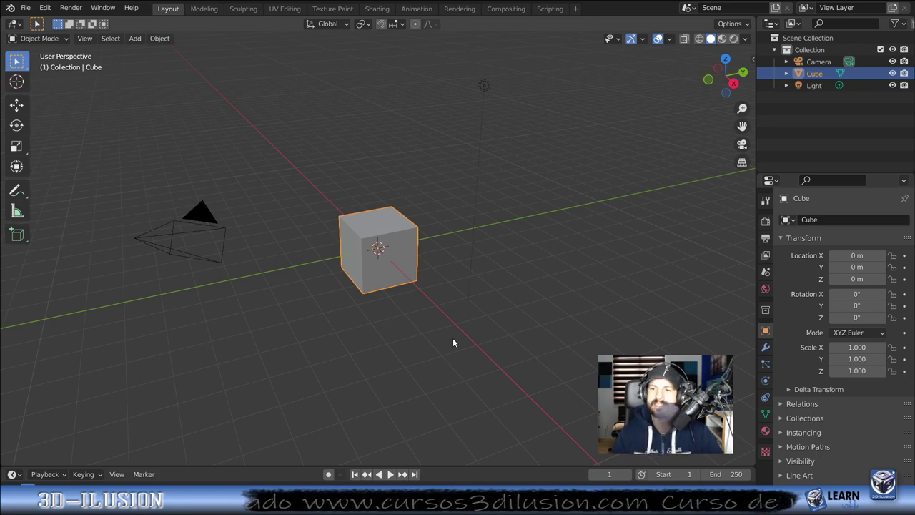
Step: Open blender.org from the Google results and dismiss the page translation prompt
{"action": "scroll", "coordinate": [613, 231], "scroll_direction": "up", "scroll_amount": 4}
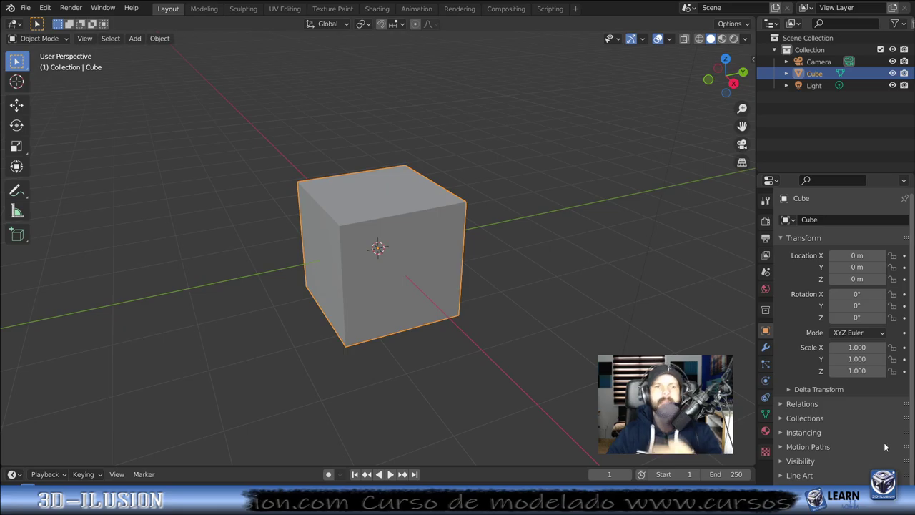
{"action": "left_click", "coordinate": [89, 8]}
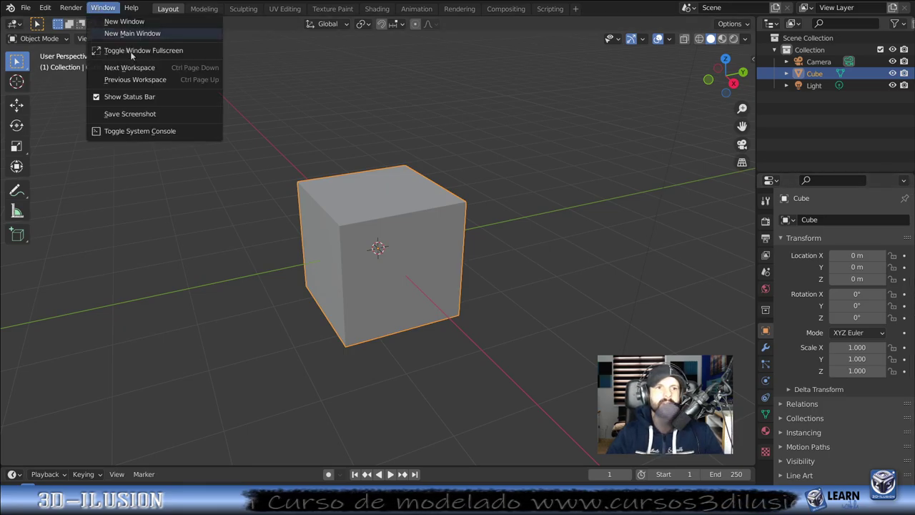
{"action": "scroll", "coordinate": [245, 186], "scroll_direction": "down", "scroll_amount": 3}
{"action": "scroll", "coordinate": [245, 193], "scroll_direction": "up", "scroll_amount": 2}
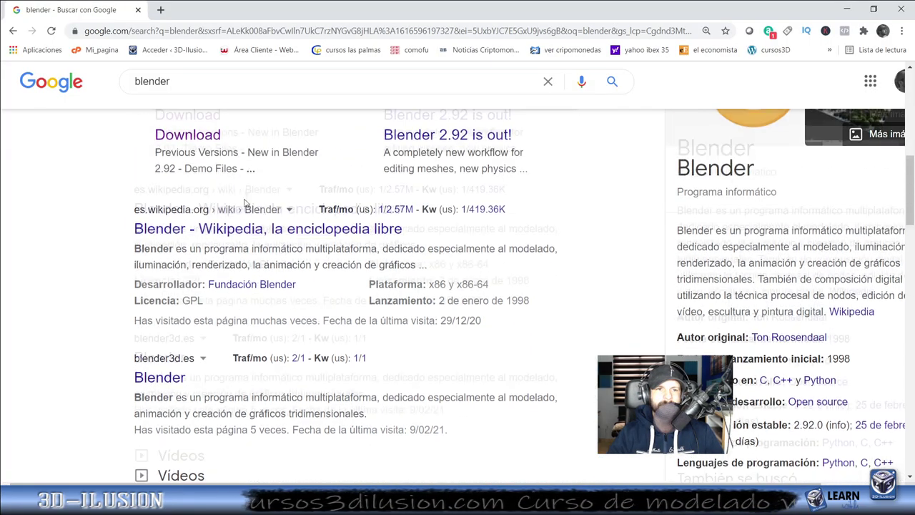
{"action": "scroll", "coordinate": [225, 233], "scroll_direction": "up", "scroll_amount": 2}
{"action": "left_click", "coordinate": [234, 143]}
{"action": "left_click", "coordinate": [722, 52]}
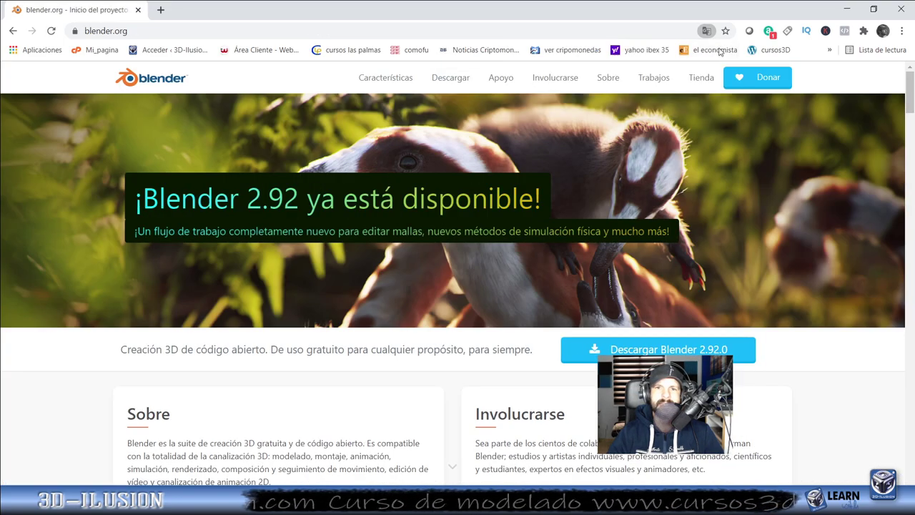
Step: Go to the Download page, peek at other-OS downloads, then open Previous Versions
{"action": "left_click", "coordinate": [438, 76]}
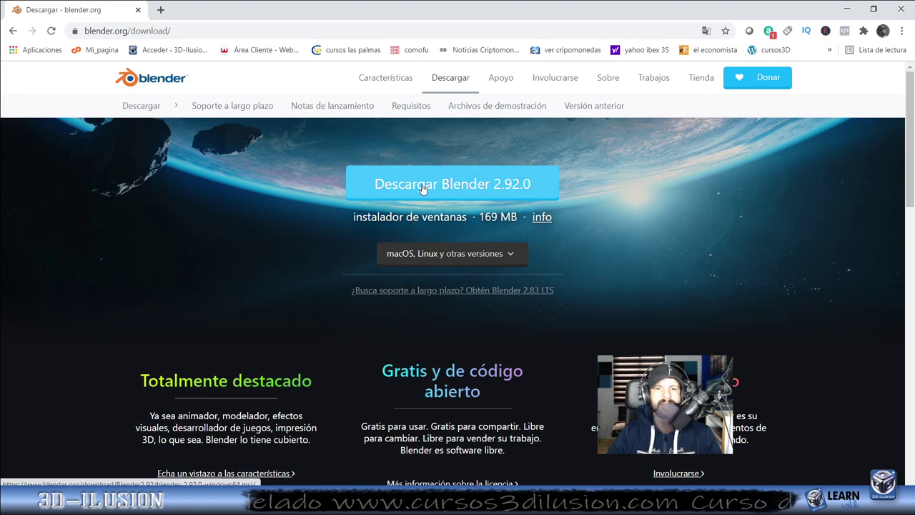
{"action": "left_click", "coordinate": [509, 262]}
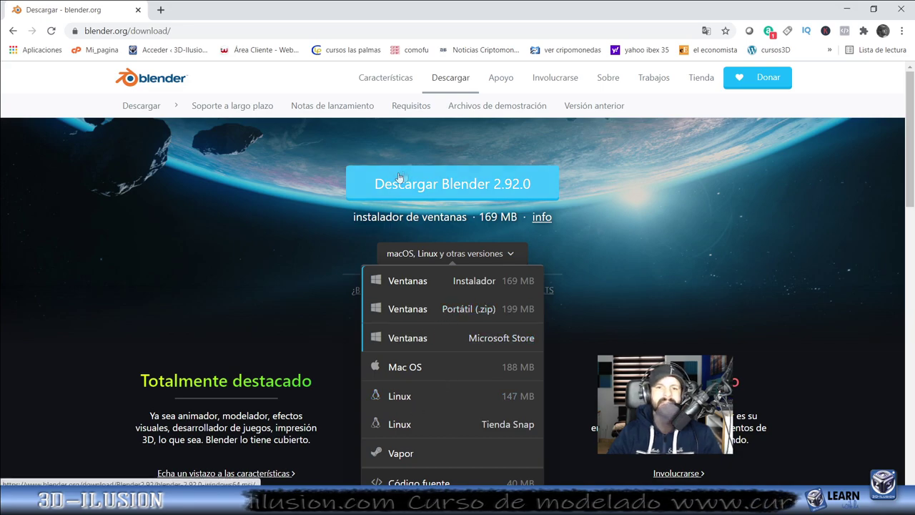
{"action": "left_click", "coordinate": [327, 202]}
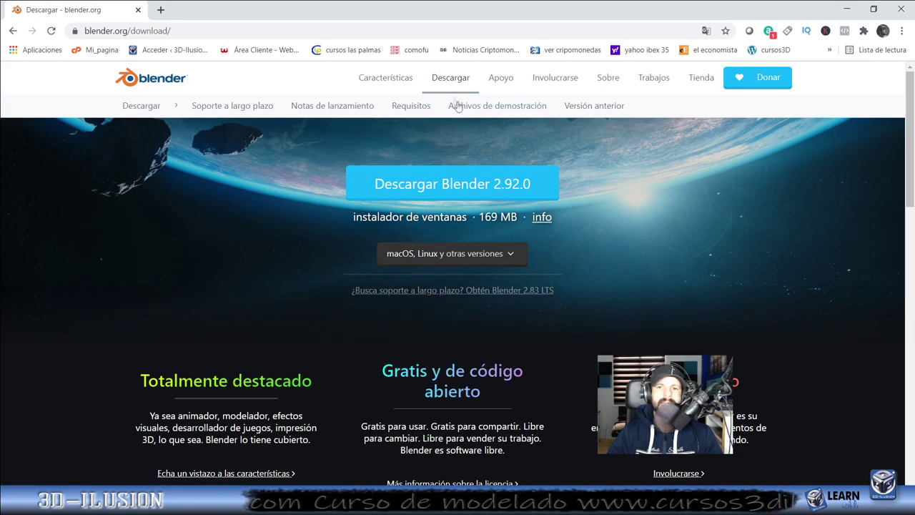
{"action": "left_click", "coordinate": [594, 107]}
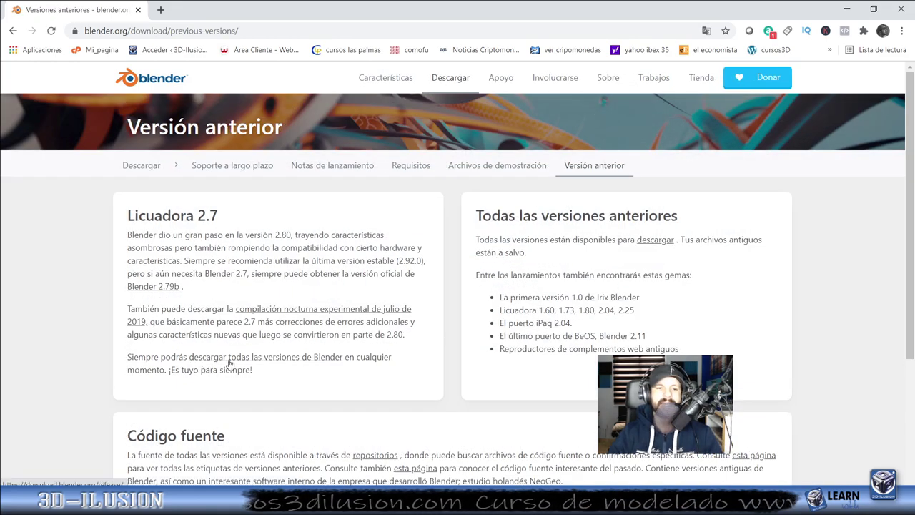
Step: Browse the index of all Blender releases down to 2.92, then minimize Chrome back to Blender
{"action": "left_click", "coordinate": [263, 359]}
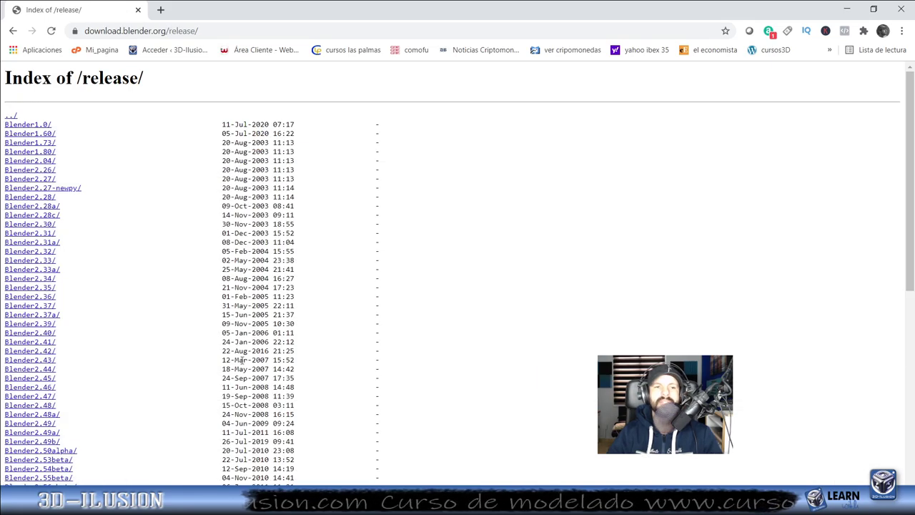
{"action": "scroll", "coordinate": [13, 443], "scroll_direction": "down", "scroll_amount": 3}
{"action": "scroll", "coordinate": [21, 428], "scroll_direction": "down", "scroll_amount": 3}
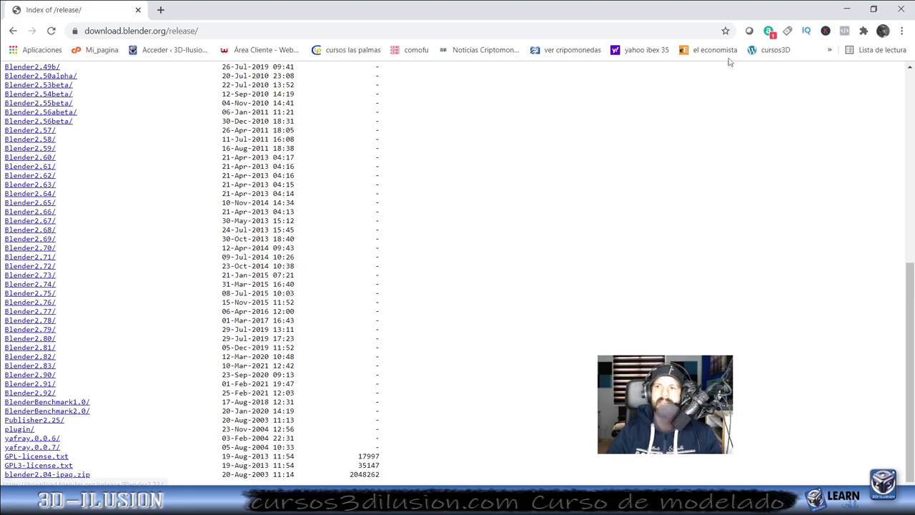
{"action": "left_click", "coordinate": [836, 10]}
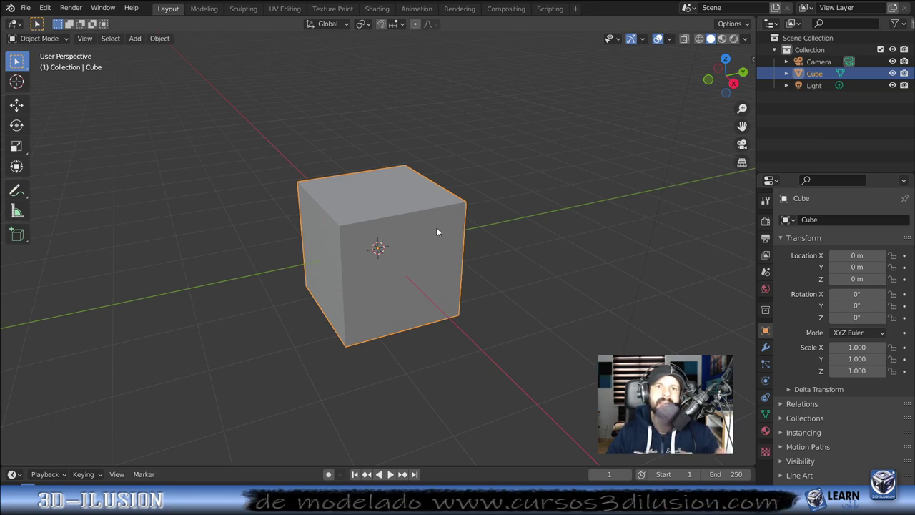
Step: In Preferences > System, set Cycles to CUDA using the GTX 1050 Ti plus the Intel i7 CPU
{"action": "left_click", "coordinate": [45, 8]}
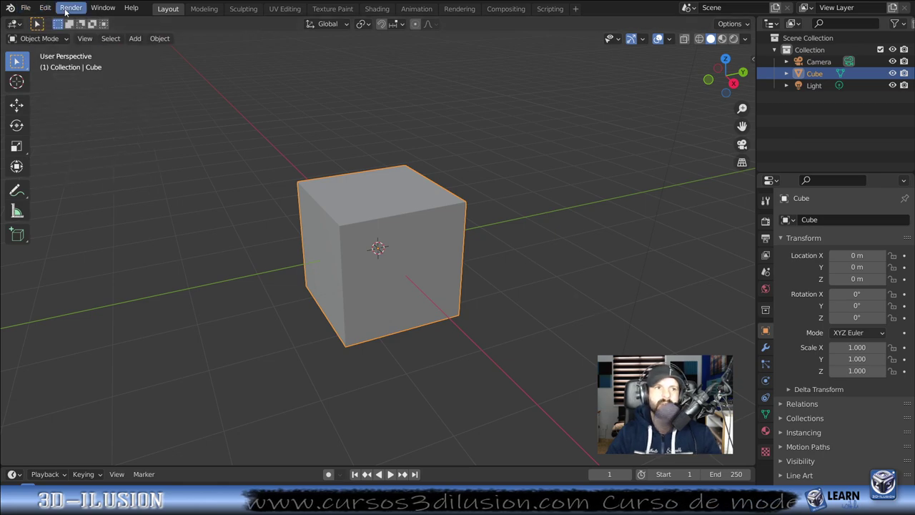
{"action": "left_click", "coordinate": [48, 8]}
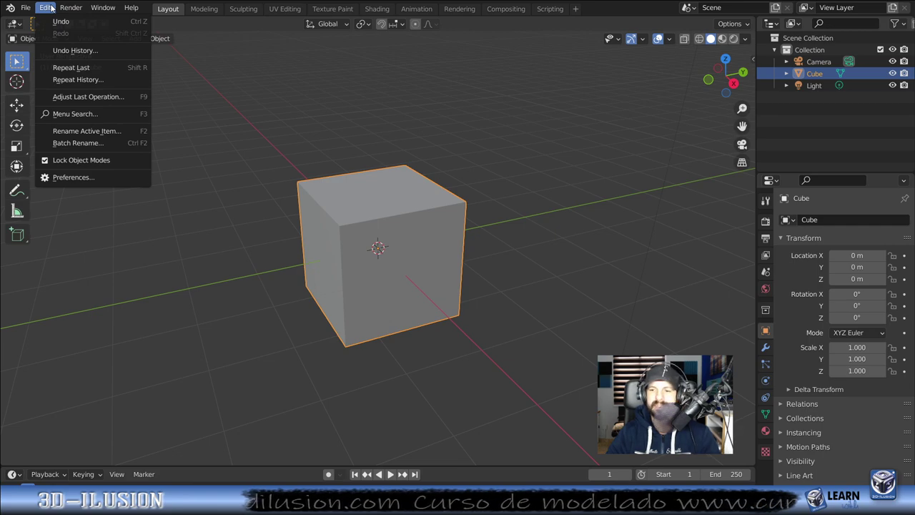
{"action": "left_click", "coordinate": [77, 177]}
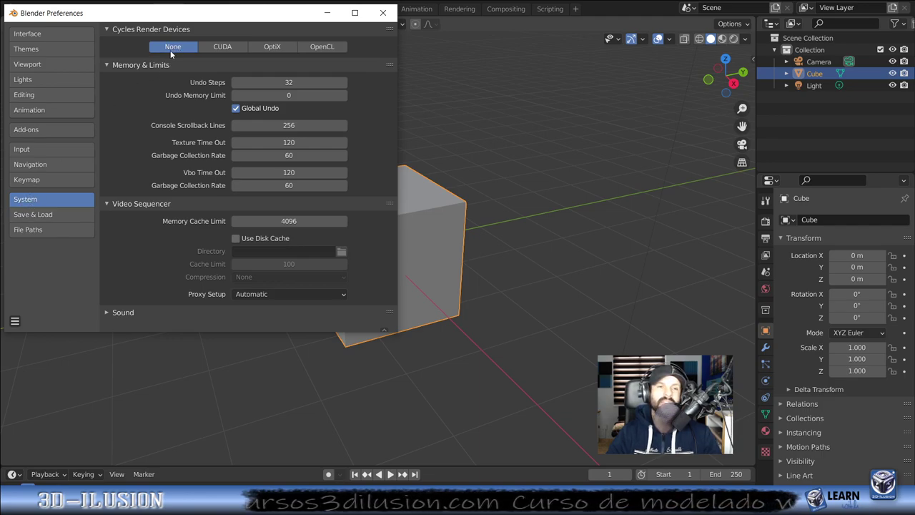
{"action": "left_click", "coordinate": [213, 49]}
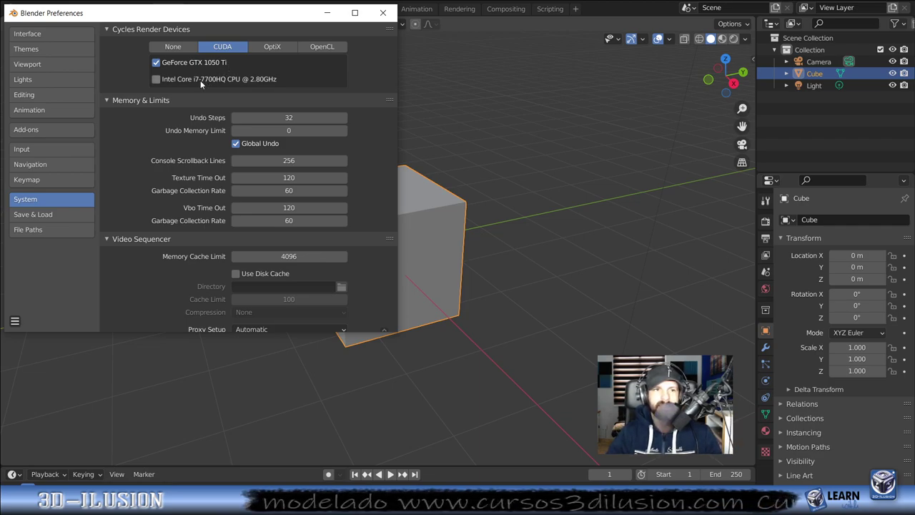
{"action": "left_click", "coordinate": [156, 80]}
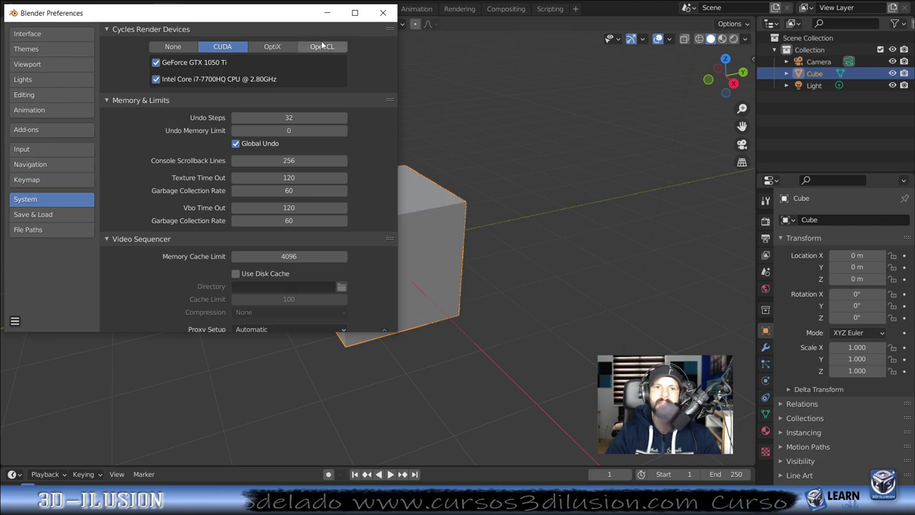
{"action": "left_click", "coordinate": [46, 129]}
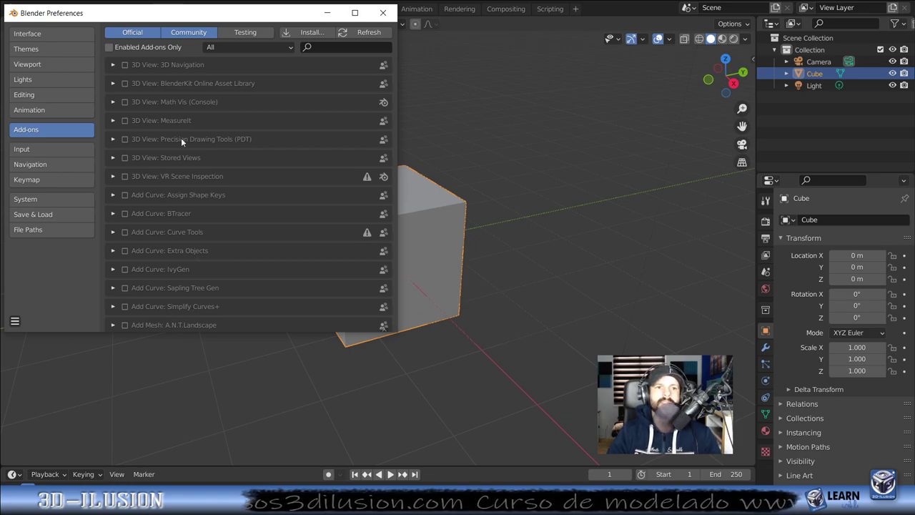
Step: Show the viewport sidebar, toggle the BlenderKit add-on on and back off, and close Preferences
{"action": "left_click", "coordinate": [754, 62]}
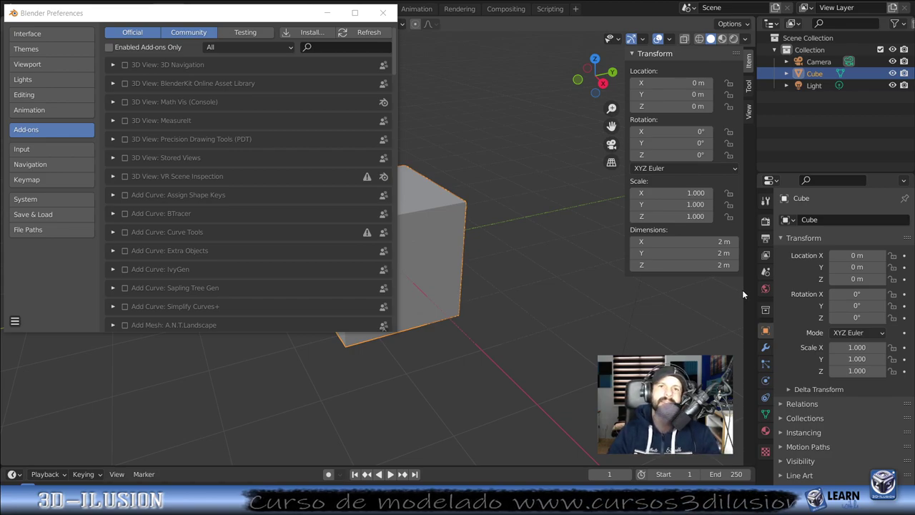
{"action": "left_click", "coordinate": [124, 84]}
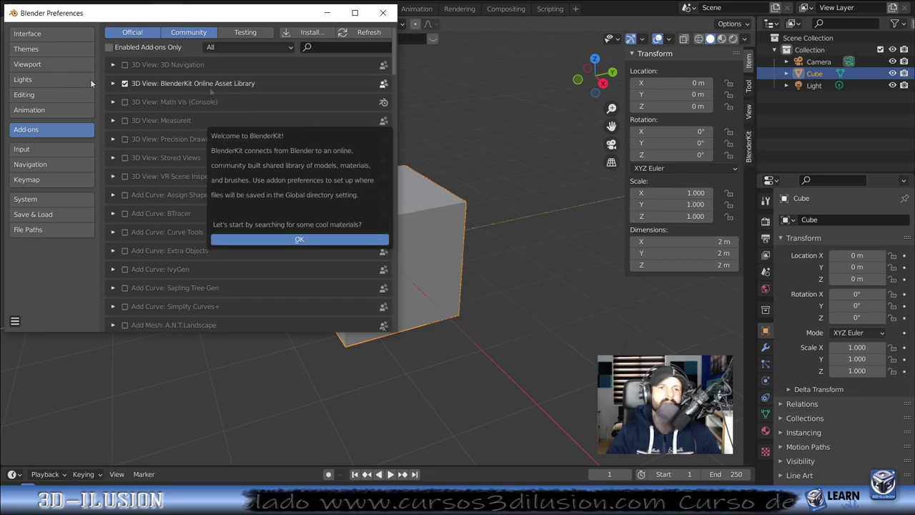
{"action": "left_click", "coordinate": [127, 84]}
{"action": "left_click", "coordinate": [125, 84]}
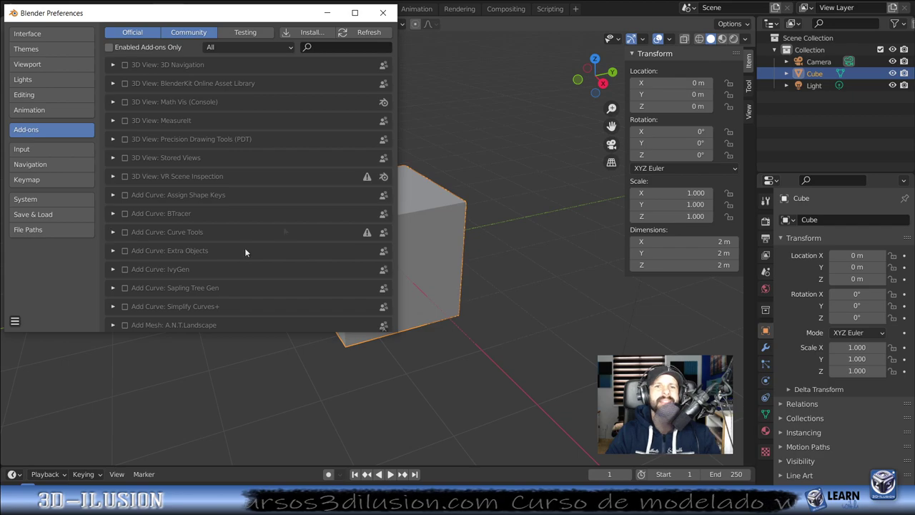
{"action": "left_click", "coordinate": [382, 13]}
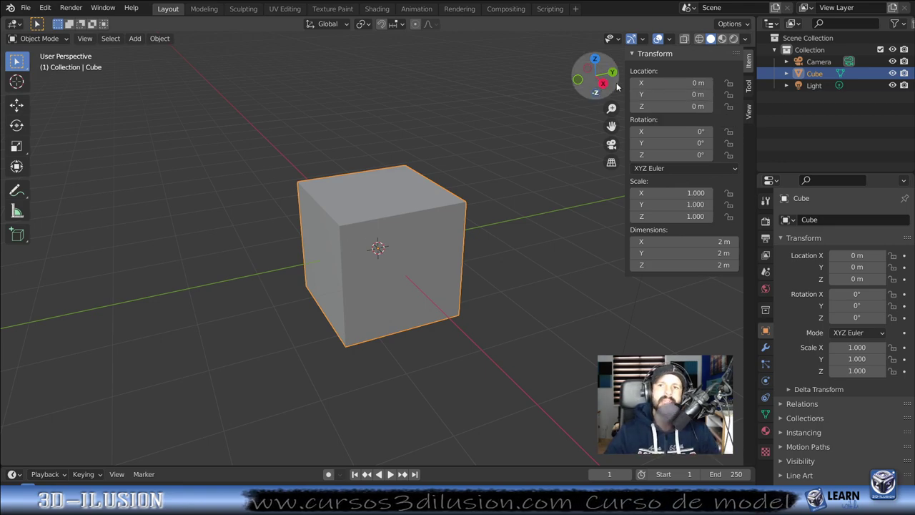
Step: Turn on the Statistics overlay (8 vertices, 12 edges, 6 faces) and put the cube into Edit Mode
{"action": "left_click", "coordinate": [669, 39]}
{"action": "left_click", "coordinate": [596, 135]}
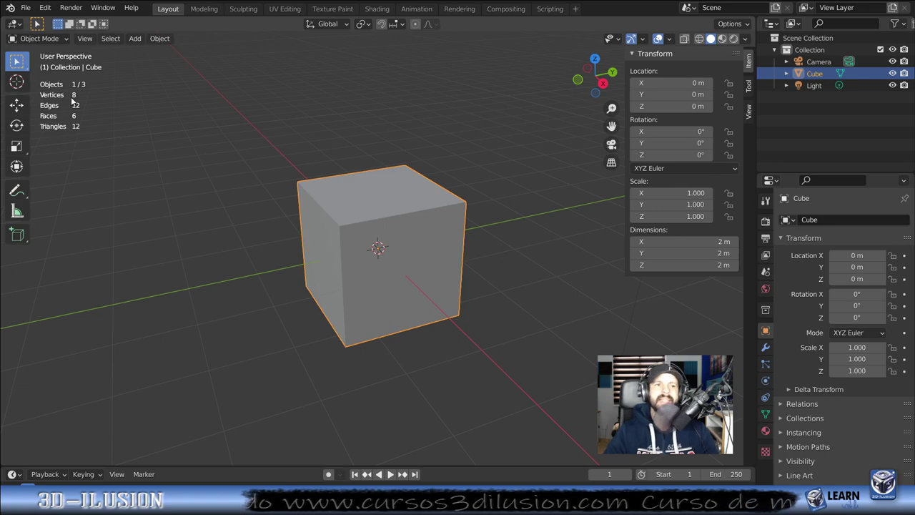
{"action": "key", "text": "Tab"}
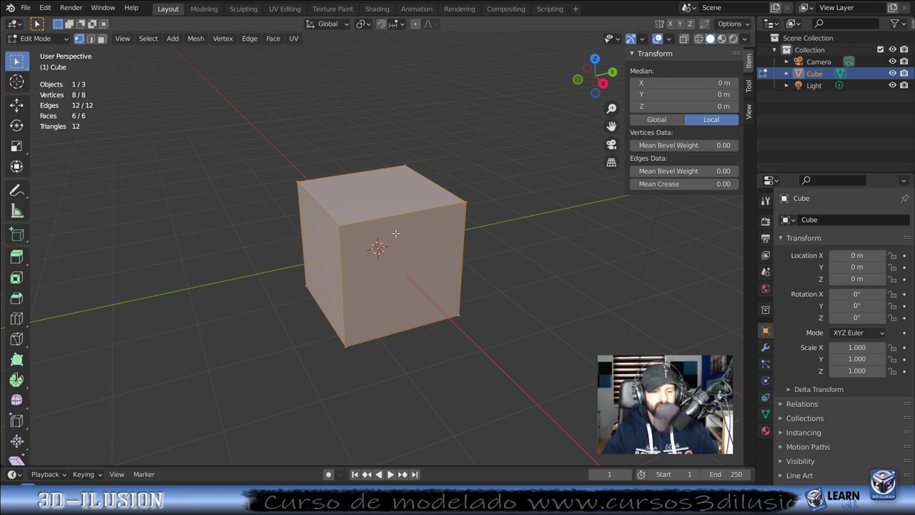
Step: Subdivide the cube's mesh five times from the right-click vertex menu
{"action": "right_click", "coordinate": [395, 233]}
{"action": "left_click", "coordinate": [395, 232]}
{"action": "right_click", "coordinate": [395, 232]}
{"action": "left_click", "coordinate": [396, 232]}
{"action": "left_click", "coordinate": [395, 231]}
{"action": "right_click", "coordinate": [396, 231]}
{"action": "left_click", "coordinate": [395, 231]}
{"action": "right_click", "coordinate": [395, 231]}
{"action": "left_click", "coordinate": [395, 231]}
Step: Inspect the subdivided cube from several angles and place a Shift+D duplicate to its right
{"action": "mouse_move", "coordinate": [395, 233]}
{"action": "middle_mouse_down"}
{"action": "mouse_move", "coordinate": [342, 210]}
{"action": "mouse_move", "coordinate": [358, 209]}
{"action": "mouse_move", "coordinate": [367, 236]}
{"action": "middle_mouse_up"}
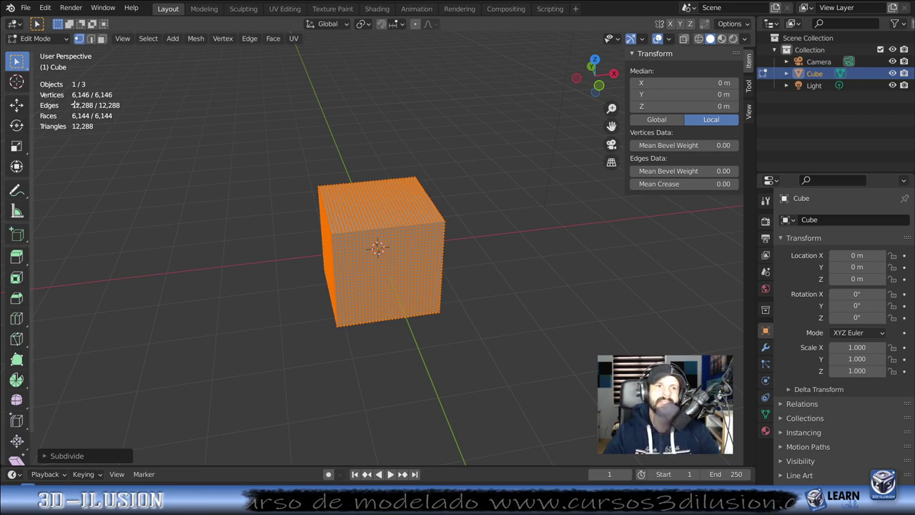
{"action": "scroll", "coordinate": [316, 266], "scroll_direction": "up", "scroll_amount": 2}
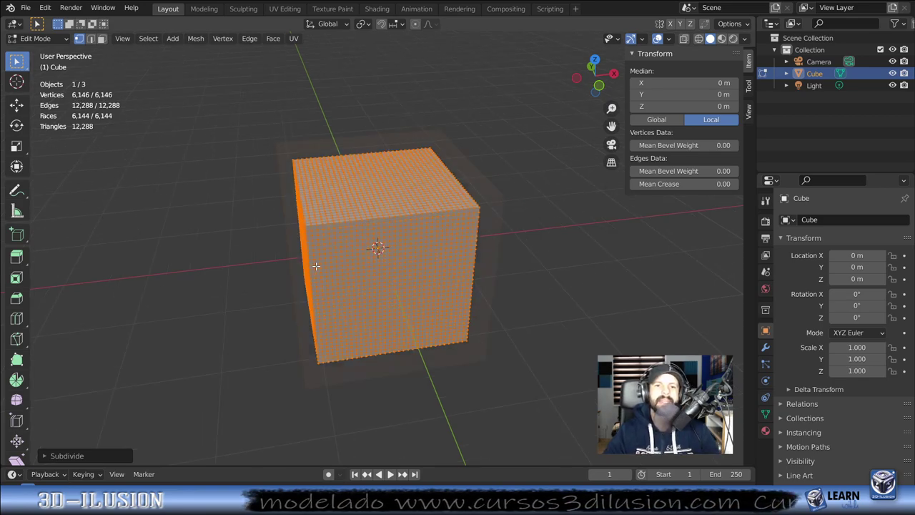
{"action": "scroll", "coordinate": [316, 266], "scroll_direction": "up", "scroll_amount": 2}
{"action": "middle_click_drag", "start_coordinate": [315, 266], "coordinate": [362, 260]}
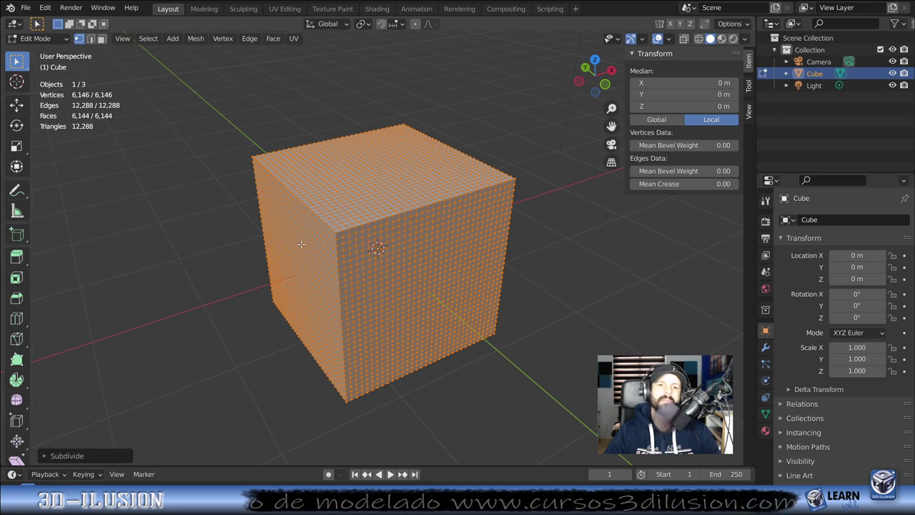
{"action": "scroll", "coordinate": [319, 251], "scroll_direction": "down", "scroll_amount": 2}
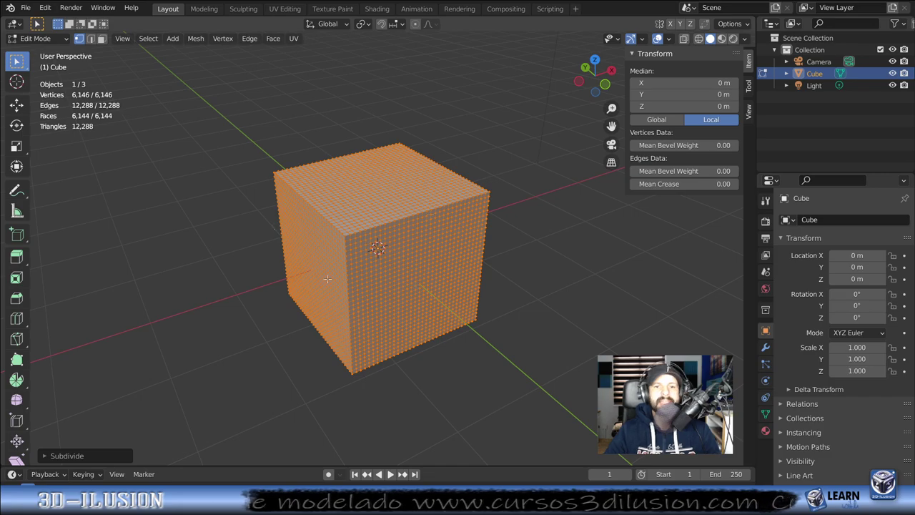
{"action": "scroll", "coordinate": [437, 240], "scroll_direction": "up", "scroll_amount": 1}
{"action": "scroll", "coordinate": [437, 241], "scroll_direction": "up", "scroll_amount": 2}
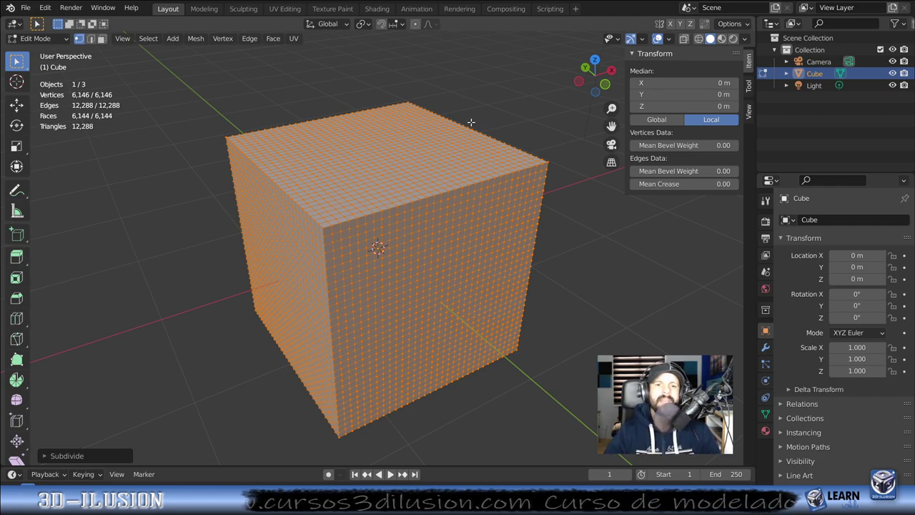
{"action": "scroll", "coordinate": [418, 218], "scroll_direction": "down", "scroll_amount": 4}
{"action": "scroll", "coordinate": [398, 225], "scroll_direction": "down", "scroll_amount": 2}
{"action": "middle_click_drag", "start_coordinate": [478, 292], "coordinate": [450, 292]}
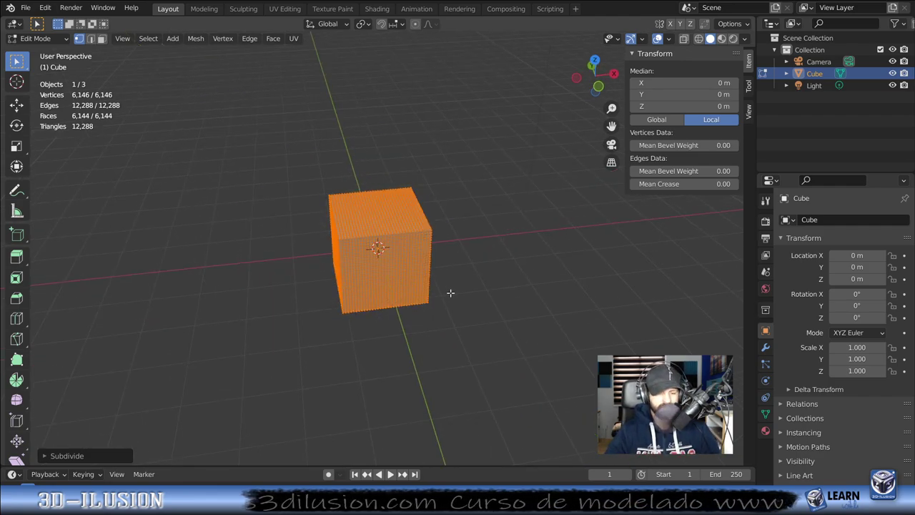
{"action": "key", "text": "shift+d"}
{"action": "left_click", "coordinate": [563, 256]}
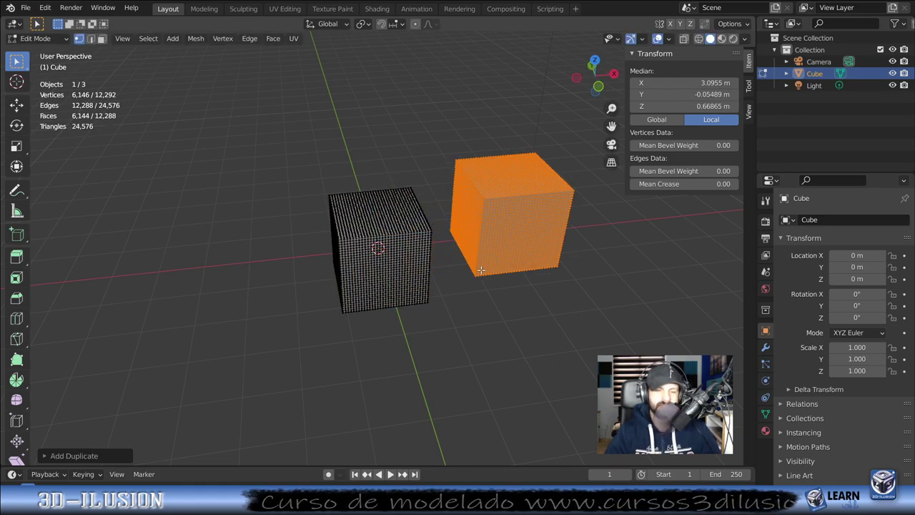
Step: Discard the duplicate, scale the cube by 1.5, and begin undoing the subdivisions
{"action": "key", "text": "ctrl+z"}
{"action": "type", "text": "s"}
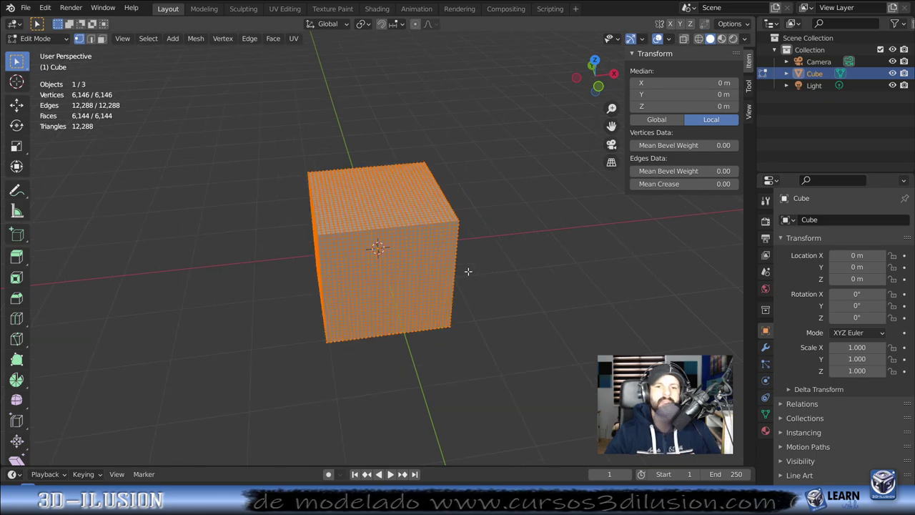
{"action": "type", "text": "1.5"}
{"action": "key", "text": "Return"}
{"action": "key", "text": "ctrl+z"}
{"action": "key", "text": "ctrl+z"}
{"action": "key", "text": "ctrl+z"}
Step: Undo the remaining subdivisions back to an 8-vertex cube and orbit around it
{"action": "key", "text": "ctrl+z"}
{"action": "key", "text": "ctrl+z"}
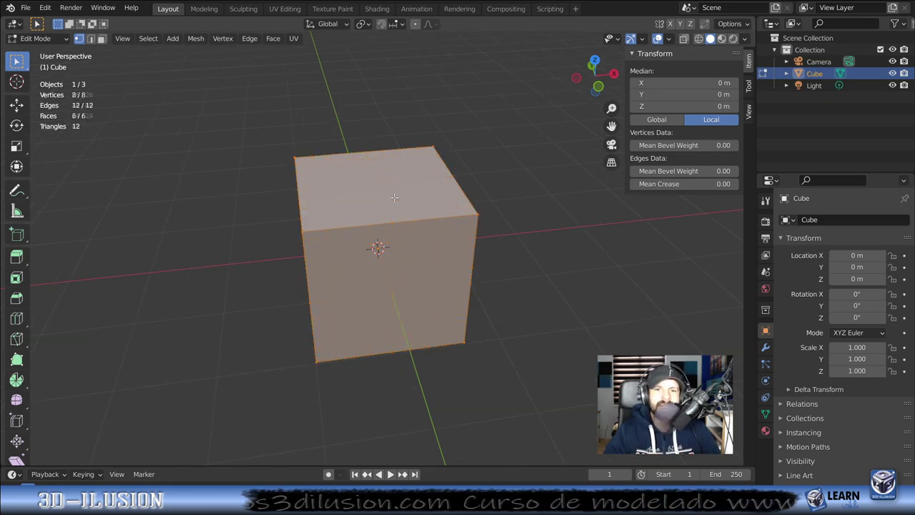
{"action": "key", "text": "ctrl+z"}
{"action": "key", "text": "ctrl+shift+z"}
{"action": "mouse_move", "coordinate": [393, 198]}
{"action": "middle_mouse_down"}
{"action": "mouse_move", "coordinate": [429, 258]}
{"action": "mouse_move", "coordinate": [405, 207]}
{"action": "mouse_move", "coordinate": [343, 202]}
{"action": "middle_mouse_up"}
{"action": "scroll", "coordinate": [405, 207], "scroll_direction": "up", "scroll_amount": 2}
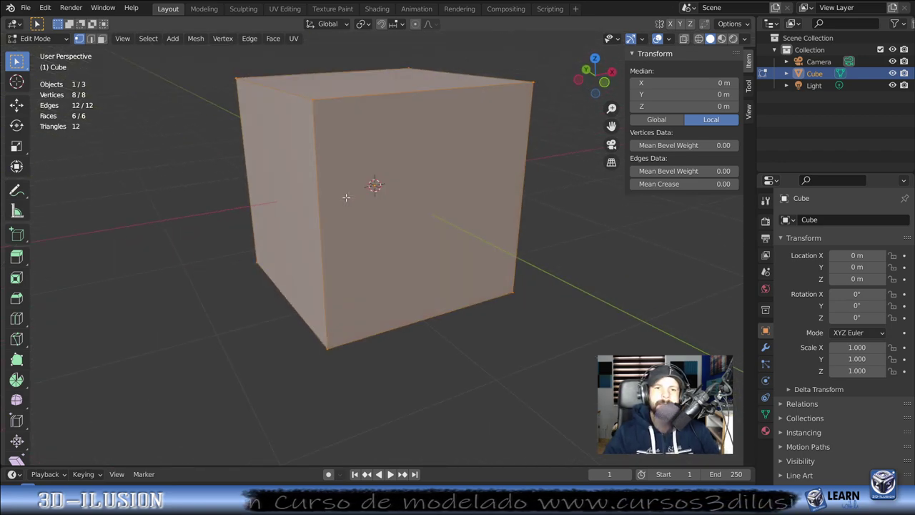
{"action": "mouse_move", "coordinate": [372, 181]}
{"action": "middle_mouse_down"}
{"action": "mouse_move", "coordinate": [380, 216]}
{"action": "mouse_move", "coordinate": [350, 216]}
{"action": "middle_mouse_up"}
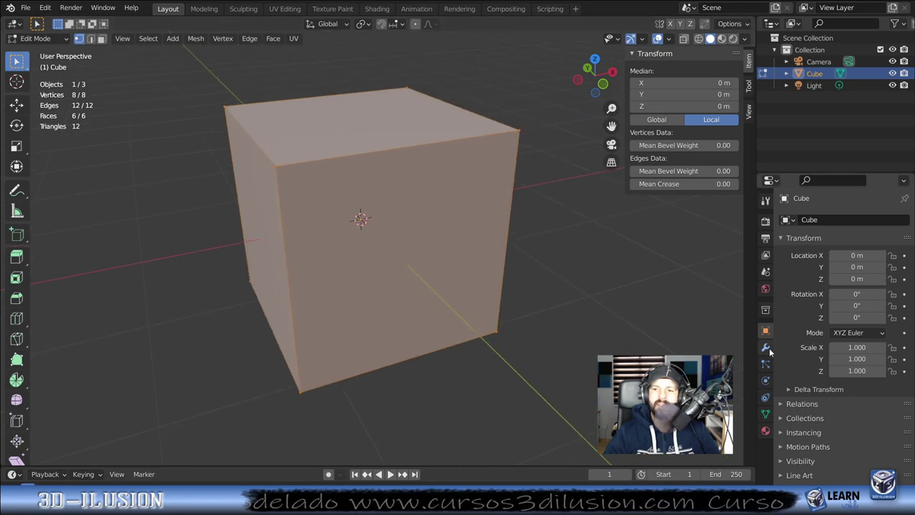
{"action": "left_click", "coordinate": [764, 347]}
Step: Add a Subdivision Surface modifier to the cube and try viewport levels 2 and 3
{"action": "left_click", "coordinate": [812, 222]}
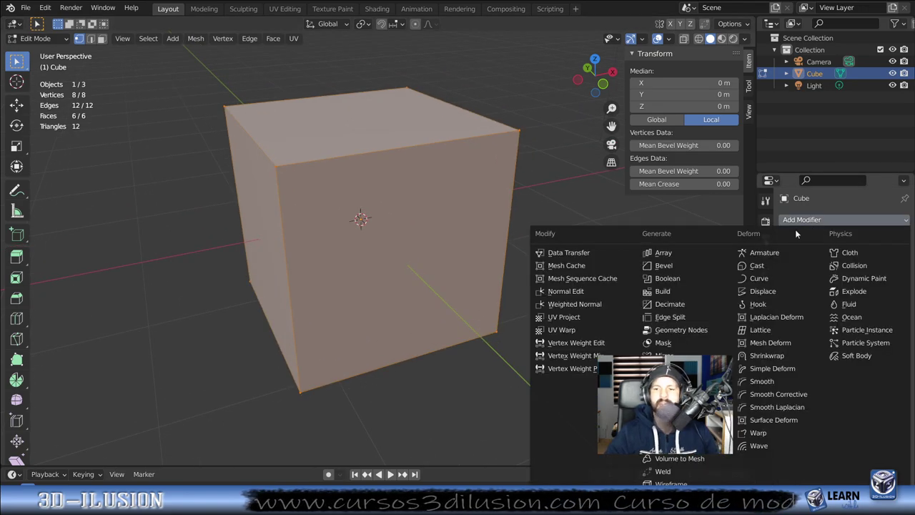
{"action": "left_click", "coordinate": [672, 433]}
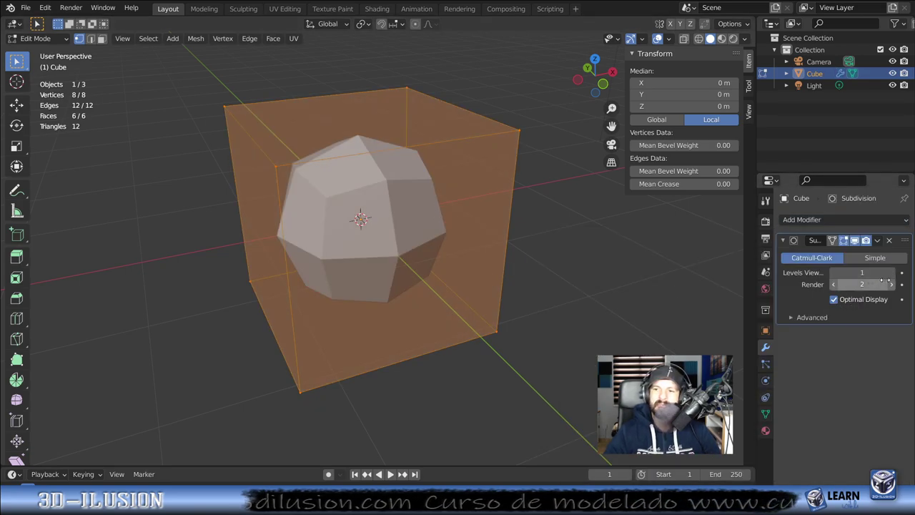
{"action": "mouse_move", "coordinate": [861, 272]}
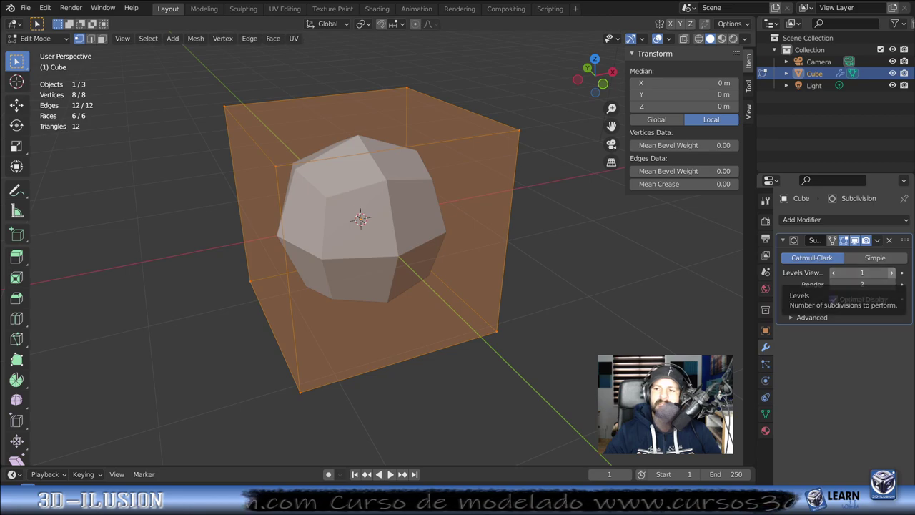
{"action": "left_click", "coordinate": [891, 274]}
{"action": "left_click", "coordinate": [891, 275]}
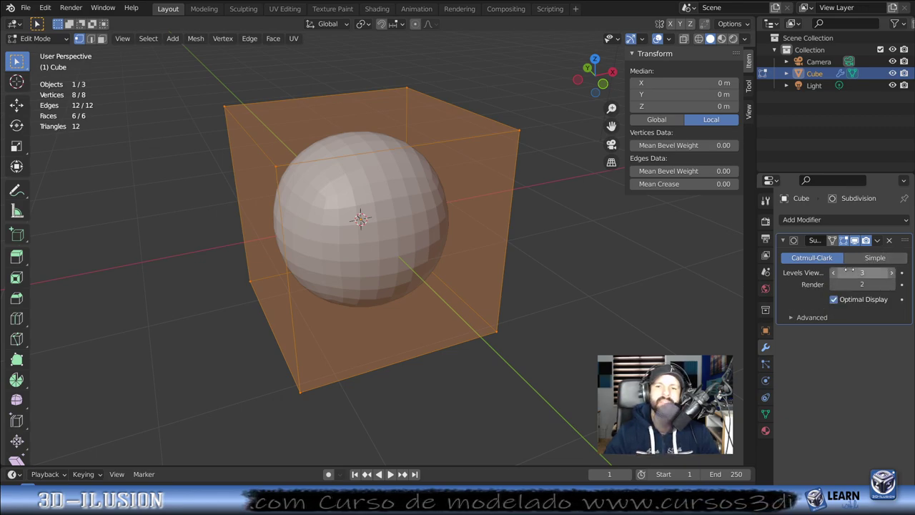
{"action": "left_click", "coordinate": [834, 273]}
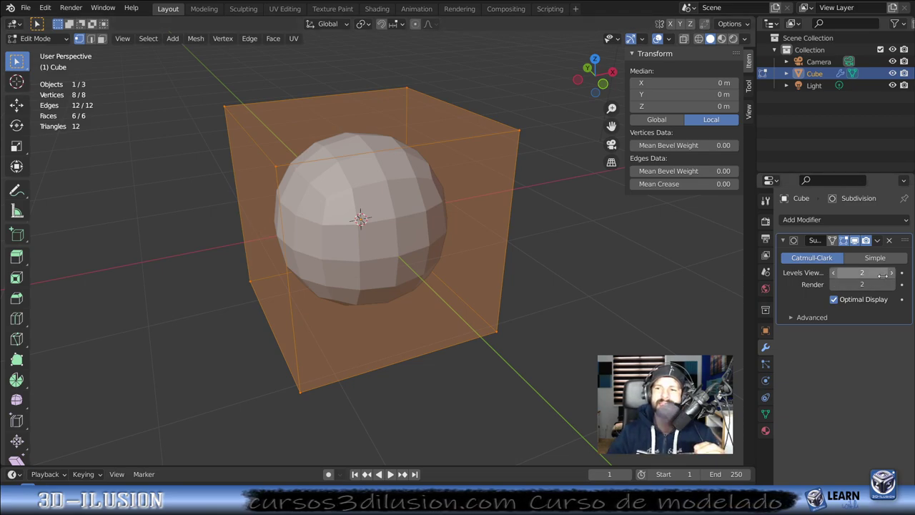
{"action": "key", "text": "i"}
{"action": "key", "text": "alt+i"}
Step: Sweep Levels Viewport from 3 down to 0 and back up, settling on 2, then return to Object Mode
{"action": "left_click", "coordinate": [891, 274]}
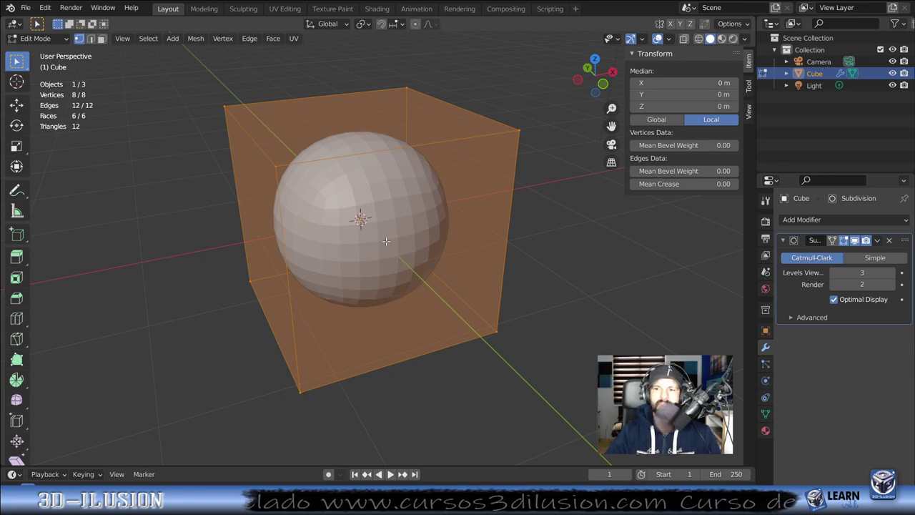
{"action": "left_click", "coordinate": [834, 274]}
{"action": "left_click", "coordinate": [833, 274]}
{"action": "left_click", "coordinate": [834, 273]}
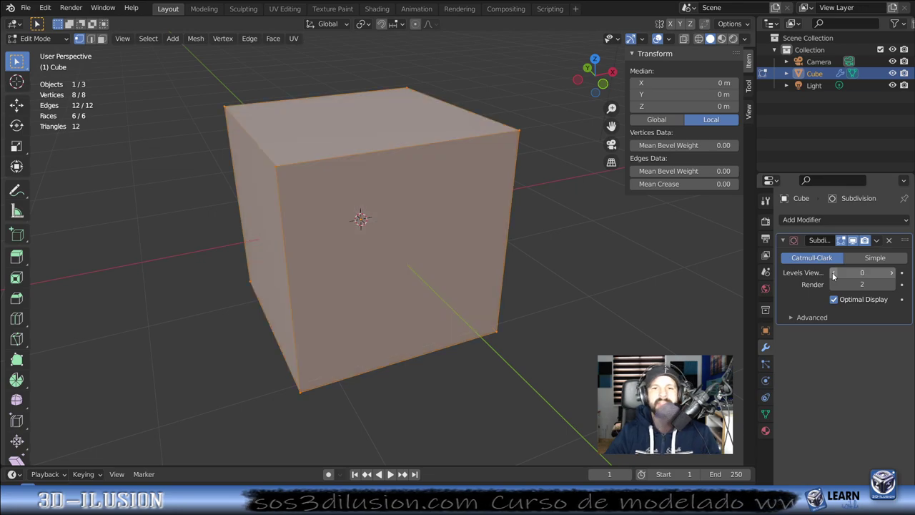
{"action": "left_click", "coordinate": [892, 272]}
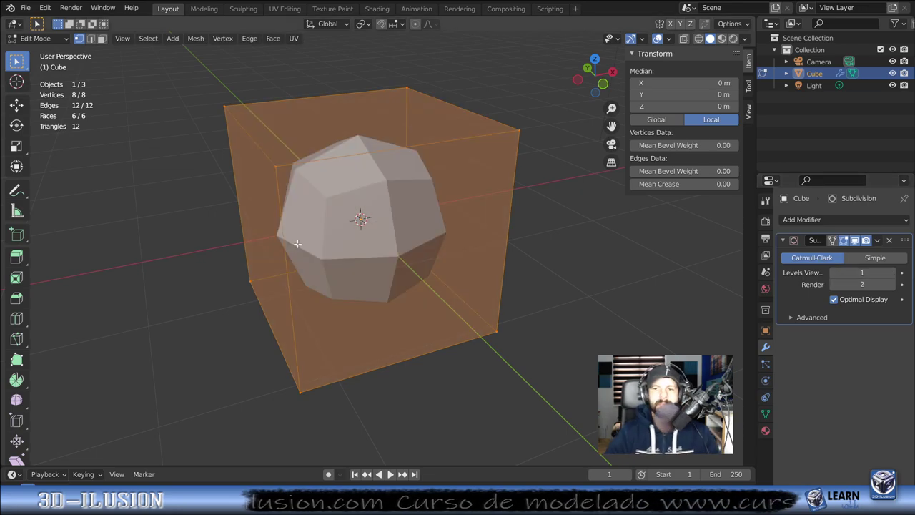
{"action": "left_click", "coordinate": [892, 272]}
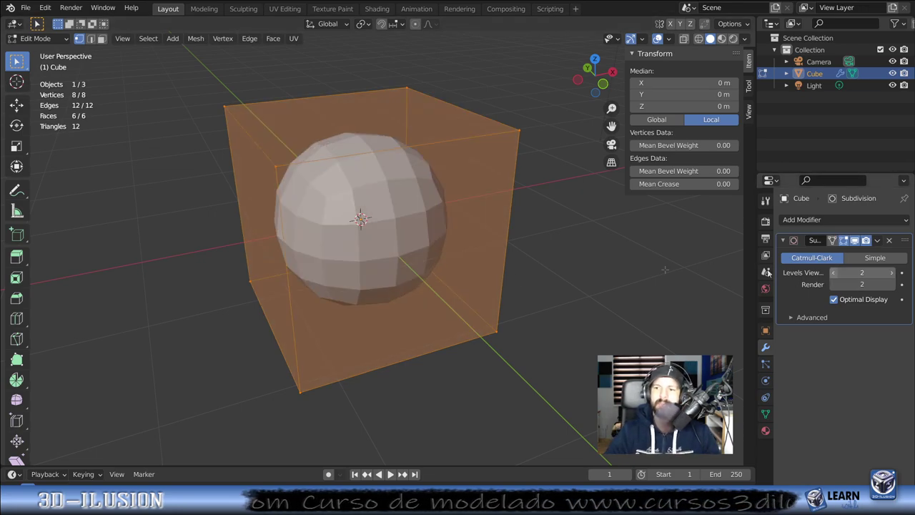
{"action": "scroll", "coordinate": [357, 250], "scroll_direction": "down", "scroll_amount": 3}
{"action": "middle_click_drag", "start_coordinate": [343, 243], "coordinate": [354, 255]}
{"action": "key", "text": "Tab"}
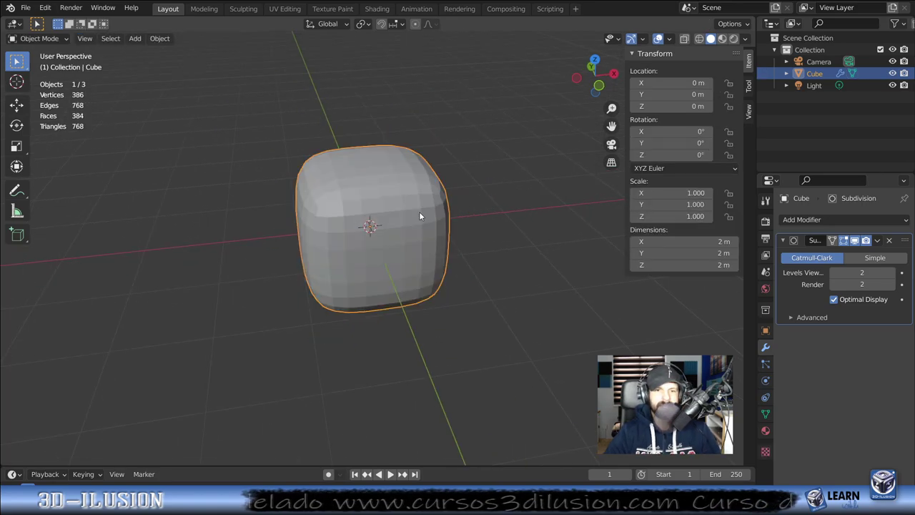
Step: Shade the cube smooth and orbit around it to check the result
{"action": "right_click", "coordinate": [419, 211]}
{"action": "left_click", "coordinate": [419, 211]}
{"action": "middle_click_drag", "start_coordinate": [385, 243], "coordinate": [495, 238]}
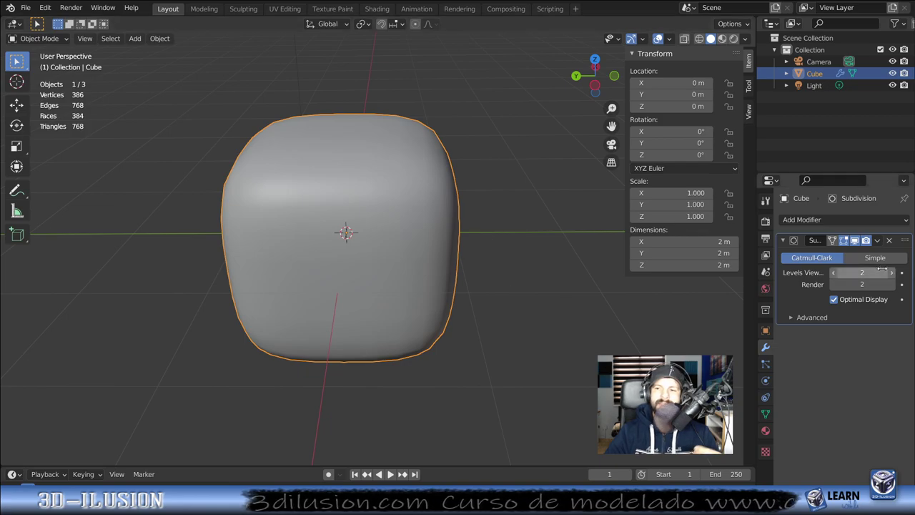
{"action": "mouse_move", "coordinate": [340, 258]}
{"action": "middle_mouse_down"}
{"action": "mouse_move", "coordinate": [231, 253]}
{"action": "mouse_move", "coordinate": [399, 255]}
{"action": "mouse_move", "coordinate": [268, 198]}
{"action": "mouse_move", "coordinate": [294, 286]}
{"action": "mouse_move", "coordinate": [417, 262]}
{"action": "mouse_move", "coordinate": [372, 217]}
{"action": "mouse_move", "coordinate": [301, 256]}
{"action": "mouse_move", "coordinate": [331, 264]}
{"action": "middle_mouse_up"}
{"action": "mouse_move", "coordinate": [271, 170]}
{"action": "middle_mouse_down"}
{"action": "mouse_move", "coordinate": [364, 229]}
{"action": "mouse_move", "coordinate": [427, 164]}
{"action": "mouse_move", "coordinate": [237, 120]}
{"action": "mouse_move", "coordinate": [245, 200]}
{"action": "mouse_move", "coordinate": [271, 207]}
{"action": "middle_mouse_up"}
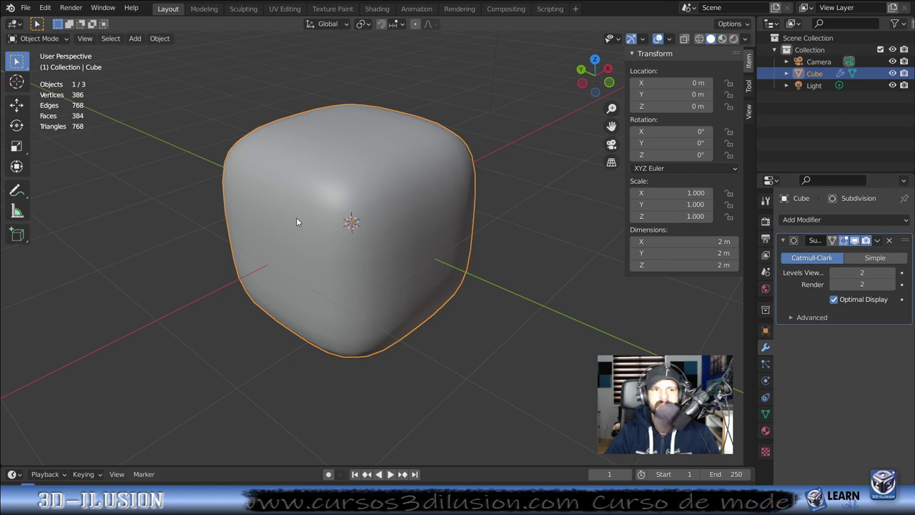
Step: Toggle Levels Viewport between 1 and 2 while orbiting to compare the cube's shape
{"action": "left_click", "coordinate": [833, 273]}
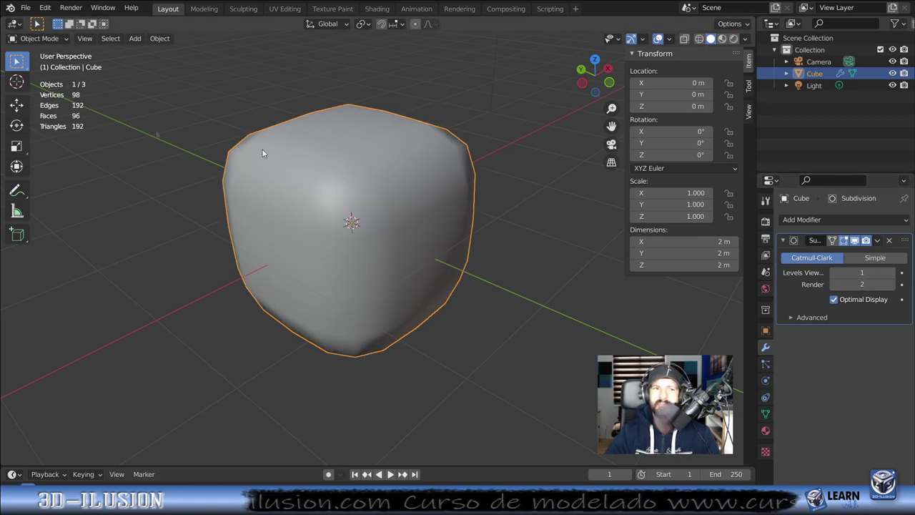
{"action": "left_click", "coordinate": [891, 273]}
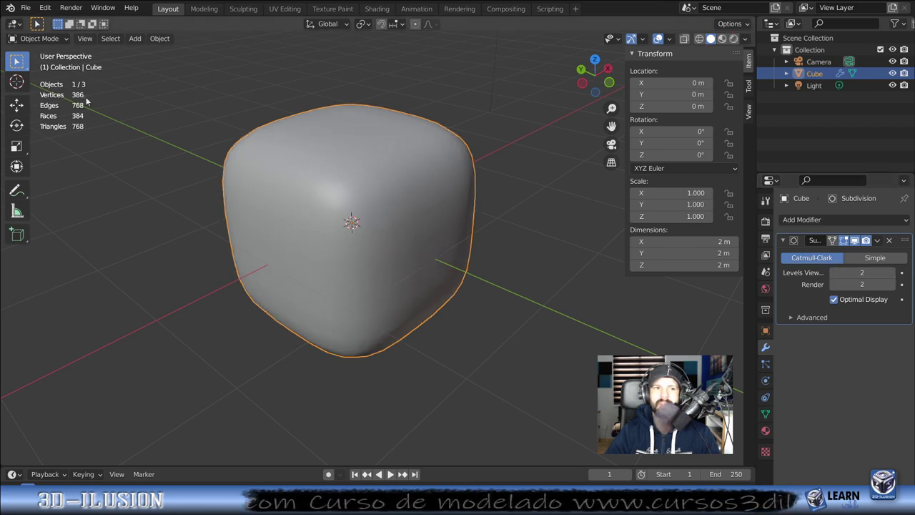
{"action": "left_click", "coordinate": [834, 272]}
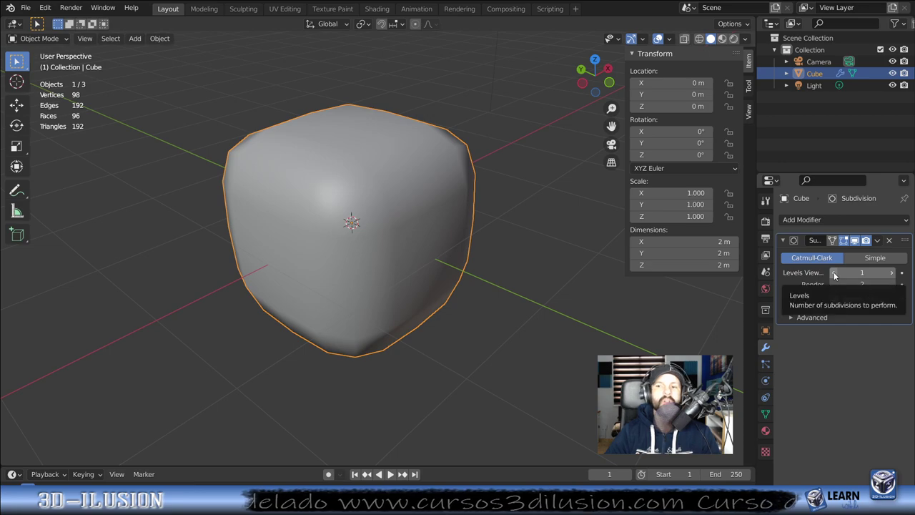
{"action": "left_click_drag", "start_coordinate": [834, 272], "coordinate": [851, 272]}
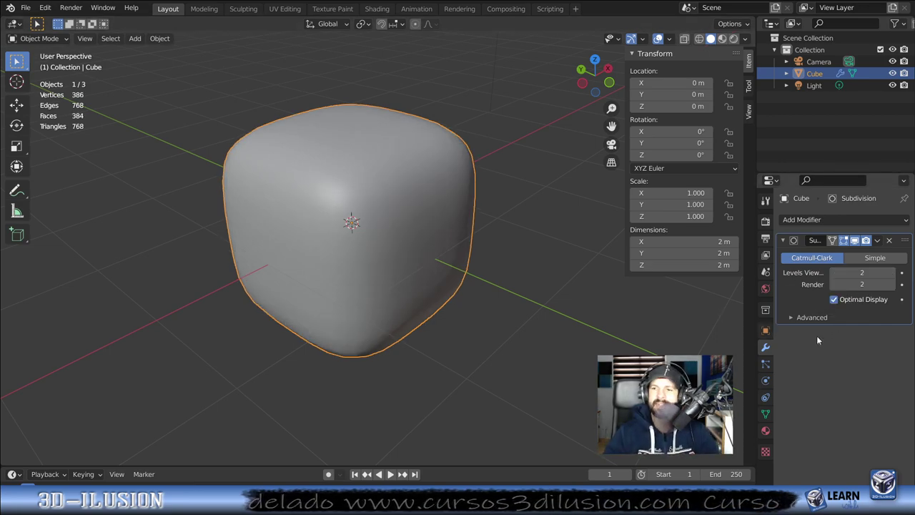
{"action": "left_click", "coordinate": [833, 274]}
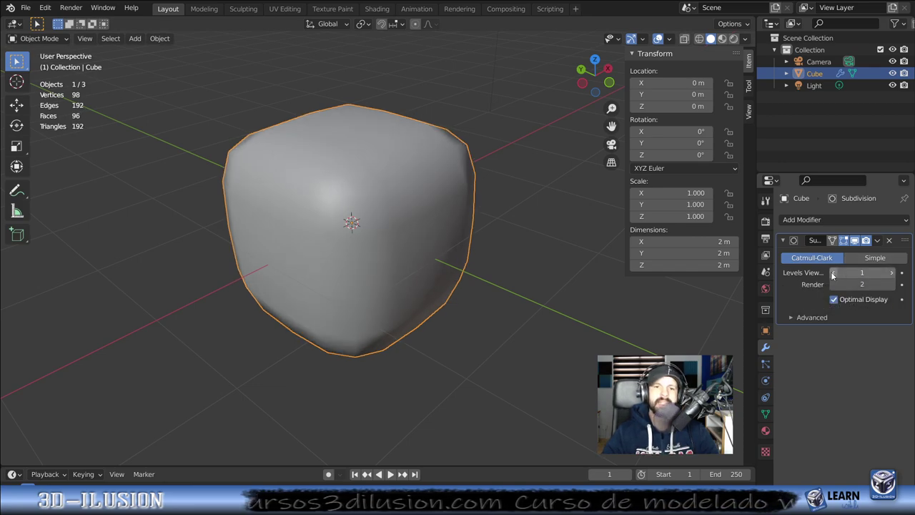
{"action": "mouse_move", "coordinate": [362, 318]}
{"action": "middle_mouse_down"}
{"action": "mouse_move", "coordinate": [296, 257]}
{"action": "mouse_move", "coordinate": [409, 241]}
{"action": "mouse_move", "coordinate": [463, 253]}
{"action": "mouse_move", "coordinate": [266, 246]}
{"action": "middle_mouse_up"}
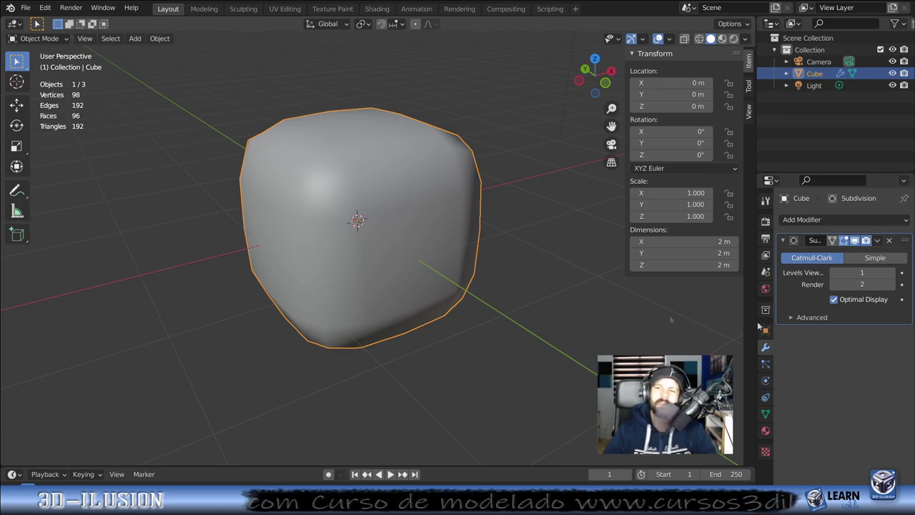
{"action": "key", "text": "ctrl+2"}
Step: Apply the Subdivision modifier, inspect the new vertices in Edit Mode, undo the apply, and re-enter Edit Mode
{"action": "left_click", "coordinate": [877, 240]}
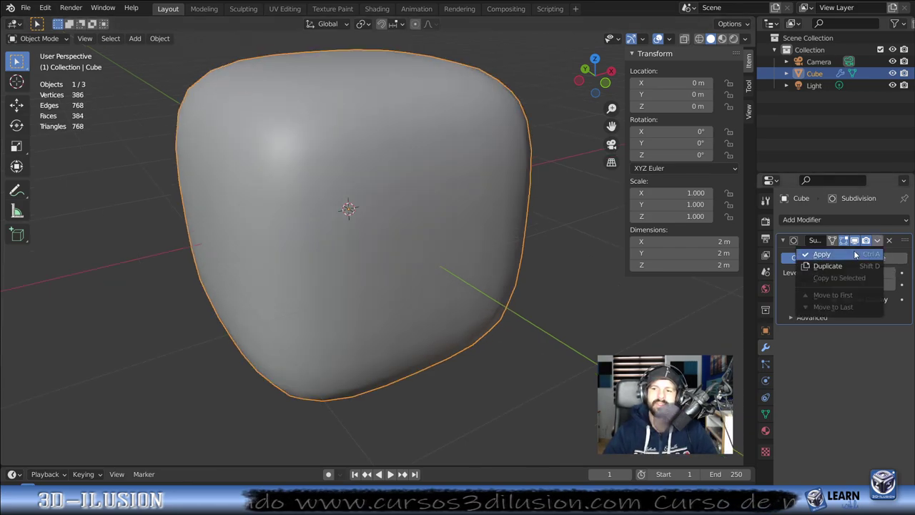
{"action": "left_click", "coordinate": [855, 254]}
{"action": "scroll", "coordinate": [452, 255], "scroll_direction": "down", "scroll_amount": 3}
{"action": "key", "text": "Tab"}
{"action": "scroll", "coordinate": [373, 262], "scroll_direction": "up", "scroll_amount": 3}
{"action": "scroll", "coordinate": [373, 263], "scroll_direction": "down", "scroll_amount": 4}
{"action": "scroll", "coordinate": [373, 262], "scroll_direction": "down", "scroll_amount": 1}
{"action": "mouse_move", "coordinate": [389, 275]}
{"action": "middle_mouse_down", "text": "shift"}
{"action": "mouse_move", "coordinate": [241, 245]}
{"action": "mouse_move", "coordinate": [213, 297]}
{"action": "middle_mouse_up", "text": "shift"}
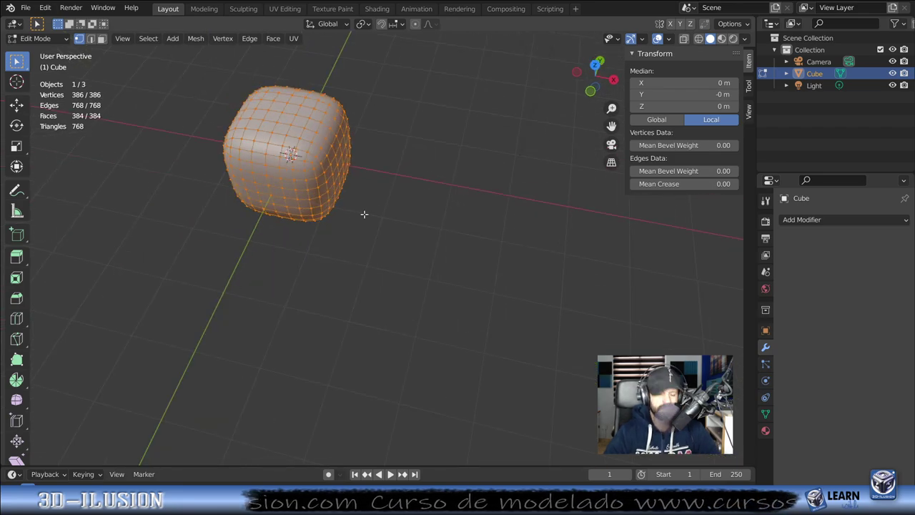
{"action": "key", "text": "ctrl+z"}
{"action": "key", "text": "ctrl+z"}
{"action": "key", "text": "ctrl+z"}
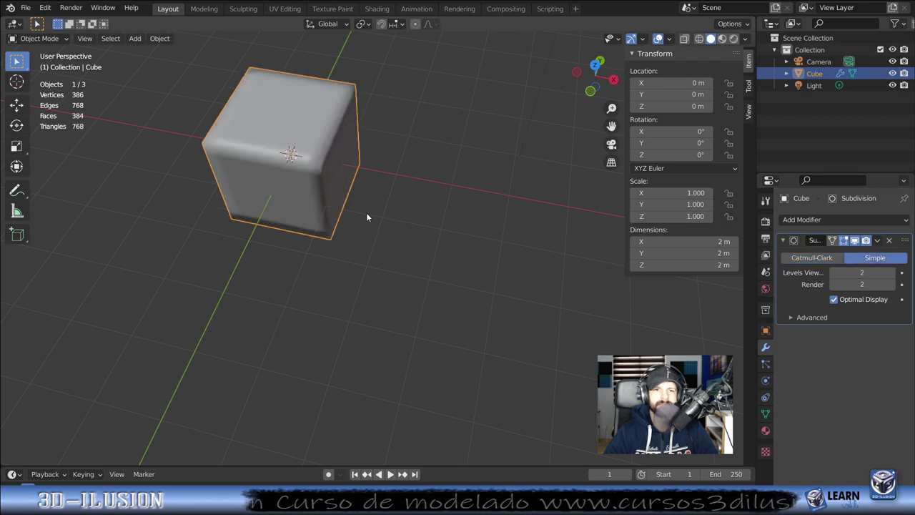
{"action": "mouse_move", "coordinate": [325, 198]}
{"action": "middle_mouse_down"}
{"action": "mouse_move", "coordinate": [313, 146]}
{"action": "mouse_move", "coordinate": [345, 217]}
{"action": "mouse_move", "coordinate": [322, 209]}
{"action": "middle_mouse_up"}
{"action": "key", "text": "Tab"}
Step: Select two edge loops around the subdivided cube and bevel them into a band
{"action": "left_click", "coordinate": [90, 38]}
{"action": "key", "text": "alt+a"}
{"action": "left_click", "coordinate": [274, 158], "text": "alt"}
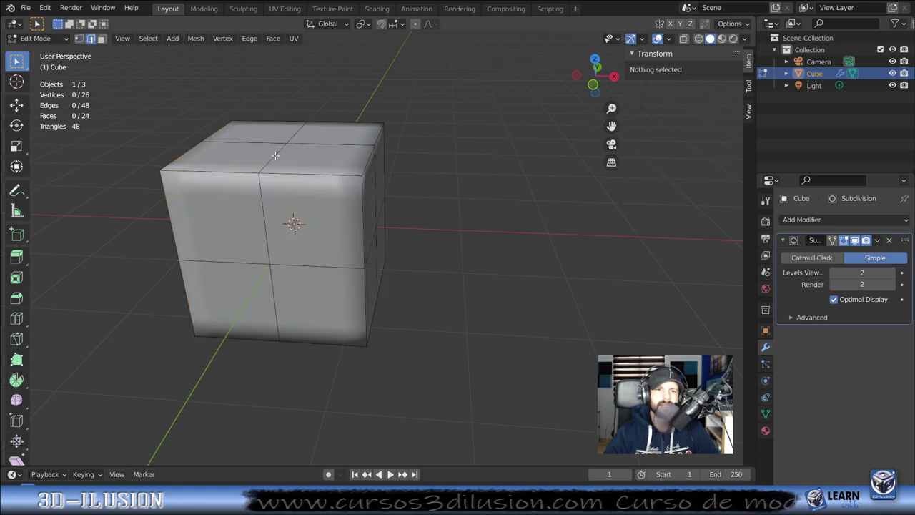
{"action": "left_click", "coordinate": [313, 142], "text": "alt+shift"}
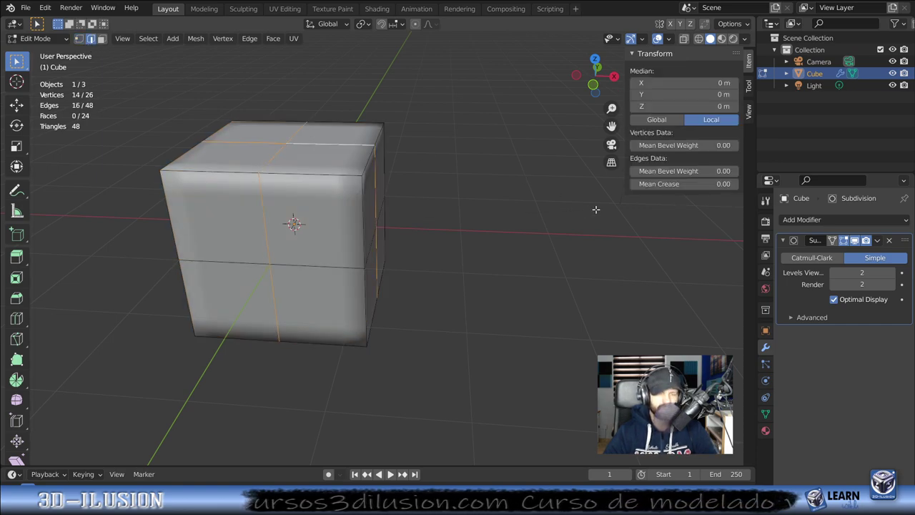
{"action": "key", "text": "ctrl+b"}
{"action": "left_click", "coordinate": [640, 209]}
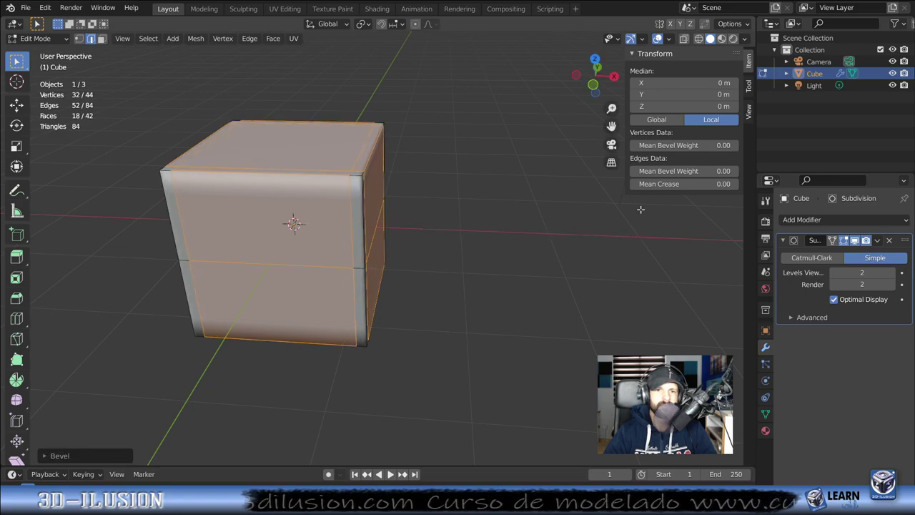
{"action": "middle_click_drag", "start_coordinate": [640, 209], "coordinate": [490, 286]}
{"action": "key", "text": "Tab"}
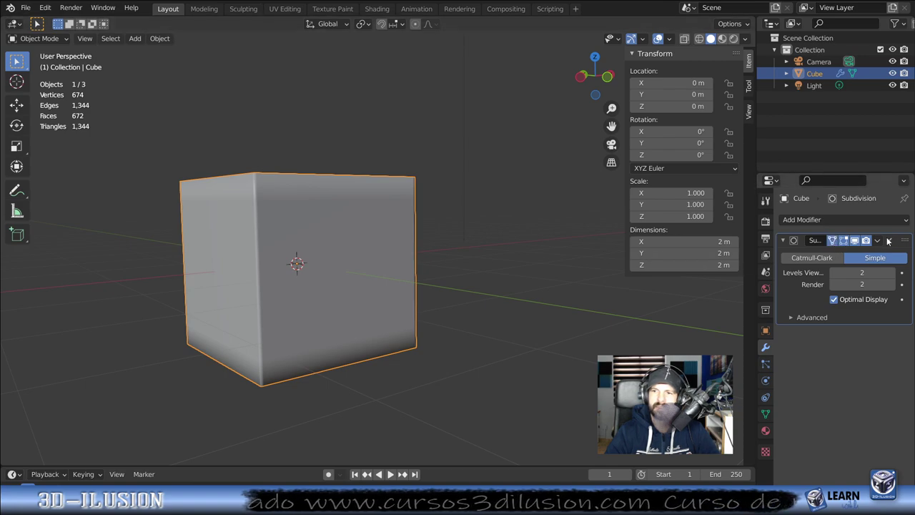
Step: Replace the cube's Subdivision modifier with a fresh Subdivision Surface at level 2
{"action": "left_click", "coordinate": [889, 240]}
{"action": "left_click", "coordinate": [838, 221]}
{"action": "left_click", "coordinate": [672, 432]}
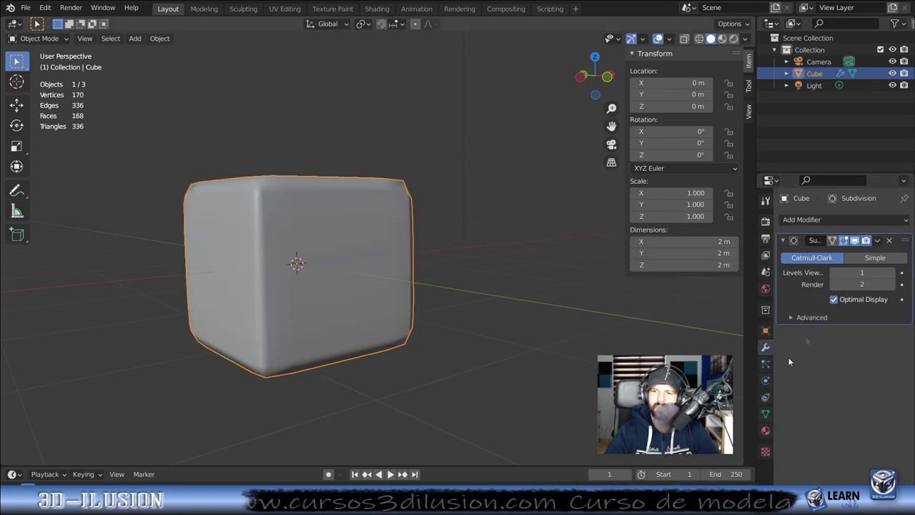
{"action": "key", "text": "ctrl+2"}
{"action": "middle_click_drag", "start_coordinate": [325, 207], "coordinate": [364, 214]}
Step: Bevel the selected edge loop again in Edit Mode and return to Object Mode
{"action": "key", "text": "Tab"}
{"action": "scroll", "coordinate": [343, 211], "scroll_direction": "up", "scroll_amount": 2}
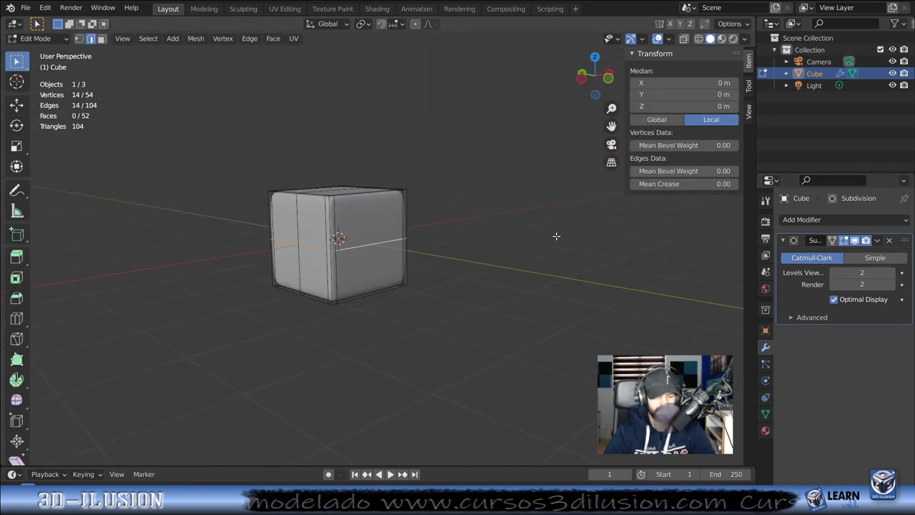
{"action": "key", "text": "ctrl+b"}
{"action": "left_click", "coordinate": [576, 259]}
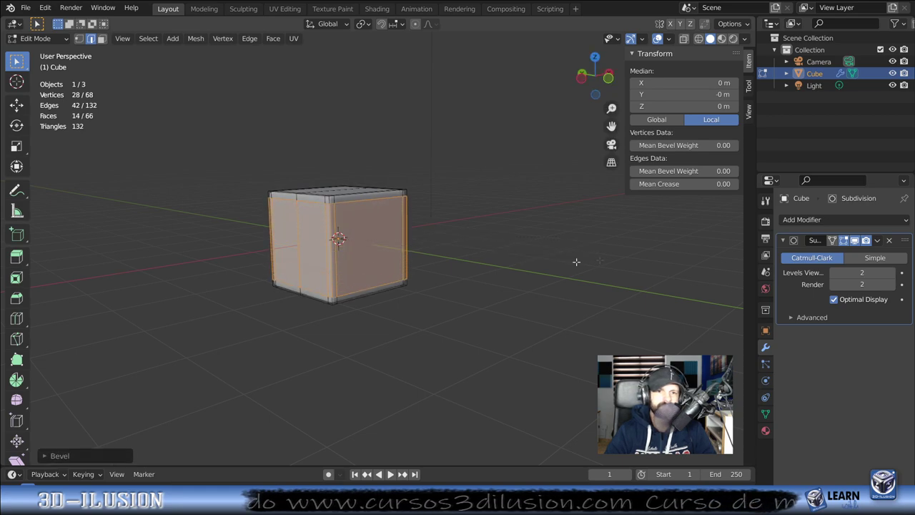
{"action": "key", "text": "Tab"}
{"action": "middle_click_drag", "start_coordinate": [359, 310], "coordinate": [260, 266], "text": "shift"}
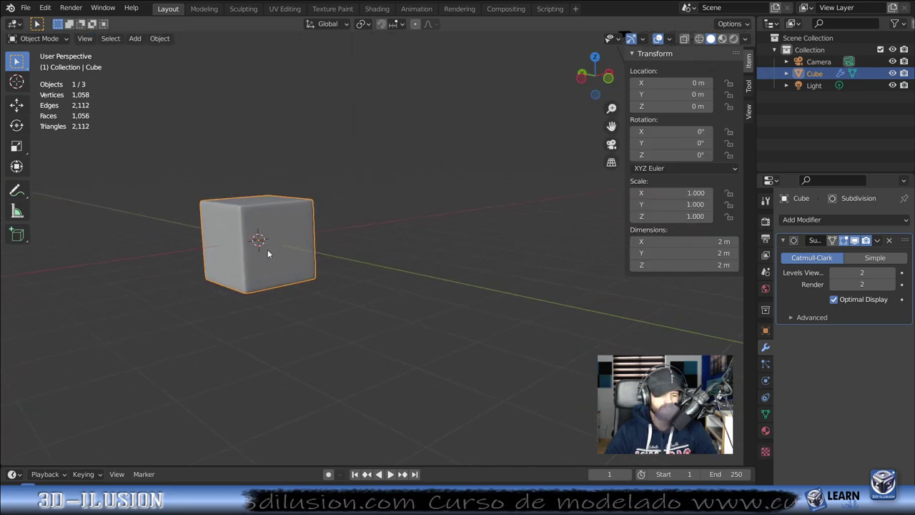
Step: Duplicate the cube as Cube.001 to its right, then reselect the left cube
{"action": "key", "text": "shift+d"}
{"action": "left_click", "coordinate": [430, 269]}
{"action": "scroll", "coordinate": [460, 277], "scroll_direction": "up", "scroll_amount": 3}
{"action": "left_click", "coordinate": [282, 242]}
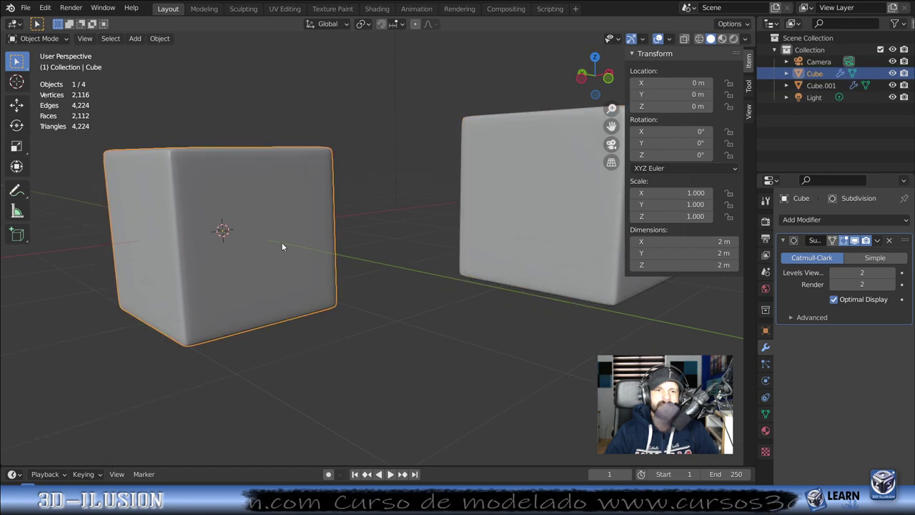
Step: Apply the left cube's Subdivision modifier permanently to its mesh
{"action": "key", "text": "Tab"}
{"action": "left_click", "coordinate": [878, 240]}
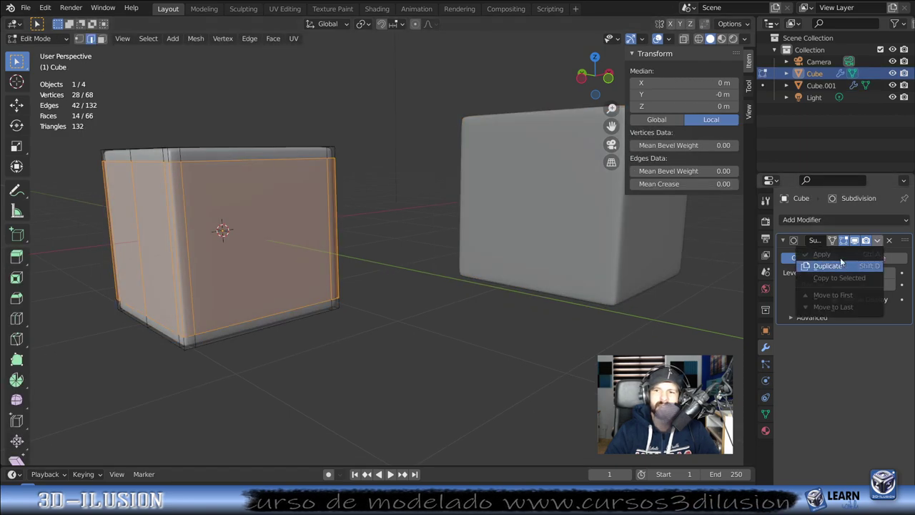
{"action": "key", "text": "Escape"}
{"action": "key", "text": "Tab"}
{"action": "left_click", "coordinate": [877, 242]}
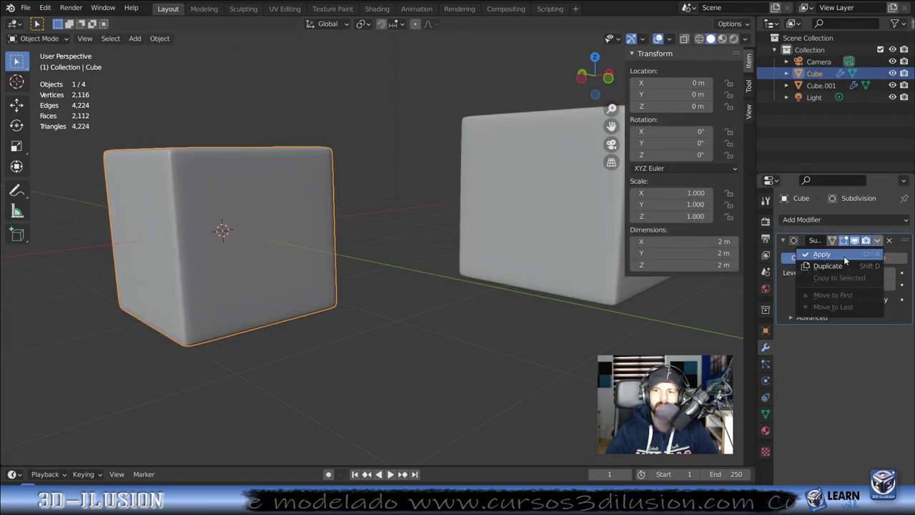
{"action": "left_click", "coordinate": [844, 254]}
{"action": "middle_click_drag", "start_coordinate": [273, 287], "coordinate": [385, 285]}
{"action": "scroll", "coordinate": [385, 285], "scroll_direction": "up", "scroll_amount": 3}
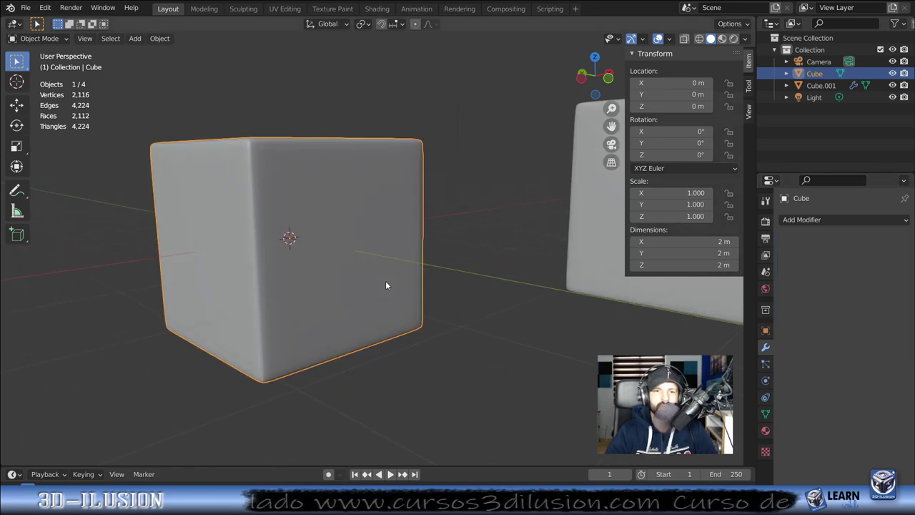
Step: Dissolve three neighbouring horizontal edge loops around the left cube
{"action": "key", "text": "Tab"}
{"action": "key", "text": "alt+a"}
{"action": "middle_click_drag", "start_coordinate": [457, 286], "coordinate": [524, 288]}
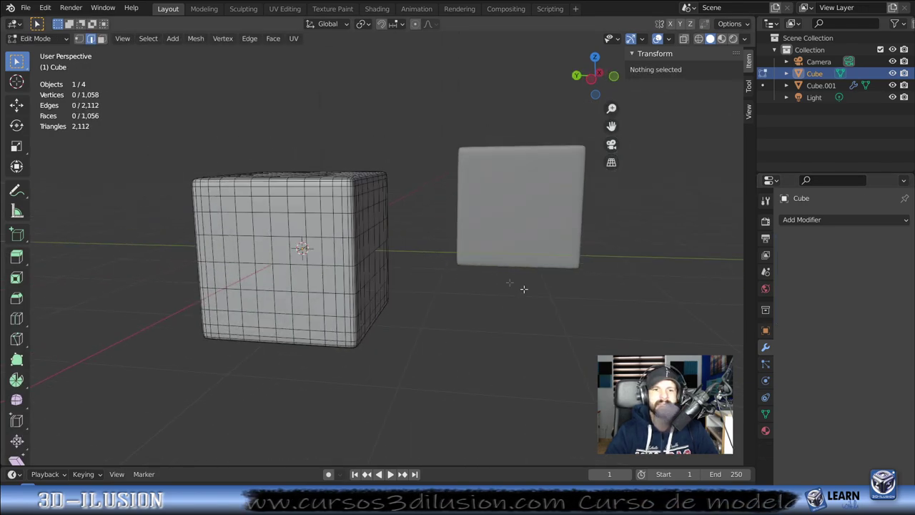
{"action": "left_click", "coordinate": [329, 265], "text": "alt"}
{"action": "key", "text": "alt+a"}
{"action": "left_click", "coordinate": [328, 256], "text": "alt"}
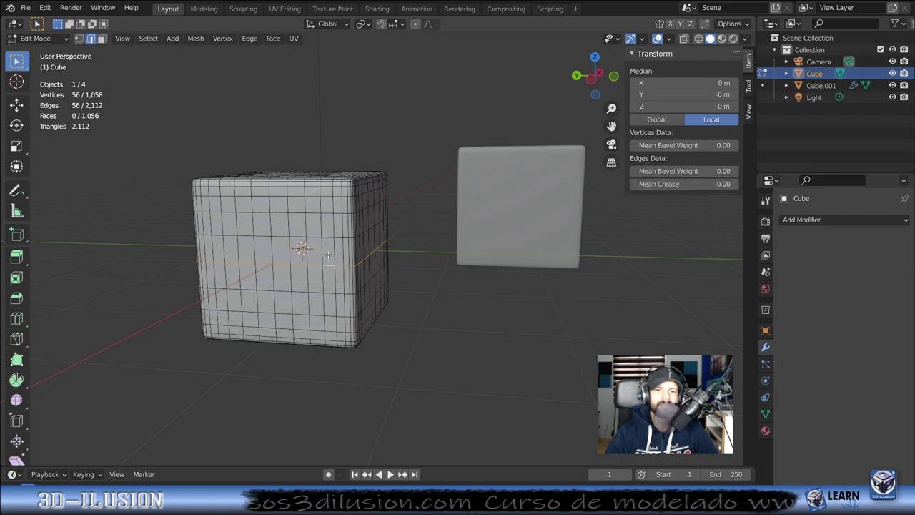
{"action": "left_click", "coordinate": [330, 240], "text": "alt+shift"}
{"action": "left_click", "coordinate": [329, 293], "text": "alt+shift"}
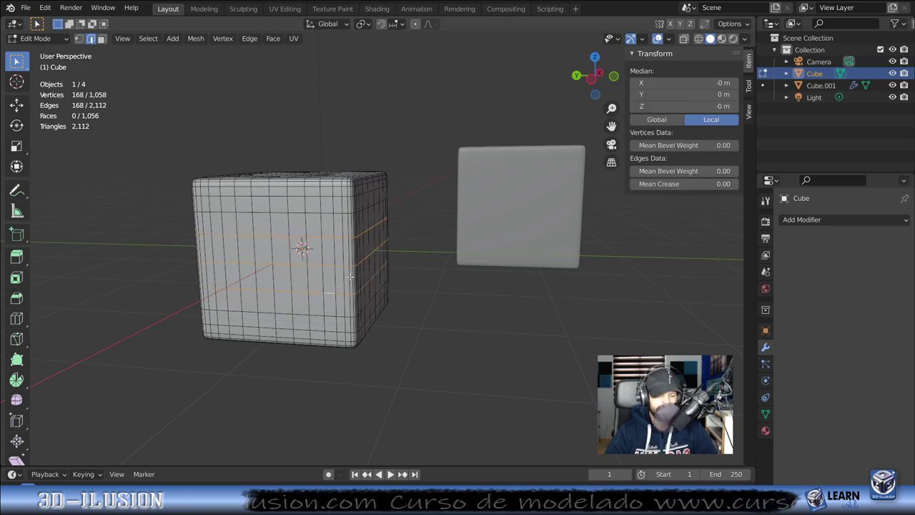
{"action": "key", "text": "x"}
{"action": "left_click", "coordinate": [339, 355]}
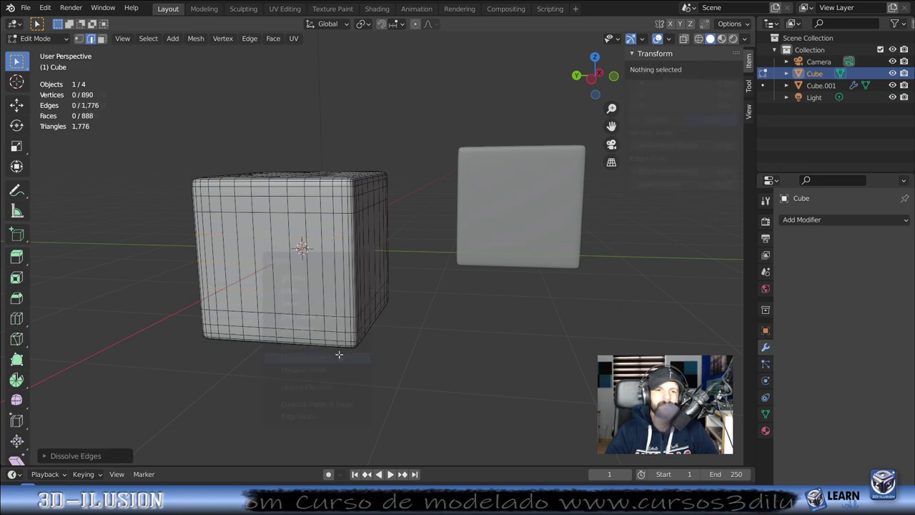
Step: Dissolve two more edge loops near the cube's top and bottom
{"action": "middle_click_drag", "start_coordinate": [410, 323], "coordinate": [334, 312]}
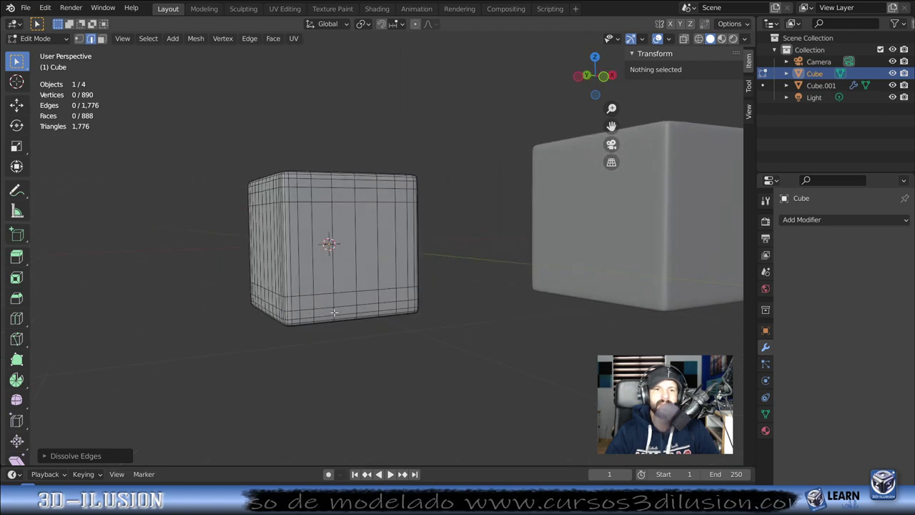
{"action": "left_click", "coordinate": [345, 201], "text": "alt"}
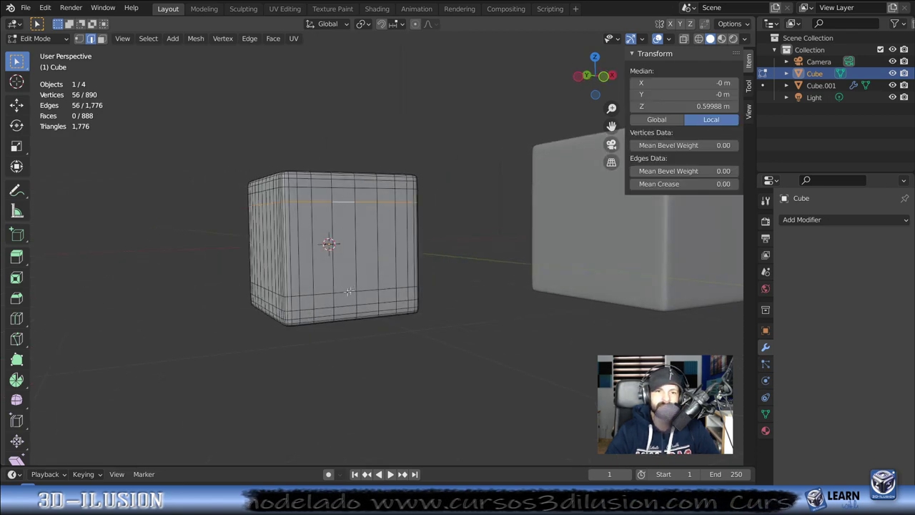
{"action": "left_click", "coordinate": [348, 290], "text": "alt+shift"}
{"action": "key", "text": "x"}
{"action": "left_click", "coordinate": [344, 291]}
{"action": "scroll", "coordinate": [344, 290], "scroll_direction": "down", "scroll_amount": 1}
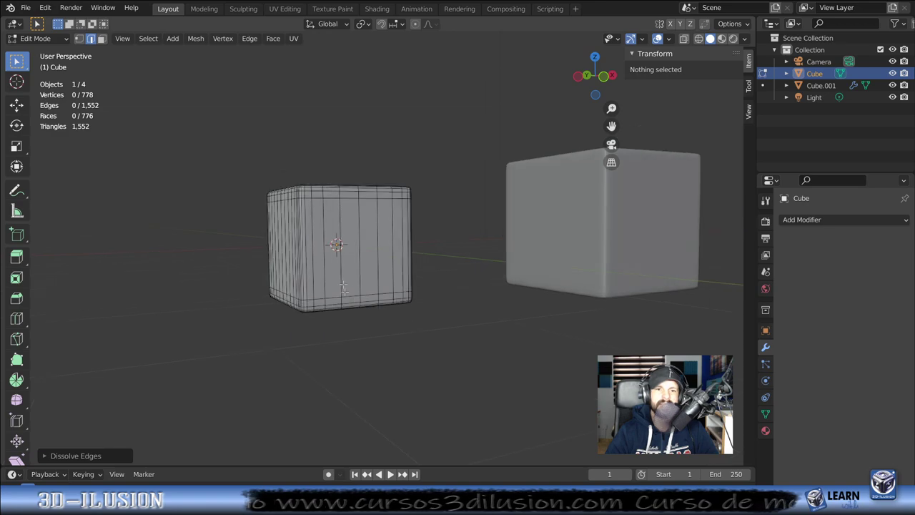
Step: Dissolve five vertical edge loops on the front, then return to Object Mode
{"action": "mouse_move", "coordinate": [343, 288]}
{"action": "middle_mouse_down"}
{"action": "mouse_move", "coordinate": [408, 293]}
{"action": "mouse_move", "coordinate": [433, 331]}
{"action": "middle_mouse_up"}
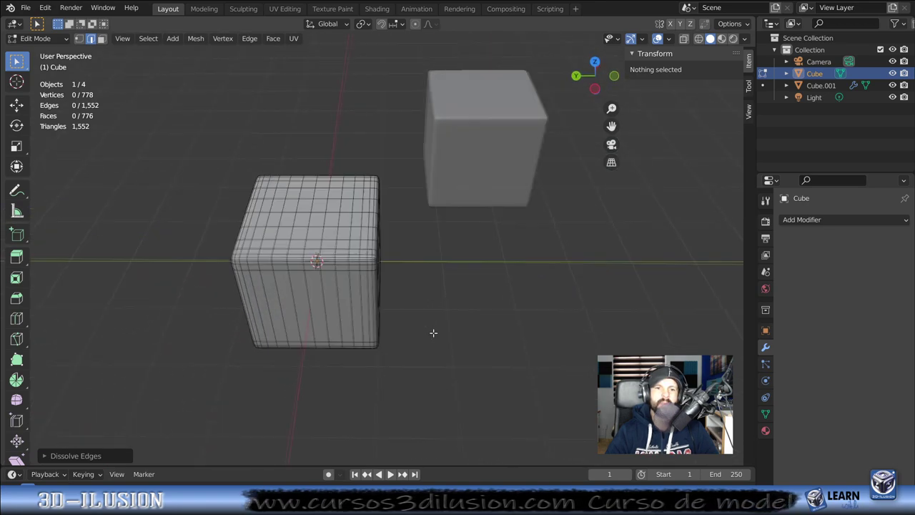
{"action": "left_click", "coordinate": [303, 294], "text": "alt"}
{"action": "left_click", "coordinate": [324, 288], "text": "alt+shift"}
{"action": "left_click", "coordinate": [286, 289], "text": "alt+shift"}
{"action": "left_click", "coordinate": [283, 289], "text": "alt+shift"}
{"action": "left_click", "coordinate": [338, 291], "text": "alt+shift"}
{"action": "key", "text": "x"}
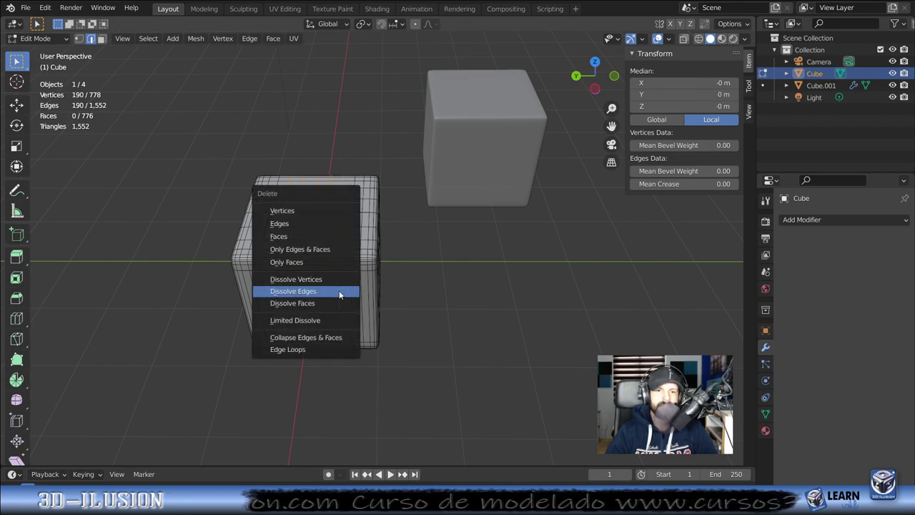
{"action": "left_click", "coordinate": [338, 291]}
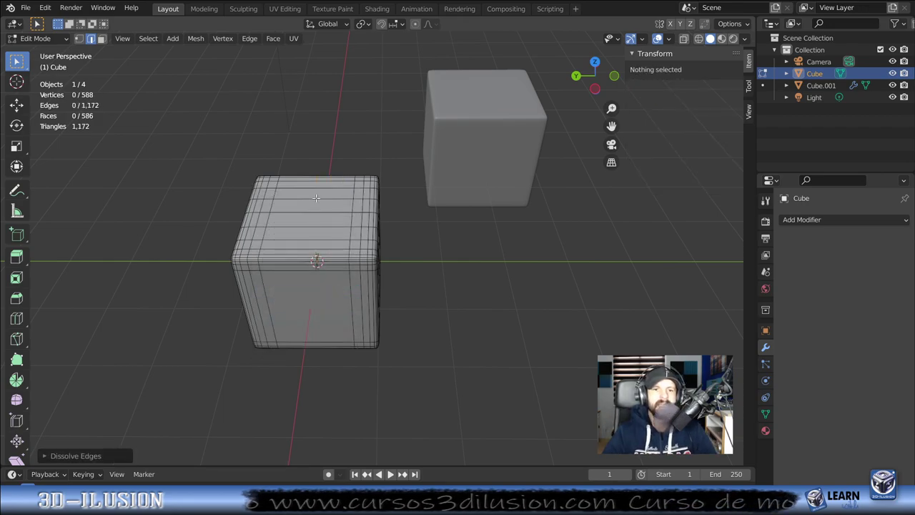
{"action": "scroll", "coordinate": [285, 241], "scroll_direction": "up", "scroll_amount": 3}
{"action": "mouse_move", "coordinate": [285, 240]}
{"action": "middle_mouse_down"}
{"action": "mouse_move", "coordinate": [386, 256]}
{"action": "mouse_move", "coordinate": [323, 322]}
{"action": "mouse_move", "coordinate": [393, 211]}
{"action": "middle_mouse_up"}
{"action": "key", "text": "Tab"}
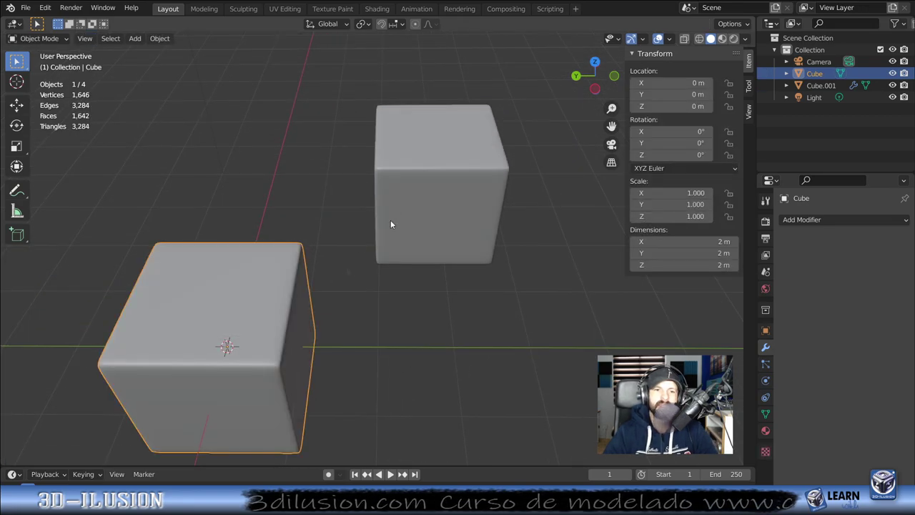
Step: Swap Cube.001's Subdivision modifier for a 3-segment Bevel modifier and apply it
{"action": "left_click", "coordinate": [444, 180]}
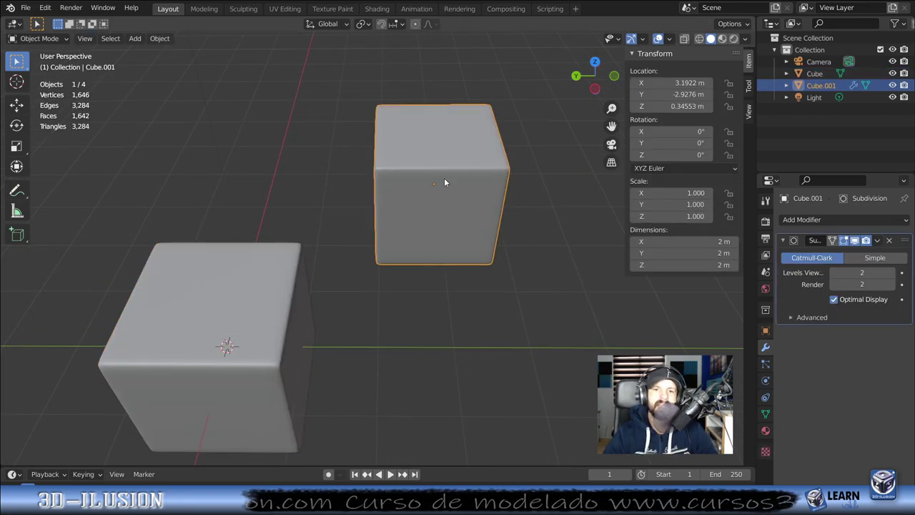
{"action": "left_click", "coordinate": [890, 241]}
{"action": "left_click", "coordinate": [865, 222]}
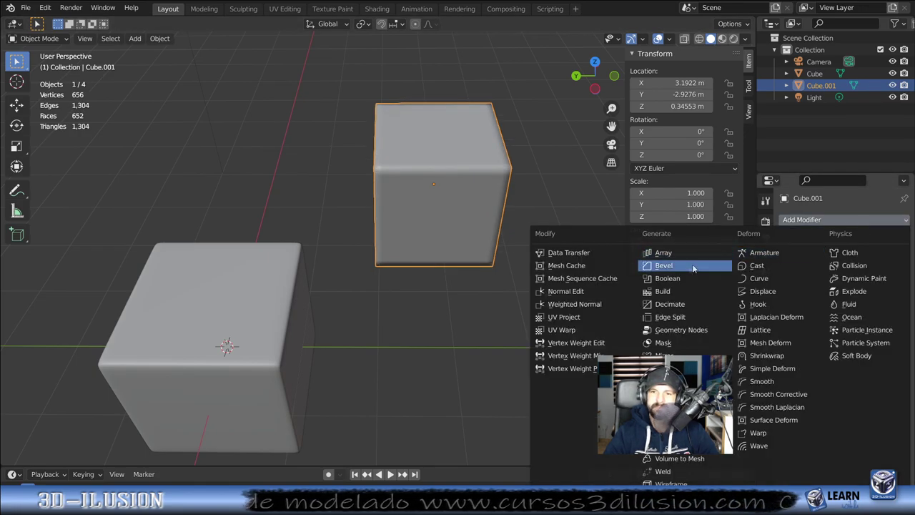
{"action": "left_click", "coordinate": [682, 269]}
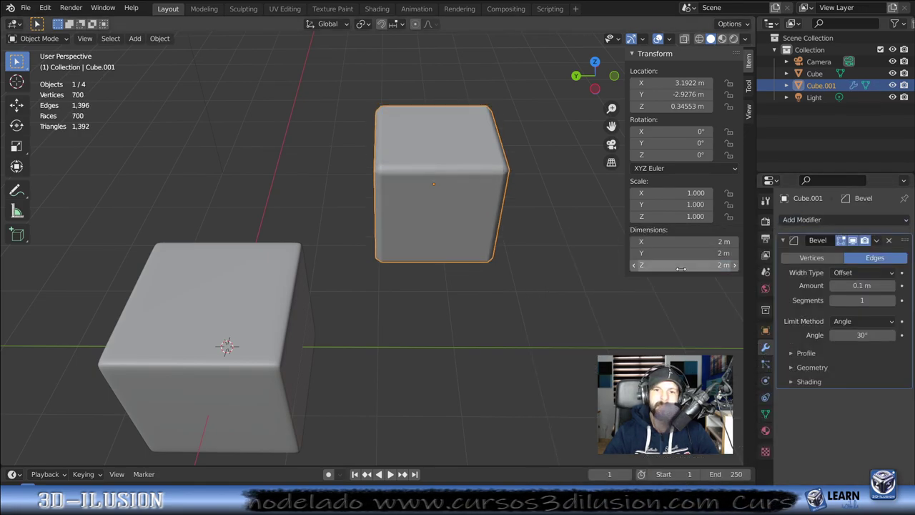
{"action": "left_click", "coordinate": [891, 300]}
{"action": "left_click", "coordinate": [891, 300]}
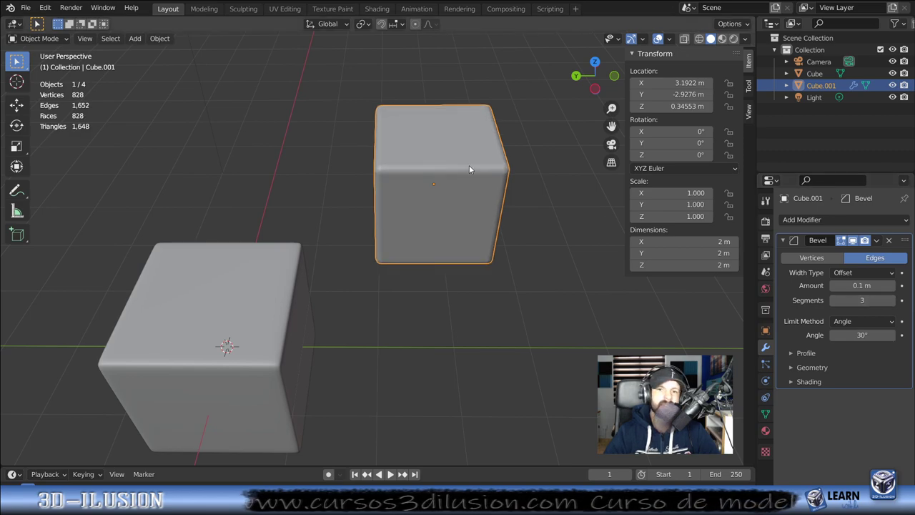
{"action": "left_click", "coordinate": [875, 242]}
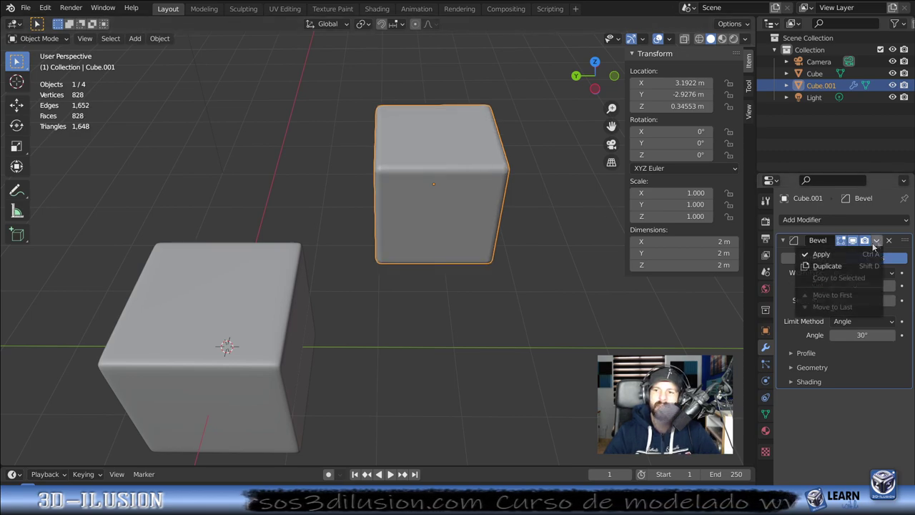
{"action": "left_click", "coordinate": [818, 251]}
Step: Inspect the beveled Cube.001 mesh in Edit Mode alongside the other cube
{"action": "key", "text": "Tab"}
{"action": "scroll", "coordinate": [422, 248], "scroll_direction": "up", "scroll_amount": 2}
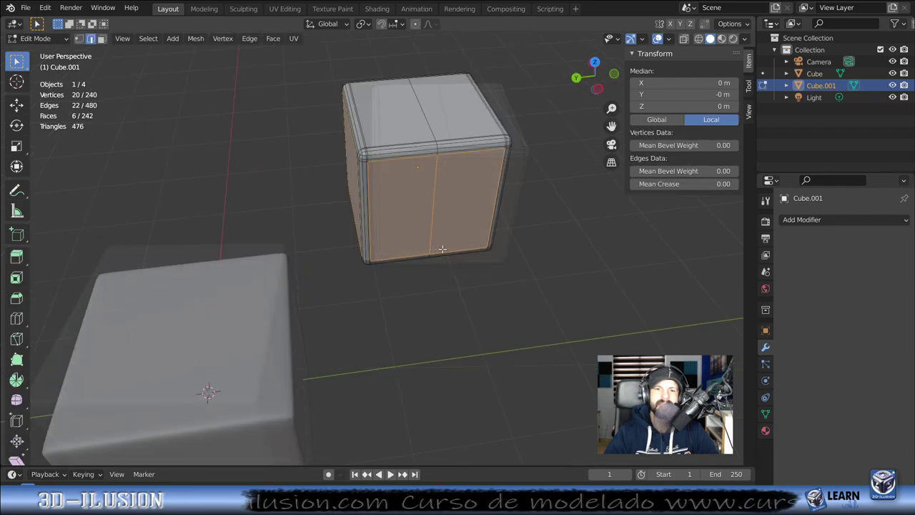
{"action": "middle_click_drag", "start_coordinate": [422, 247], "coordinate": [383, 206]}
{"action": "scroll", "coordinate": [343, 176], "scroll_direction": "up", "scroll_amount": 3}
{"action": "scroll", "coordinate": [353, 257], "scroll_direction": "up", "scroll_amount": 2}
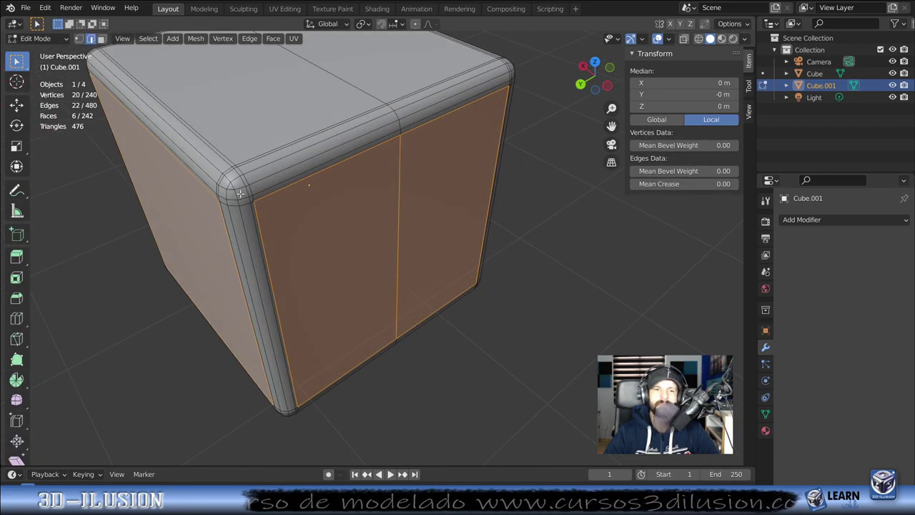
{"action": "scroll", "coordinate": [244, 167], "scroll_direction": "down", "scroll_amount": 3}
{"action": "scroll", "coordinate": [286, 214], "scroll_direction": "down", "scroll_amount": 2}
{"action": "middle_click_drag", "start_coordinate": [301, 343], "coordinate": [336, 272], "text": "shift"}
{"action": "scroll", "coordinate": [348, 322], "scroll_direction": "up", "scroll_amount": 2}
{"action": "scroll", "coordinate": [348, 322], "scroll_direction": "down", "scroll_amount": 3}
{"action": "key", "text": "Tab"}
Step: Deselect all geometry, return to Object Mode and select the left cube
{"action": "middle_click_drag", "start_coordinate": [348, 322], "coordinate": [281, 303]}
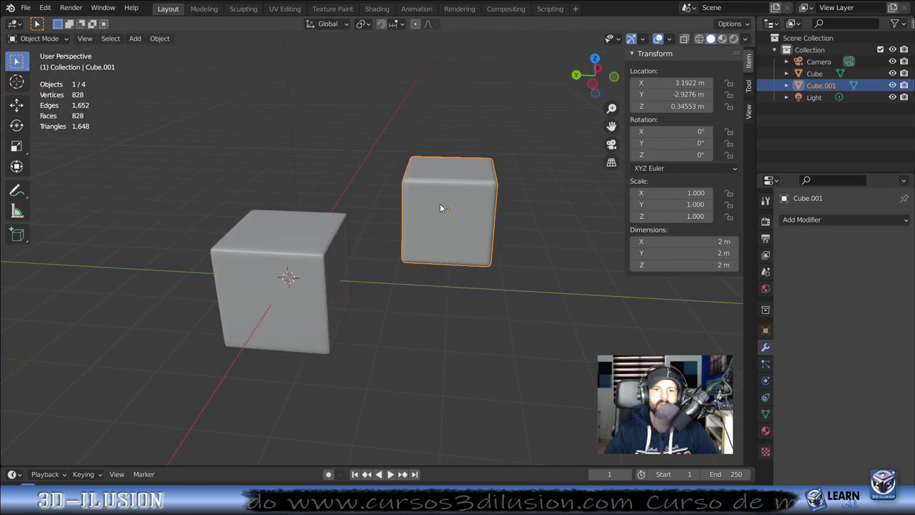
{"action": "key", "text": "Tab"}
{"action": "key", "text": "alt+a"}
{"action": "key", "text": "Tab"}
{"action": "left_click", "coordinate": [309, 305]}
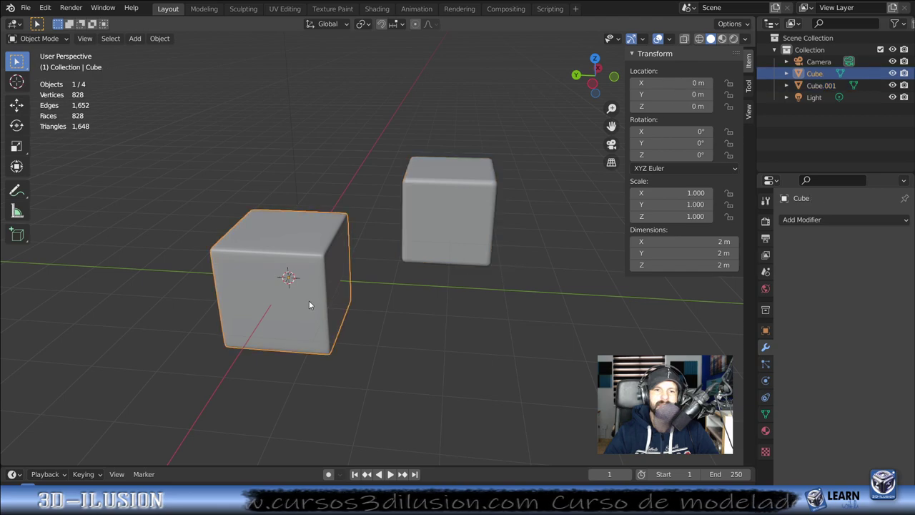
Step: Put the dense cube Cube.002 in Edit Mode and bring up the File menu
{"action": "key", "text": "Tab"}
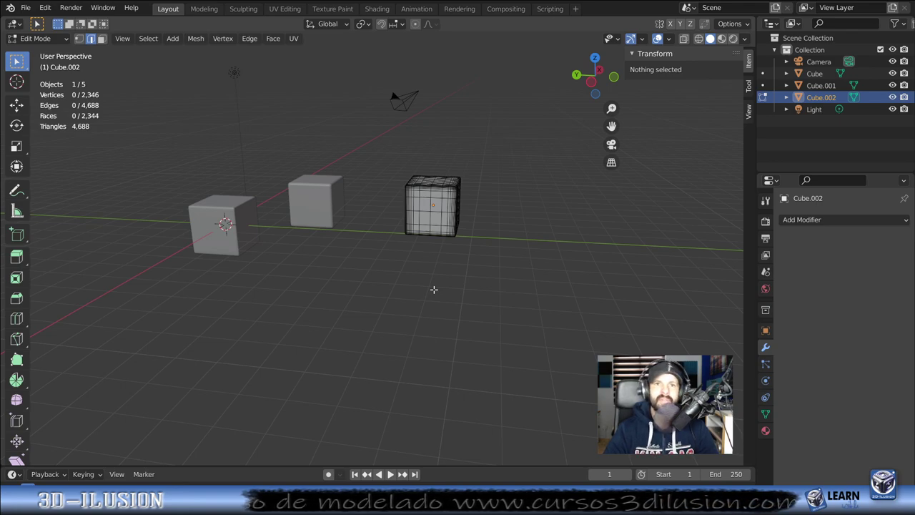
{"action": "scroll", "coordinate": [404, 239], "scroll_direction": "up", "scroll_amount": 3}
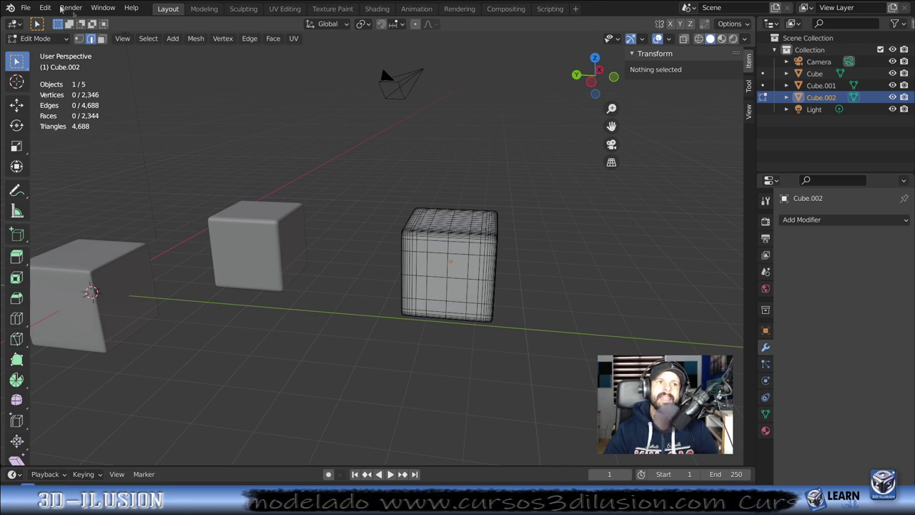
{"action": "left_click", "coordinate": [26, 10]}
{"action": "mouse_move", "coordinate": [45, 180]}
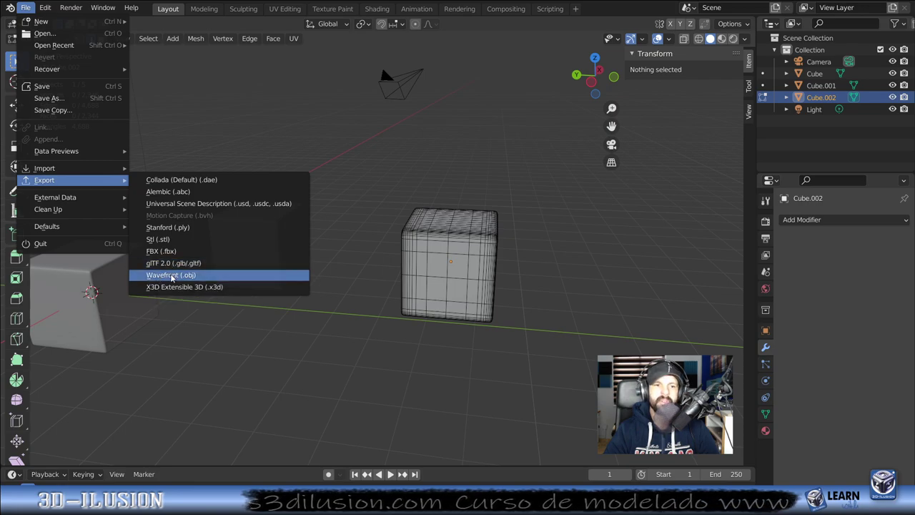
Step: Start a Wavefront (.obj) export with Selection Only ticked and Geometry options expanded
{"action": "left_click", "coordinate": [172, 274]}
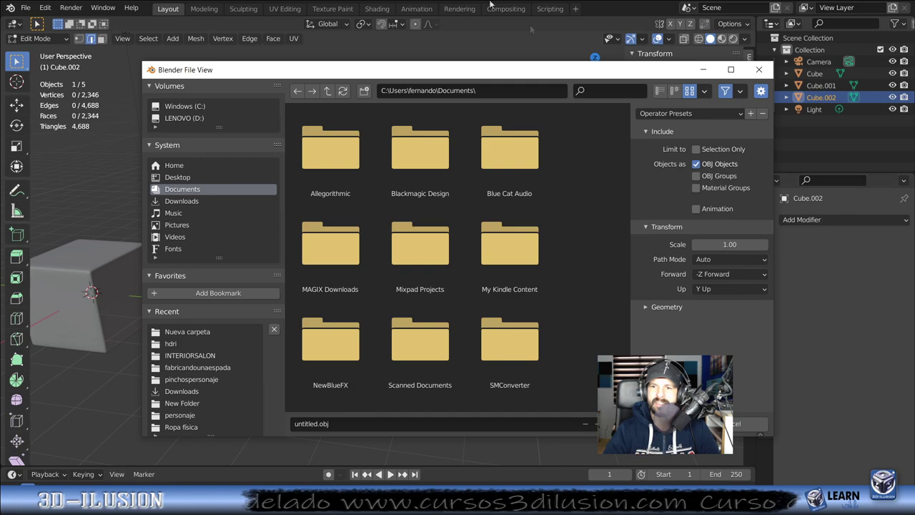
{"action": "left_click", "coordinate": [696, 149]}
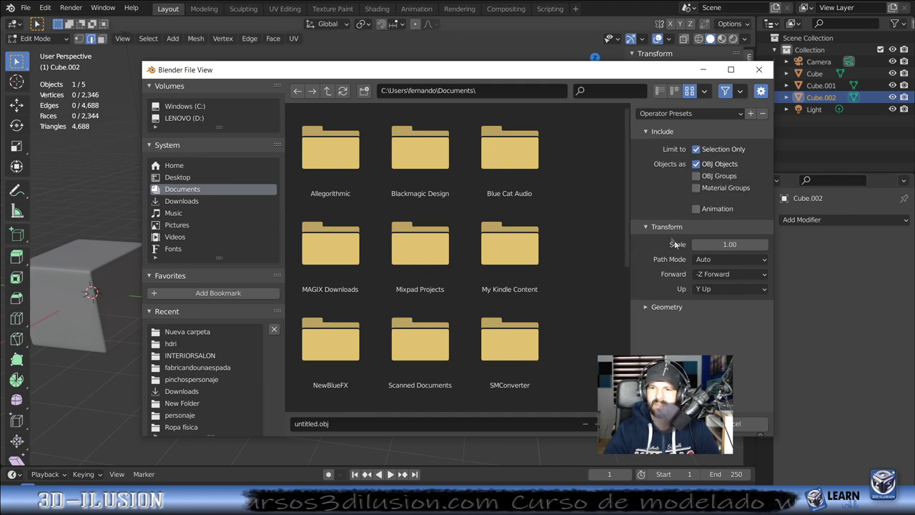
{"action": "left_click", "coordinate": [646, 306]}
{"action": "scroll", "coordinate": [647, 307], "scroll_direction": "down", "scroll_amount": 2}
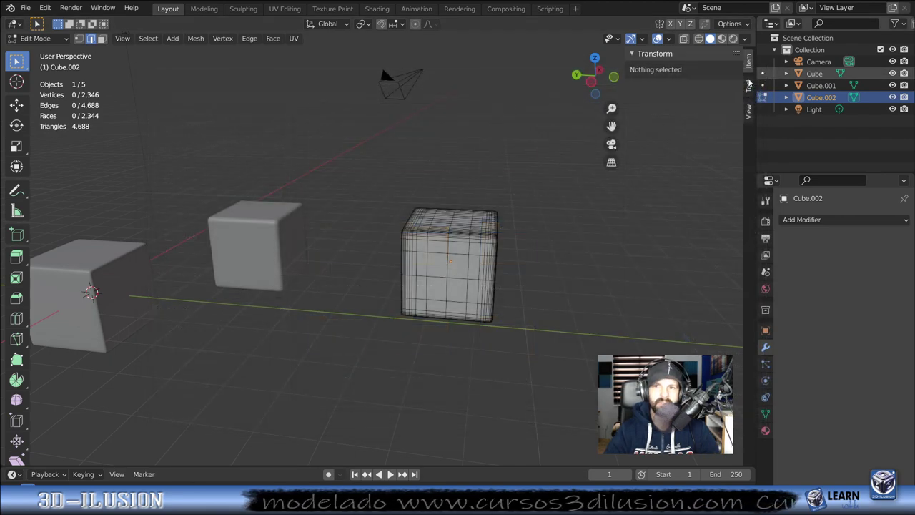
Step: Close the export browser, pick an edge on Cube.002, then select Cube.001 in Object Mode
{"action": "left_click", "coordinate": [759, 69]}
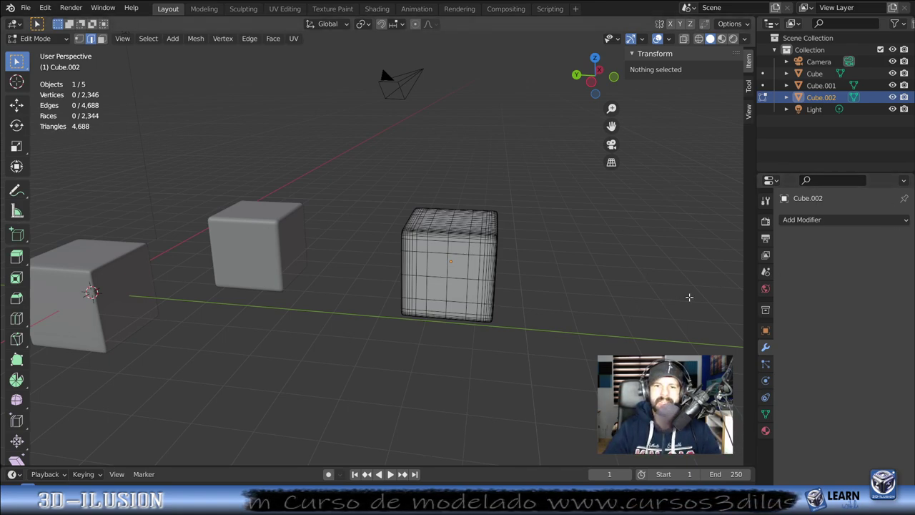
{"action": "left_click", "coordinate": [451, 268]}
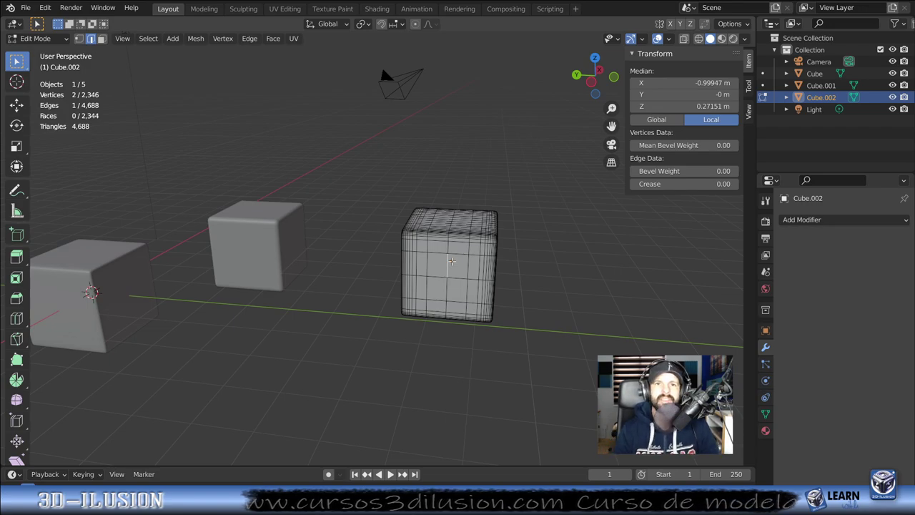
{"action": "key", "text": "Tab"}
{"action": "left_click", "coordinate": [253, 246]}
{"action": "middle_click_drag", "start_coordinate": [271, 250], "coordinate": [291, 250]}
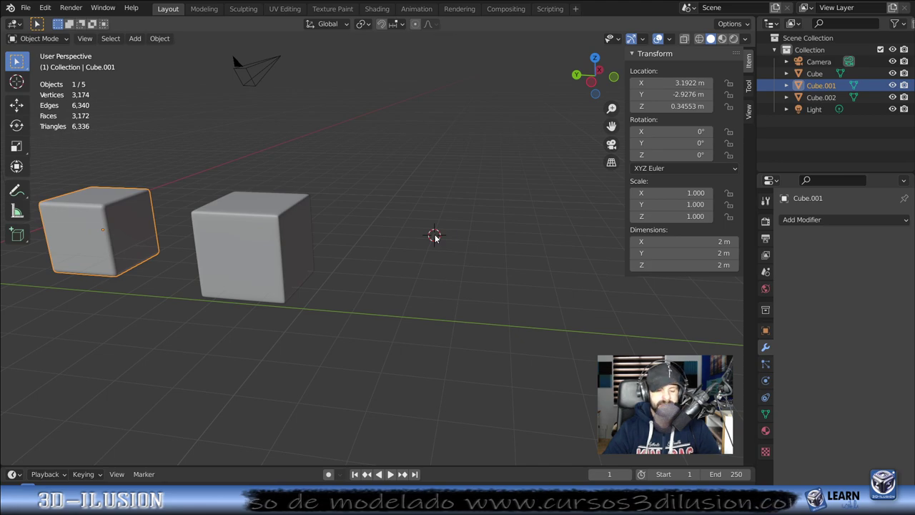
Step: Add a new cube, Cube.003, and enter its Edit Mode
{"action": "key", "text": "shift+a"}
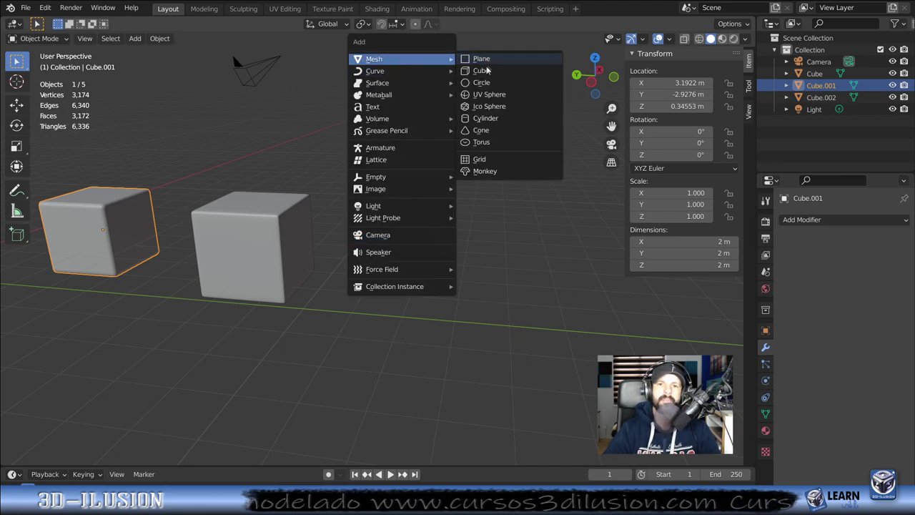
{"action": "left_click", "coordinate": [480, 70]}
{"action": "scroll", "coordinate": [458, 236], "scroll_direction": "up", "scroll_amount": 1}
{"action": "scroll", "coordinate": [441, 250], "scroll_direction": "up", "scroll_amount": 2}
{"action": "key", "text": "Tab"}
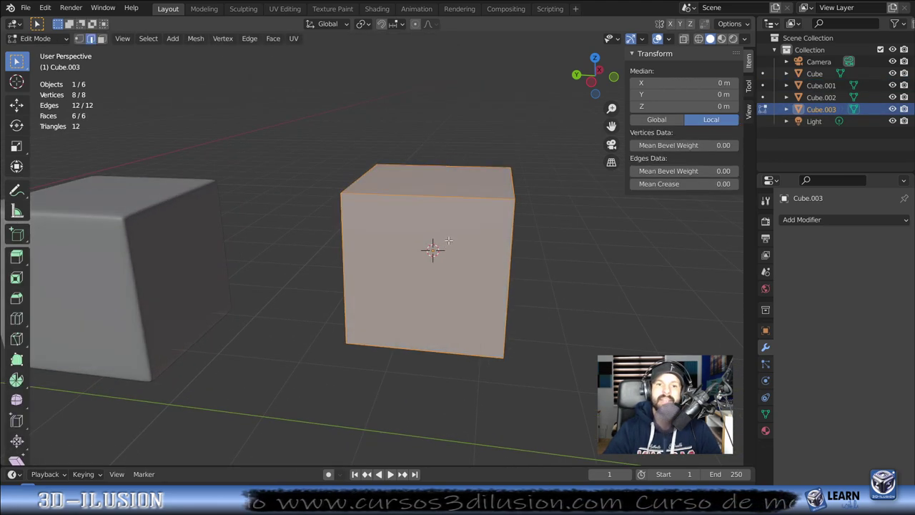
{"action": "middle_click_drag", "start_coordinate": [432, 250], "coordinate": [429, 255]}
Step: Bevel all of Cube.003's edges with two segments and return to Object Mode
{"action": "key", "text": "2"}
{"action": "left_click", "coordinate": [470, 230]}
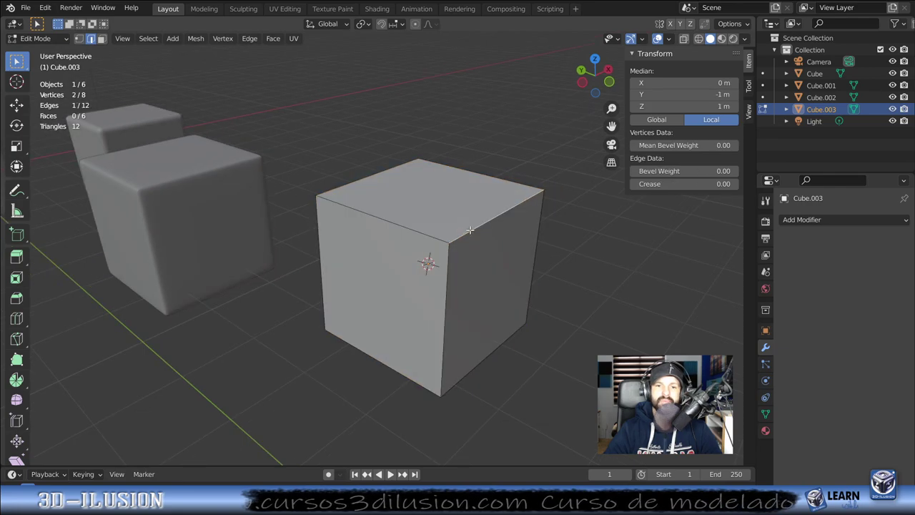
{"action": "key", "text": "a"}
{"action": "middle_click_drag", "start_coordinate": [466, 238], "coordinate": [445, 241]}
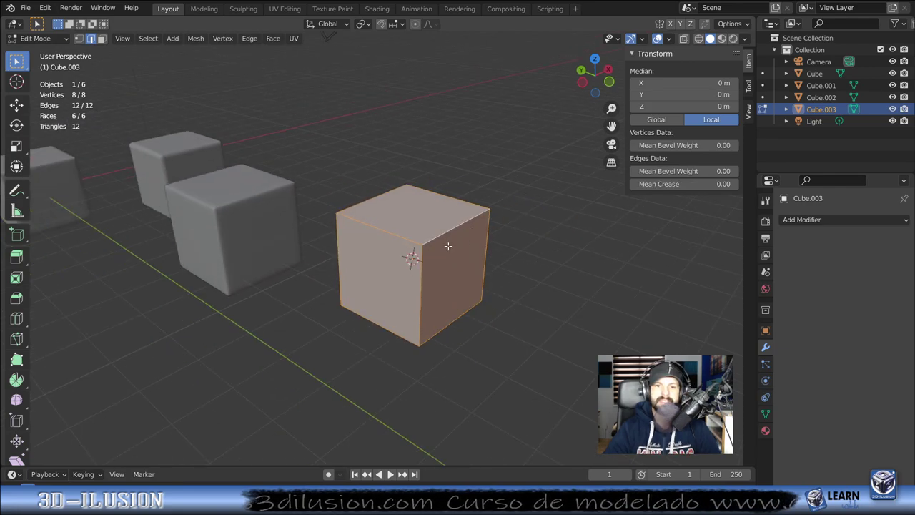
{"action": "key", "text": "s"}
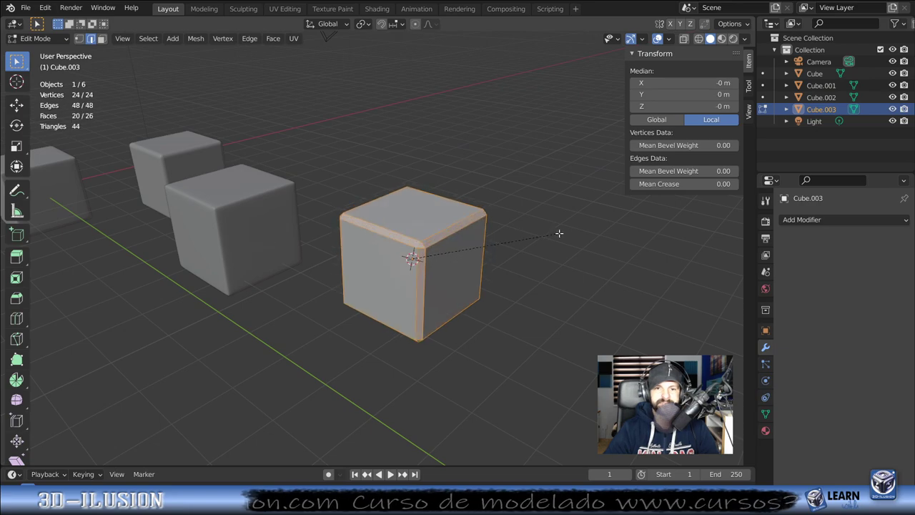
{"action": "scroll", "coordinate": [557, 232], "scroll_direction": "up", "scroll_amount": 1}
{"action": "left_click", "coordinate": [559, 233]}
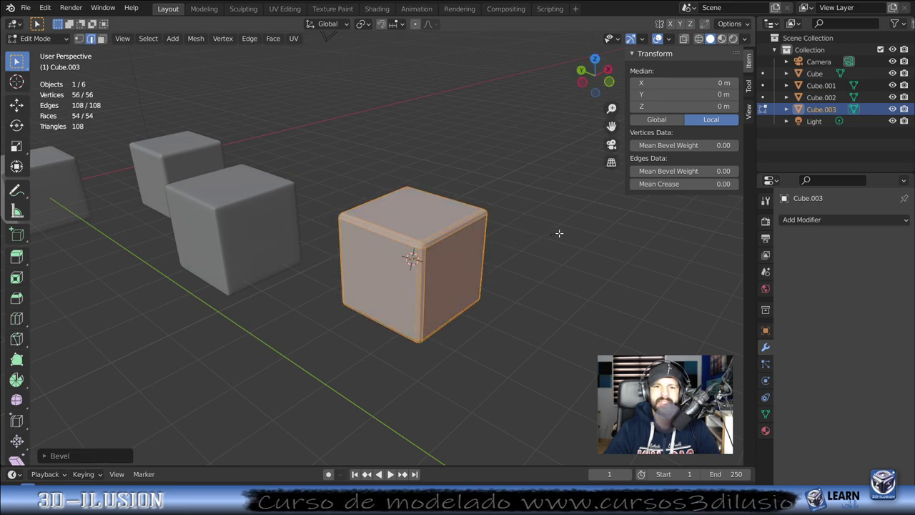
{"action": "middle_click_drag", "start_coordinate": [559, 233], "coordinate": [392, 176]}
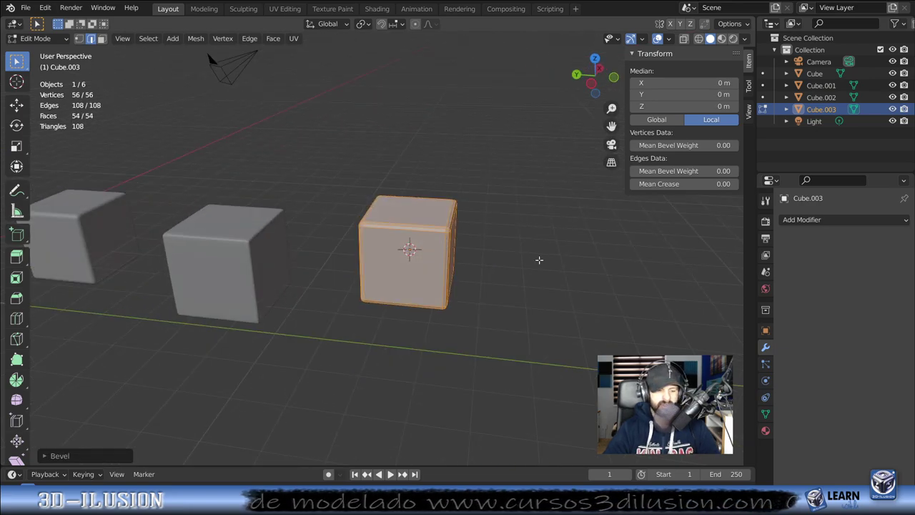
{"action": "key", "text": "Tab"}
Step: Apply Shade Smooth to Cube.003
{"action": "scroll", "coordinate": [539, 260], "scroll_direction": "up", "scroll_amount": 3}
{"action": "right_click", "coordinate": [481, 164]}
{"action": "left_click", "coordinate": [480, 165]}
{"action": "scroll", "coordinate": [442, 216], "scroll_direction": "down", "scroll_amount": 2}
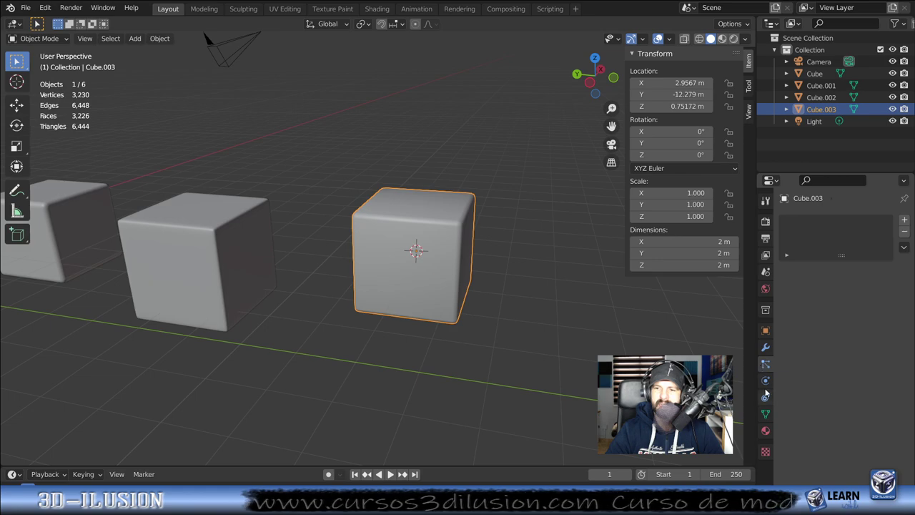
Step: Enable Auto Smooth on Cube.003 with a 46.5° angle
{"action": "left_click", "coordinate": [764, 413]}
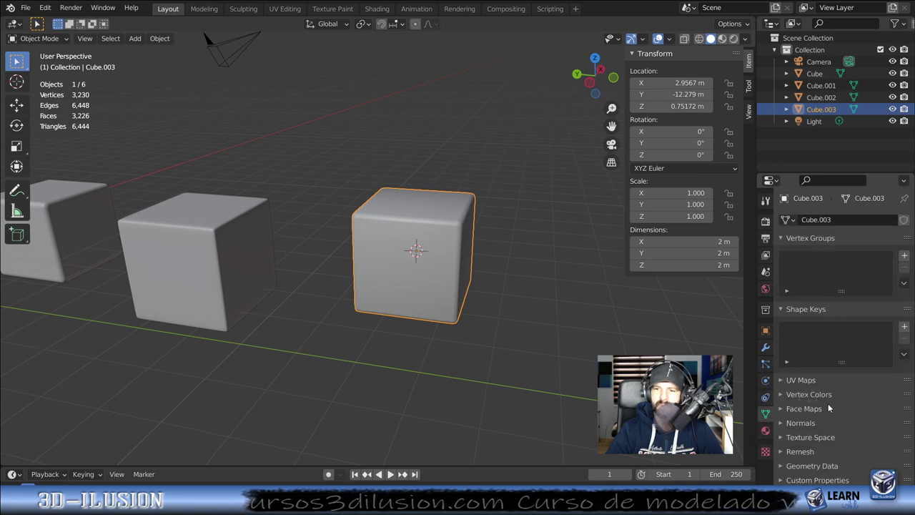
{"action": "left_click", "coordinate": [793, 422]}
{"action": "scroll", "coordinate": [805, 424], "scroll_direction": "down", "scroll_amount": 1}
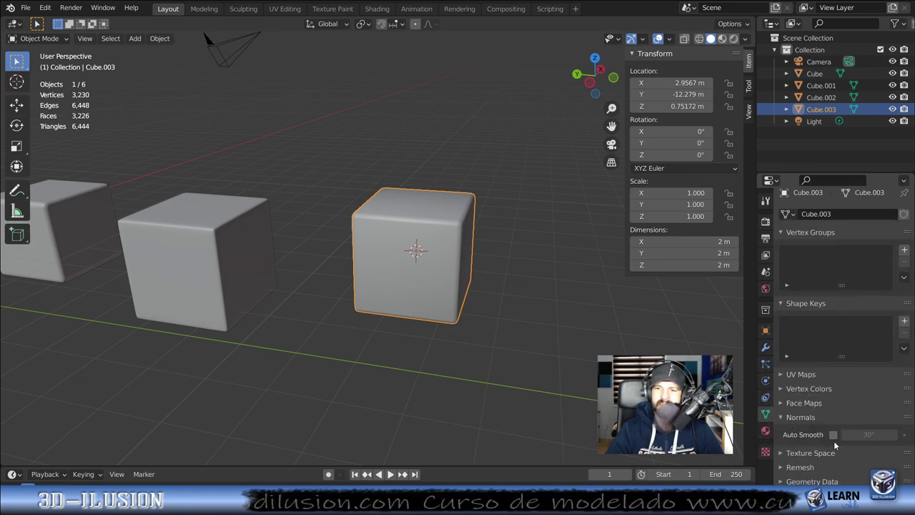
{"action": "left_click", "coordinate": [833, 434]}
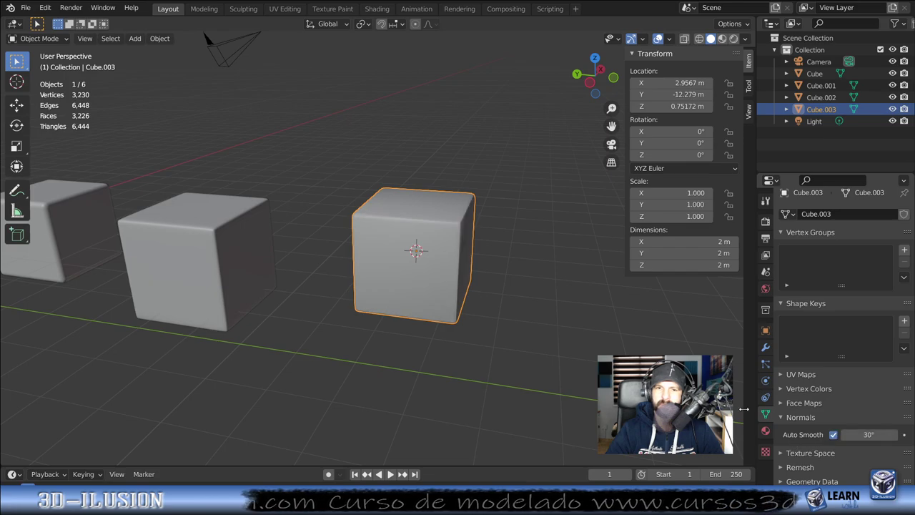
{"action": "middle_click_drag", "start_coordinate": [479, 289], "coordinate": [483, 327]}
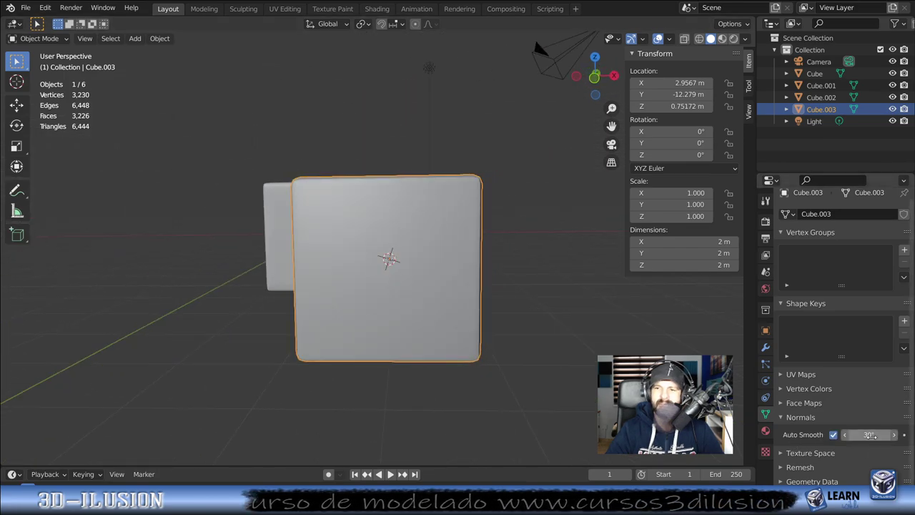
{"action": "left_click_drag", "start_coordinate": [867, 435], "coordinate": [890, 435]}
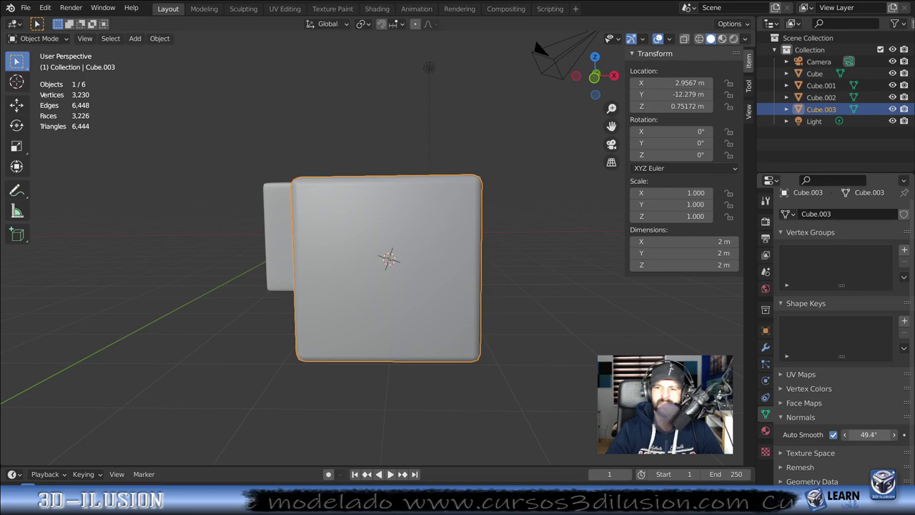
{"action": "middle_click_drag", "start_coordinate": [400, 265], "coordinate": [523, 298]}
Step: Box-select all four cubes and delete them, leaving only the Camera and Light
{"action": "key", "text": "Tab"}
{"action": "key", "text": "Tab"}
{"action": "mouse_move", "coordinate": [399, 251]}
{"action": "middle_mouse_down"}
{"action": "mouse_move", "coordinate": [381, 259]}
{"action": "mouse_move", "coordinate": [447, 260]}
{"action": "mouse_move", "coordinate": [352, 247]}
{"action": "mouse_move", "coordinate": [251, 249]}
{"action": "mouse_move", "coordinate": [258, 252]}
{"action": "middle_mouse_up"}
{"action": "scroll", "coordinate": [288, 256], "scroll_direction": "up", "scroll_amount": 5}
{"action": "middle_click_drag", "start_coordinate": [343, 265], "coordinate": [422, 261]}
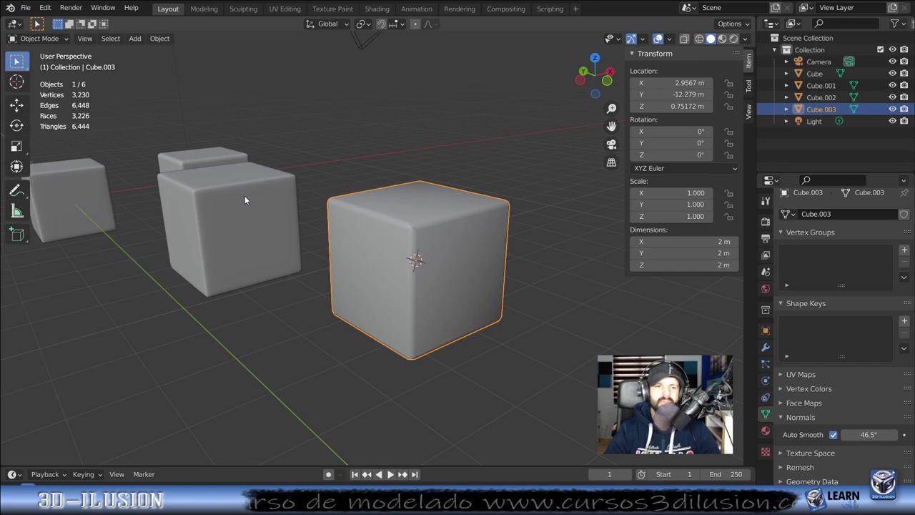
{"action": "scroll", "coordinate": [244, 200], "scroll_direction": "down", "scroll_amount": 3}
{"action": "scroll", "coordinate": [239, 209], "scroll_direction": "down", "scroll_amount": 2}
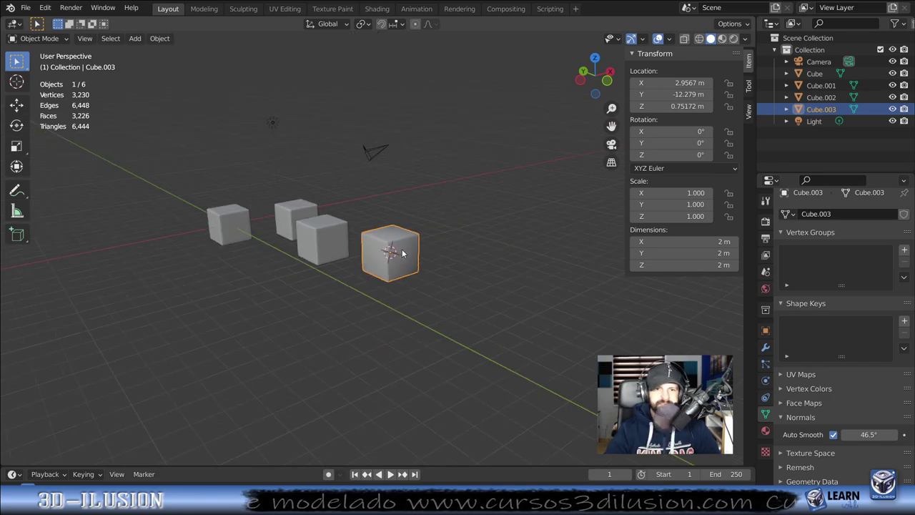
{"action": "middle_click_drag", "start_coordinate": [238, 209], "coordinate": [462, 237]}
{"action": "left_click_drag", "start_coordinate": [461, 237], "coordinate": [232, 260]}
{"action": "key", "text": "Delete"}
{"action": "mouse_move", "coordinate": [231, 264]}
{"action": "middle_mouse_down"}
{"action": "mouse_move", "coordinate": [243, 254]}
{"action": "mouse_move", "coordinate": [296, 353]}
{"action": "mouse_move", "coordinate": [194, 349]}
{"action": "mouse_move", "coordinate": [448, 323]}
{"action": "mouse_move", "coordinate": [473, 330]}
{"action": "middle_mouse_up"}
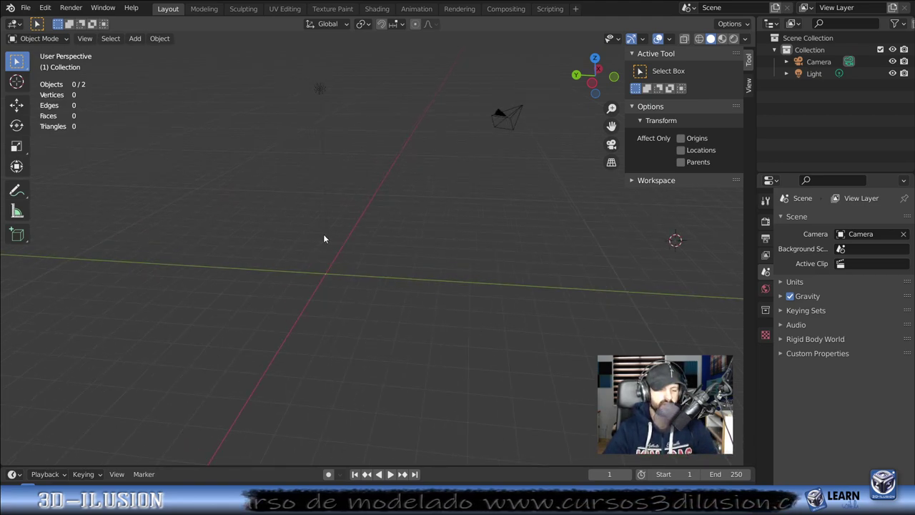
Step: Add a UV sphere and centre it at the world origin
{"action": "key", "text": "shift+a"}
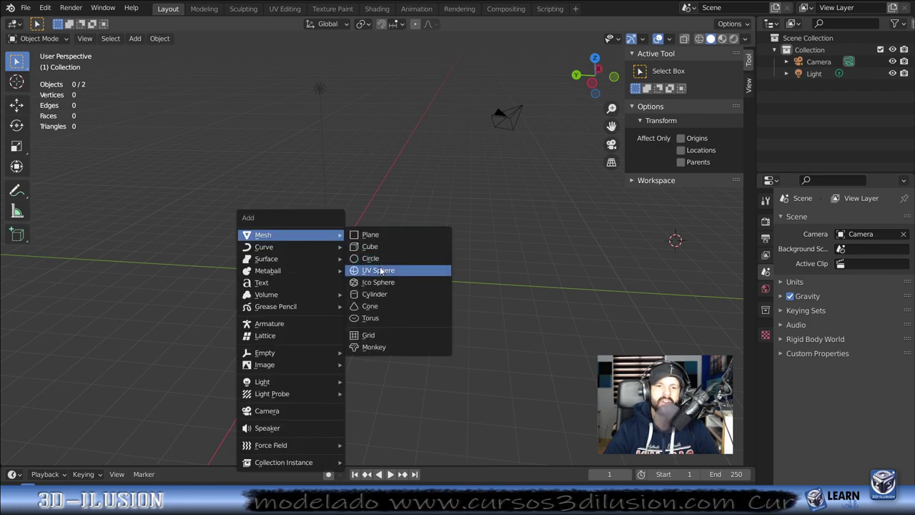
{"action": "mouse_move", "coordinate": [263, 234]}
{"action": "left_click", "coordinate": [383, 270]}
{"action": "scroll", "coordinate": [383, 268], "scroll_direction": "down", "scroll_amount": 2}
{"action": "scroll", "coordinate": [384, 268], "scroll_direction": "down", "scroll_amount": 2}
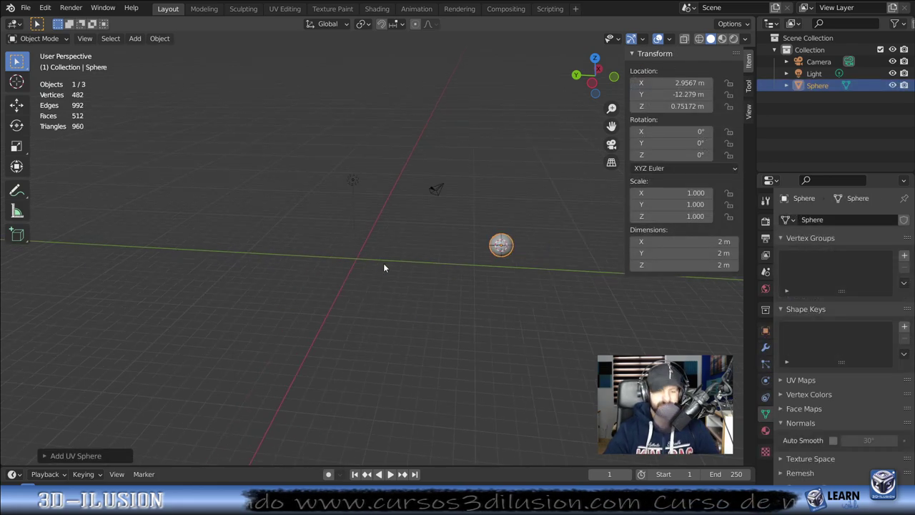
{"action": "key", "text": "alt+g"}
{"action": "scroll", "coordinate": [383, 263], "scroll_direction": "up", "scroll_amount": 3}
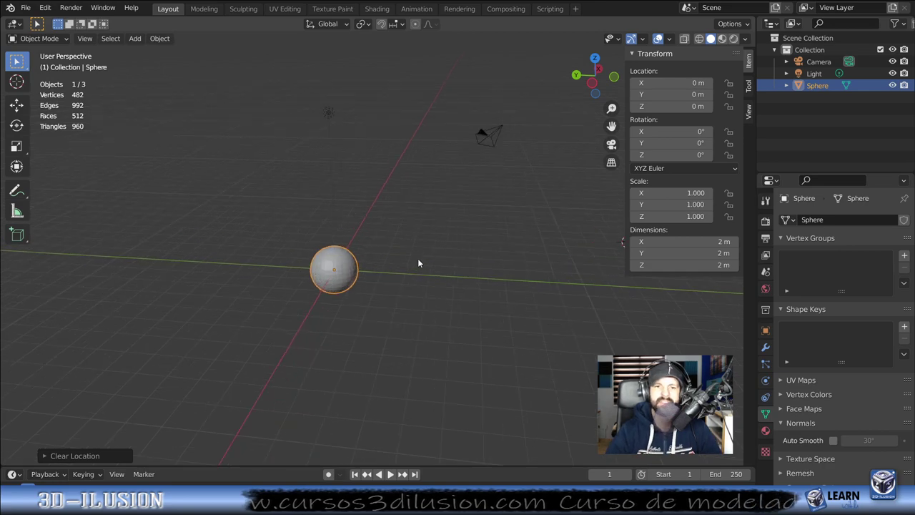
{"action": "scroll", "coordinate": [417, 261], "scroll_direction": "up", "scroll_amount": 4}
{"action": "scroll", "coordinate": [323, 259], "scroll_direction": "up", "scroll_amount": 2}
{"action": "scroll", "coordinate": [322, 259], "scroll_direction": "down", "scroll_amount": 2}
Step: Open Save As on TUTORIALMEJORARRENDIMIENTO.blend, close it unsaved, delete the sphere, and show the mesh list
{"action": "key", "text": "ctrl+shift+s"}
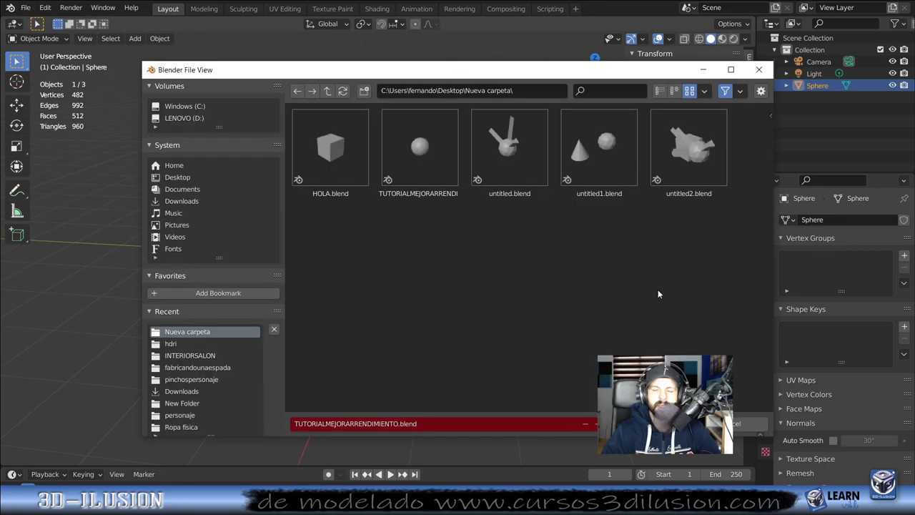
{"action": "left_click", "coordinate": [423, 165]}
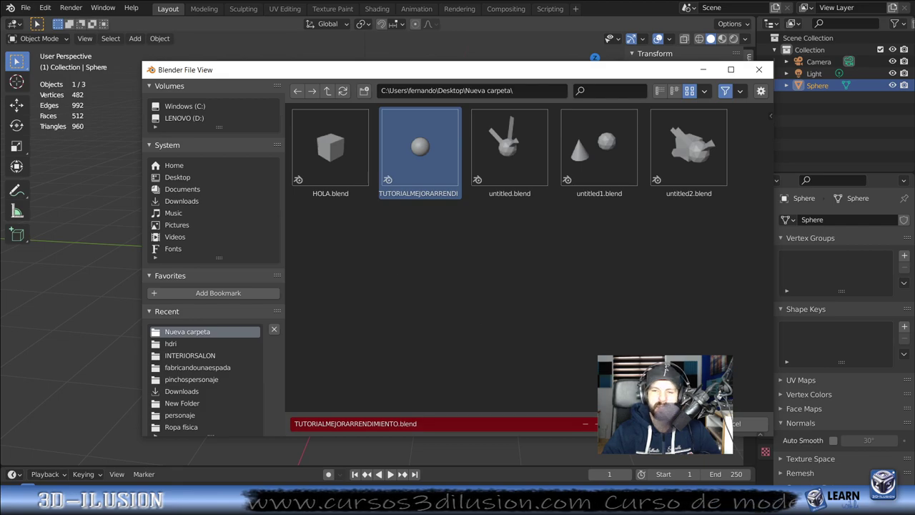
{"action": "left_click", "coordinate": [670, 423]}
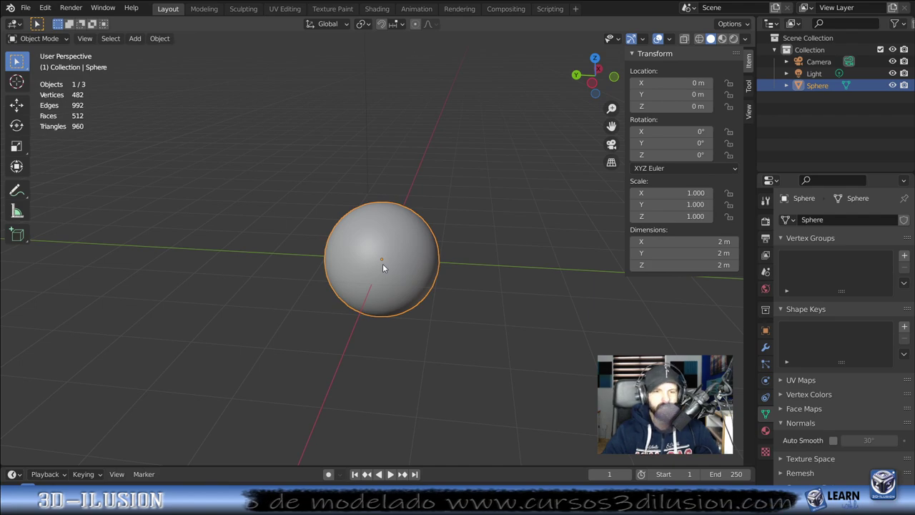
{"action": "key", "text": "Delete"}
{"action": "key", "text": "shift+a"}
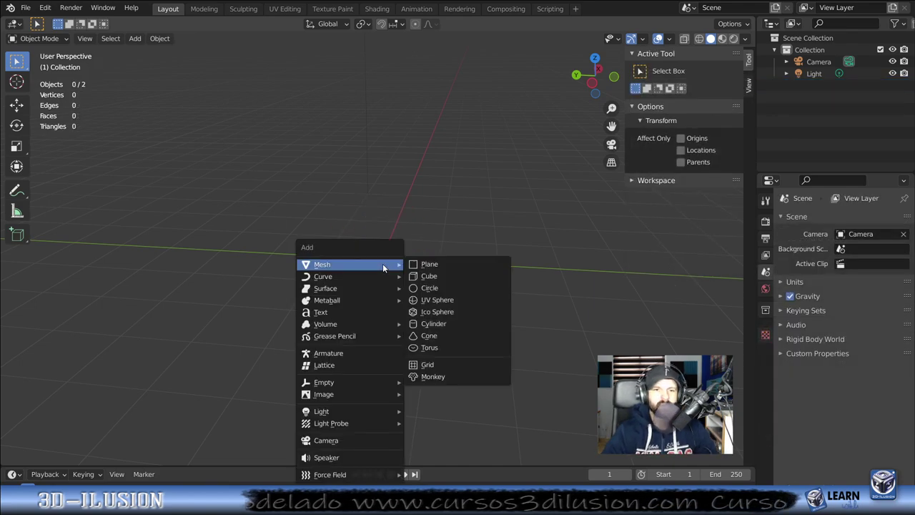
Step: Add a cylinder and snap it to the world origin
{"action": "left_click", "coordinate": [450, 322]}
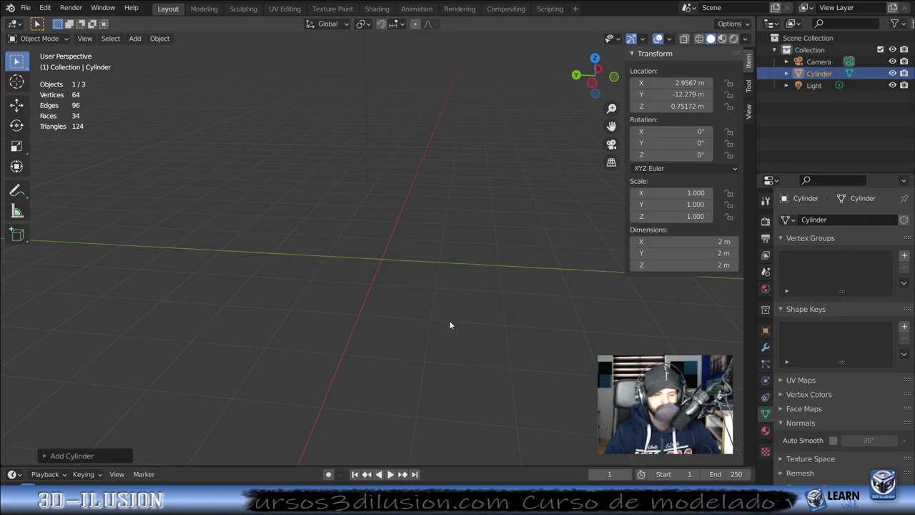
{"action": "key", "text": "alt+g"}
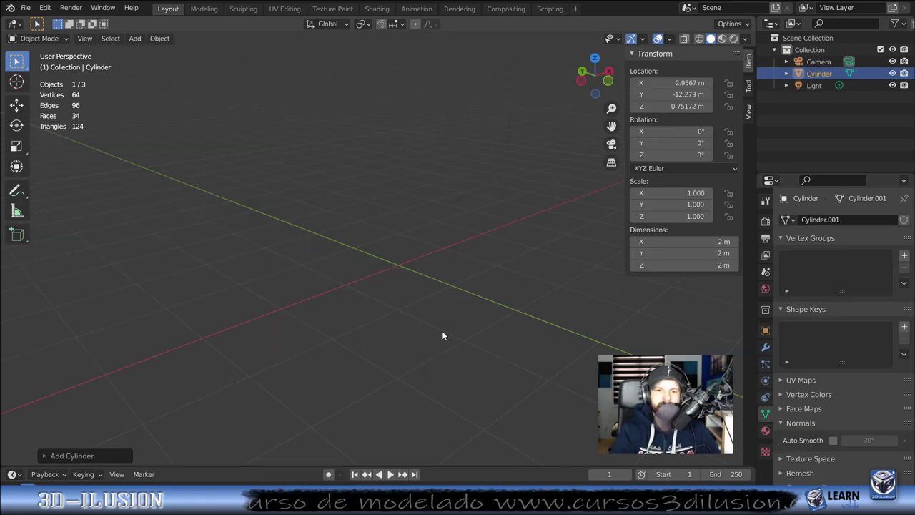
{"action": "key", "text": "alt+g"}
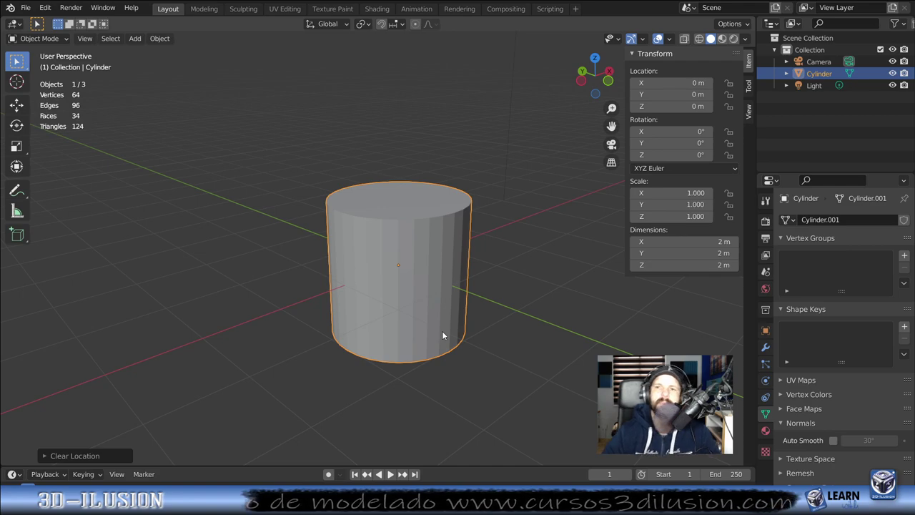
Step: Rename the current scene to HOLA
{"action": "left_click", "coordinate": [724, 8]}
{"action": "key", "text": "BackSpace"}
{"action": "type", "text": "HOLA"}
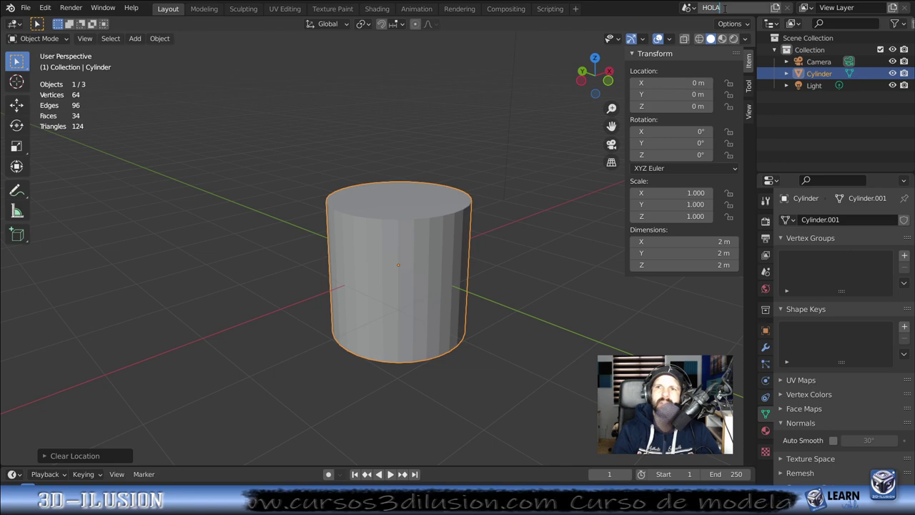
{"action": "key", "text": "Return"}
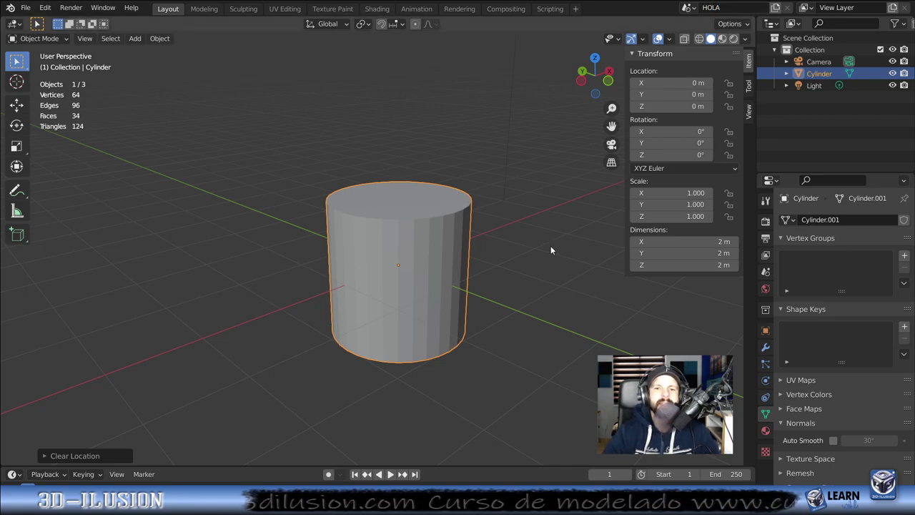
{"action": "left_click", "coordinate": [23, 7]}
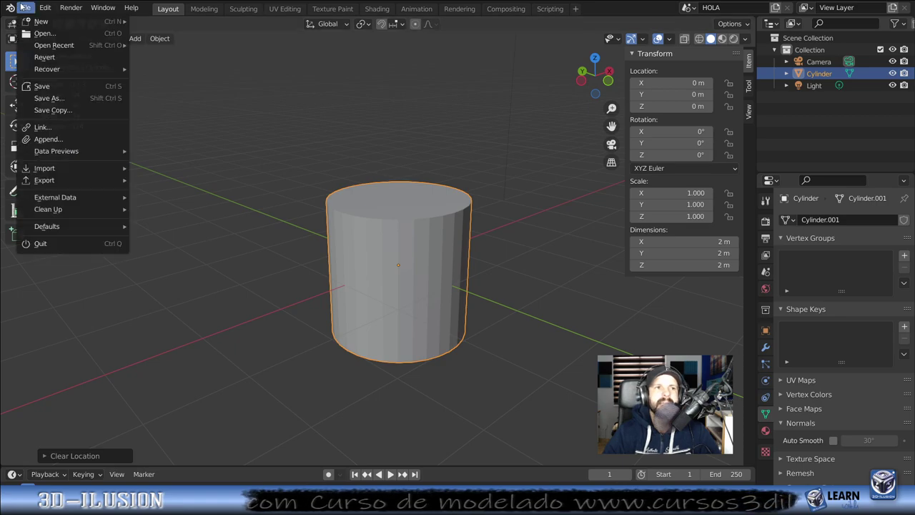
Step: Save the HOLA project as a new .blend in Nueva carpeta, then orbit around the cylinder
{"action": "left_click", "coordinate": [52, 99]}
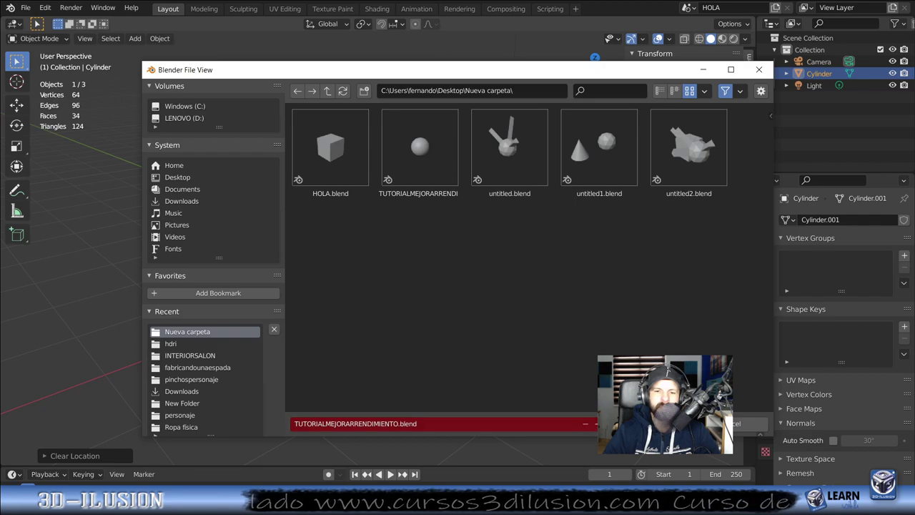
{"action": "key", "text": "Return"}
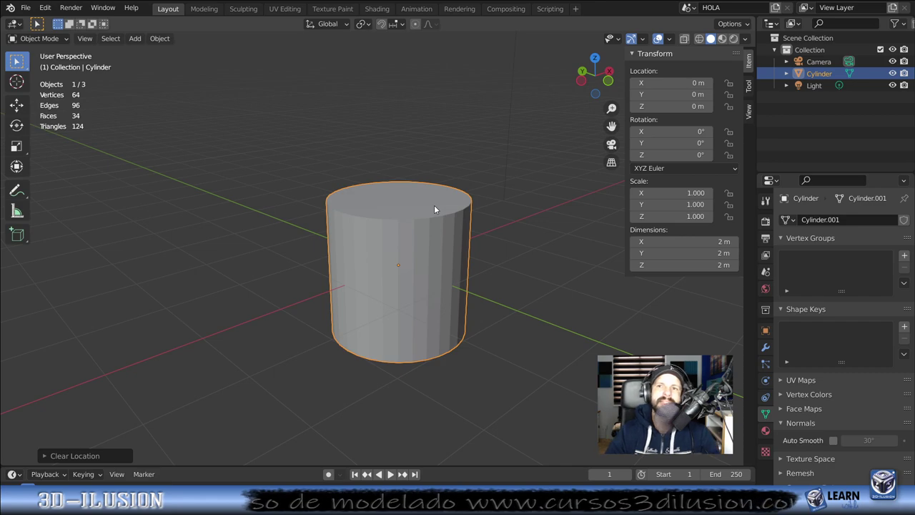
{"action": "middle_click_drag", "start_coordinate": [434, 204], "coordinate": [383, 268]}
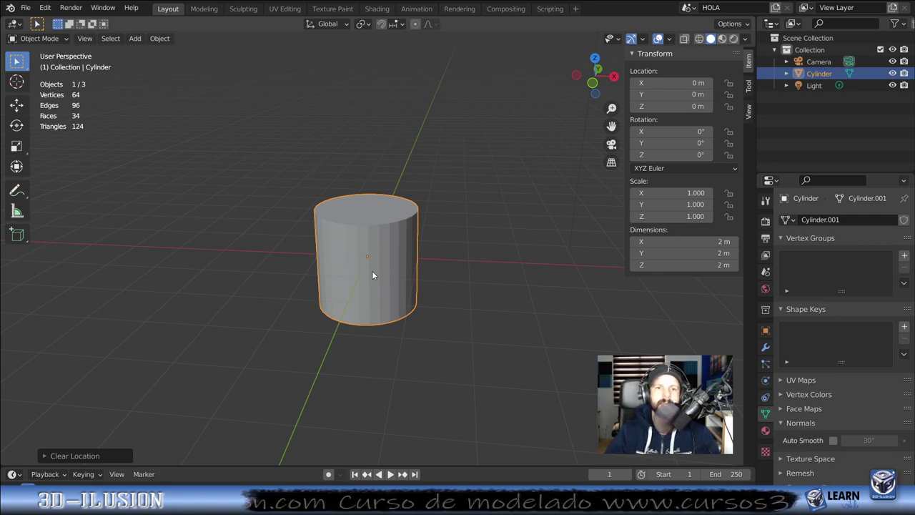
Step: Append 'Scene' from the Scene folder of TUTORIALMEJORARRENDIMIENTO.blend
{"action": "left_click", "coordinate": [25, 9]}
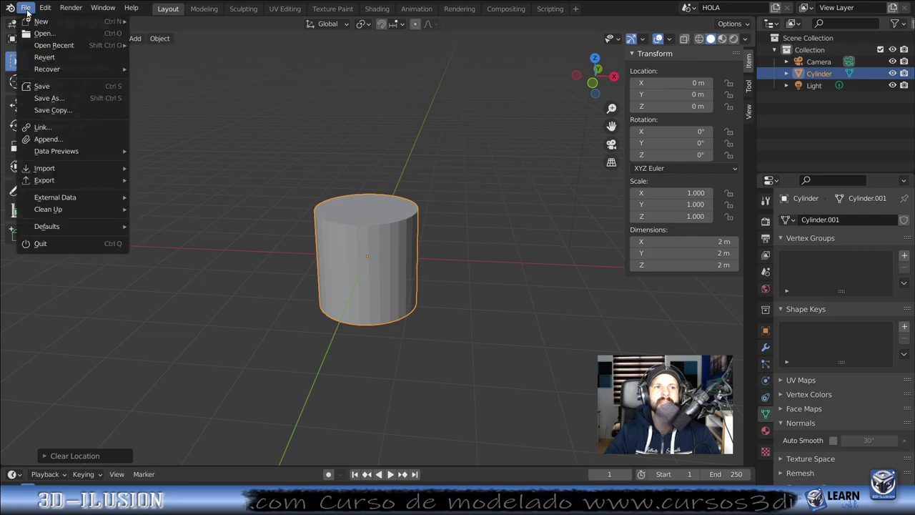
{"action": "left_click", "coordinate": [46, 140]}
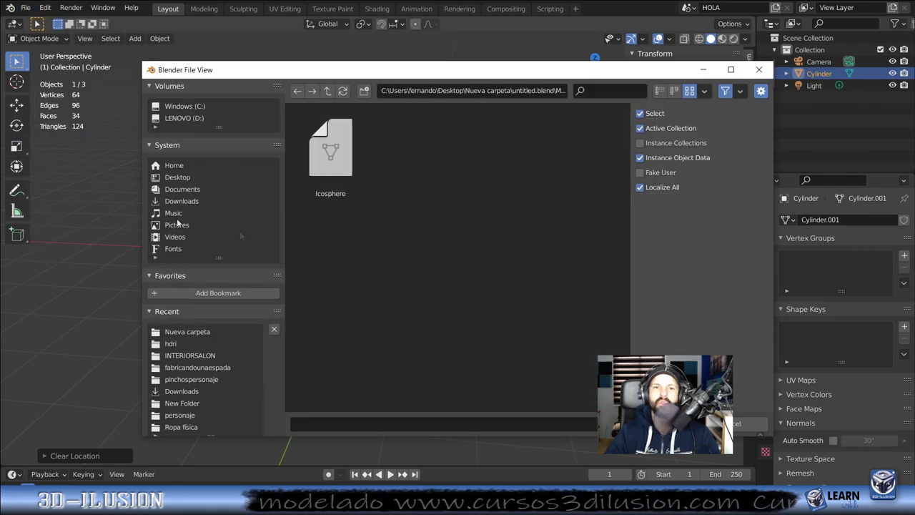
{"action": "left_click", "coordinate": [328, 91]}
{"action": "left_click", "coordinate": [328, 91]}
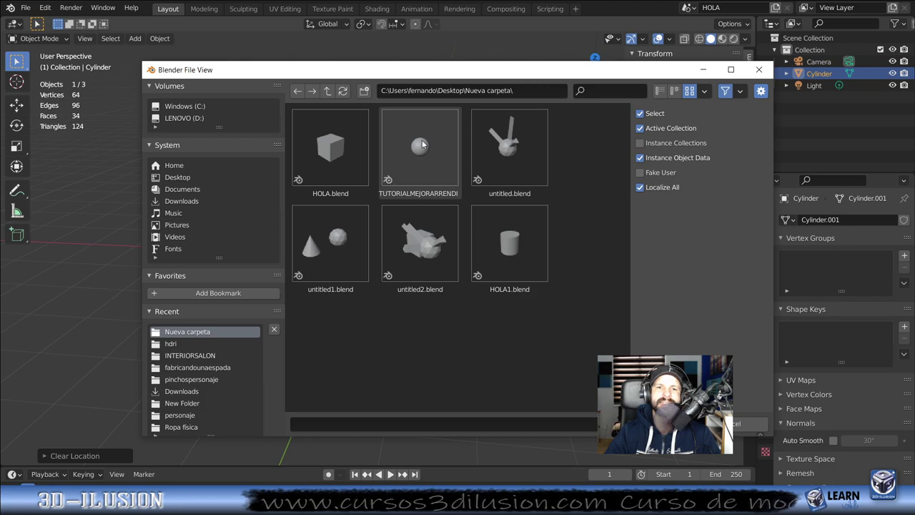
{"action": "double_click", "coordinate": [421, 145]}
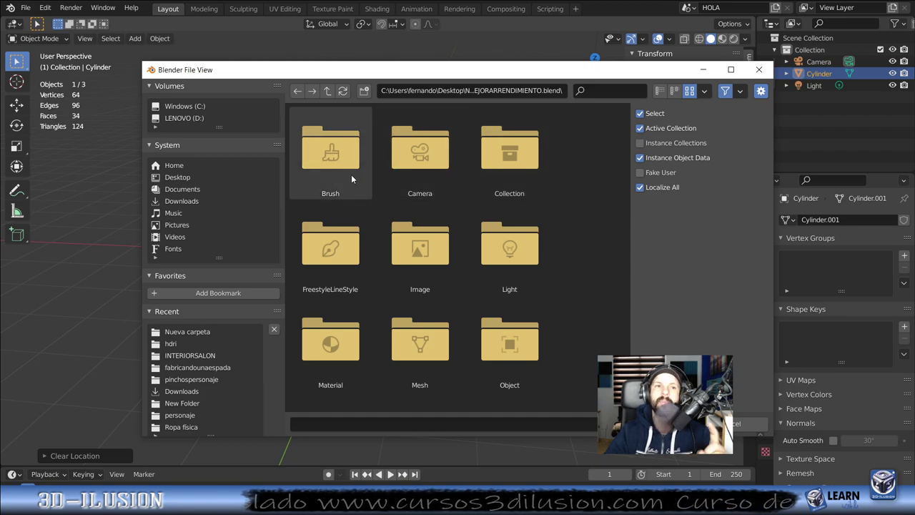
{"action": "scroll", "coordinate": [471, 292], "scroll_direction": "down", "scroll_amount": 4}
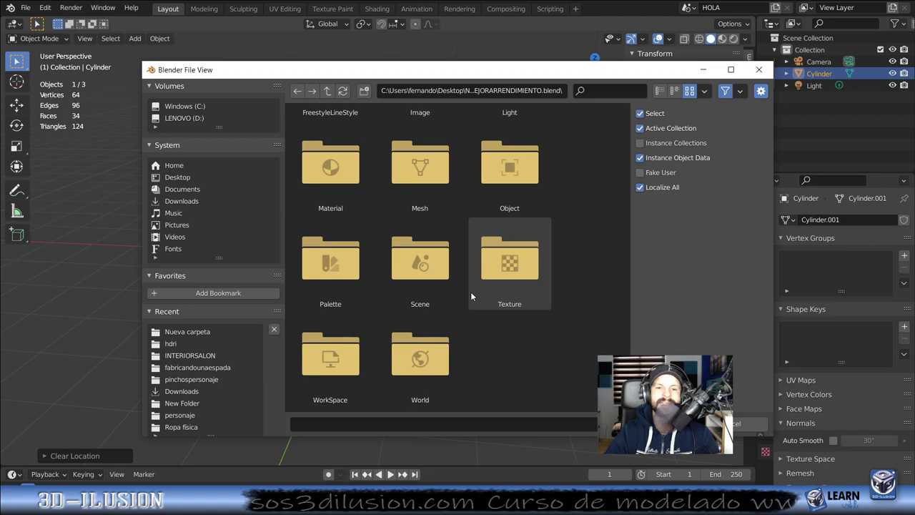
{"action": "double_click", "coordinate": [421, 264]}
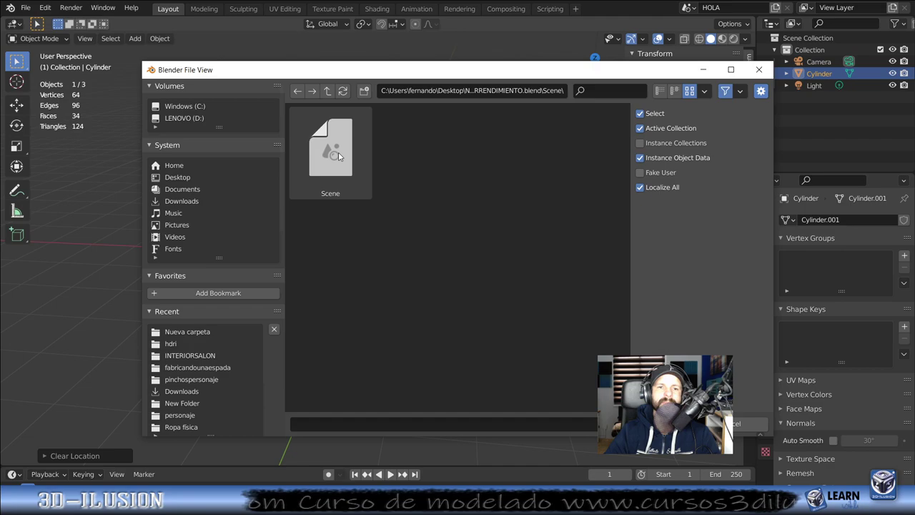
{"action": "double_click", "coordinate": [338, 154]}
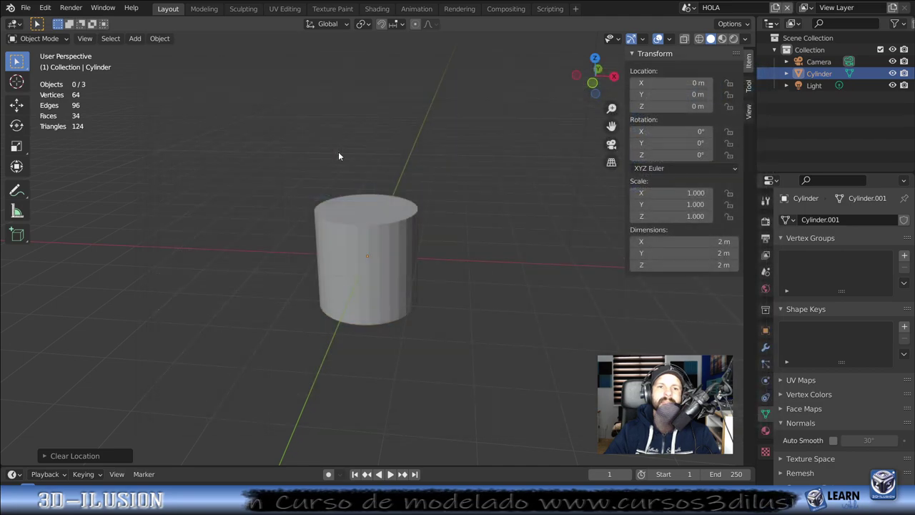
Step: Switch to Scene, back to HOLA to select the cylinder, then to Scene again
{"action": "left_click", "coordinate": [688, 7]}
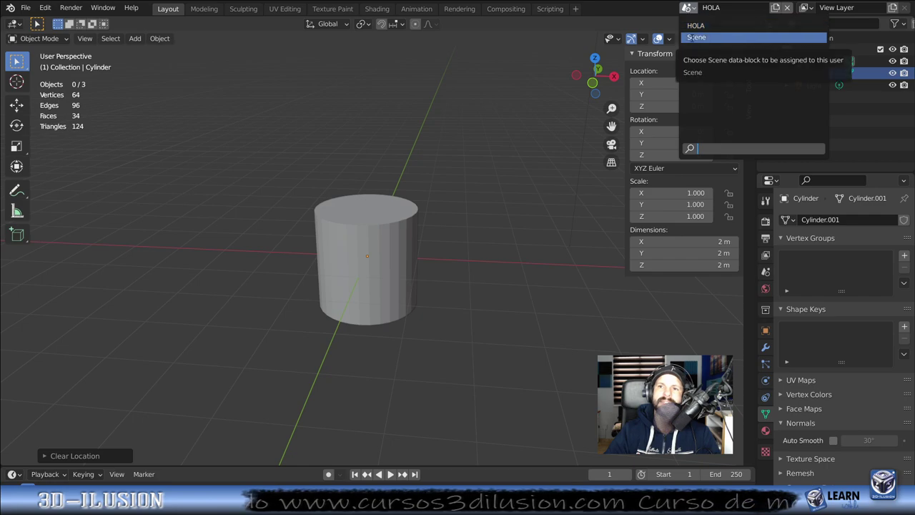
{"action": "left_click", "coordinate": [697, 37]}
{"action": "left_click", "coordinate": [687, 7]}
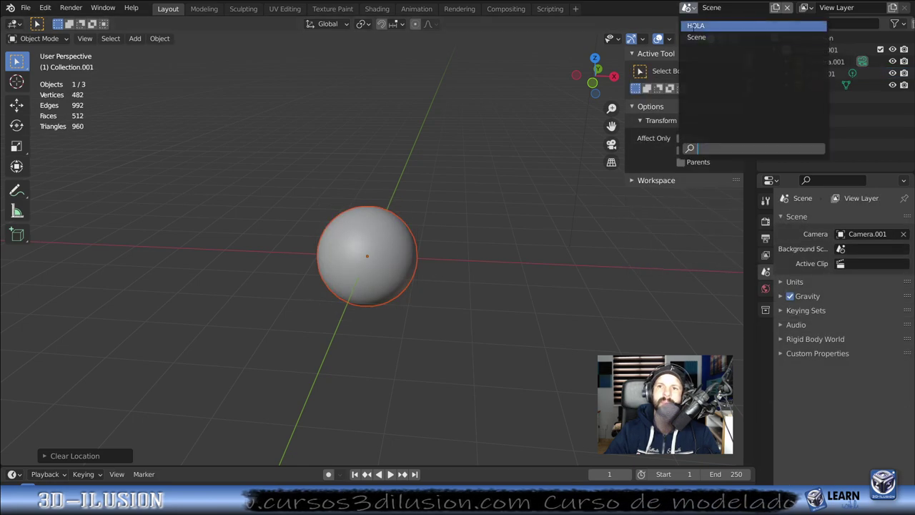
{"action": "left_click", "coordinate": [695, 23]}
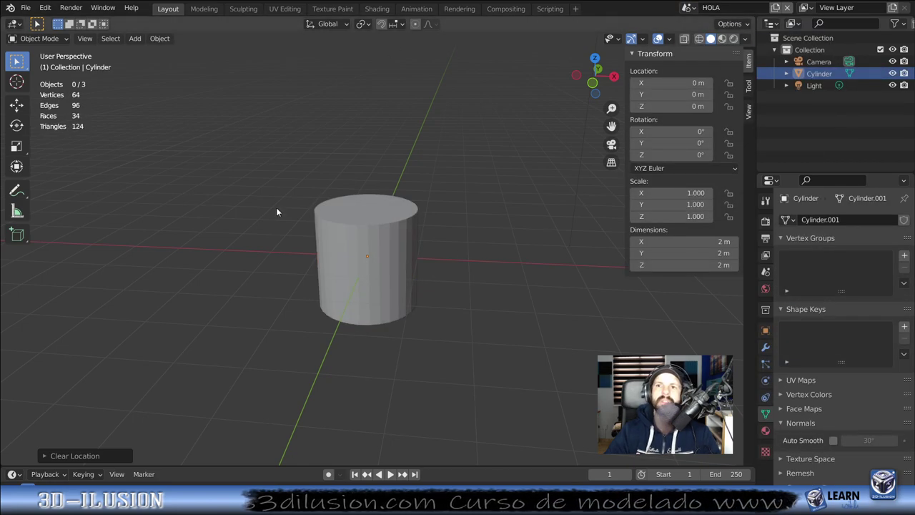
{"action": "left_click", "coordinate": [358, 251]}
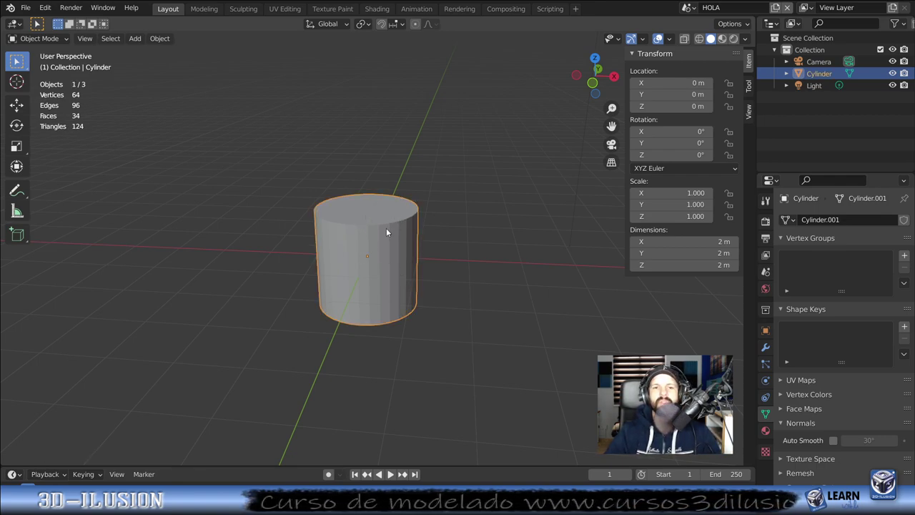
{"action": "left_click", "coordinate": [686, 7]}
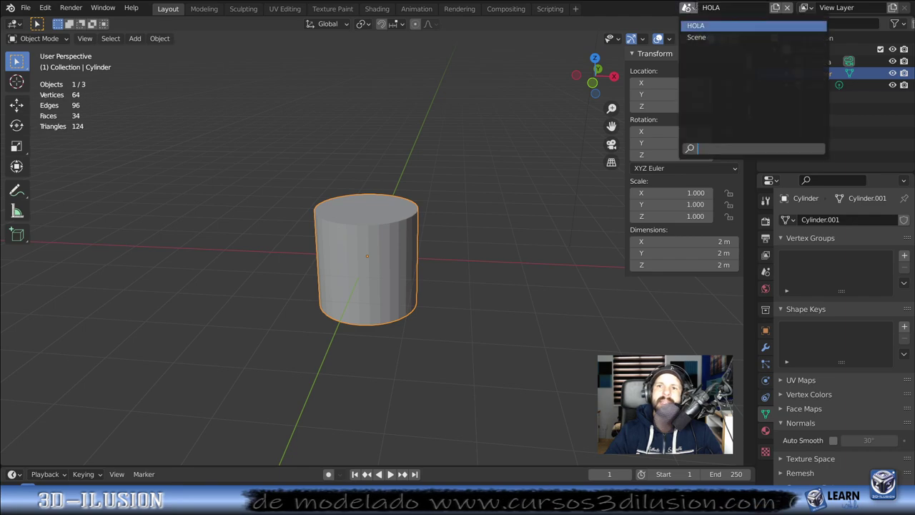
{"action": "left_click", "coordinate": [697, 34]}
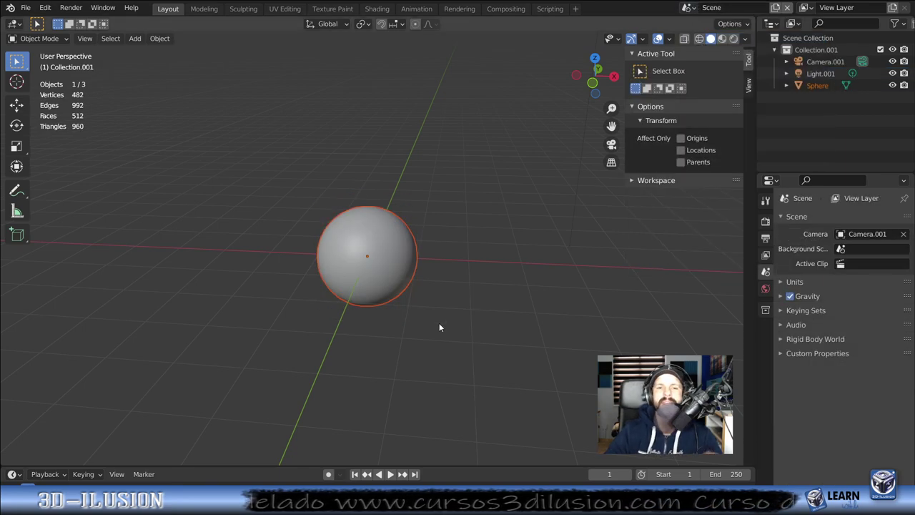
Step: Make three sphere duplicates at the left, top and lower left, then return to HOLA
{"action": "key", "text": "shift+d"}
{"action": "left_click", "coordinate": [211, 236]}
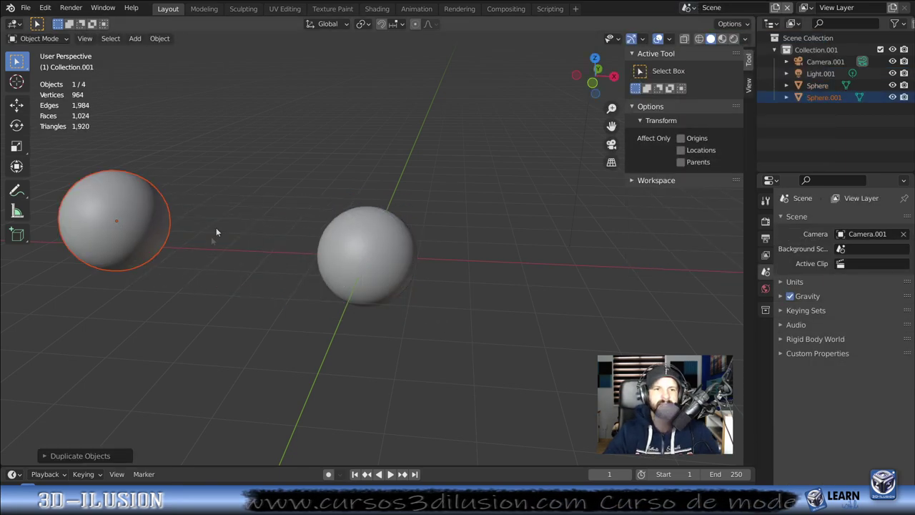
{"action": "key", "text": "shift+d"}
{"action": "left_click", "coordinate": [343, 227]}
{"action": "key", "text": "shift+d"}
{"action": "left_click", "coordinate": [253, 440]}
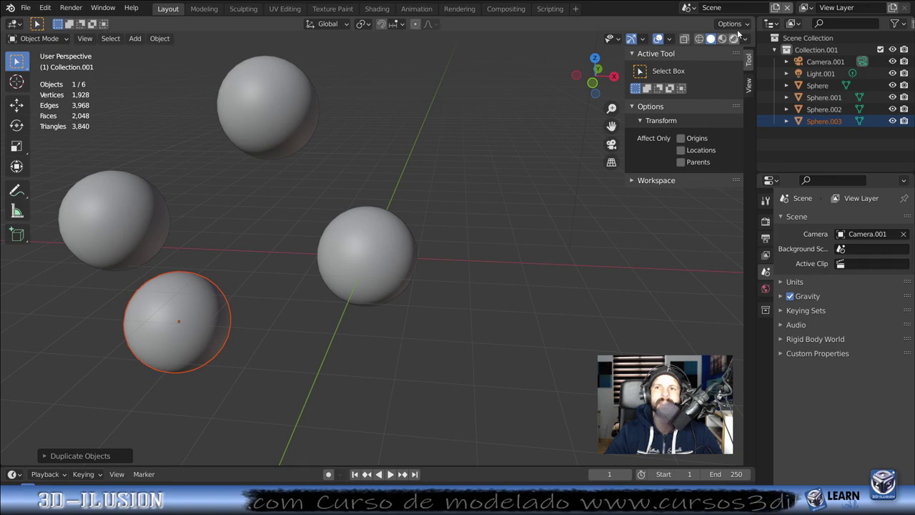
{"action": "left_click", "coordinate": [686, 7]}
{"action": "left_click", "coordinate": [695, 26]}
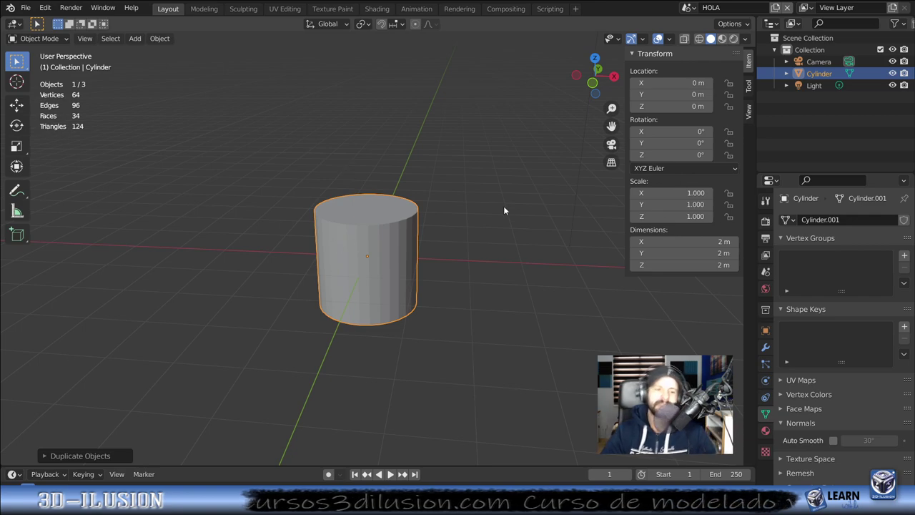
Step: Link the cylinder into Scene with Ctrl+L and switch to Scene to check it
{"action": "key", "text": "ctrl+l"}
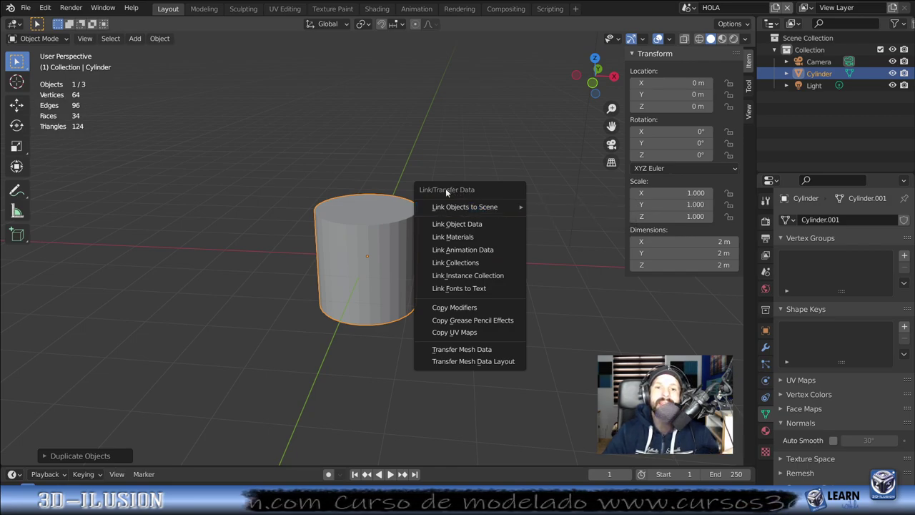
{"action": "mouse_move", "coordinate": [464, 207]}
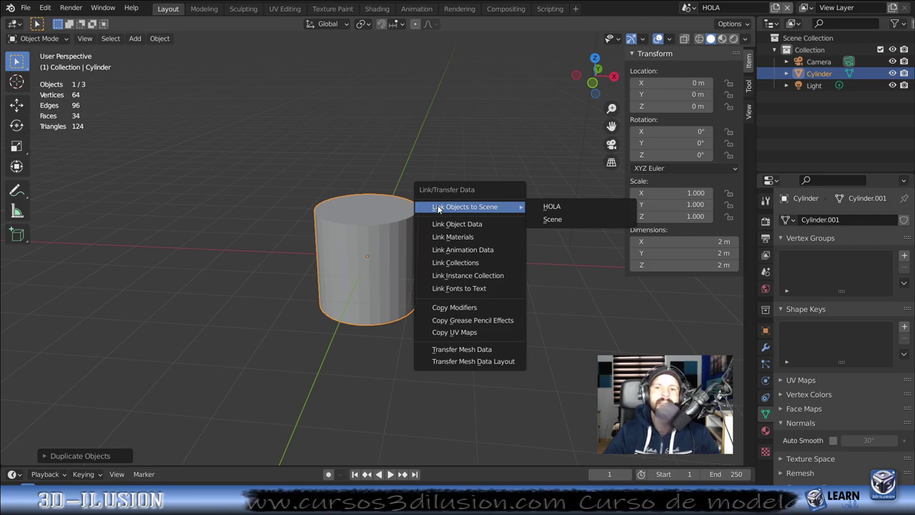
{"action": "left_click", "coordinate": [555, 219]}
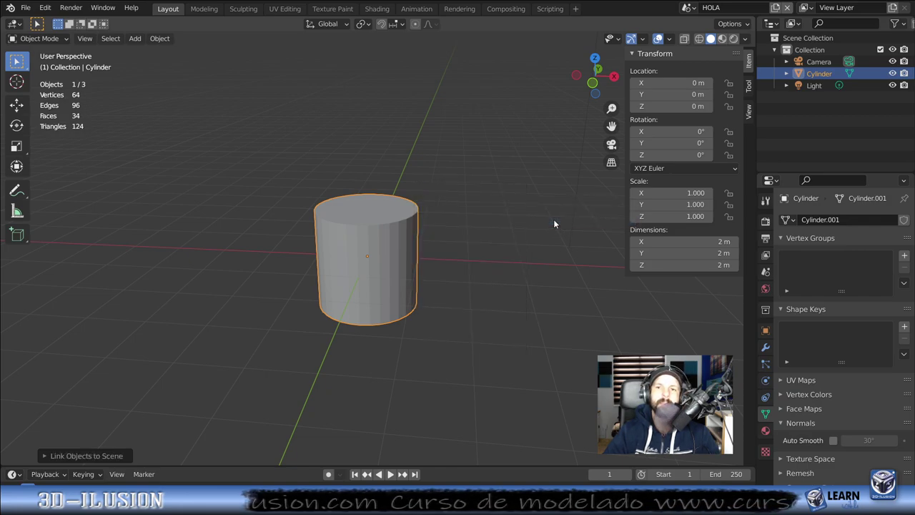
{"action": "left_click", "coordinate": [688, 7]}
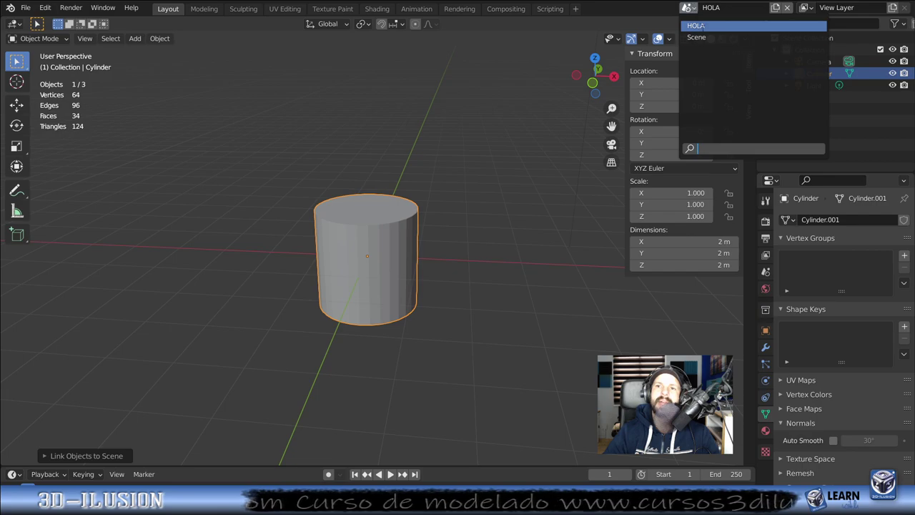
{"action": "left_click", "coordinate": [697, 37]}
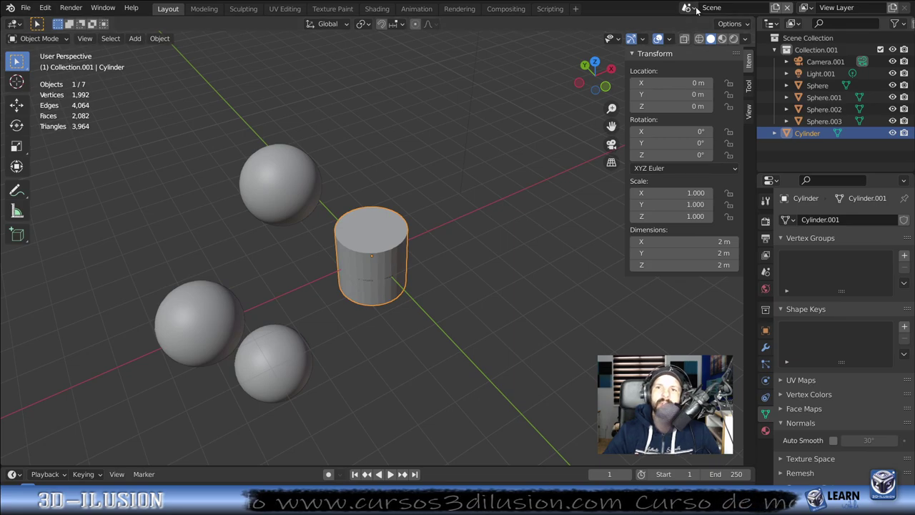
Step: Orbit Scene to a lower angle, then switch back to HOLA
{"action": "left_click", "coordinate": [695, 7]}
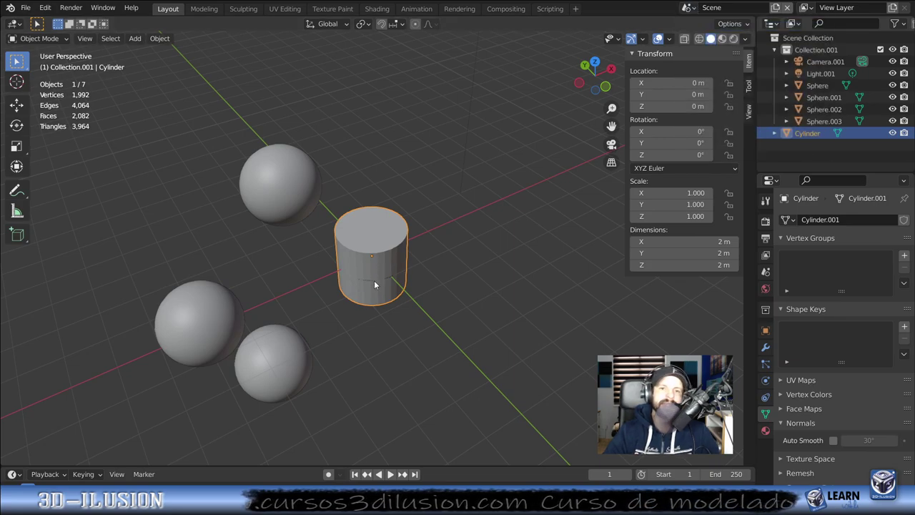
{"action": "middle_click_drag", "start_coordinate": [374, 280], "coordinate": [362, 239]}
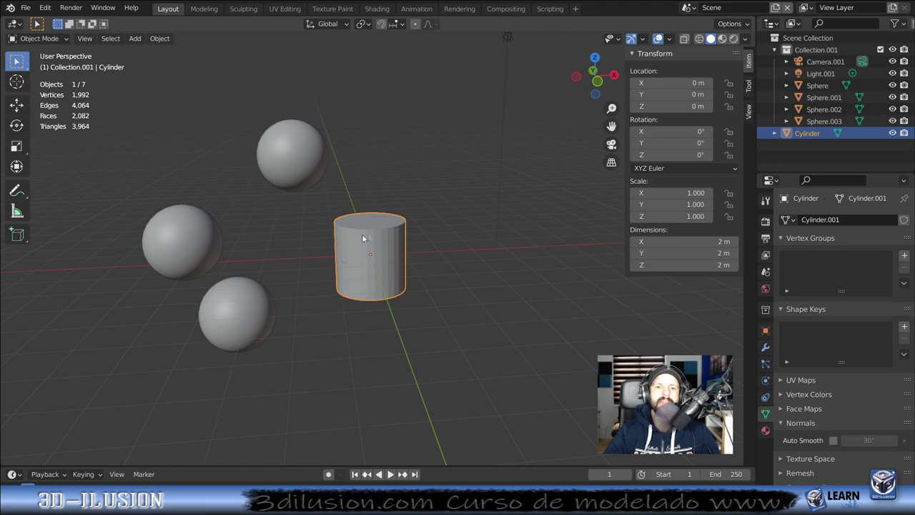
{"action": "left_click", "coordinate": [688, 7]}
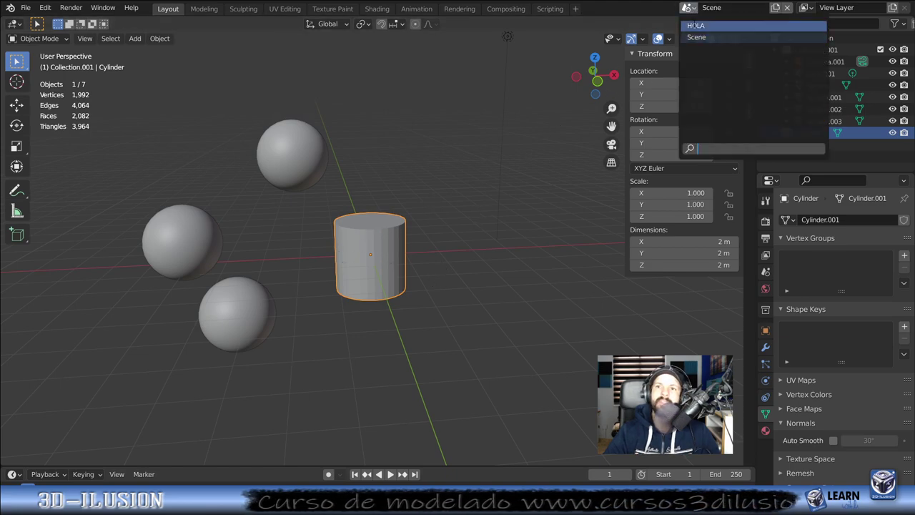
{"action": "left_click", "coordinate": [695, 25]}
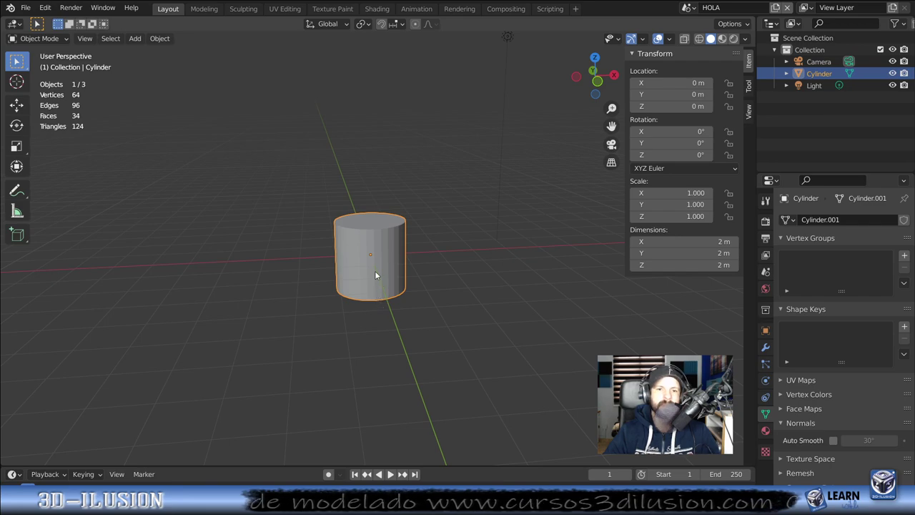
Step: Enter Edit Mode and select the cylinder's top face in face select mode
{"action": "left_click", "coordinate": [39, 38]}
{"action": "left_click", "coordinate": [32, 57]}
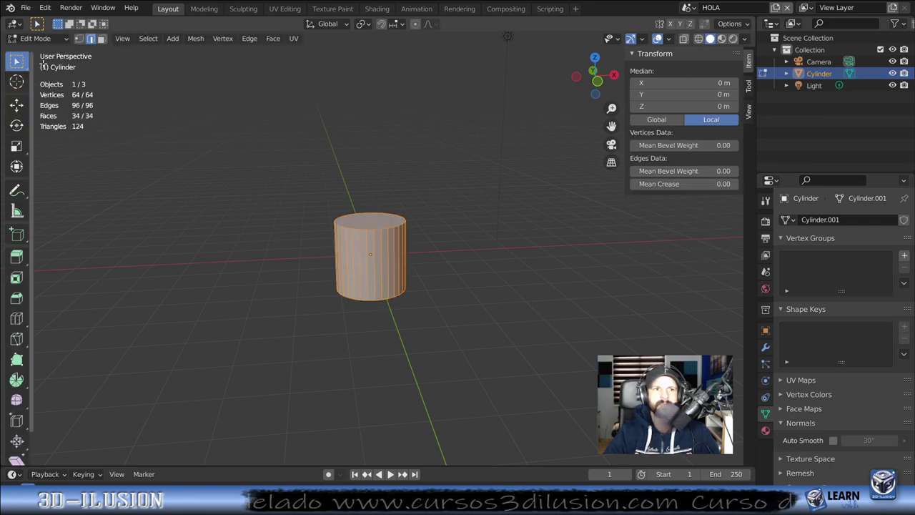
{"action": "middle_click_drag", "start_coordinate": [385, 307], "coordinate": [385, 222]}
{"action": "left_click", "coordinate": [401, 209]}
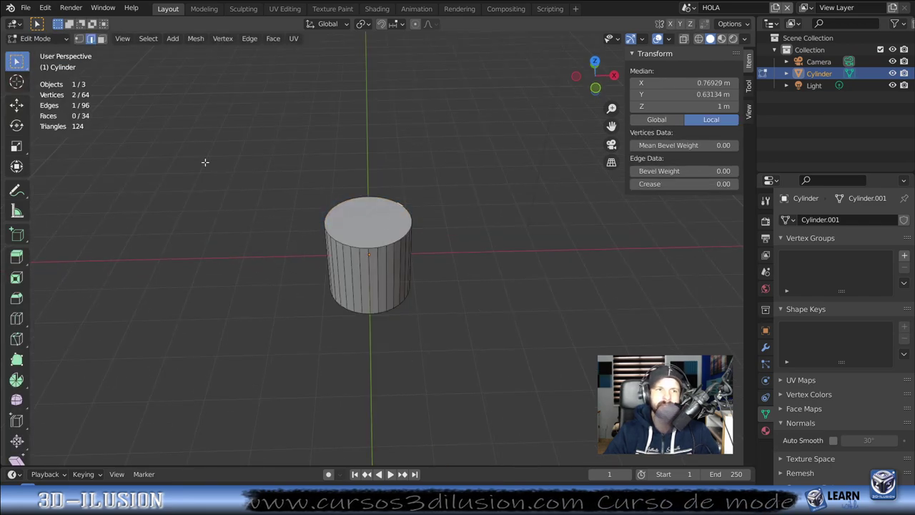
{"action": "left_click", "coordinate": [101, 38]}
{"action": "left_click", "coordinate": [406, 264]}
{"action": "left_click", "coordinate": [395, 220]}
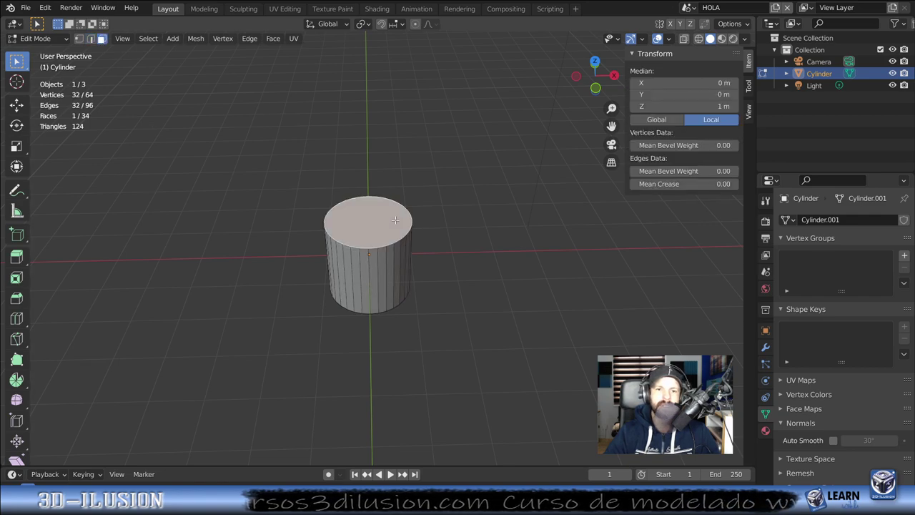
Step: Inset the top face and extrude it upward into a narrow neck, returning to Object Mode
{"action": "key", "text": "i"}
{"action": "left_click", "coordinate": [490, 307]}
{"action": "key", "text": "e"}
{"action": "left_click", "coordinate": [485, 268]}
{"action": "middle_click_drag", "start_coordinate": [508, 269], "coordinate": [499, 240]}
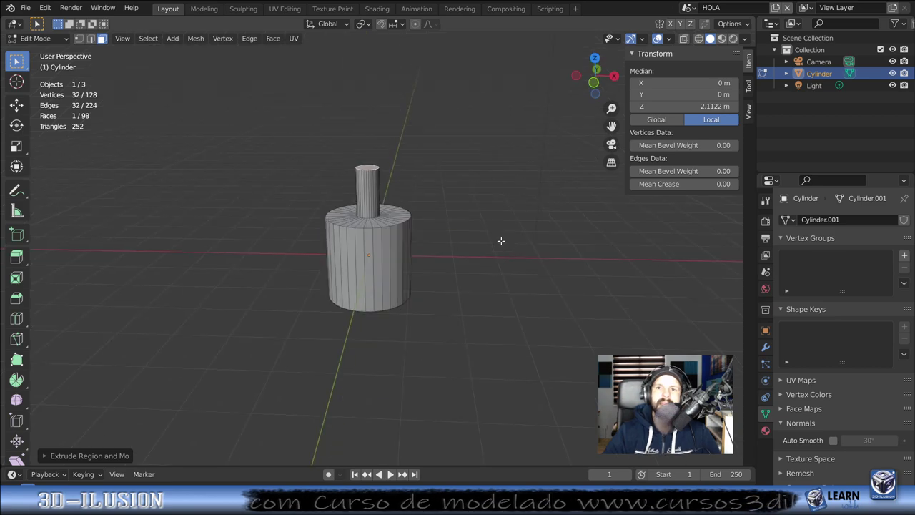
{"action": "key", "text": "Tab"}
Step: Save the file
{"action": "left_click", "coordinate": [25, 7]}
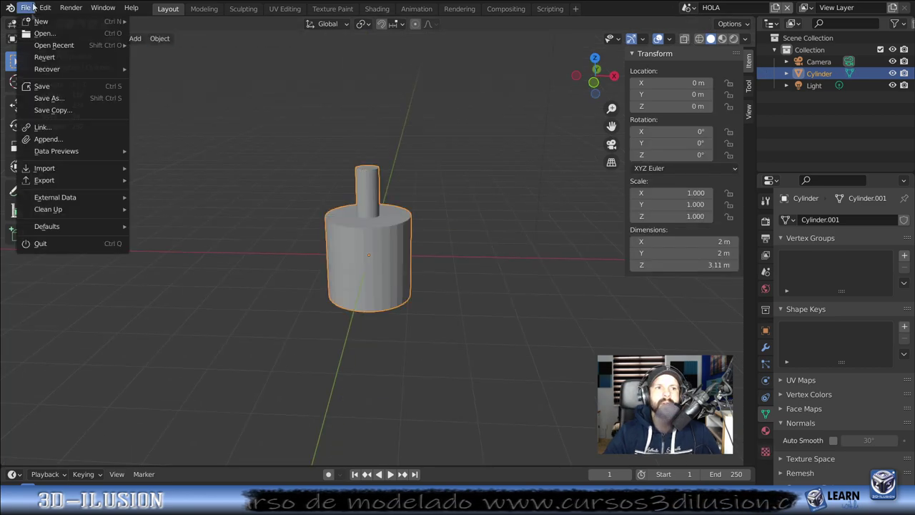
{"action": "left_click", "coordinate": [55, 91]}
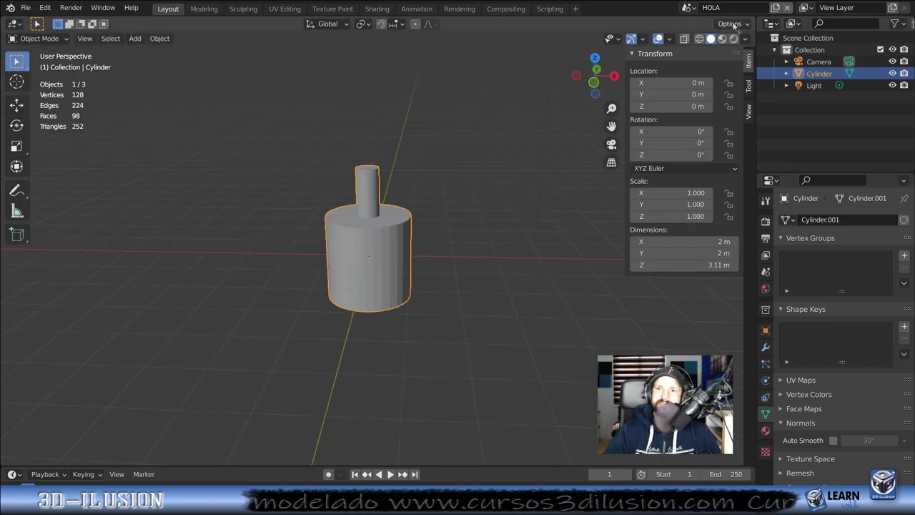
{"action": "left_click", "coordinate": [687, 8]}
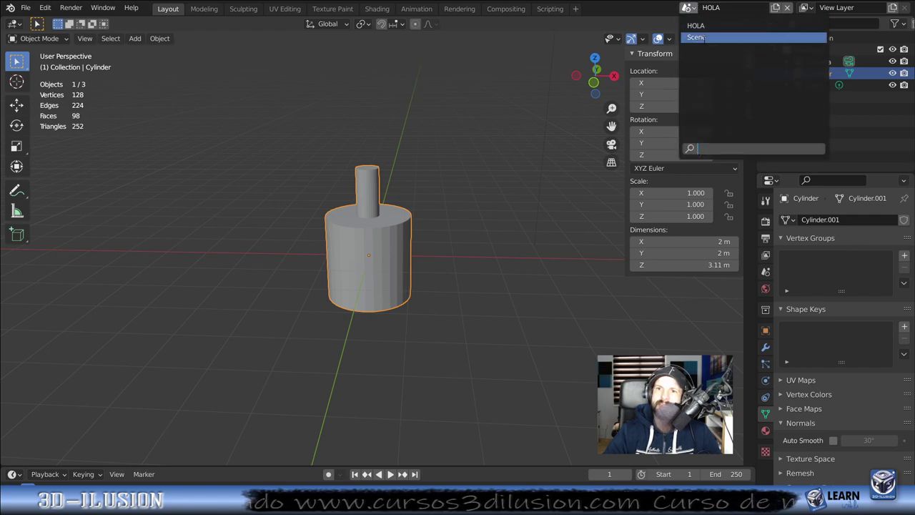
Step: Switch to the Scene scene and orbit around its four spheres, camera and light
{"action": "left_click", "coordinate": [696, 36]}
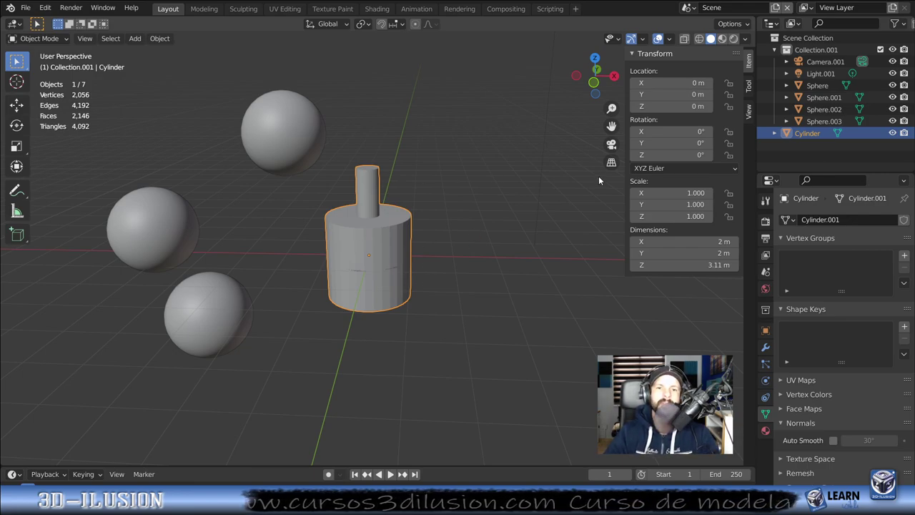
{"action": "left_click", "coordinate": [686, 7]}
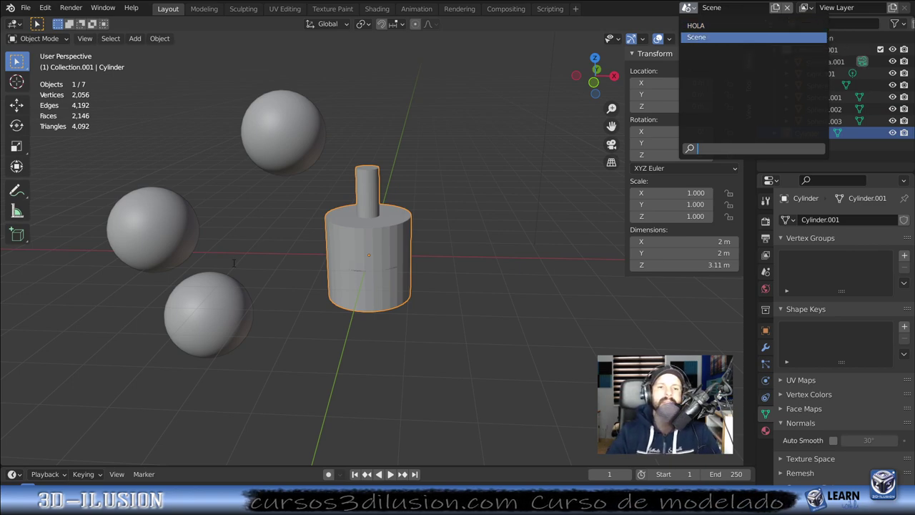
{"action": "key", "text": "Escape"}
{"action": "middle_click_drag", "start_coordinate": [336, 287], "coordinate": [539, 318]}
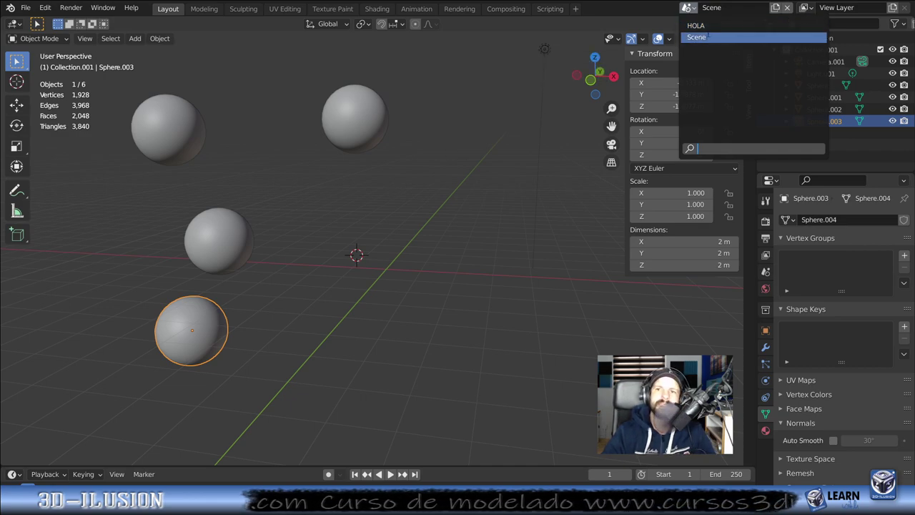
{"action": "left_click", "coordinate": [697, 26]}
{"action": "left_click", "coordinate": [787, 7]}
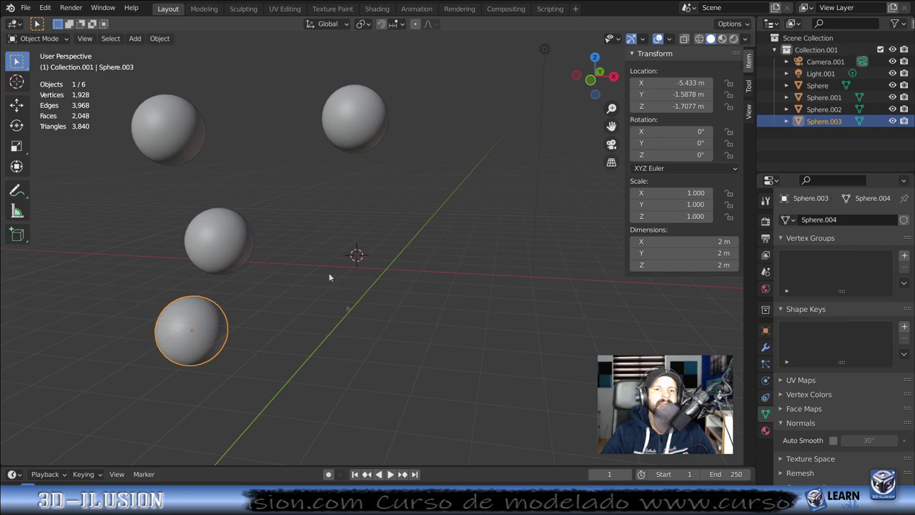
Step: Append the Icosphere from the Mesh folder of Nueva carpeta/untitled.blend
{"action": "left_click", "coordinate": [26, 7]}
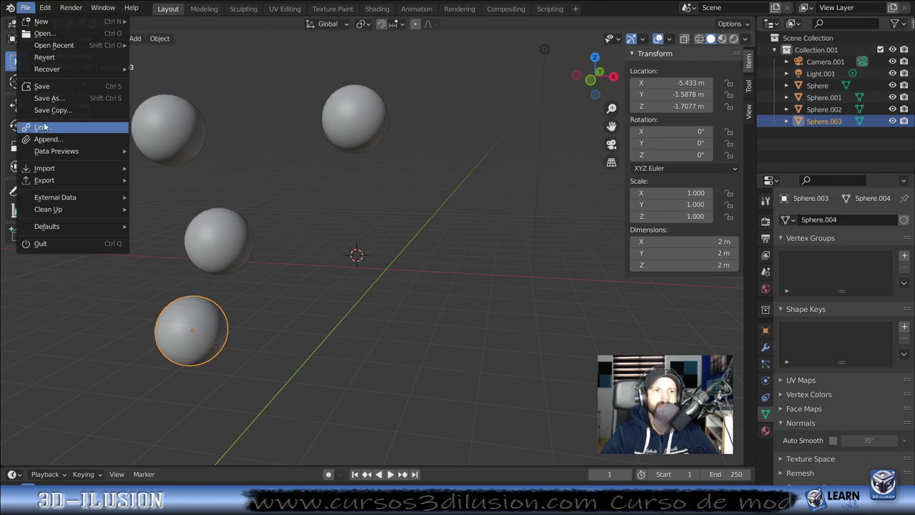
{"action": "left_click", "coordinate": [40, 127]}
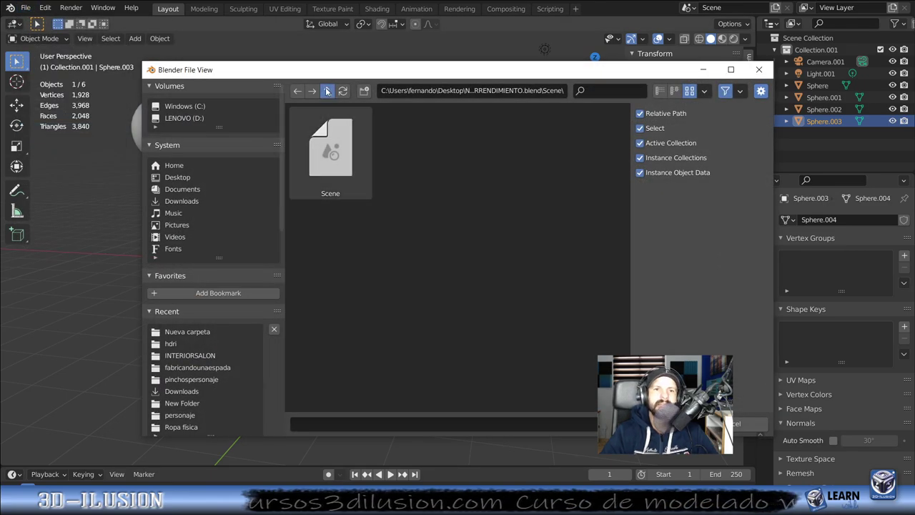
{"action": "left_click", "coordinate": [327, 91]}
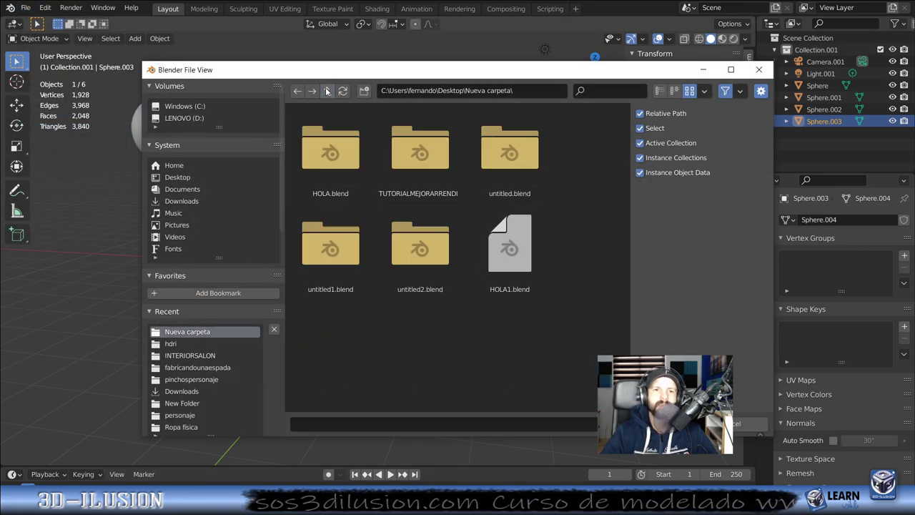
{"action": "double_click", "coordinate": [498, 147]}
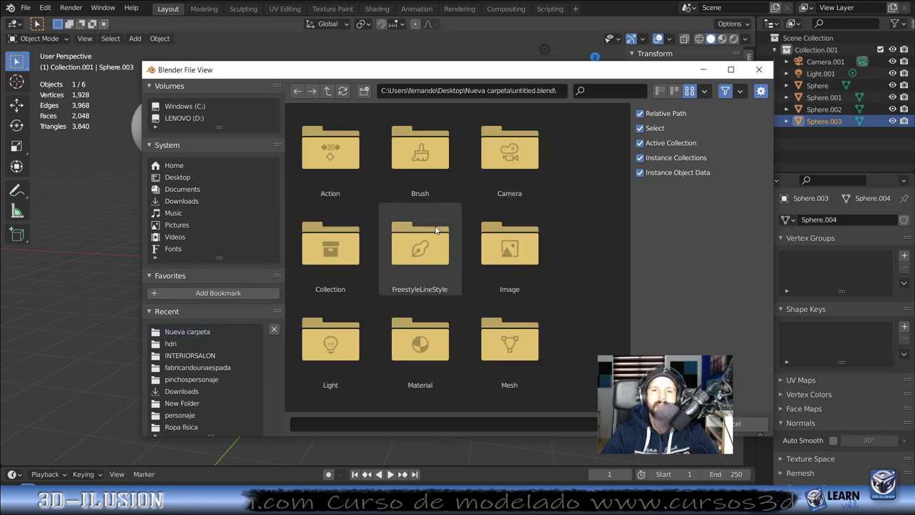
{"action": "scroll", "coordinate": [434, 227], "scroll_direction": "down", "scroll_amount": 1}
{"action": "scroll", "coordinate": [434, 229], "scroll_direction": "down", "scroll_amount": 2}
{"action": "double_click", "coordinate": [510, 219]}
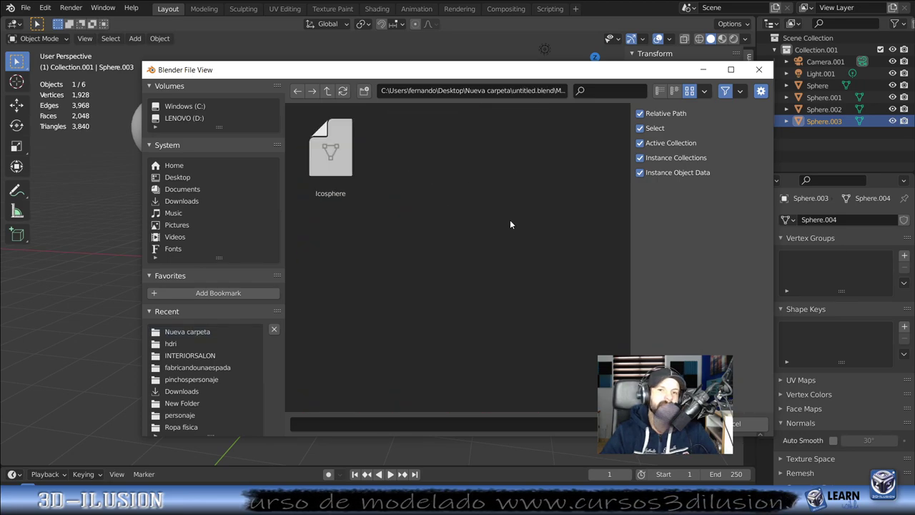
{"action": "double_click", "coordinate": [315, 164]}
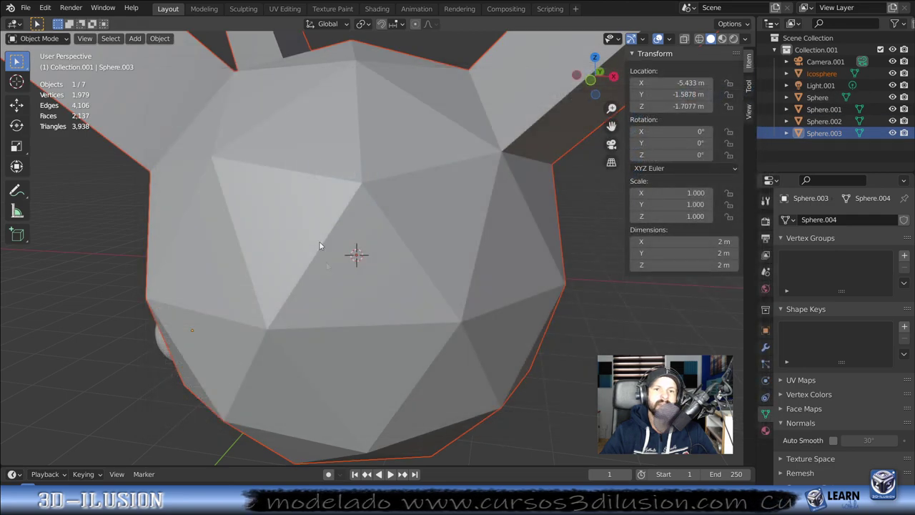
Step: Make the Icosphere active and orbit and pan the view around it
{"action": "scroll", "coordinate": [329, 257], "scroll_direction": "down", "scroll_amount": 8}
{"action": "scroll", "coordinate": [364, 268], "scroll_direction": "down", "scroll_amount": 3}
{"action": "mouse_move", "coordinate": [376, 268]}
{"action": "middle_mouse_down"}
{"action": "mouse_move", "coordinate": [419, 335]}
{"action": "mouse_move", "coordinate": [578, 330]}
{"action": "middle_mouse_up"}
{"action": "left_click", "coordinate": [511, 327]}
{"action": "mouse_move", "coordinate": [343, 303]}
{"action": "middle_mouse_down"}
{"action": "mouse_move", "coordinate": [390, 275]}
{"action": "mouse_move", "coordinate": [457, 276]}
{"action": "middle_mouse_up"}
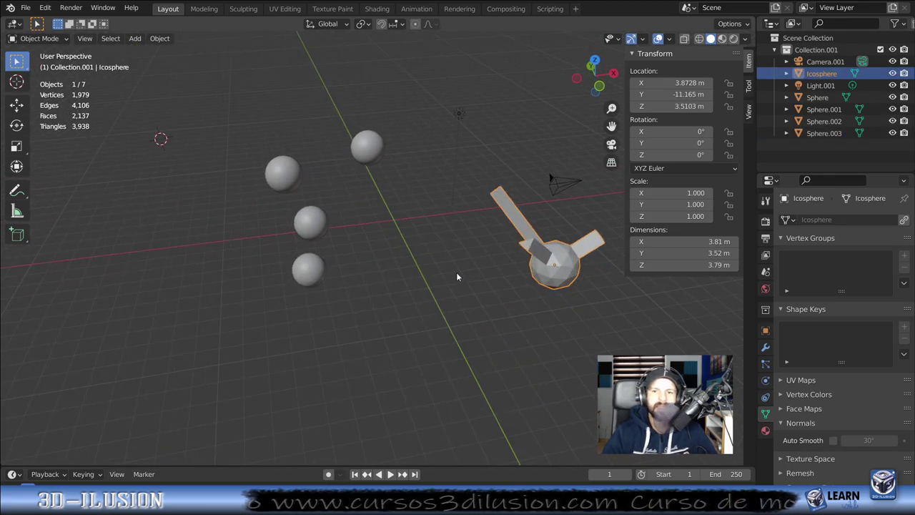
{"action": "middle_click_drag", "start_coordinate": [604, 264], "coordinate": [524, 221], "text": "shift"}
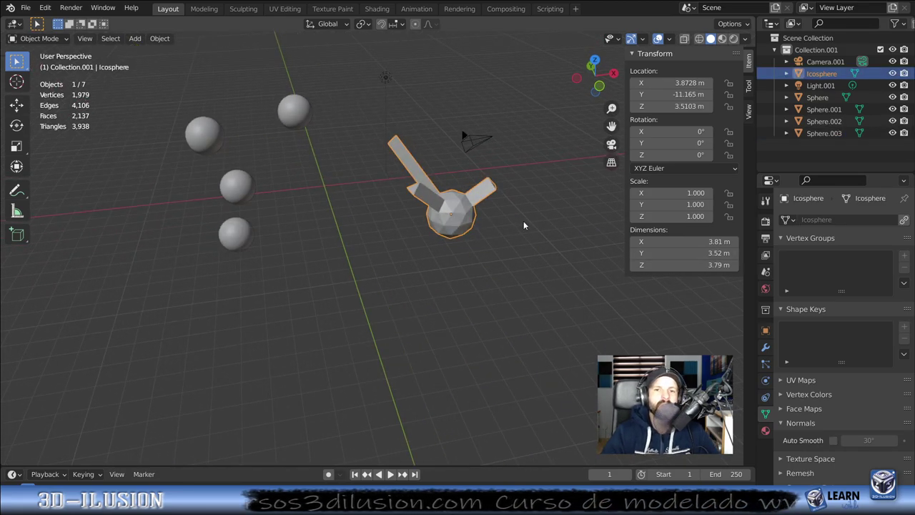
{"action": "left_click", "coordinate": [25, 8]}
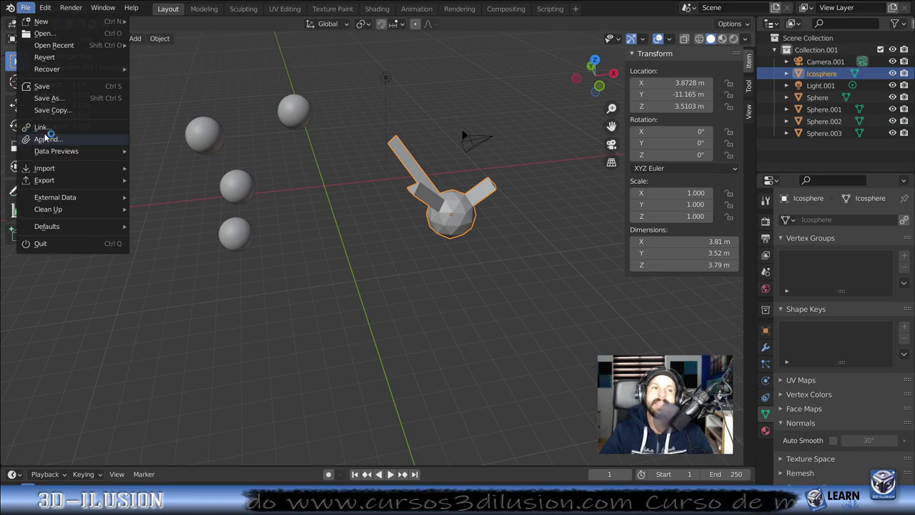
Step: Delete the Icosphere and append Collection from untitled1.blend into the scene
{"action": "left_click", "coordinate": [450, 208]}
{"action": "key", "text": "Delete"}
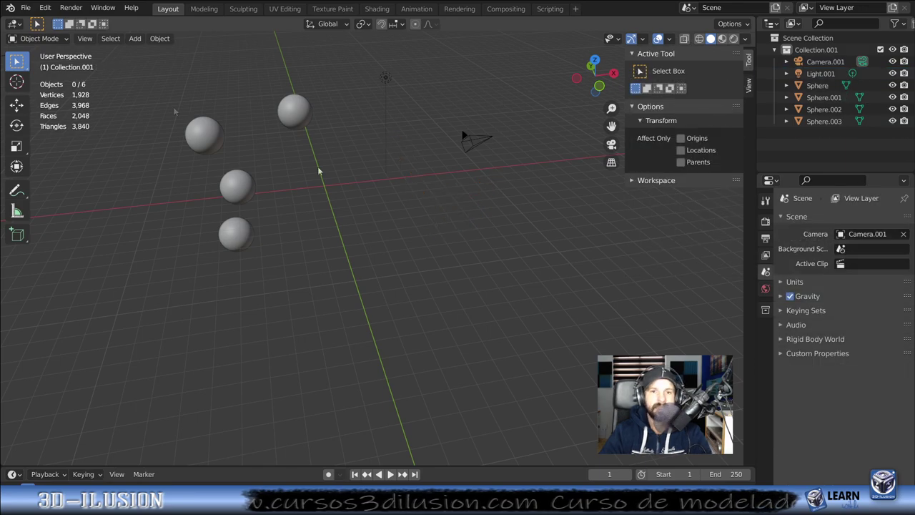
{"action": "left_click", "coordinate": [25, 8]}
{"action": "left_click", "coordinate": [62, 139]}
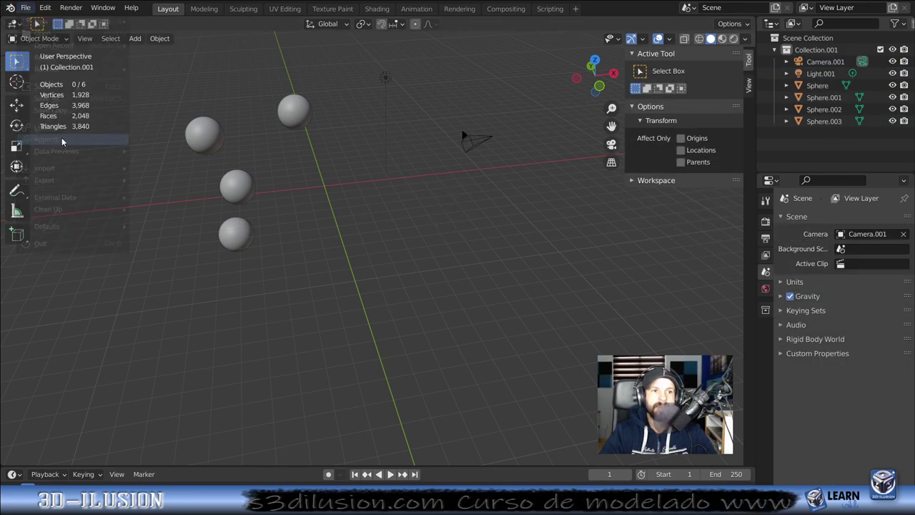
{"action": "left_click", "coordinate": [328, 90]}
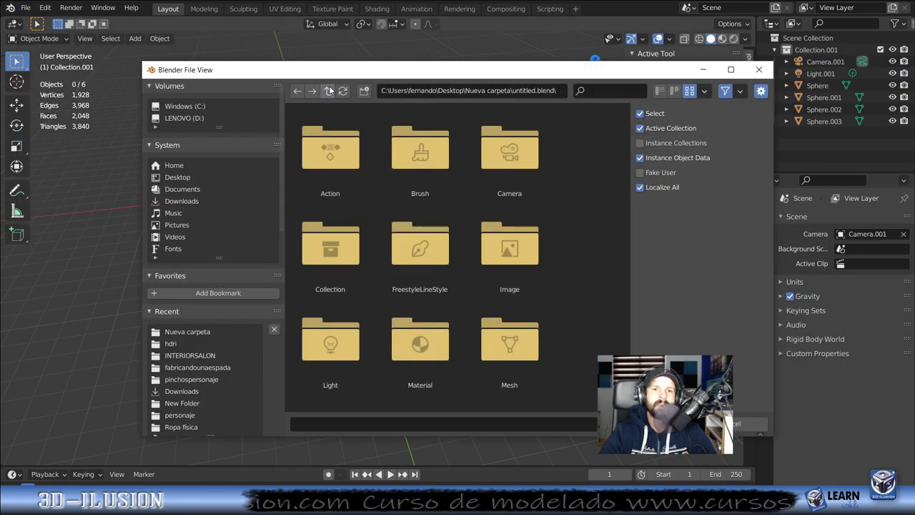
{"action": "left_click", "coordinate": [328, 90]}
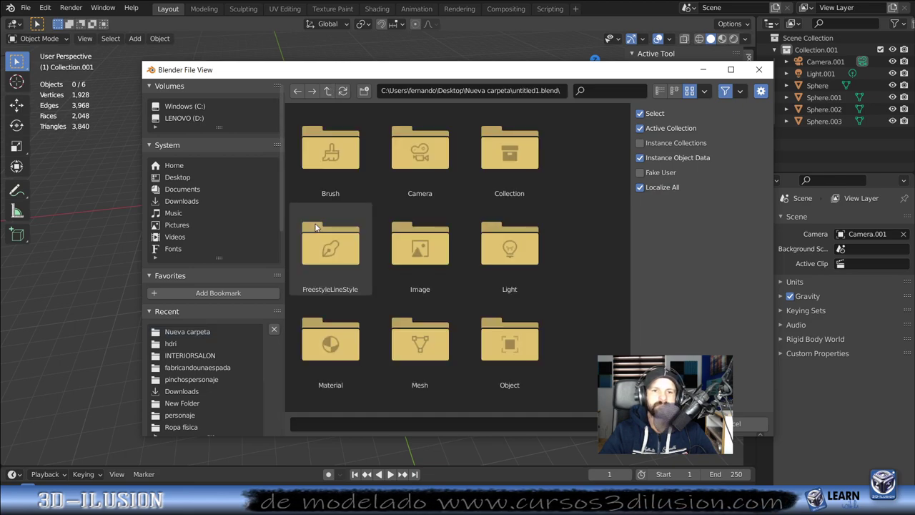
{"action": "scroll", "coordinate": [429, 240], "scroll_direction": "down", "scroll_amount": 5}
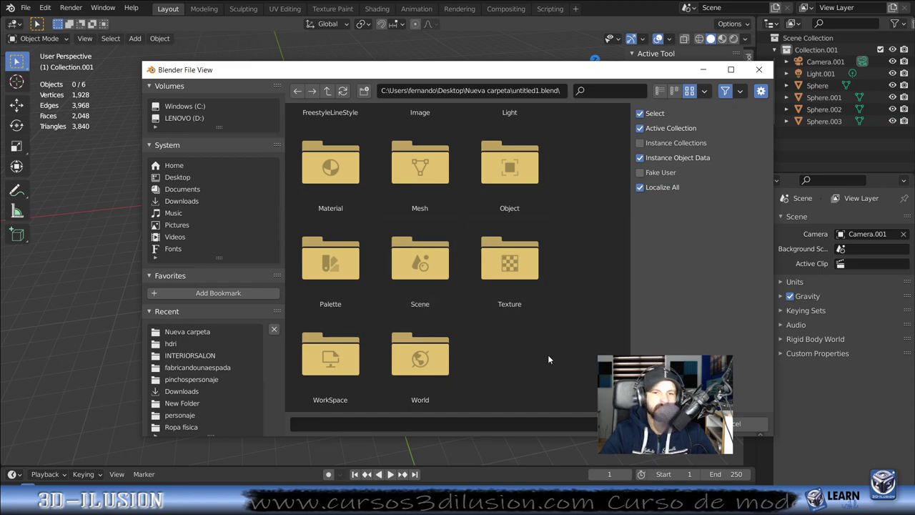
{"action": "scroll", "coordinate": [437, 326], "scroll_direction": "up", "scroll_amount": 1}
{"action": "scroll", "coordinate": [437, 323], "scroll_direction": "up", "scroll_amount": 4}
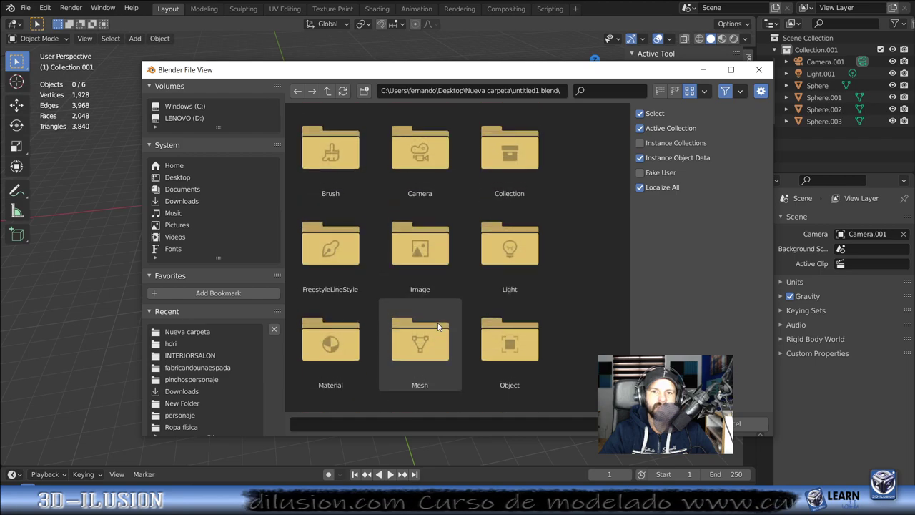
{"action": "double_click", "coordinate": [507, 155]}
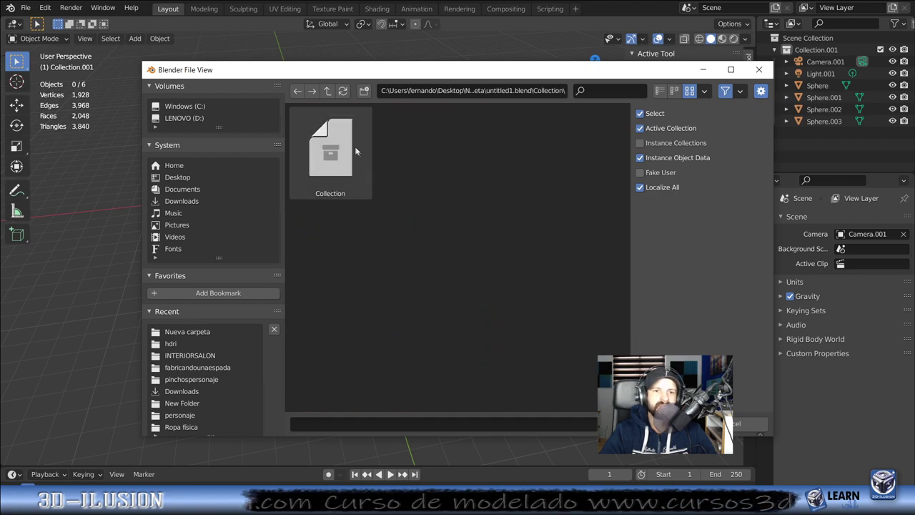
{"action": "double_click", "coordinate": [352, 143]}
{"action": "mouse_move", "coordinate": [349, 141]}
{"action": "middle_mouse_down"}
{"action": "mouse_move", "coordinate": [362, 214]}
{"action": "mouse_move", "coordinate": [337, 180]}
{"action": "middle_mouse_up"}
Step: Inspect the appended cone's mesh in Edit Mode, then delete the cone
{"action": "left_click", "coordinate": [366, 159]}
{"action": "left_click", "coordinate": [312, 185]}
{"action": "key", "text": "Tab"}
{"action": "scroll", "coordinate": [357, 227], "scroll_direction": "up", "scroll_amount": 3}
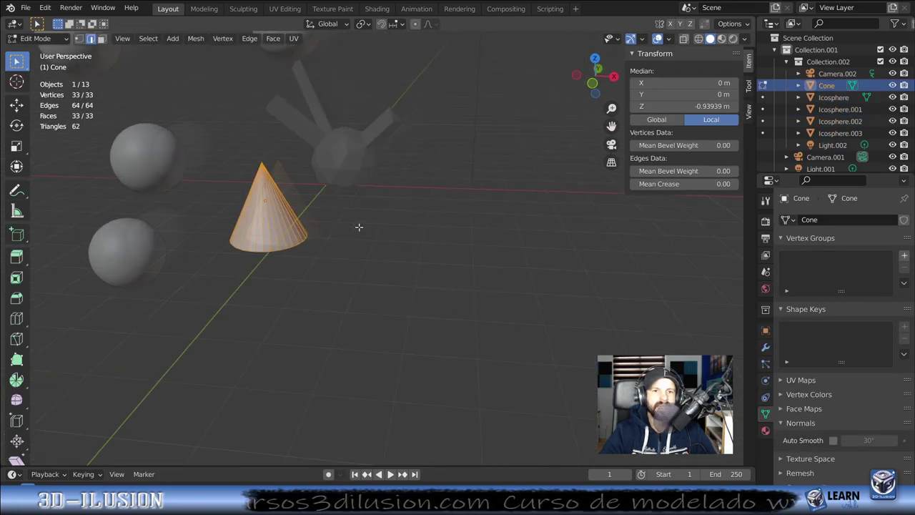
{"action": "mouse_move", "coordinate": [312, 221]}
{"action": "middle_mouse_down"}
{"action": "mouse_move", "coordinate": [358, 239]}
{"action": "mouse_move", "coordinate": [285, 184]}
{"action": "middle_mouse_up"}
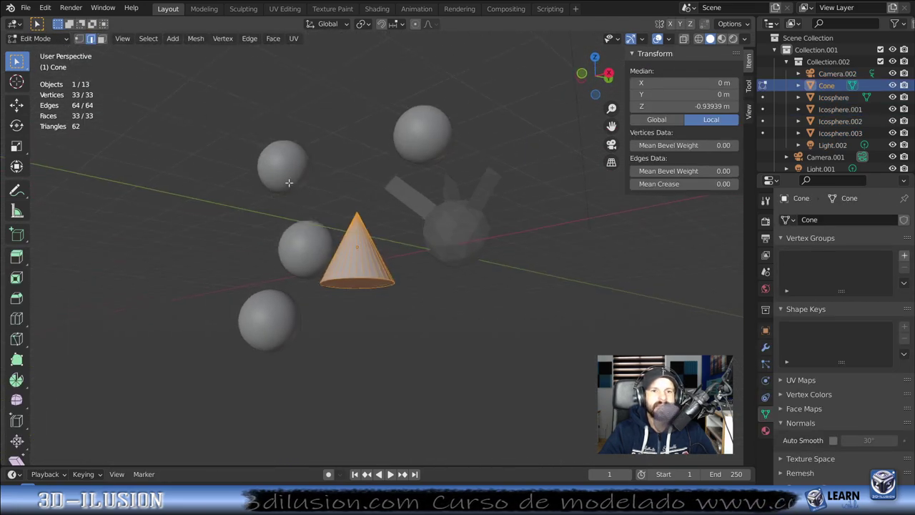
{"action": "left_click", "coordinate": [352, 285]}
{"action": "mouse_move", "coordinate": [352, 285]}
{"action": "middle_mouse_down"}
{"action": "mouse_move", "coordinate": [377, 304]}
{"action": "mouse_move", "coordinate": [348, 174]}
{"action": "mouse_move", "coordinate": [381, 250]}
{"action": "mouse_move", "coordinate": [403, 248]}
{"action": "middle_mouse_up"}
{"action": "key", "text": "Tab"}
{"action": "scroll", "coordinate": [403, 247], "scroll_direction": "up", "scroll_amount": 2}
{"action": "scroll", "coordinate": [403, 247], "scroll_direction": "up", "scroll_amount": 1}
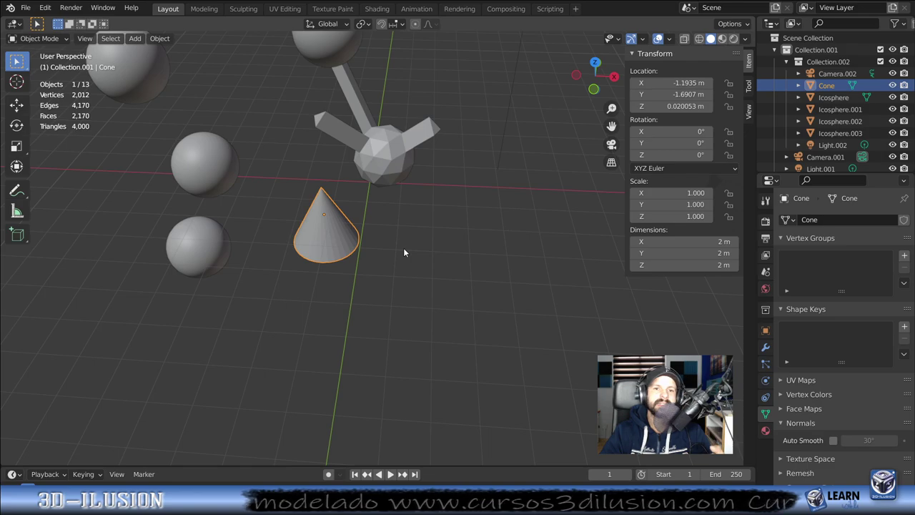
{"action": "key", "text": "Delete"}
Step: Delete the icosphere with cone arms, leaving the four spheres
{"action": "left_click", "coordinate": [373, 164]}
{"action": "key", "text": "Delete"}
{"action": "scroll", "coordinate": [371, 161], "scroll_direction": "down", "scroll_amount": 3}
{"action": "mouse_move", "coordinate": [371, 160]}
{"action": "middle_mouse_down"}
{"action": "mouse_move", "coordinate": [412, 233]}
{"action": "mouse_move", "coordinate": [399, 214]}
{"action": "middle_mouse_up"}
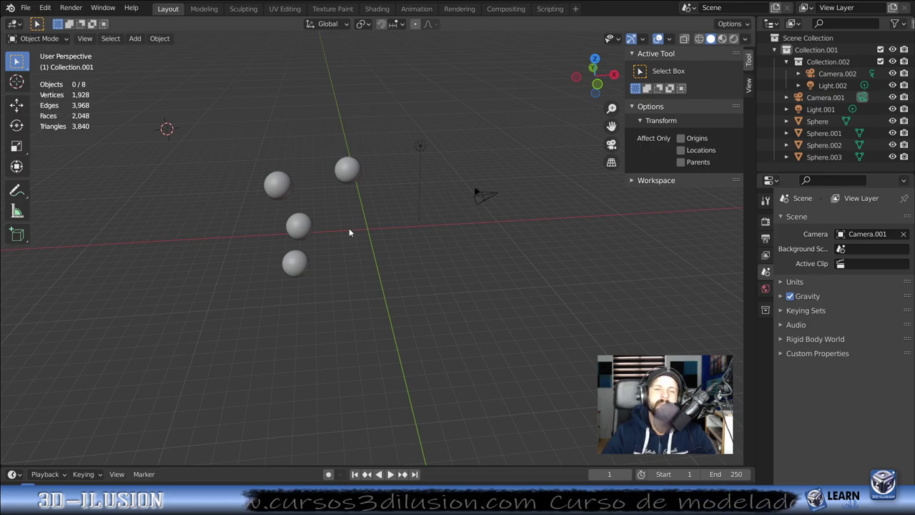
Step: Delete Camera.001 from the scene
{"action": "left_click", "coordinate": [346, 168]}
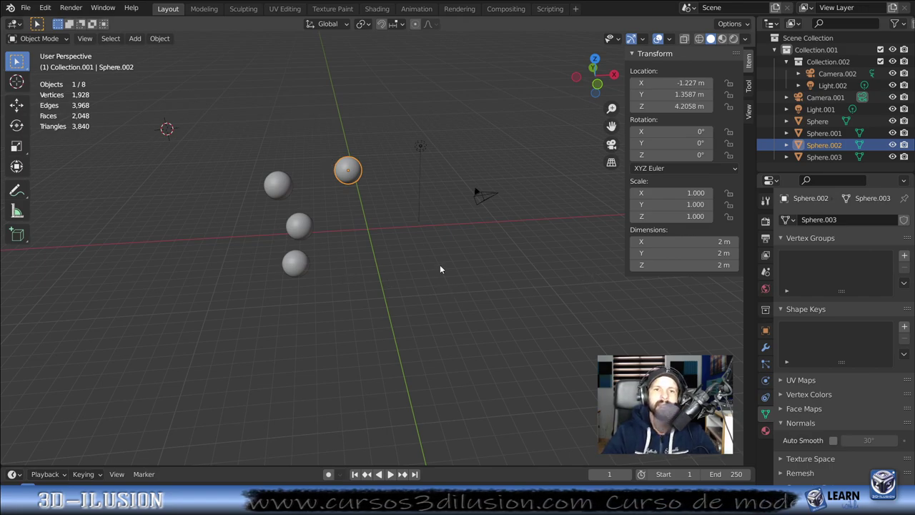
{"action": "scroll", "coordinate": [440, 269], "scroll_direction": "up", "scroll_amount": 1}
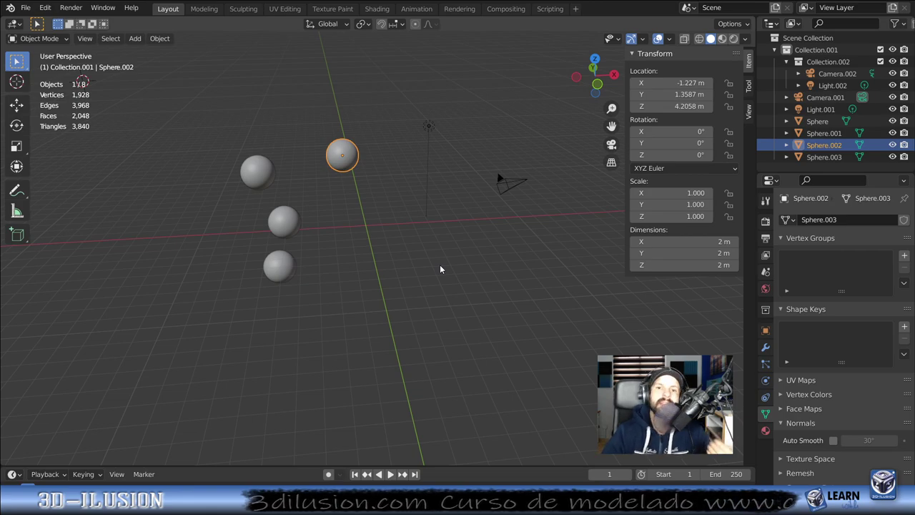
{"action": "left_click", "coordinate": [505, 183]}
{"action": "key", "text": "Delete"}
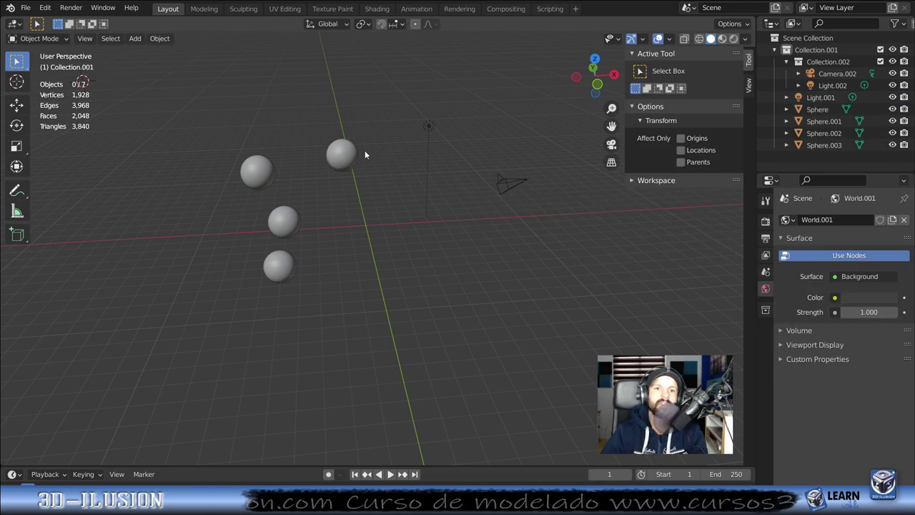
{"action": "key", "text": "Delete"}
Step: Select and delete each remaining sphere one at a time
{"action": "left_click", "coordinate": [283, 219]}
{"action": "key", "text": "Delete"}
{"action": "left_click", "coordinate": [258, 172]}
{"action": "key", "text": "Delete"}
{"action": "left_click", "coordinate": [280, 272]}
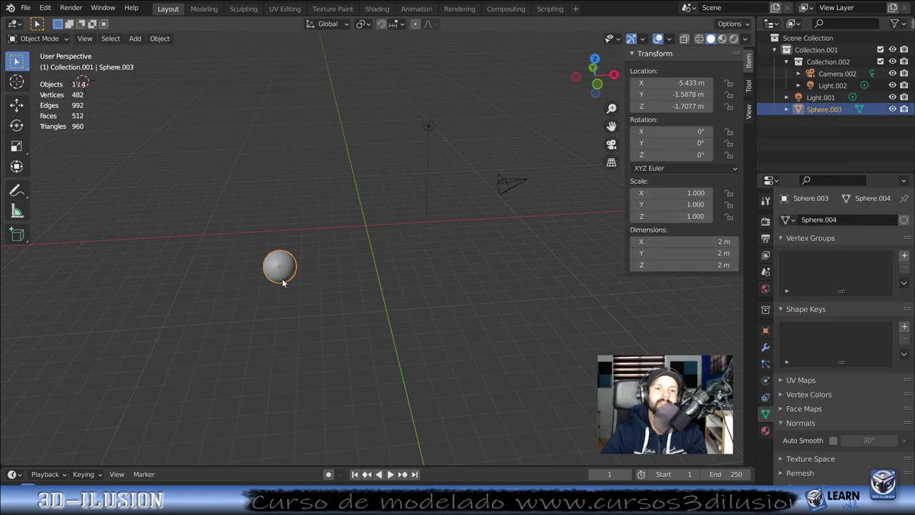
{"action": "key", "text": "Delete"}
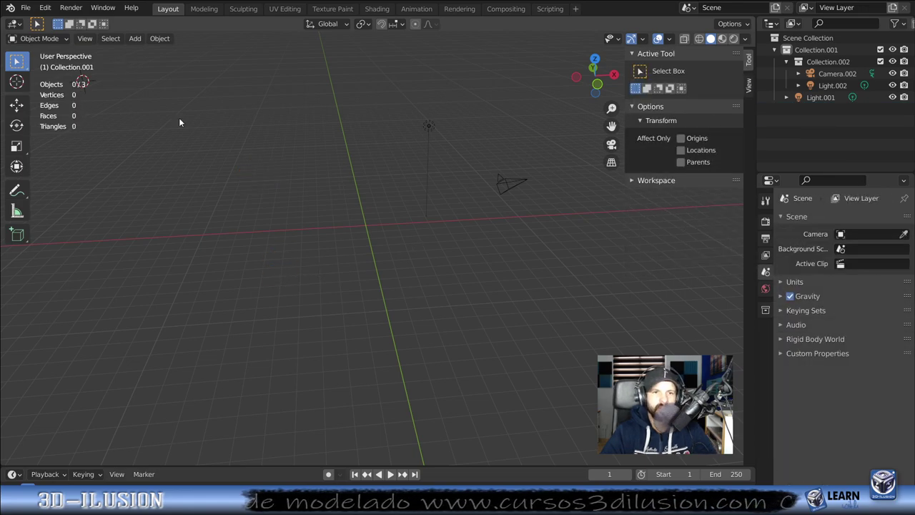
{"action": "key", "text": "shift+a"}
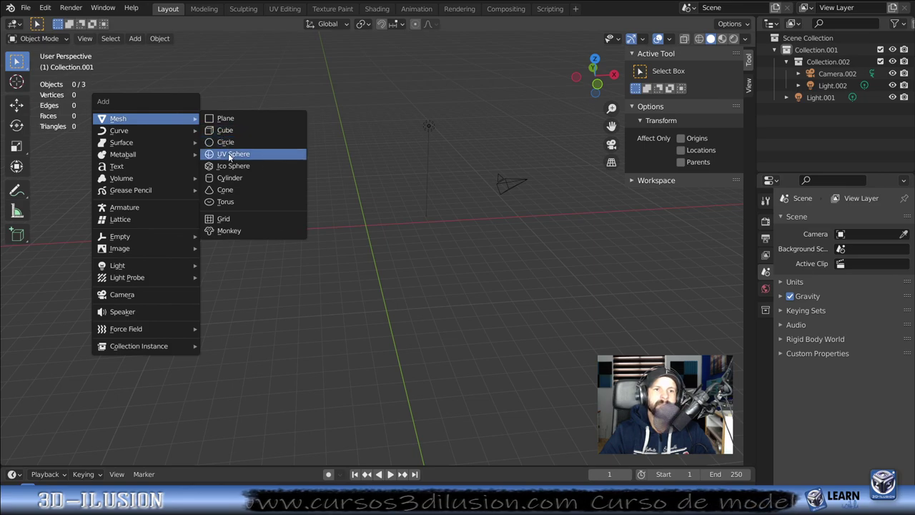
Step: Add a UV sphere and clear its location back to the world origin
{"action": "left_click", "coordinate": [229, 155]}
{"action": "middle_click_drag", "start_coordinate": [235, 219], "coordinate": [183, 177]}
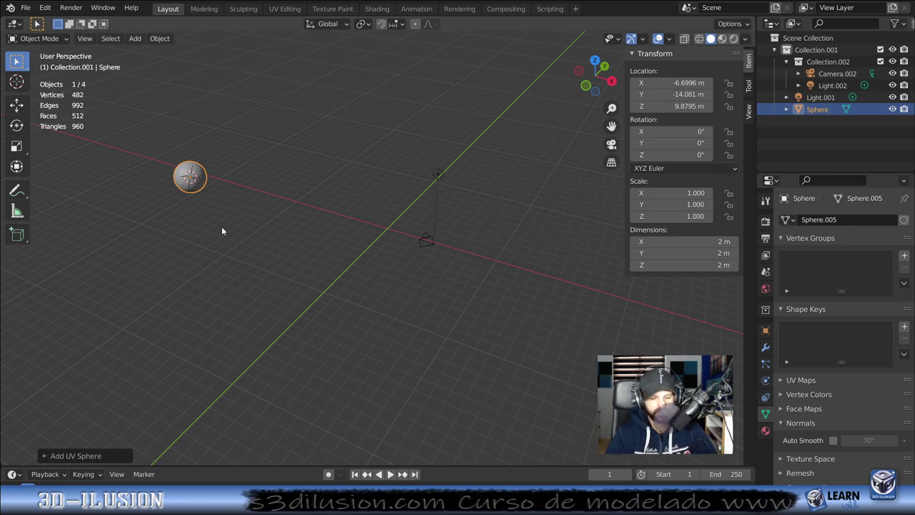
{"action": "key", "text": "alt+g"}
{"action": "scroll", "coordinate": [366, 256], "scroll_direction": "up", "scroll_amount": 3}
{"action": "scroll", "coordinate": [366, 256], "scroll_direction": "up", "scroll_amount": 3}
{"action": "scroll", "coordinate": [366, 256], "scroll_direction": "up", "scroll_amount": 2}
{"action": "middle_click_drag", "start_coordinate": [390, 192], "coordinate": [322, 273], "text": "shift"}
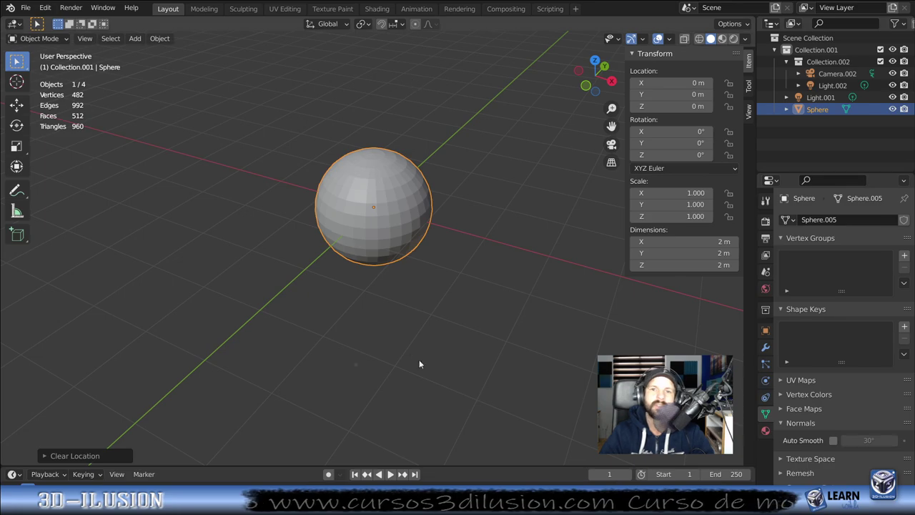
{"action": "scroll", "coordinate": [377, 227], "scroll_direction": "down", "scroll_amount": 1}
{"action": "scroll", "coordinate": [377, 227], "scroll_direction": "down", "scroll_amount": 2}
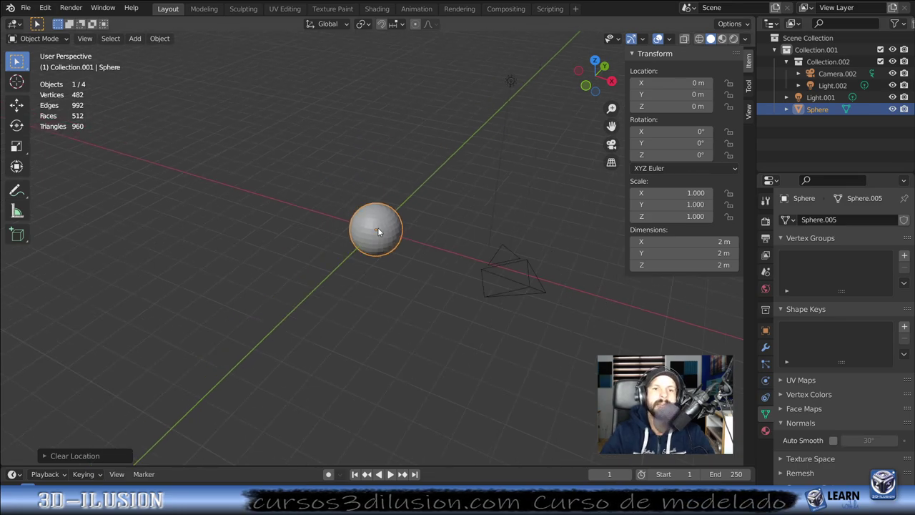
Step: Scale the sphere to 4.110 and enter Edit Mode, selecting a top-pole edge
{"action": "key", "text": "s"}
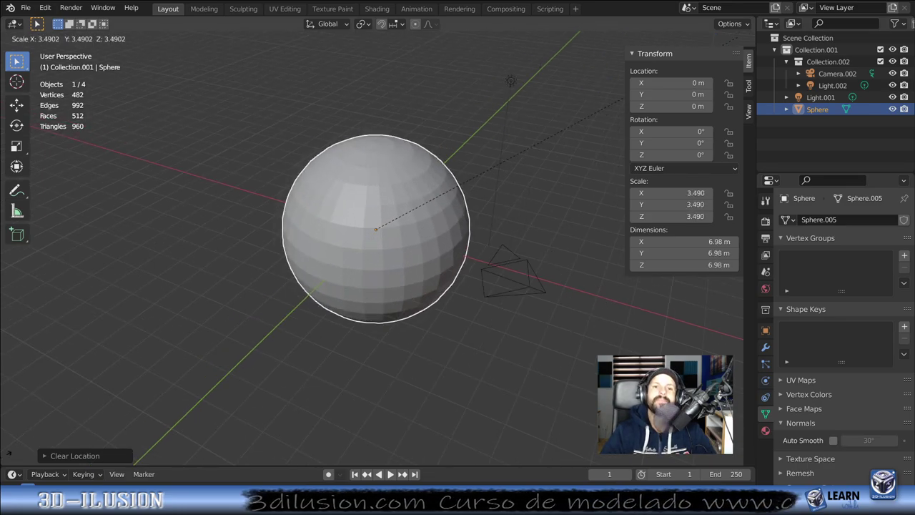
{"action": "left_click", "coordinate": [175, 372]}
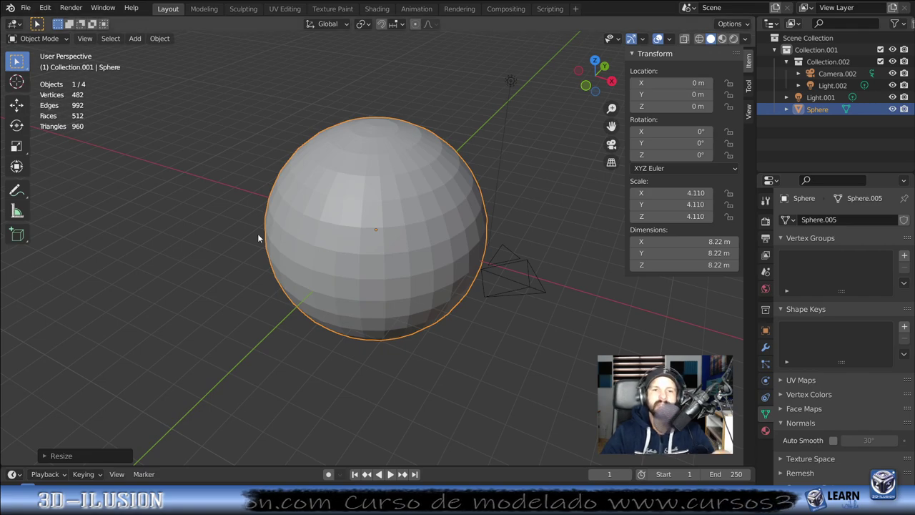
{"action": "scroll", "coordinate": [258, 238], "scroll_direction": "down", "scroll_amount": 2}
{"action": "mouse_move", "coordinate": [258, 238]}
{"action": "middle_mouse_down"}
{"action": "mouse_move", "coordinate": [376, 272]}
{"action": "mouse_move", "coordinate": [437, 246]}
{"action": "middle_mouse_up"}
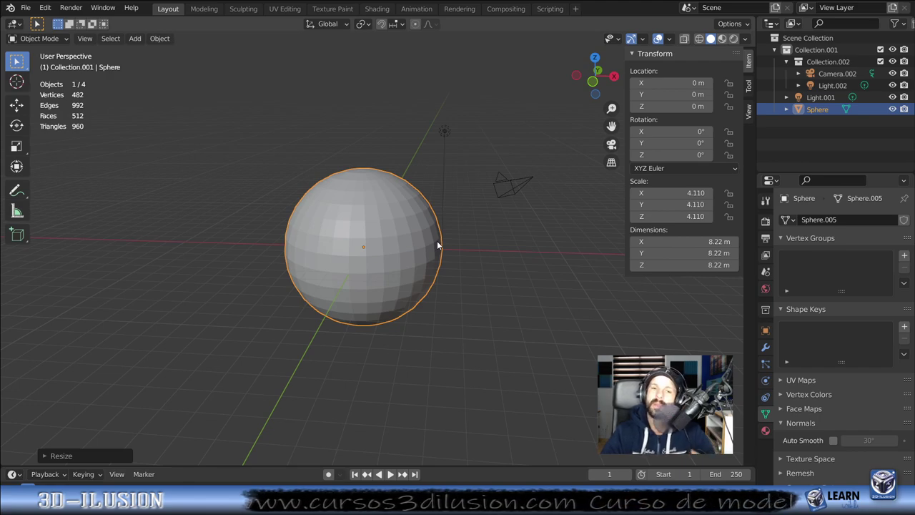
{"action": "scroll", "coordinate": [359, 245], "scroll_direction": "up", "scroll_amount": 1}
{"action": "scroll", "coordinate": [359, 245], "scroll_direction": "up", "scroll_amount": 1}
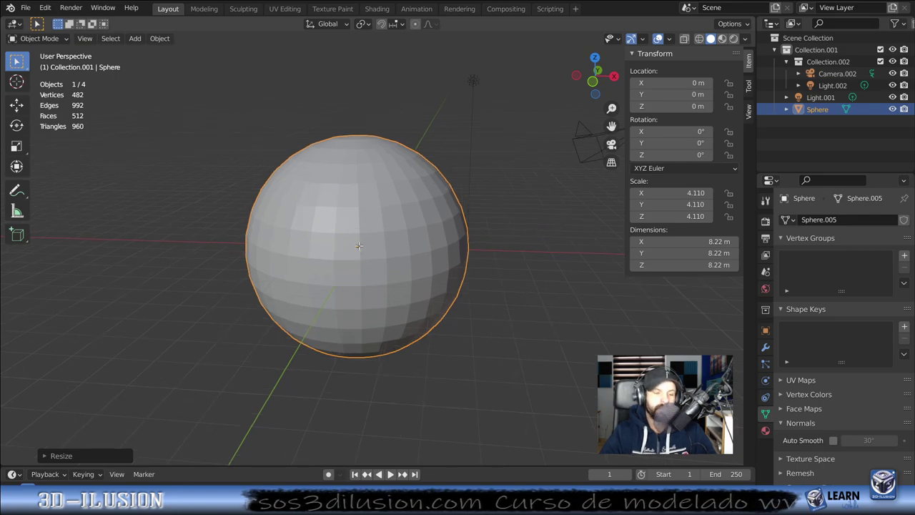
{"action": "key", "text": "Tab"}
{"action": "middle_click_drag", "start_coordinate": [359, 245], "coordinate": [378, 126]}
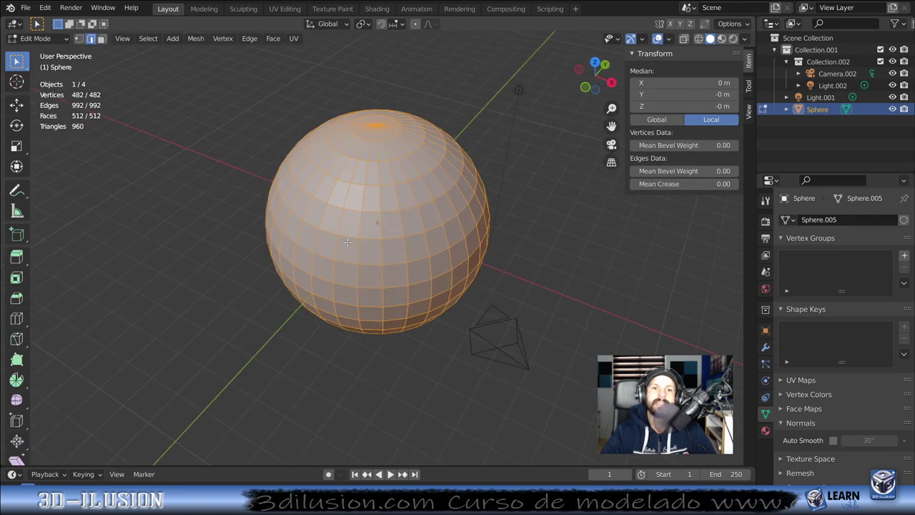
{"action": "left_click", "coordinate": [378, 125]}
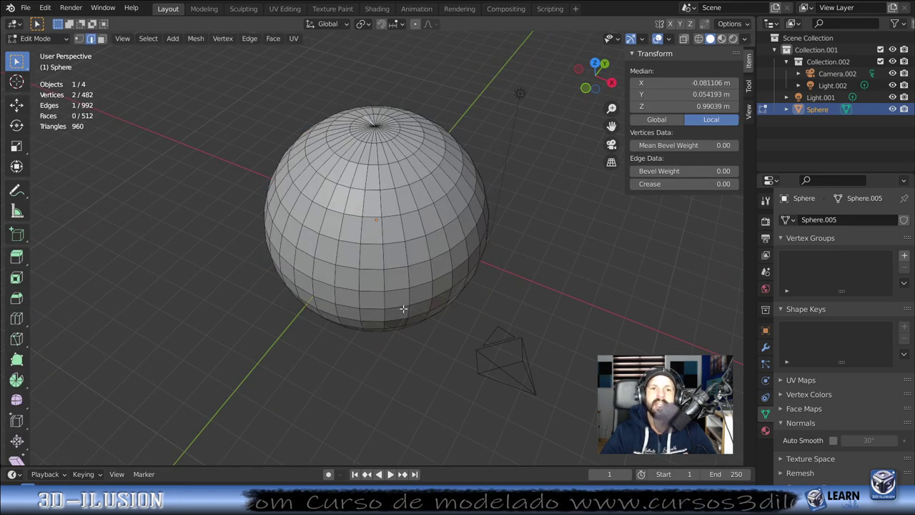
Step: Orbit to a lower side view of the large sphere and zoom out
{"action": "middle_click_drag", "start_coordinate": [404, 308], "coordinate": [478, 244]}
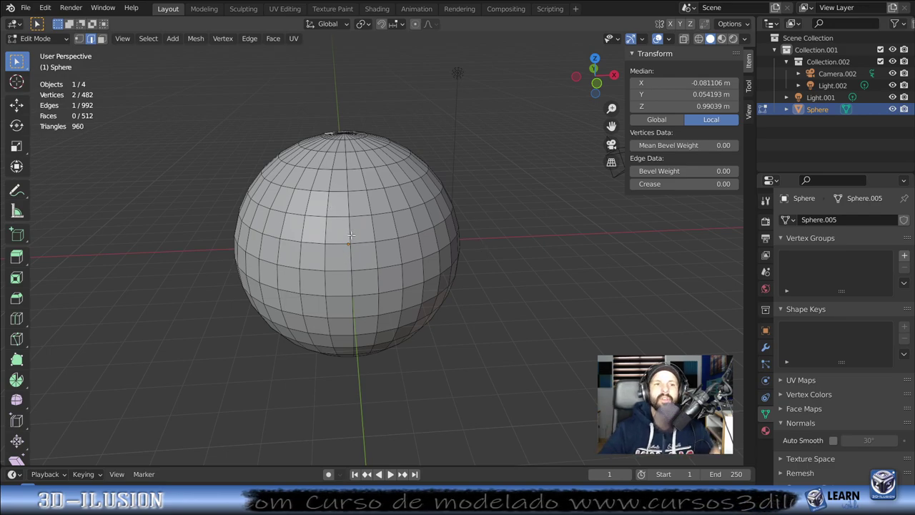
{"action": "scroll", "coordinate": [351, 235], "scroll_direction": "down", "scroll_amount": 3}
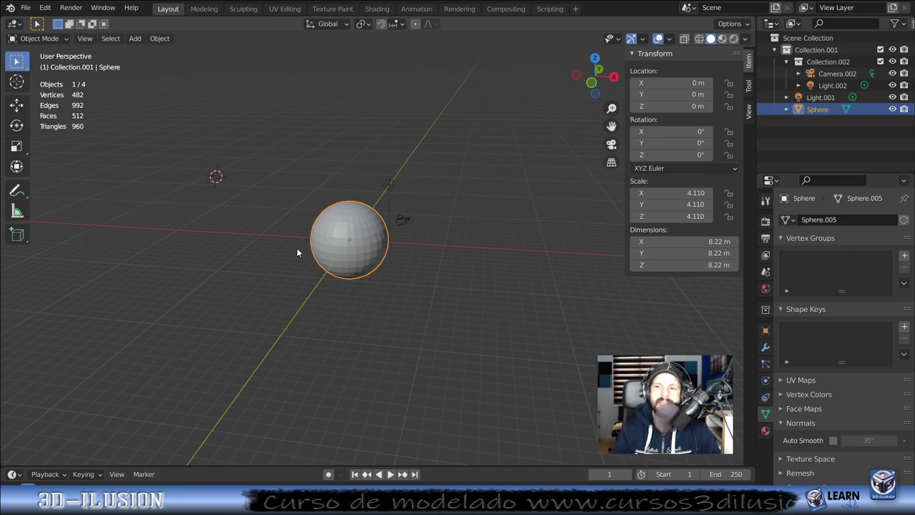
{"action": "scroll", "coordinate": [296, 247], "scroll_direction": "up", "scroll_amount": 2}
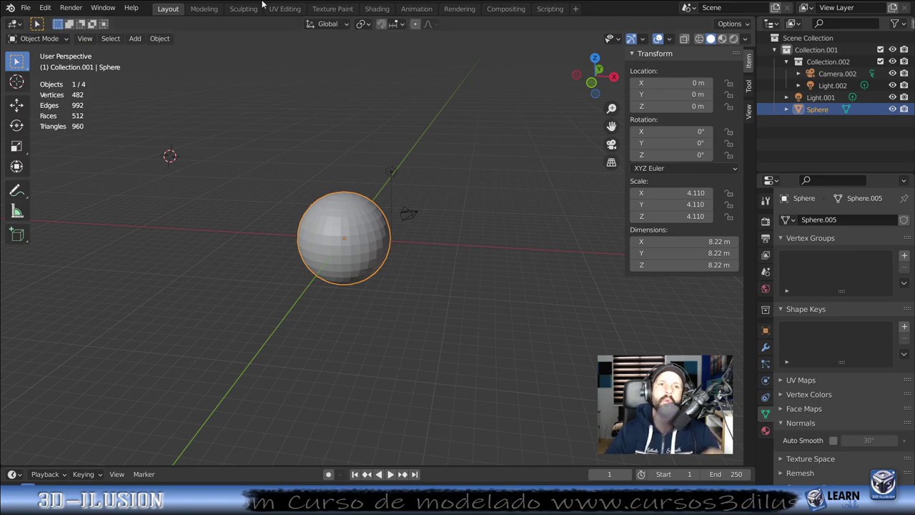
{"action": "left_click", "coordinate": [282, 10]}
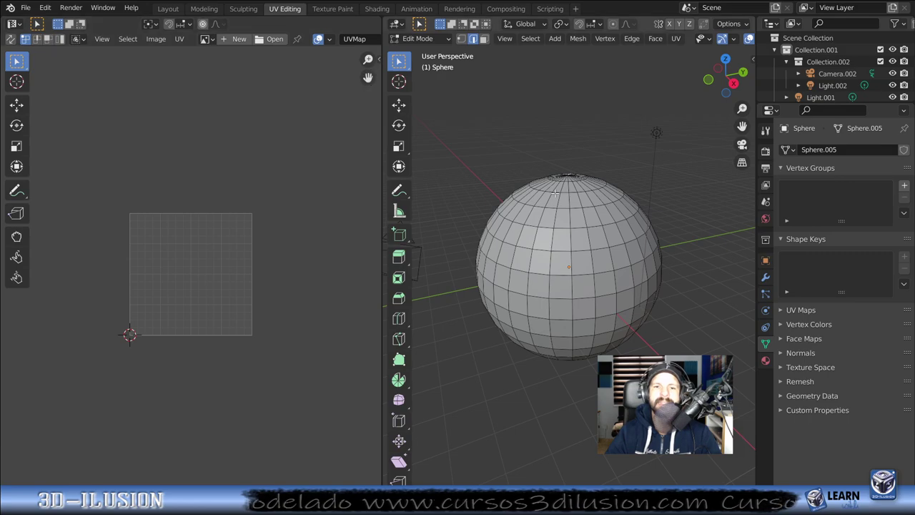
Step: Return to Object Mode and delete the sphere
{"action": "scroll", "coordinate": [544, 212], "scroll_direction": "down", "scroll_amount": 4}
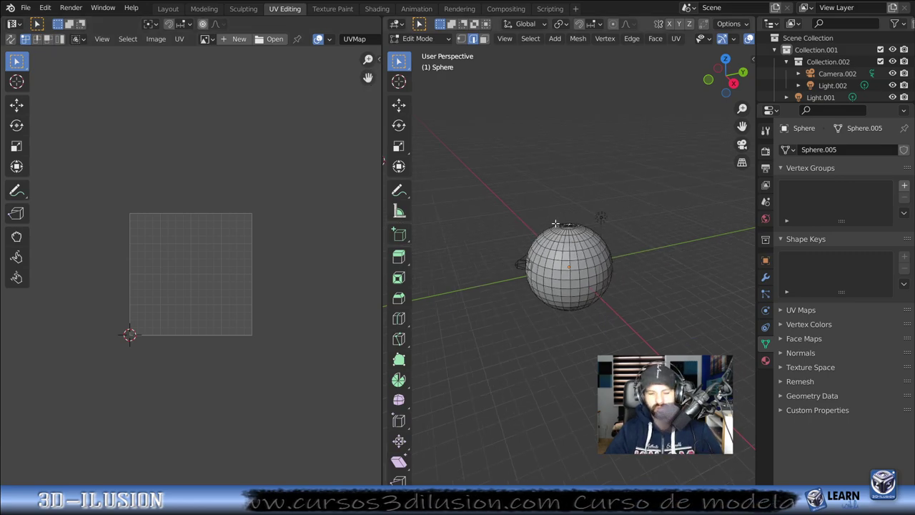
{"action": "key", "text": "Tab"}
{"action": "key", "text": "Delete"}
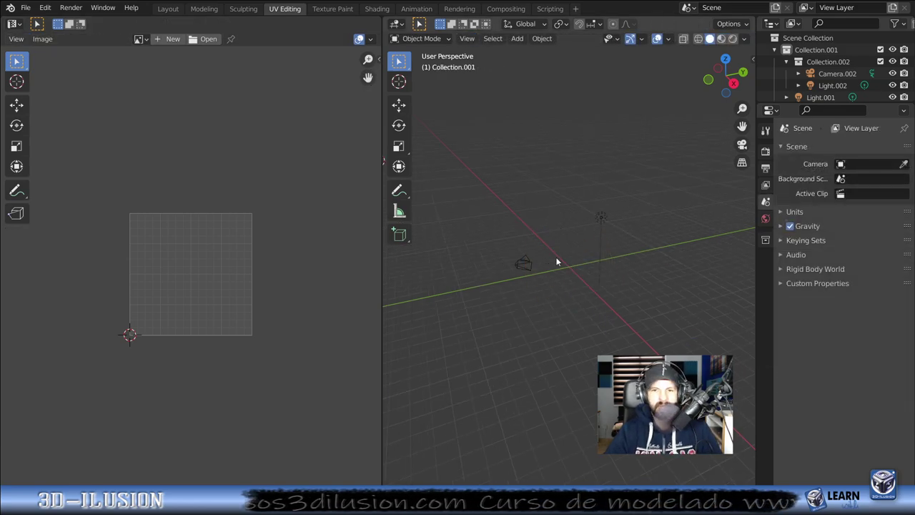
Step: Add a cube, enter Edit Mode to show its cross UV unwrap, and expand UV Maps
{"action": "key", "text": "shift+a"}
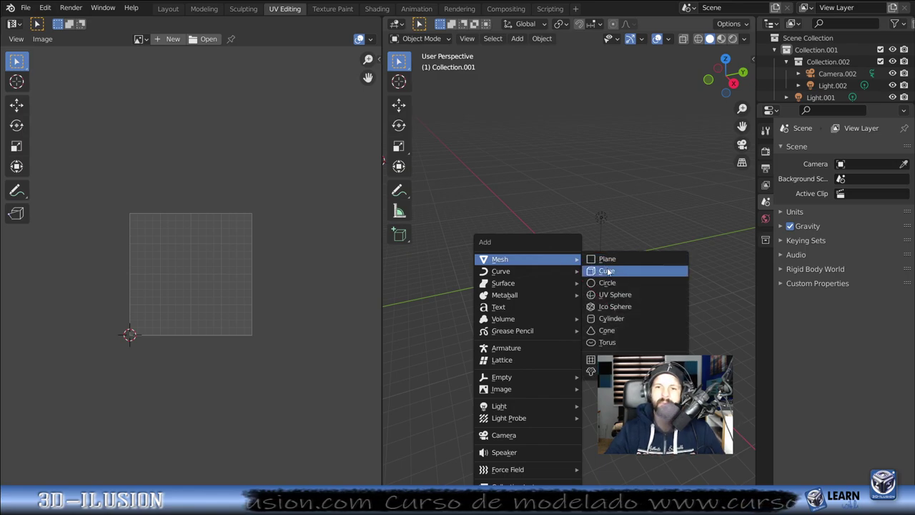
{"action": "left_click", "coordinate": [606, 270]}
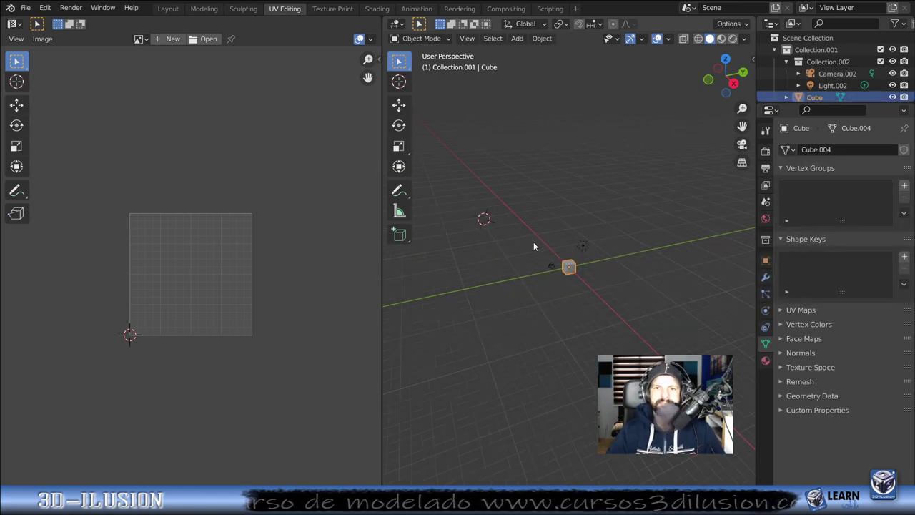
{"action": "scroll", "coordinate": [553, 277], "scroll_direction": "up", "scroll_amount": 4}
{"action": "key", "text": "Tab"}
{"action": "scroll", "coordinate": [657, 337], "scroll_direction": "up", "scroll_amount": 2}
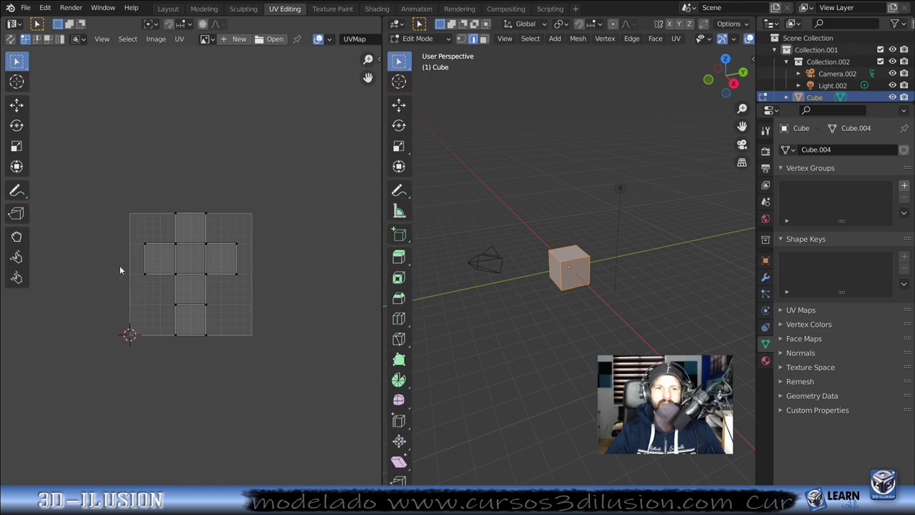
{"action": "scroll", "coordinate": [244, 323], "scroll_direction": "up", "scroll_amount": 4}
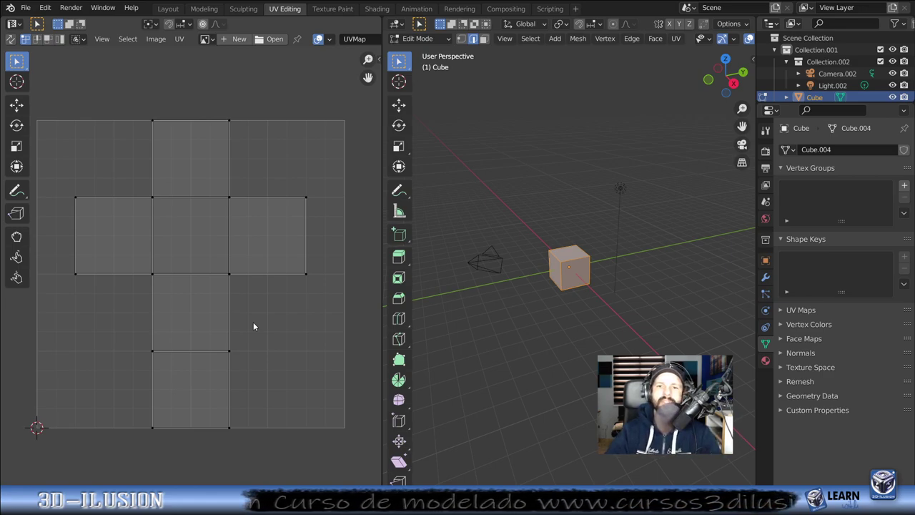
{"action": "left_click", "coordinate": [795, 310]}
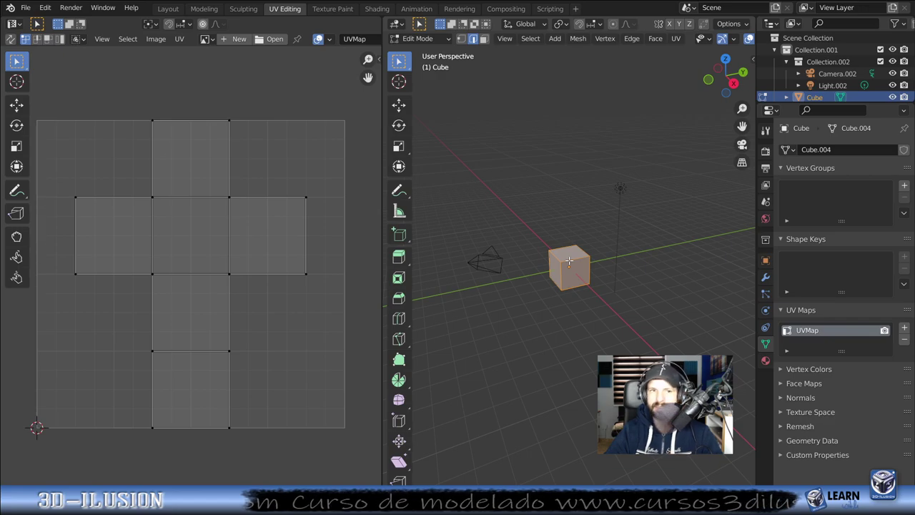
Step: Load Cubedd.png into the UV editor over the cube's unwrap and frame it
{"action": "left_click", "coordinate": [275, 39]}
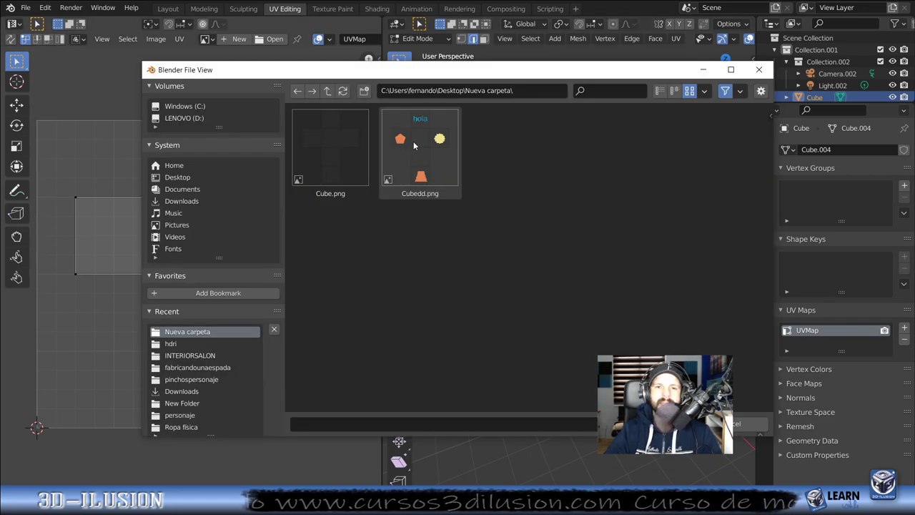
{"action": "left_click", "coordinate": [758, 69]}
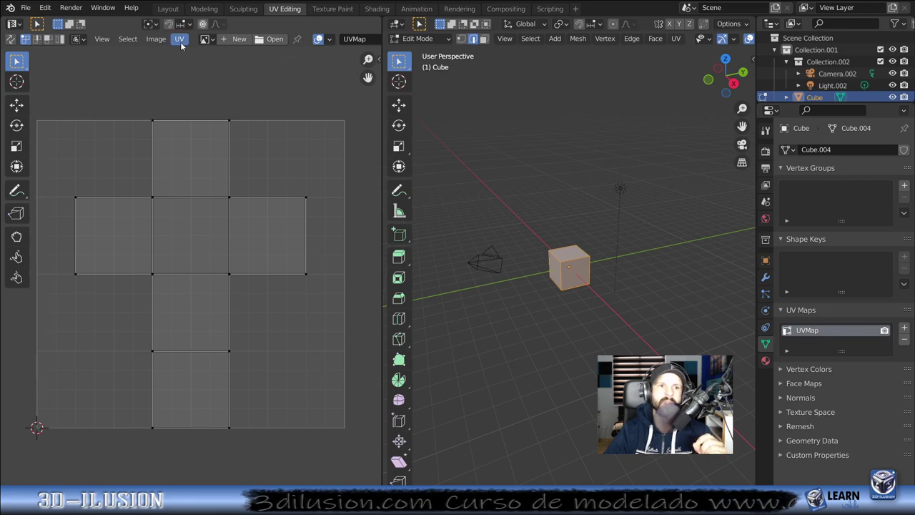
{"action": "left_click", "coordinate": [179, 38]}
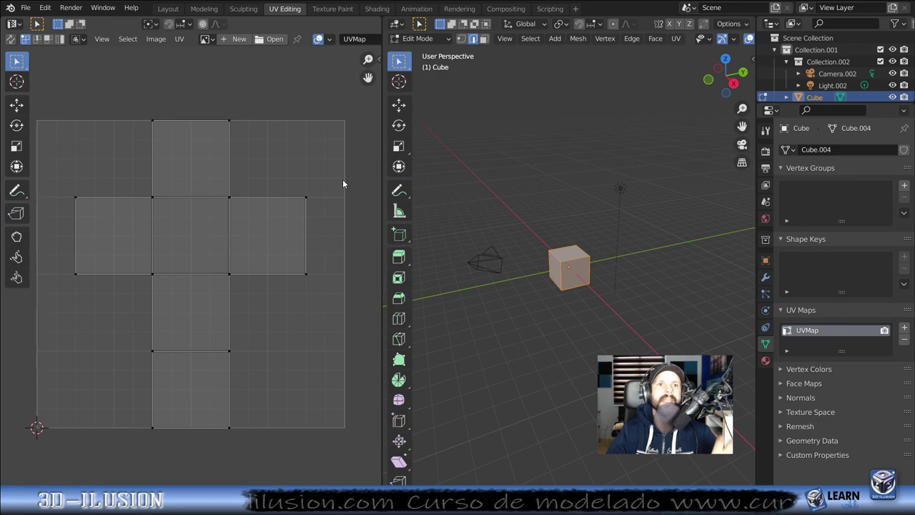
{"action": "left_click", "coordinate": [286, 38]}
{"action": "double_click", "coordinate": [409, 162]}
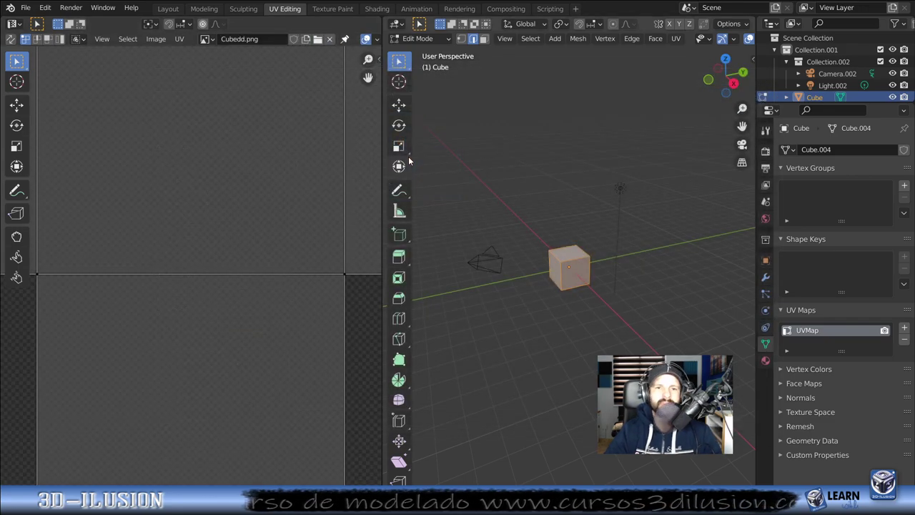
{"action": "key", "text": "Home"}
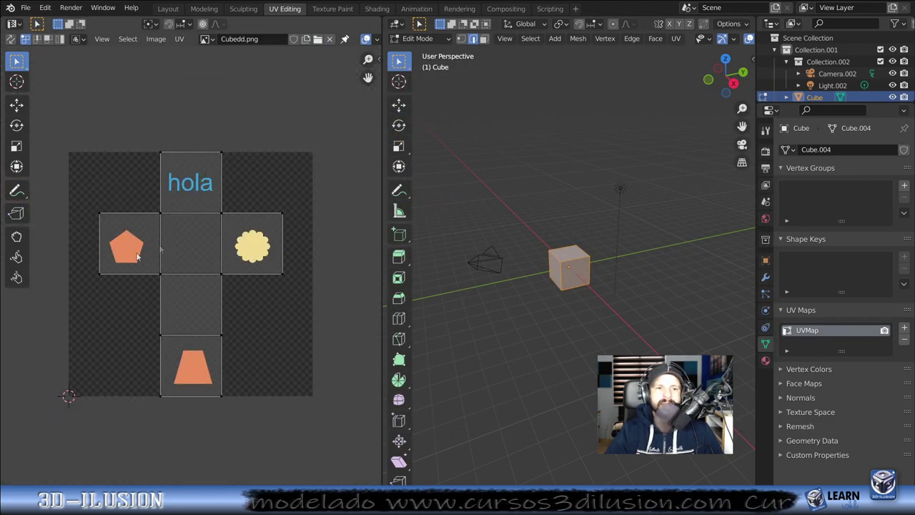
{"action": "scroll", "coordinate": [635, 307], "scroll_direction": "up", "scroll_amount": 2}
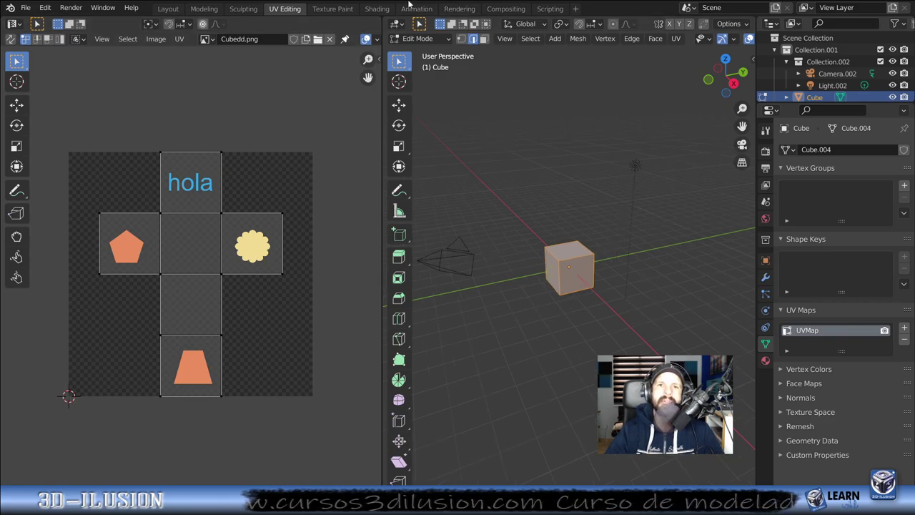
{"action": "left_click", "coordinate": [377, 9]}
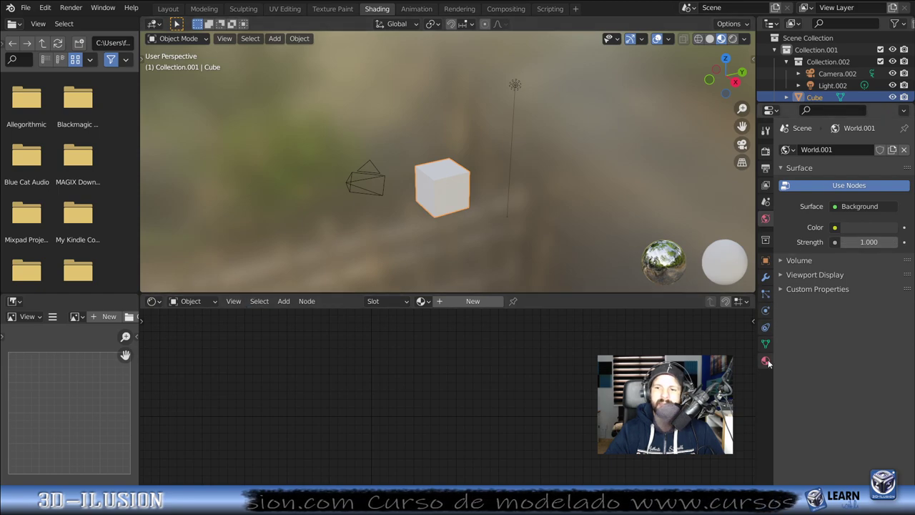
Step: Create Material.002 with an Image Texture node feeding Cubedd.png into Base Color
{"action": "left_click", "coordinate": [766, 362]}
{"action": "left_click", "coordinate": [849, 199]}
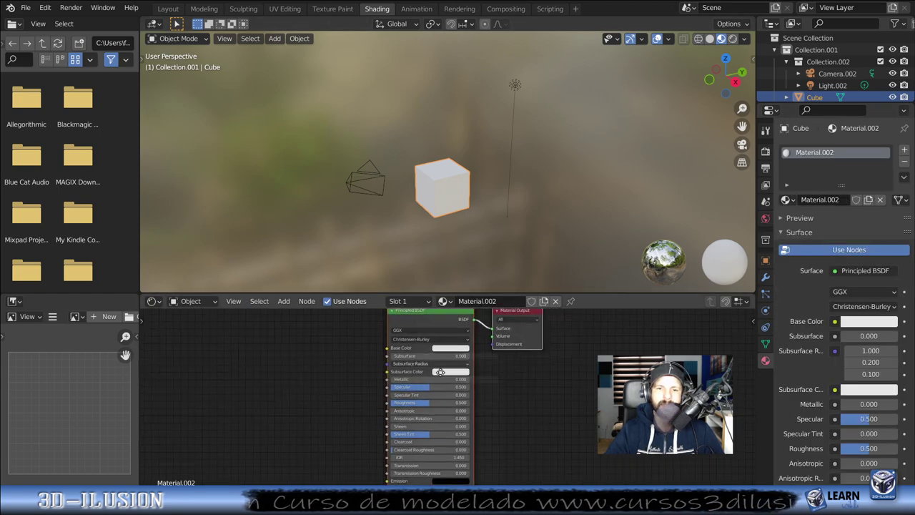
{"action": "key", "text": "shift+a"}
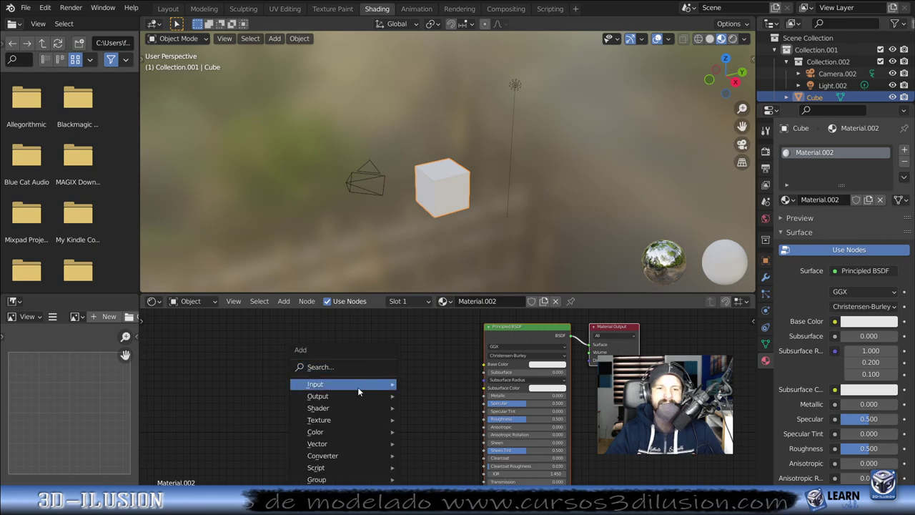
{"action": "mouse_move", "coordinate": [318, 419]}
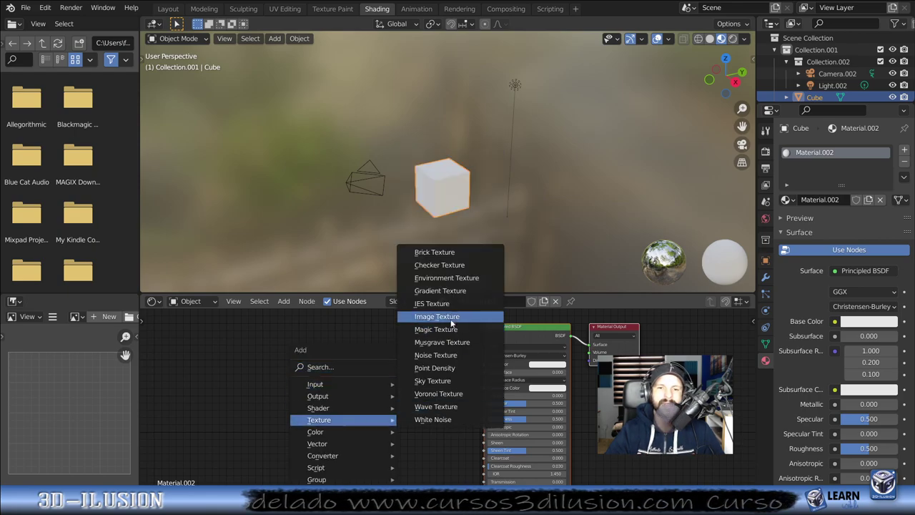
{"action": "left_click", "coordinate": [450, 323]}
{"action": "left_click", "coordinate": [336, 384]}
{"action": "left_click", "coordinate": [339, 386]}
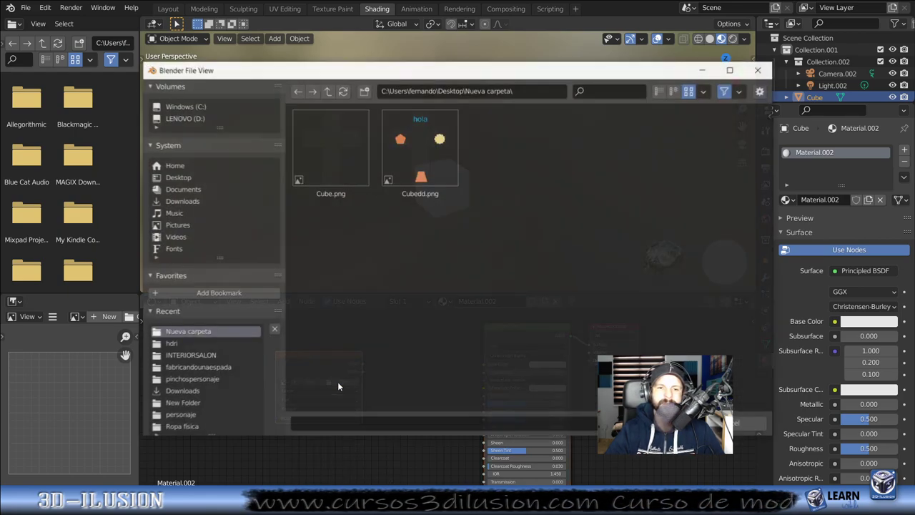
{"action": "double_click", "coordinate": [419, 150]}
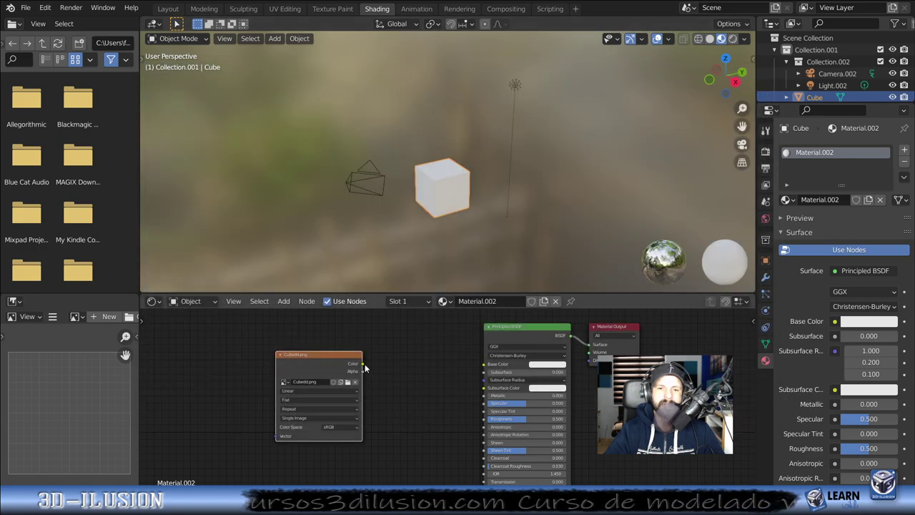
{"action": "left_click_drag", "start_coordinate": [363, 364], "coordinate": [484, 364]}
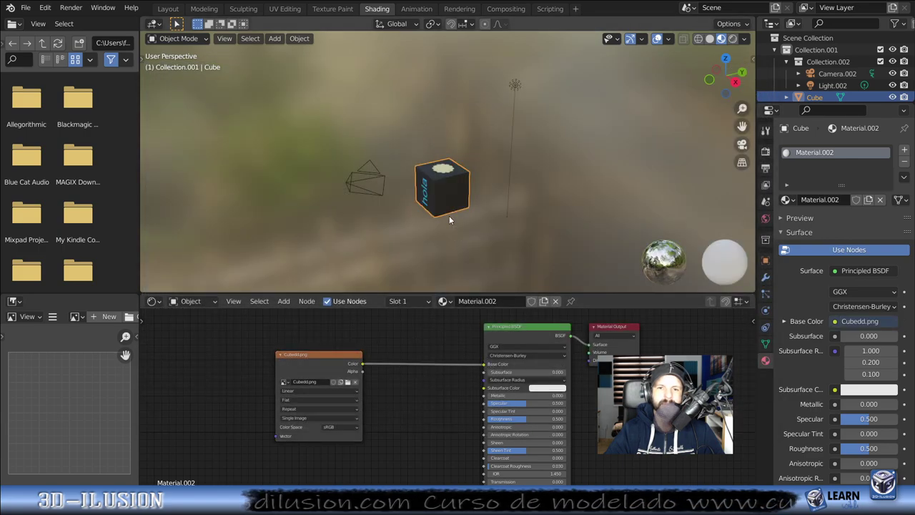
Step: Orbit around the cube to inspect the Cubedd.png texture on its faces
{"action": "key", "text": "KP_Decimal"}
{"action": "mouse_move", "coordinate": [449, 215]}
{"action": "middle_mouse_down"}
{"action": "mouse_move", "coordinate": [521, 184]}
{"action": "mouse_move", "coordinate": [335, 178]}
{"action": "middle_mouse_up"}
{"action": "scroll", "coordinate": [522, 184], "scroll_direction": "up", "scroll_amount": 3}
{"action": "middle_click_drag", "start_coordinate": [356, 352], "coordinate": [395, 365]}
{"action": "mouse_move", "coordinate": [421, 200]}
{"action": "middle_mouse_down"}
{"action": "mouse_move", "coordinate": [469, 251]}
{"action": "mouse_move", "coordinate": [600, 232]}
{"action": "middle_mouse_up"}
{"action": "middle_click_drag", "start_coordinate": [391, 172], "coordinate": [328, 183]}
{"action": "left_click", "coordinate": [284, 10]}
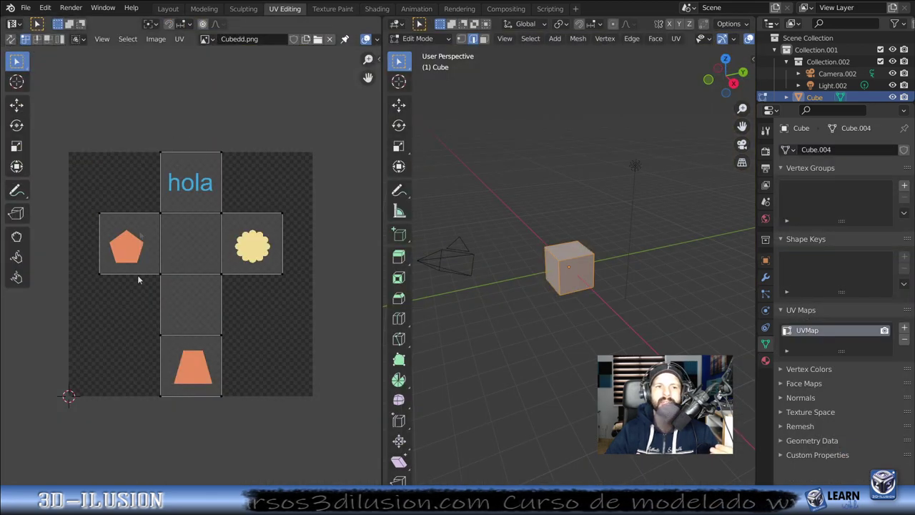
Step: Insert a Mix node into the image link, using the image as its factor
{"action": "left_click", "coordinate": [415, 9]}
{"action": "left_click", "coordinate": [377, 9]}
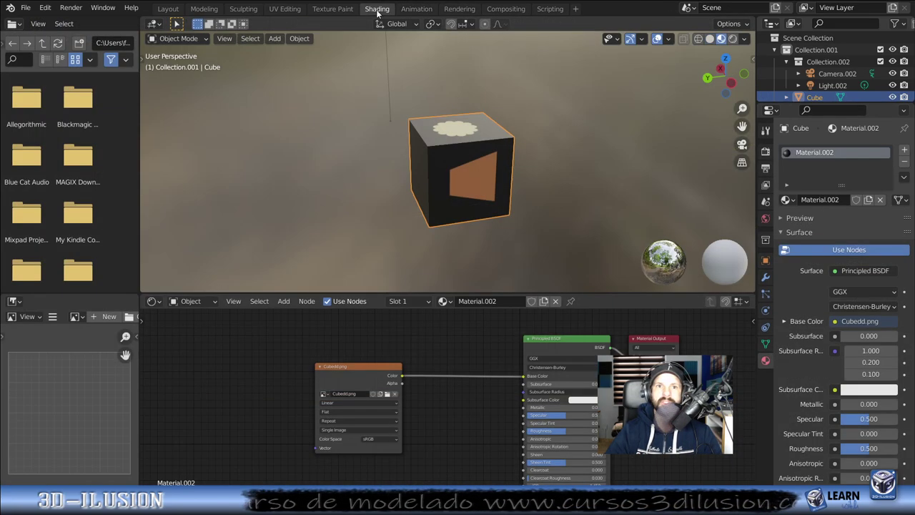
{"action": "key", "text": "shift+a"}
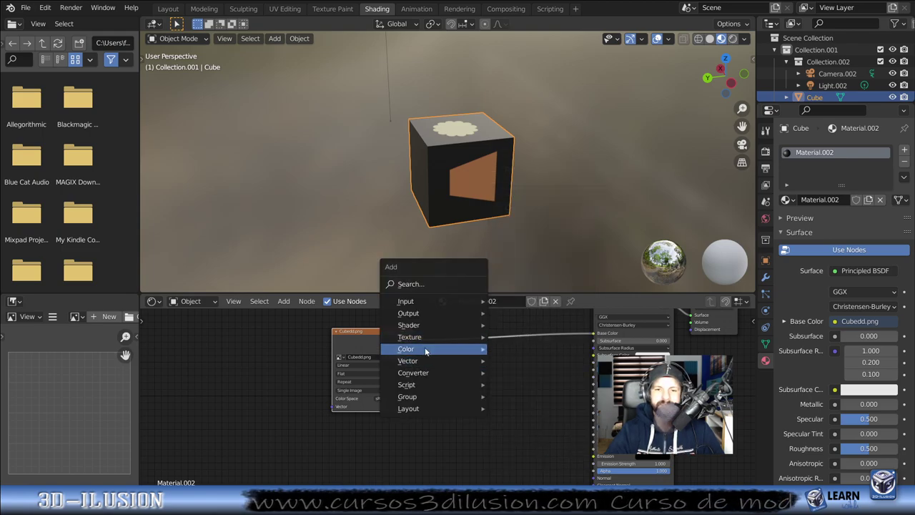
{"action": "mouse_move", "coordinate": [406, 349]}
{"action": "left_click", "coordinate": [515, 401]}
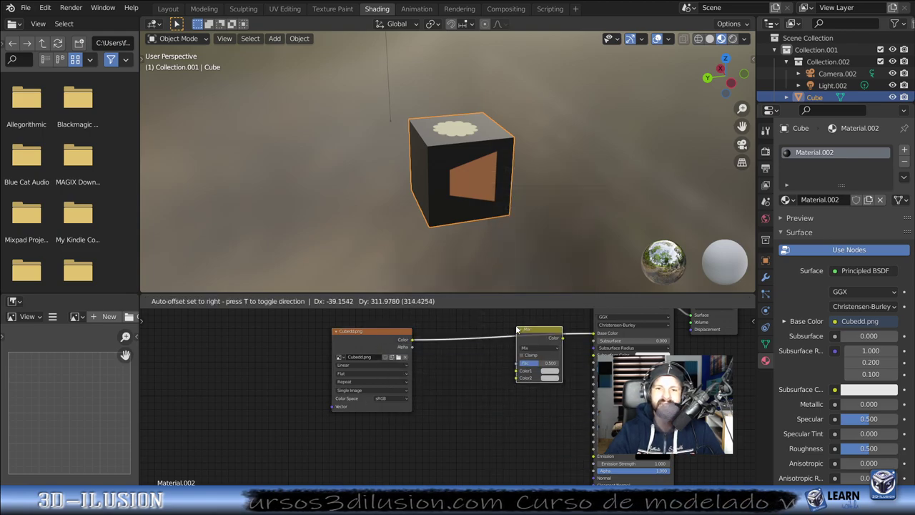
{"action": "left_click", "coordinate": [517, 330]}
{"action": "left_click_drag", "start_coordinate": [520, 372], "coordinate": [518, 363]}
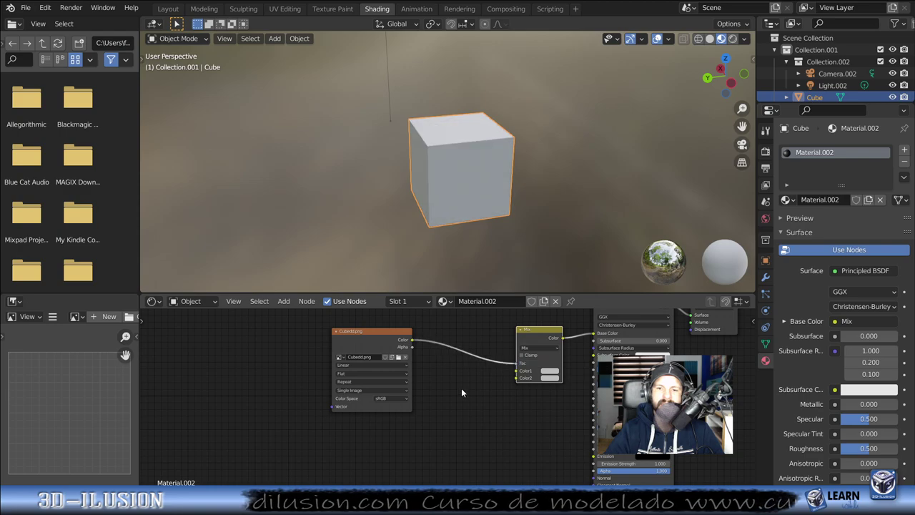
{"action": "scroll", "coordinate": [458, 386], "scroll_direction": "down", "scroll_amount": 2}
{"action": "key", "text": "Home"}
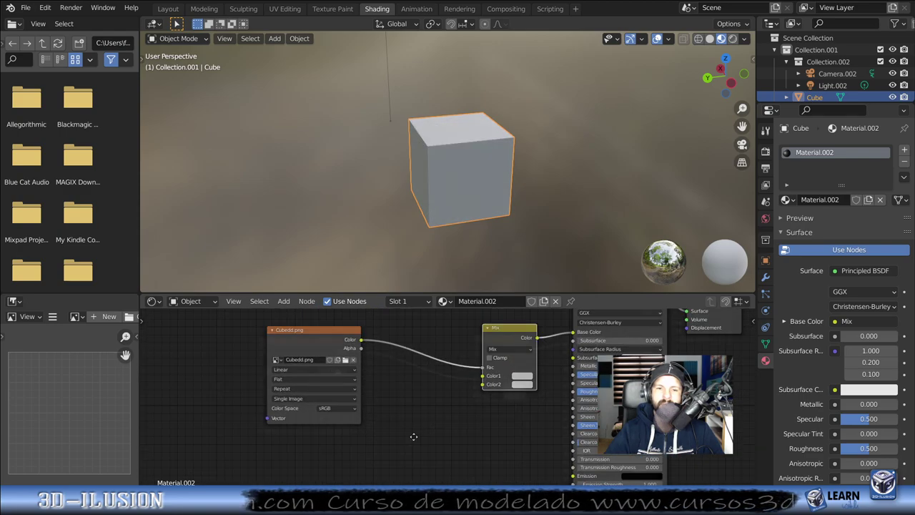
Step: Set the Mix colours to green and blue and inspect the patterned cube
{"action": "left_click", "coordinate": [498, 420]}
{"action": "left_click", "coordinate": [497, 314]}
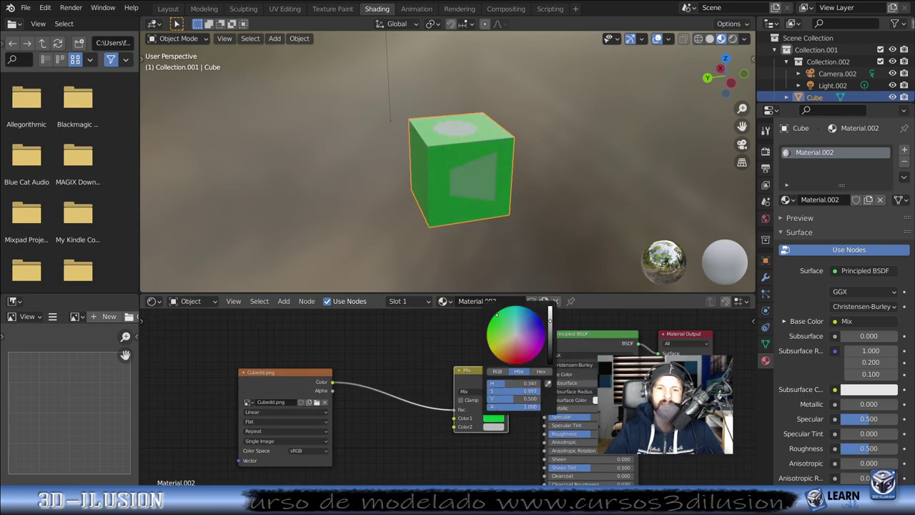
{"action": "left_click", "coordinate": [496, 427]}
{"action": "left_click", "coordinate": [501, 357]}
{"action": "scroll", "coordinate": [483, 179], "scroll_direction": "up", "scroll_amount": 2}
{"action": "mouse_move", "coordinate": [478, 183]}
{"action": "middle_mouse_down"}
{"action": "mouse_move", "coordinate": [603, 157]}
{"action": "mouse_move", "coordinate": [402, 133]}
{"action": "mouse_move", "coordinate": [258, 147]}
{"action": "middle_mouse_up"}
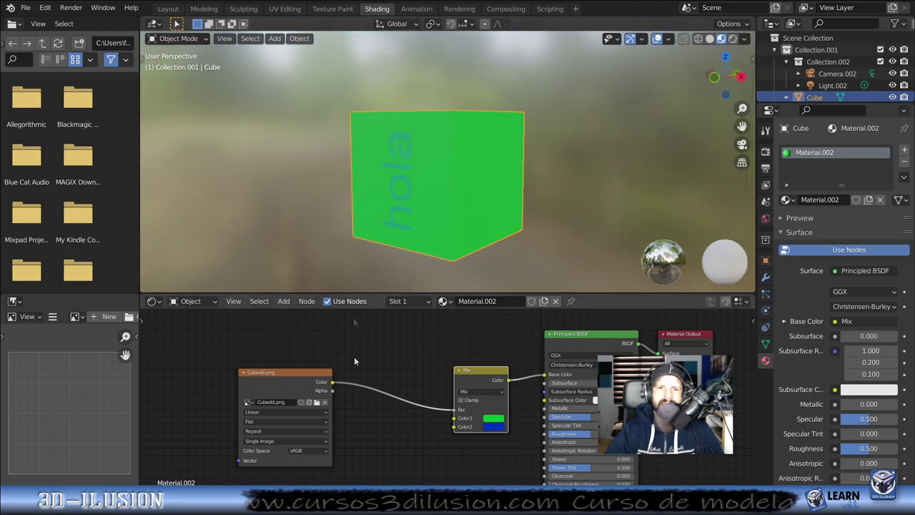
{"action": "key", "text": "Home"}
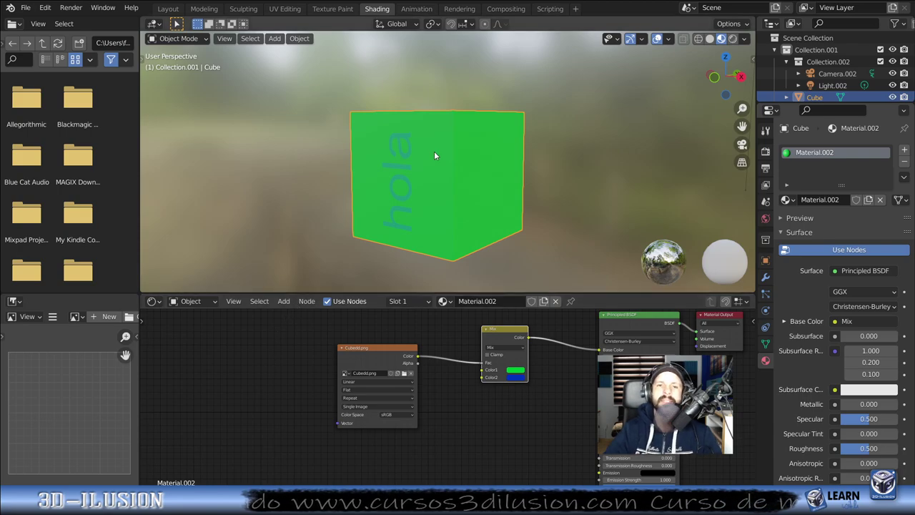
{"action": "scroll", "coordinate": [428, 153], "scroll_direction": "down", "scroll_amount": 3}
{"action": "middle_click_drag", "start_coordinate": [433, 190], "coordinate": [376, 228]}
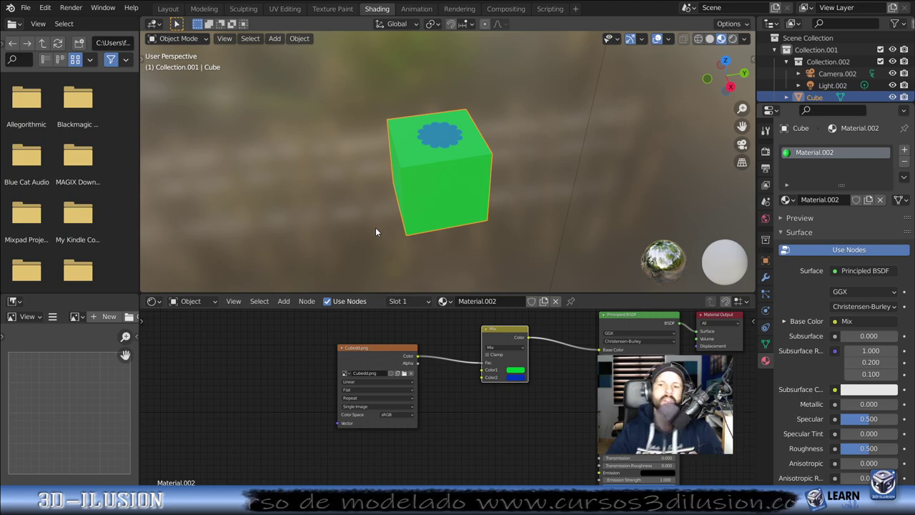
{"action": "scroll", "coordinate": [661, 463], "scroll_direction": "down", "scroll_amount": 2}
Step: Enlarge the node editor, move Material Output right, and unplug the image from the Mix factor
{"action": "scroll", "coordinate": [662, 463], "scroll_direction": "down", "scroll_amount": 1}
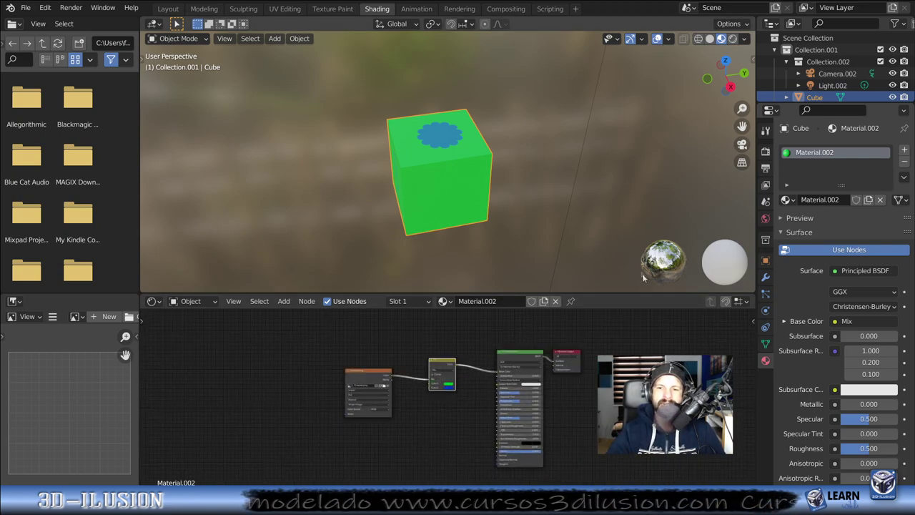
{"action": "left_click_drag", "start_coordinate": [612, 294], "coordinate": [612, 166]}
{"action": "scroll", "coordinate": [450, 322], "scroll_direction": "up", "scroll_amount": 2}
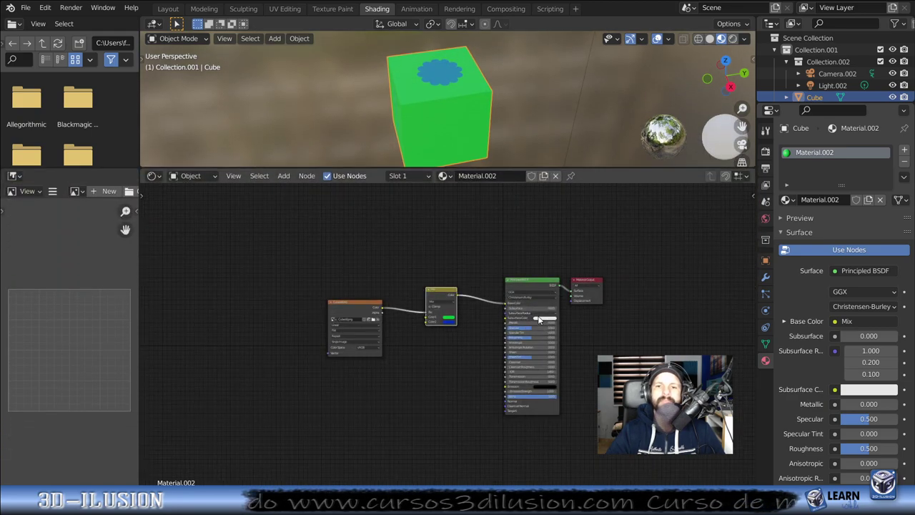
{"action": "scroll", "coordinate": [451, 321], "scroll_direction": "up", "scroll_amount": 1}
{"action": "mouse_move", "coordinate": [451, 322]}
{"action": "middle_mouse_down"}
{"action": "mouse_move", "coordinate": [262, 310]}
{"action": "mouse_move", "coordinate": [531, 370]}
{"action": "middle_mouse_up"}
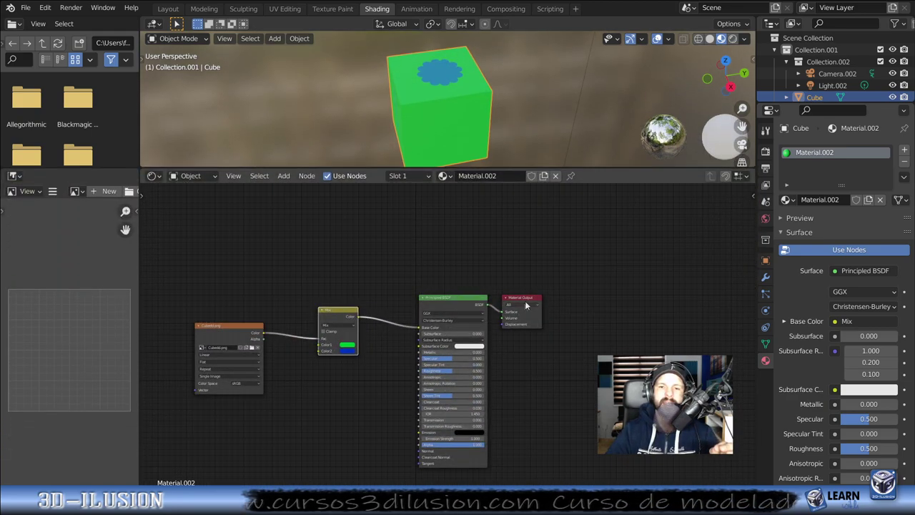
{"action": "left_click_drag", "start_coordinate": [522, 299], "coordinate": [615, 304]}
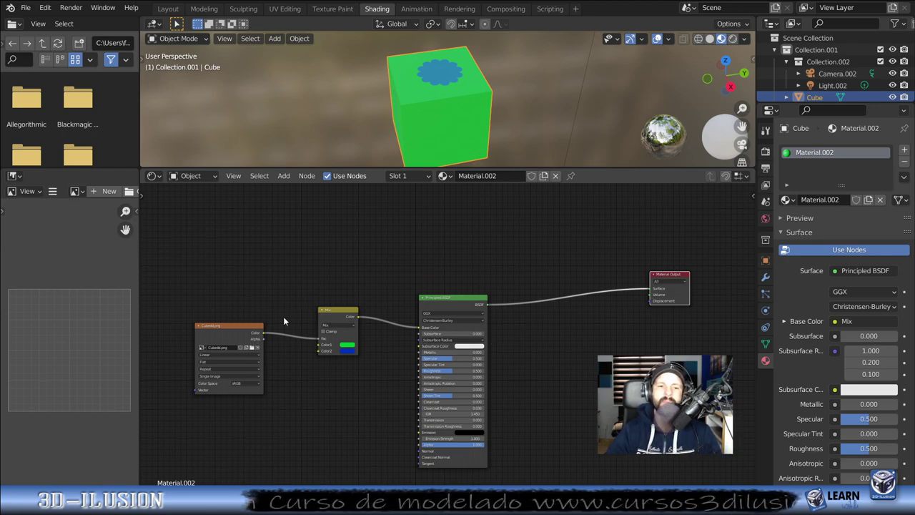
{"action": "left_click_drag", "start_coordinate": [317, 341], "coordinate": [314, 340]}
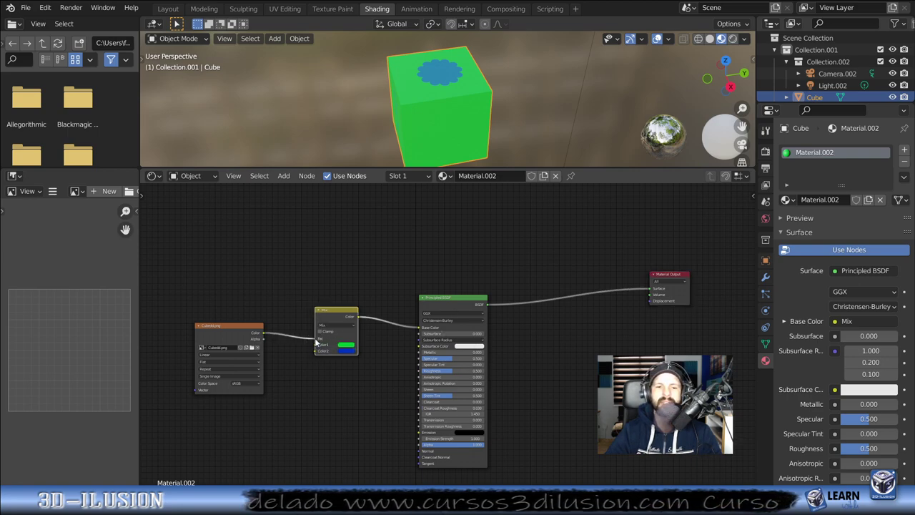
{"action": "mouse_move", "coordinate": [315, 341]}
{"action": "left_mouse_down"}
{"action": "mouse_move", "coordinate": [272, 338]}
{"action": "mouse_move", "coordinate": [207, 214]}
{"action": "left_mouse_up"}
{"action": "middle_click_drag", "start_coordinate": [377, 371], "coordinate": [511, 357]}
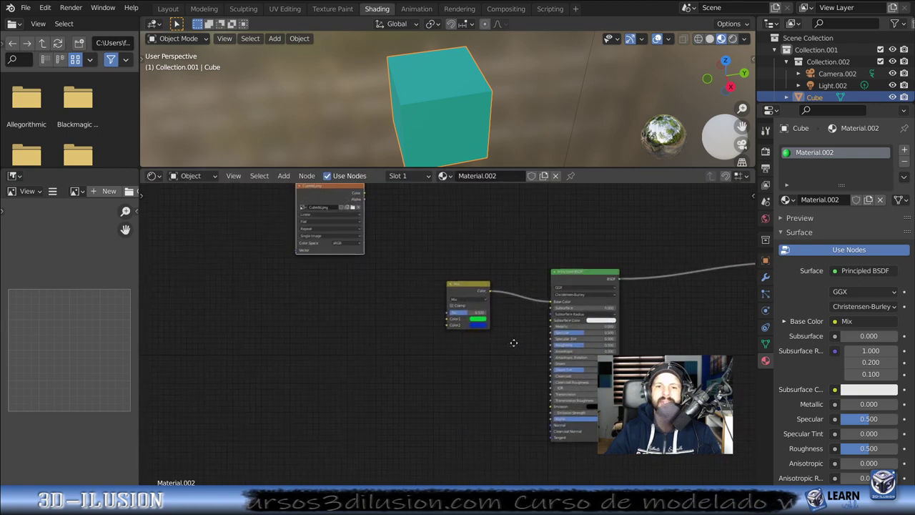
{"action": "scroll", "coordinate": [315, 336], "scroll_direction": "up", "scroll_amount": 3}
{"action": "key", "text": "shift+a"}
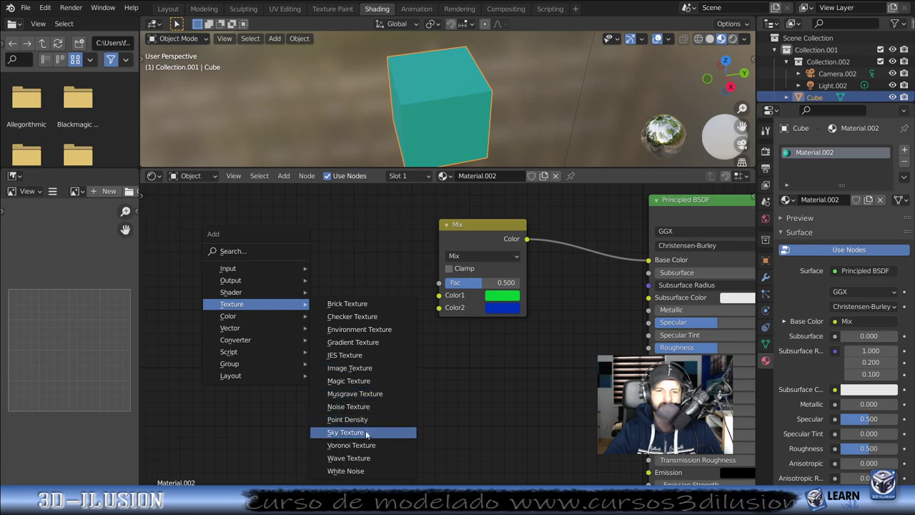
{"action": "left_click", "coordinate": [347, 445]}
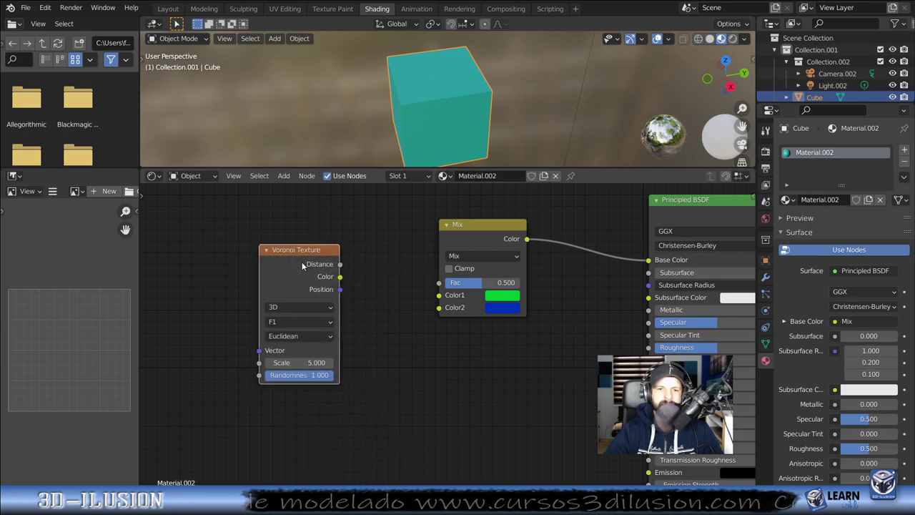
{"action": "left_click_drag", "start_coordinate": [341, 281], "coordinate": [439, 295]}
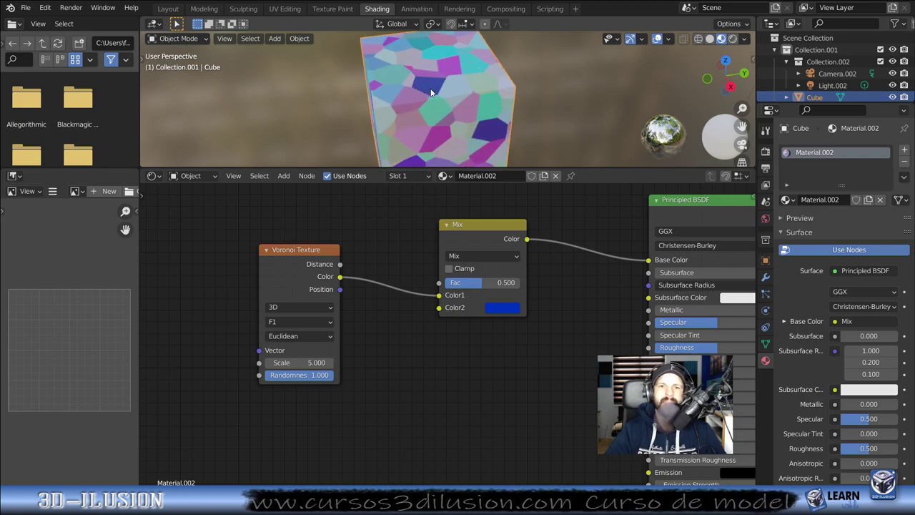
{"action": "middle_click_drag", "start_coordinate": [429, 87], "coordinate": [482, 93]}
{"action": "scroll", "coordinate": [330, 334], "scroll_direction": "down", "scroll_amount": 2}
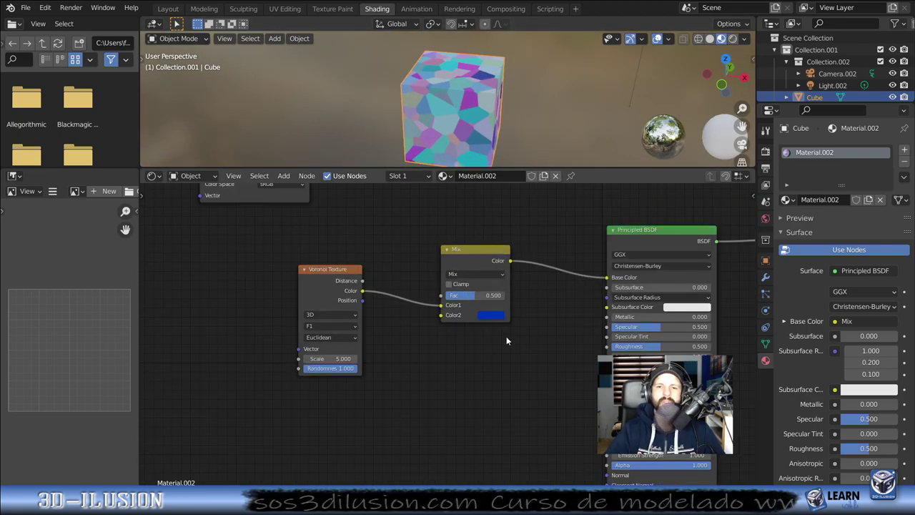
{"action": "scroll", "coordinate": [506, 336], "scroll_direction": "down", "scroll_amount": 1}
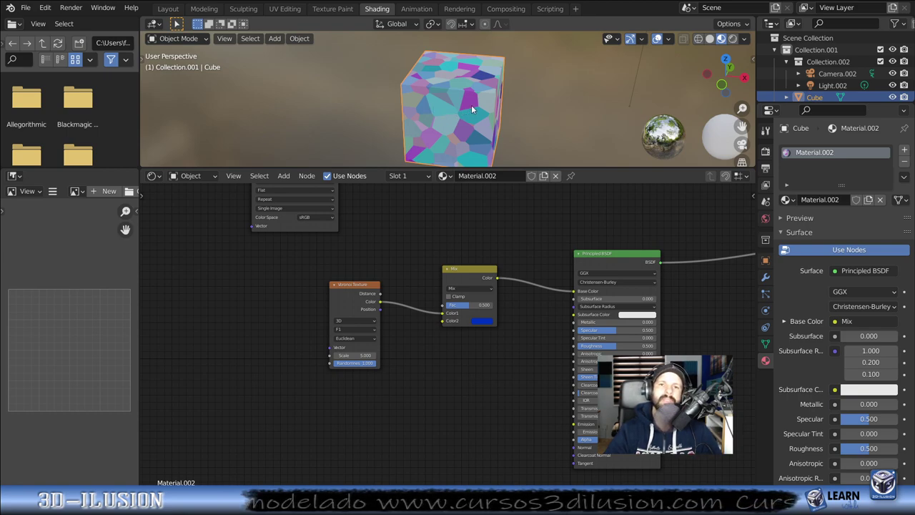
{"action": "left_click", "coordinate": [295, 226]}
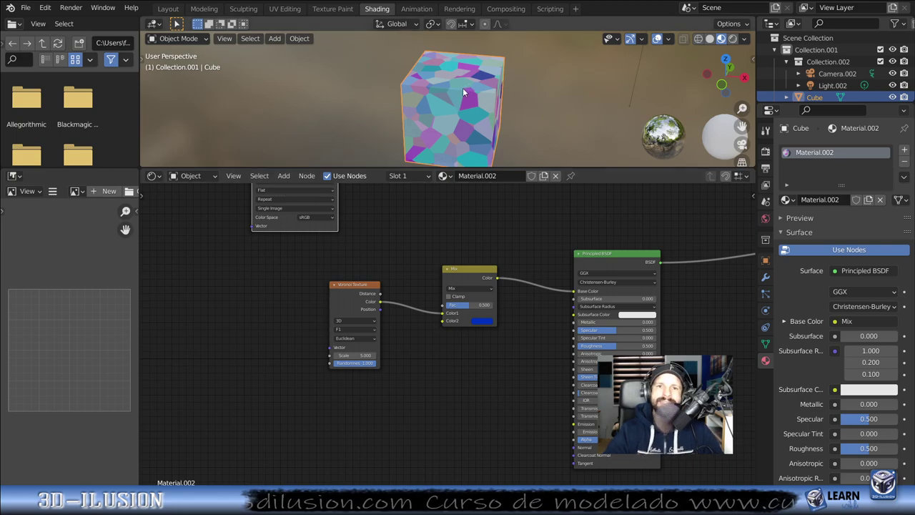
{"action": "scroll", "coordinate": [465, 85], "scroll_direction": "up", "scroll_amount": 4}
{"action": "scroll", "coordinate": [465, 84], "scroll_direction": "up", "scroll_amount": 3}
{"action": "scroll", "coordinate": [466, 84], "scroll_direction": "down", "scroll_amount": 2}
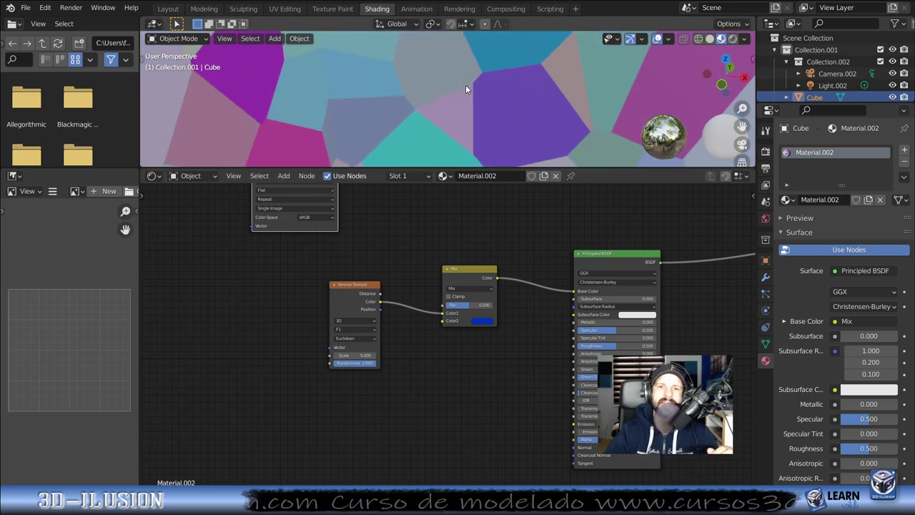
{"action": "scroll", "coordinate": [465, 84], "scroll_direction": "up", "scroll_amount": 1}
{"action": "scroll", "coordinate": [458, 107], "scroll_direction": "down", "scroll_amount": 2}
{"action": "scroll", "coordinate": [446, 128], "scroll_direction": "down", "scroll_amount": 3}
{"action": "scroll", "coordinate": [444, 130], "scroll_direction": "down", "scroll_amount": 3}
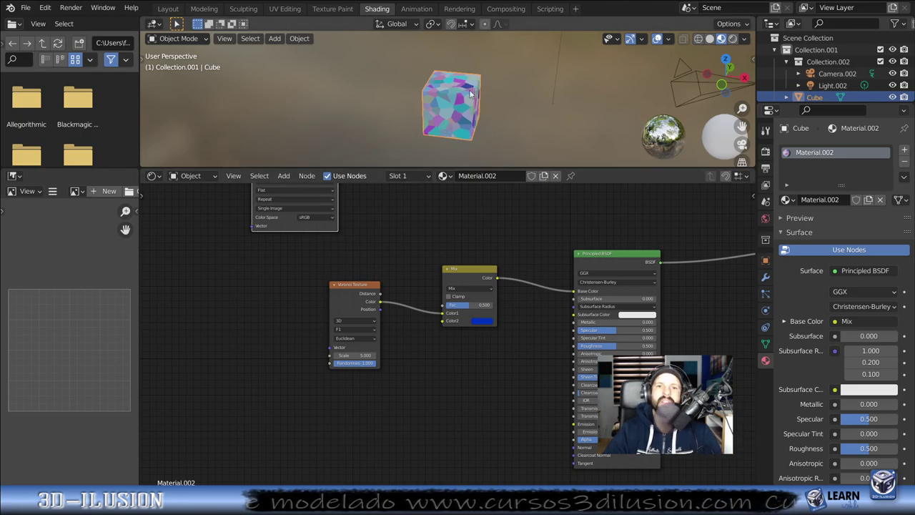
{"action": "scroll", "coordinate": [466, 125], "scroll_direction": "up", "scroll_amount": 1}
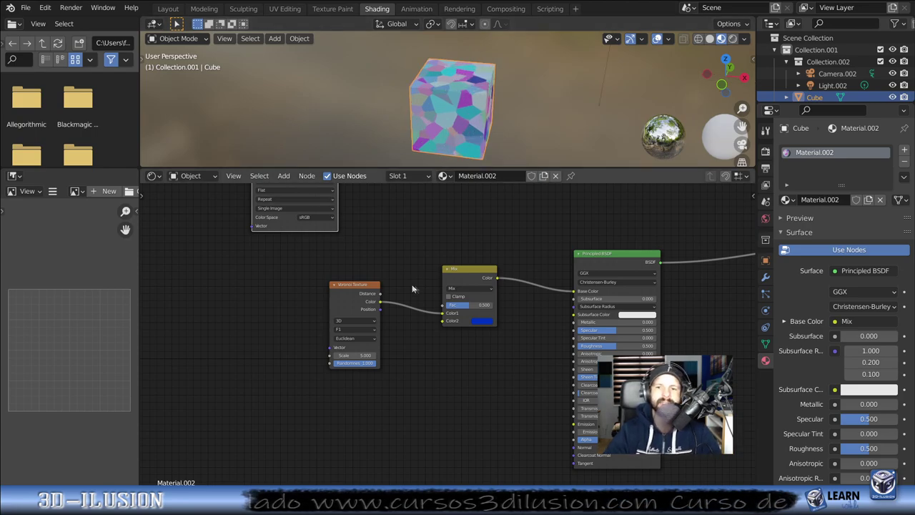
{"action": "scroll", "coordinate": [442, 353], "scroll_direction": "up", "scroll_amount": 1}
{"action": "middle_click_drag", "start_coordinate": [421, 366], "coordinate": [505, 383]}
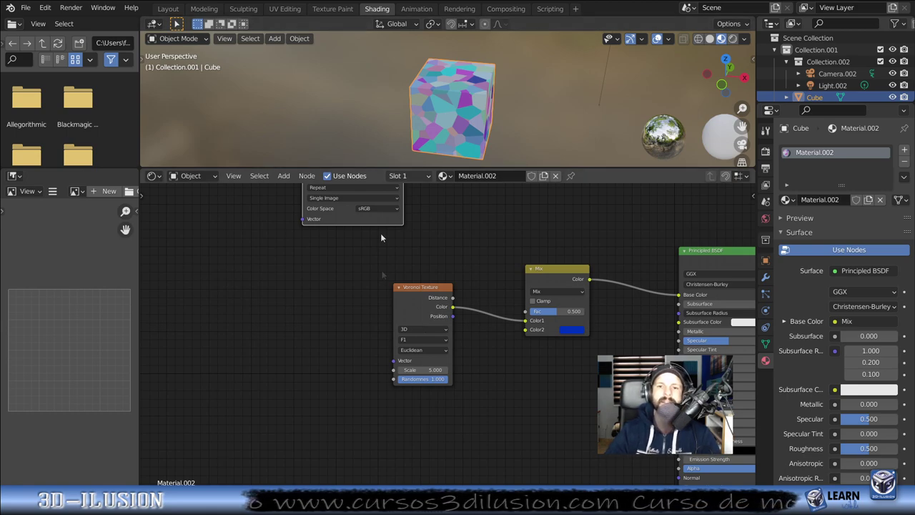
Step: Select the Voronoi Texture node and pan the node tree to bring Material Output into view
{"action": "left_click", "coordinate": [418, 300]}
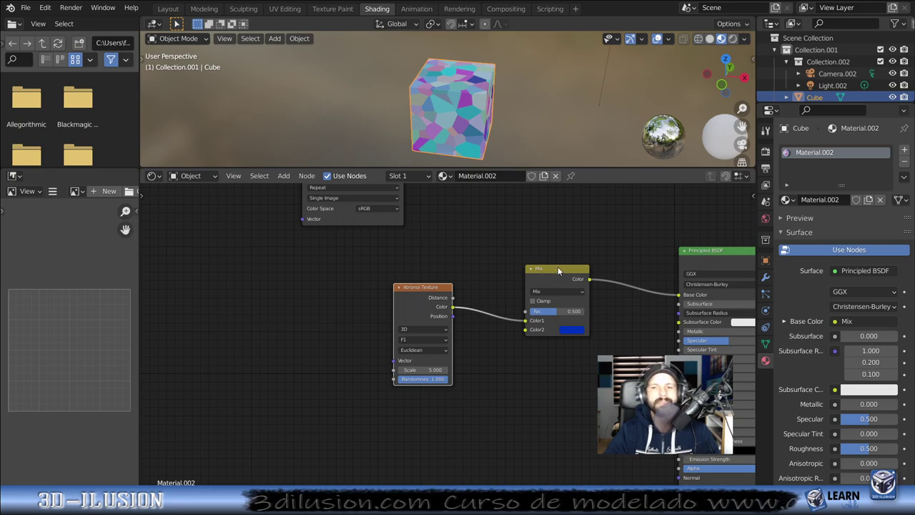
{"action": "middle_click_drag", "start_coordinate": [665, 266], "coordinate": [468, 243]}
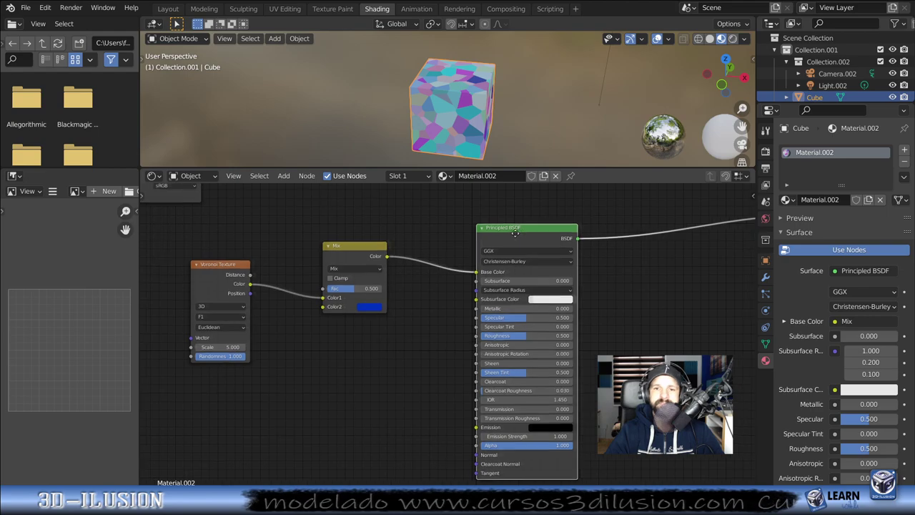
{"action": "middle_click_drag", "start_coordinate": [528, 230], "coordinate": [431, 235]}
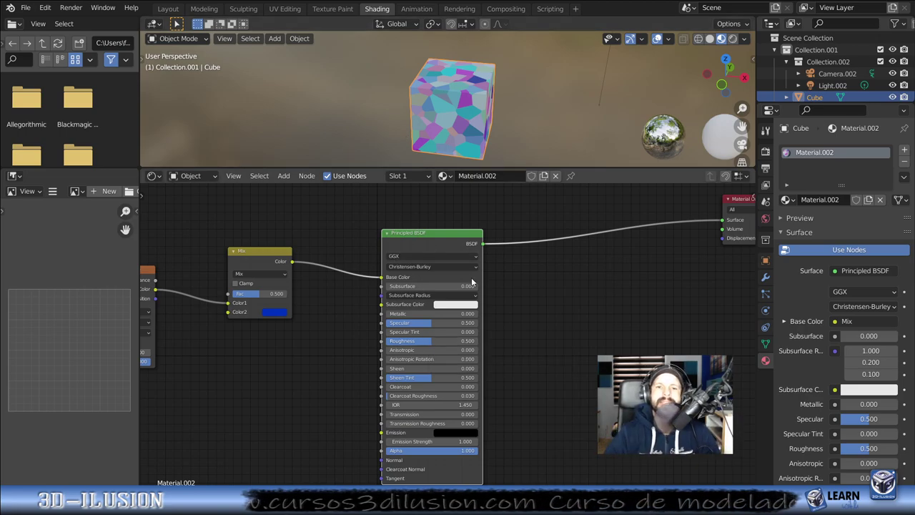
{"action": "scroll", "coordinate": [471, 283], "scroll_direction": "up", "scroll_amount": 1}
{"action": "scroll", "coordinate": [472, 283], "scroll_direction": "up", "scroll_amount": 1}
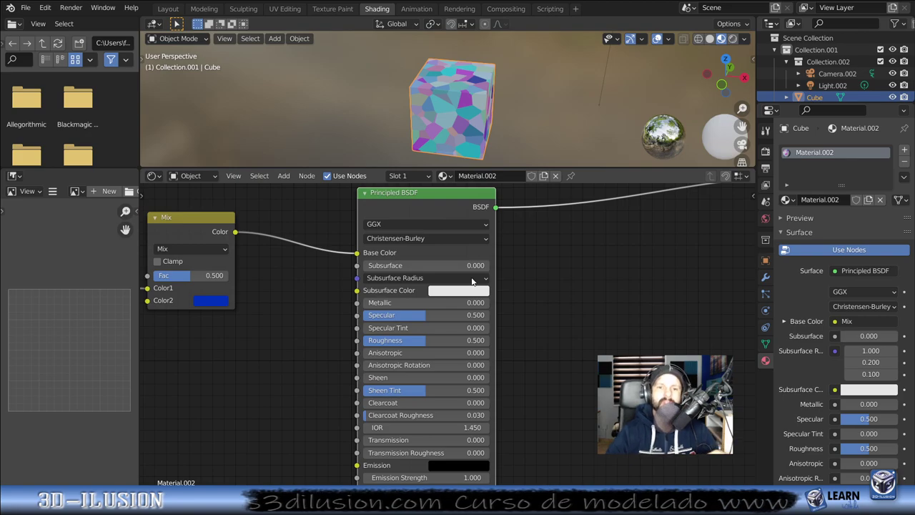
{"action": "scroll", "coordinate": [367, 331], "scroll_direction": "down", "scroll_amount": 2}
{"action": "scroll", "coordinate": [367, 331], "scroll_direction": "down", "scroll_amount": 1}
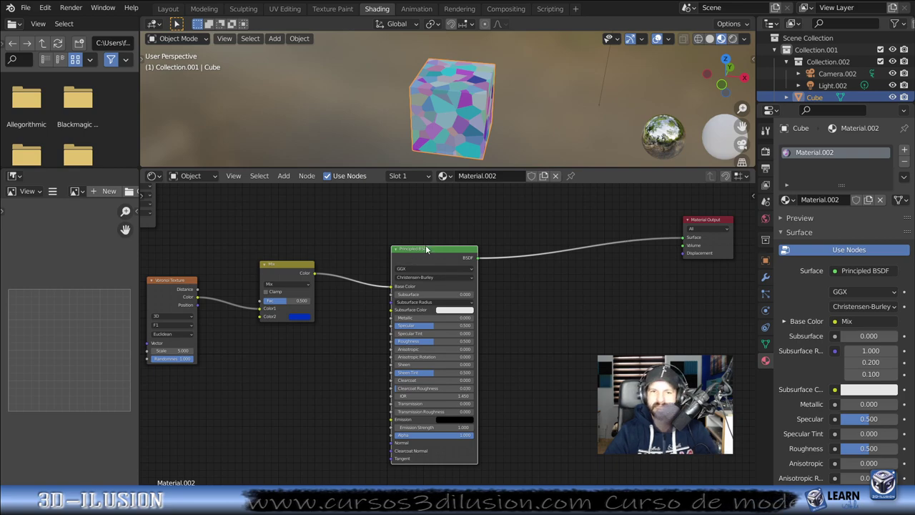
Step: Replace the Principled BSDF with a Diffuse BSDF fed by the Mix colour and linked to the output
{"action": "key", "text": "x"}
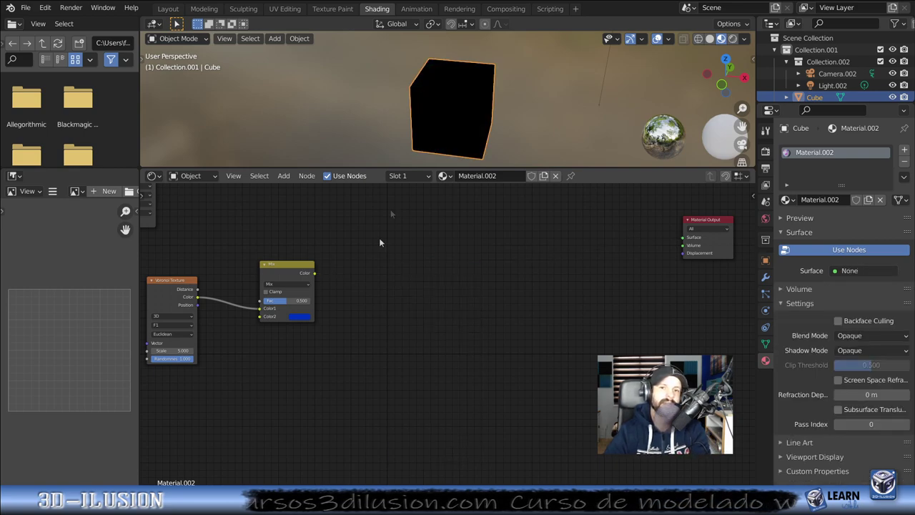
{"action": "key", "text": "shift+a"}
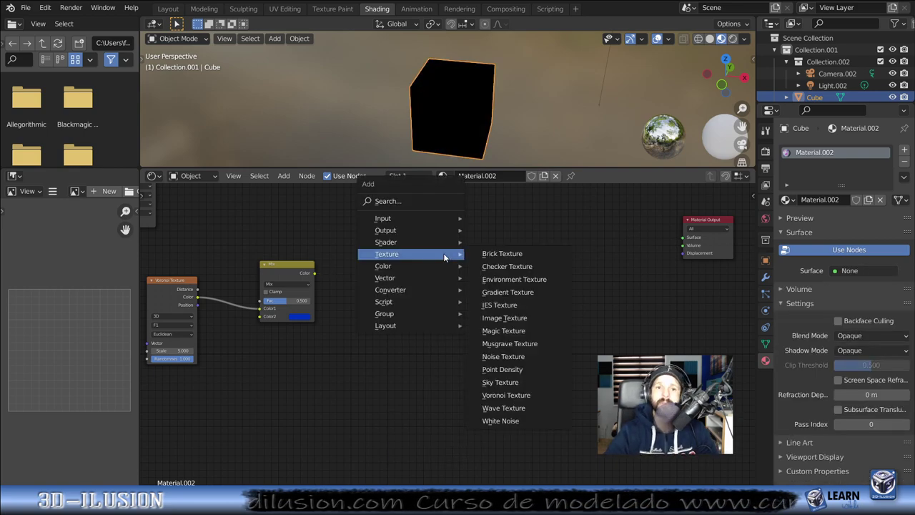
{"action": "mouse_move", "coordinate": [386, 242]}
{"action": "left_click", "coordinate": [501, 254]}
{"action": "left_click", "coordinate": [528, 254]}
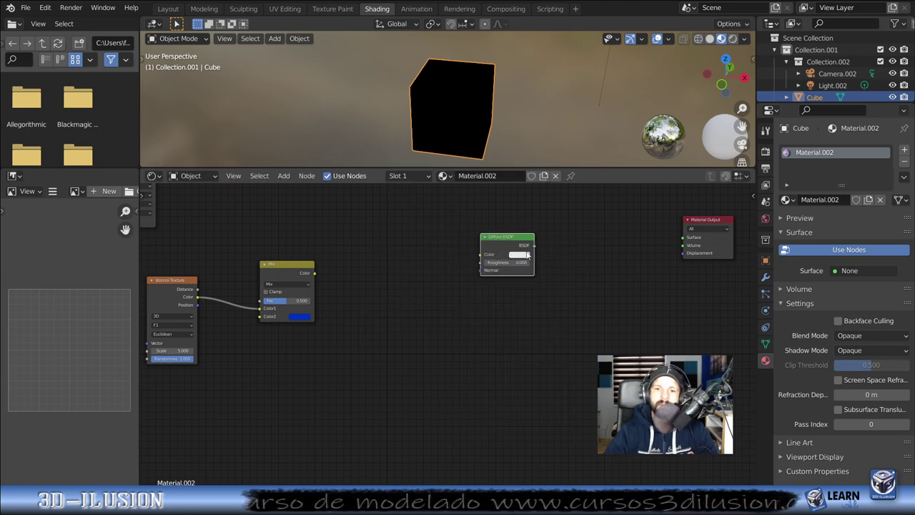
{"action": "left_click_drag", "start_coordinate": [535, 245], "coordinate": [684, 236]}
{"action": "left_click_drag", "start_coordinate": [313, 273], "coordinate": [480, 254]}
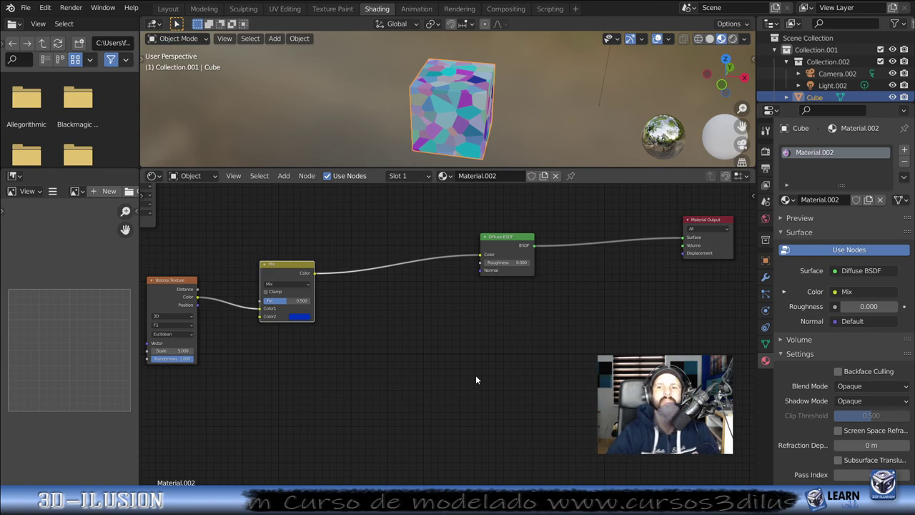
Step: Unlink the Mix colour from the Diffuse BSDF and delete the trial Diffuse node
{"action": "scroll", "coordinate": [486, 348], "scroll_direction": "up", "scroll_amount": 2}
{"action": "right_click_drag", "start_coordinate": [400, 222], "coordinate": [400, 301], "text": "ctrl"}
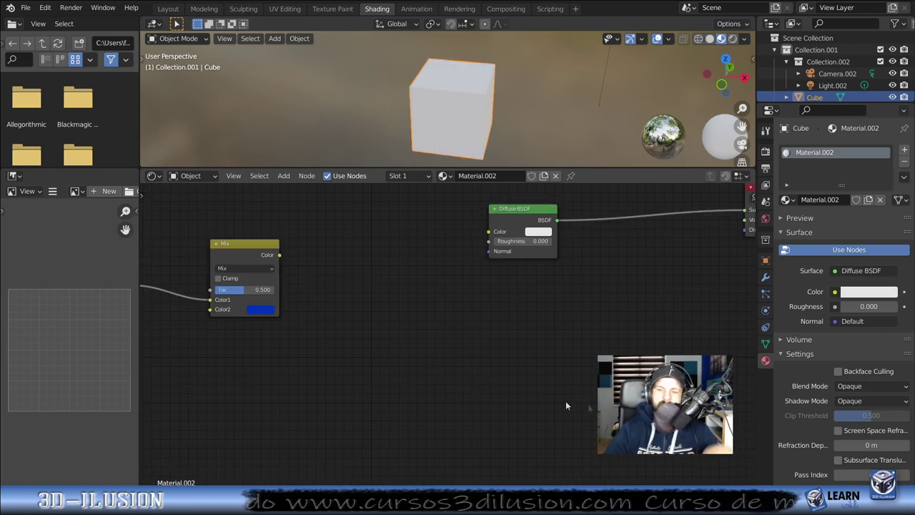
{"action": "scroll", "coordinate": [496, 346], "scroll_direction": "down", "scroll_amount": 1}
{"action": "scroll", "coordinate": [400, 322], "scroll_direction": "down", "scroll_amount": 1}
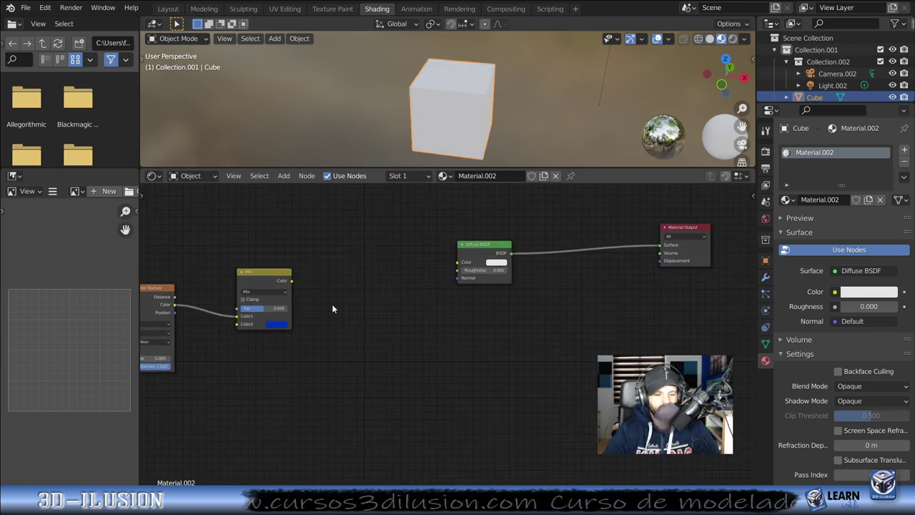
{"action": "key", "text": "shift+a"}
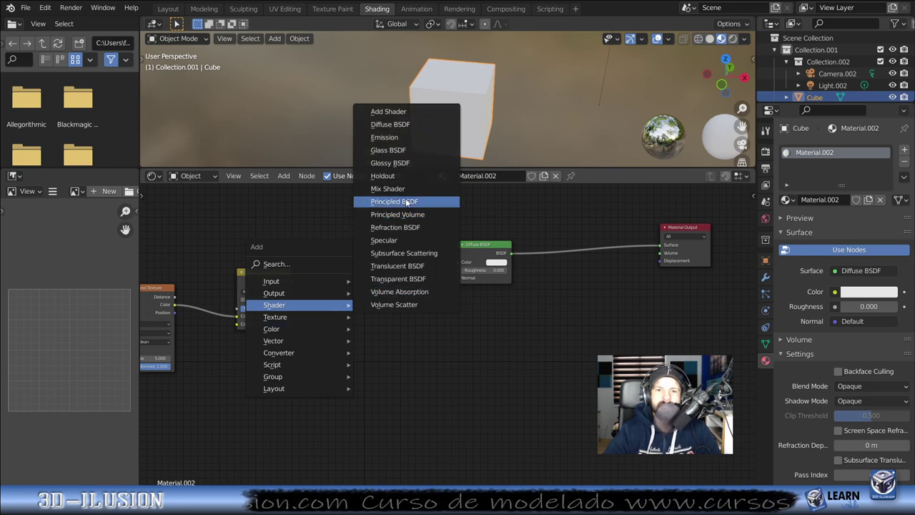
{"action": "key", "text": "Escape"}
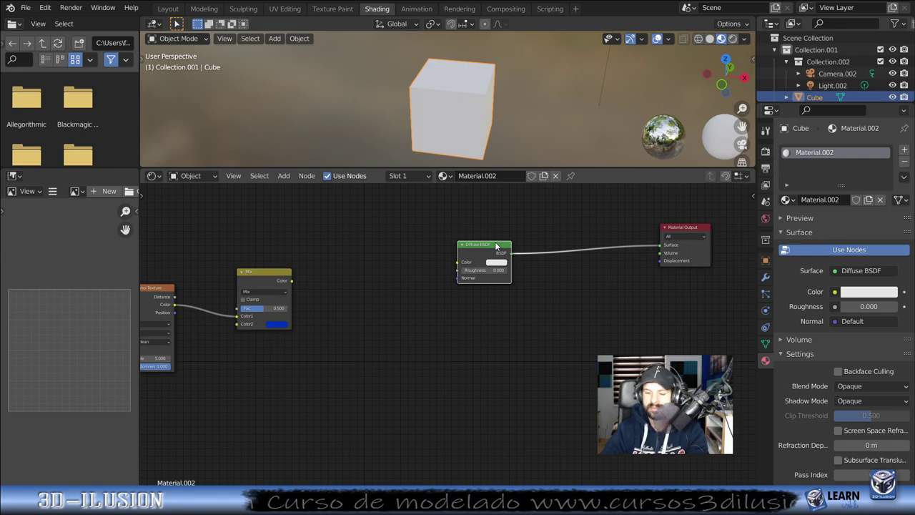
{"action": "key", "text": "x"}
{"action": "key", "text": "shift+a"}
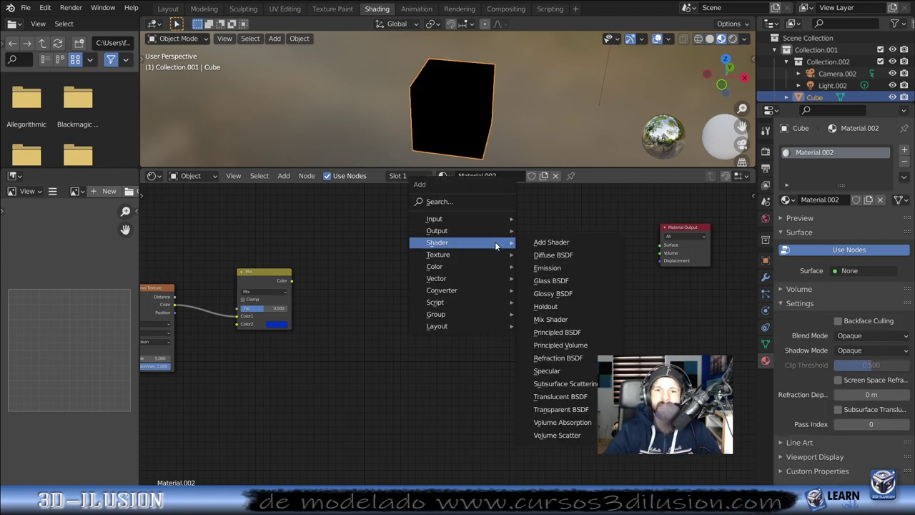
Step: Add a Glass BSDF node and connect it to the Material Output Surface
{"action": "left_click", "coordinate": [561, 289]}
{"action": "left_click", "coordinate": [574, 259]}
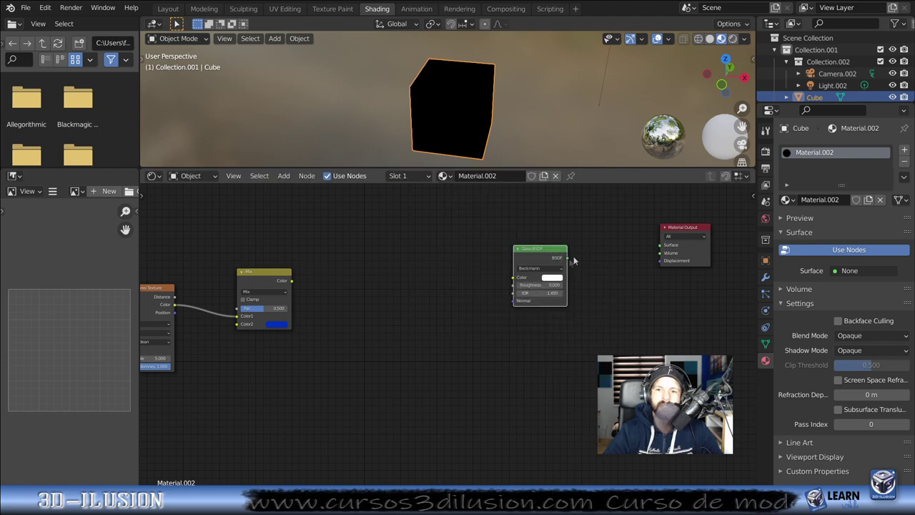
{"action": "left_click_drag", "start_coordinate": [567, 257], "coordinate": [659, 244]}
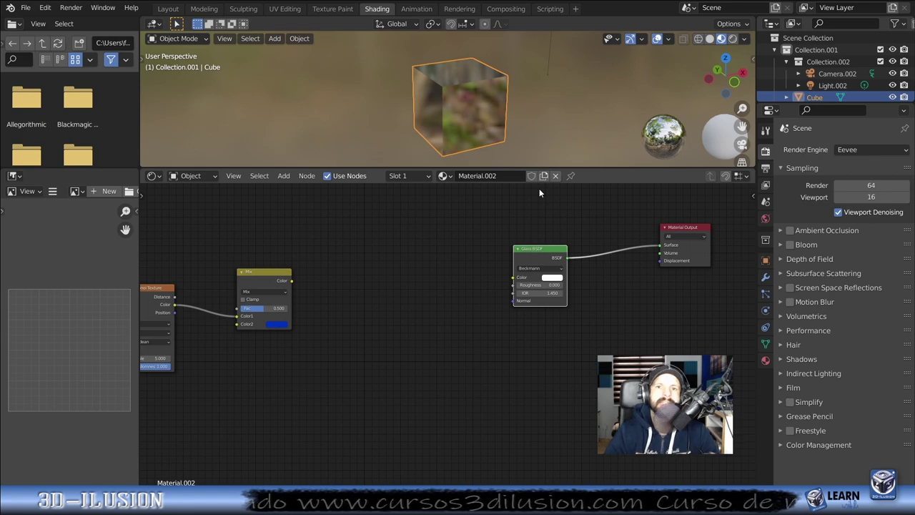
{"action": "middle_click_drag", "start_coordinate": [464, 258], "coordinate": [423, 286]}
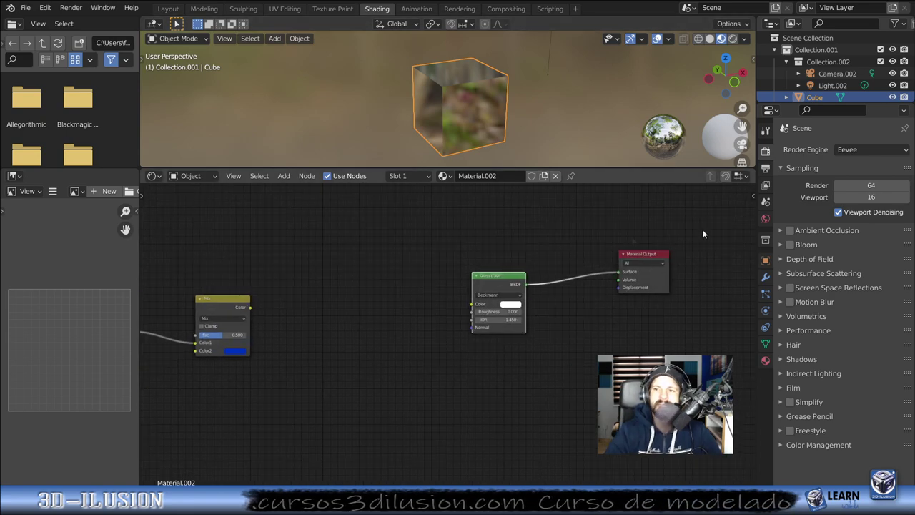
Step: Enable Screen Space Reflections and view the cube front-on in Rendered shading
{"action": "left_click", "coordinate": [790, 287]}
{"action": "left_click", "coordinate": [783, 287]}
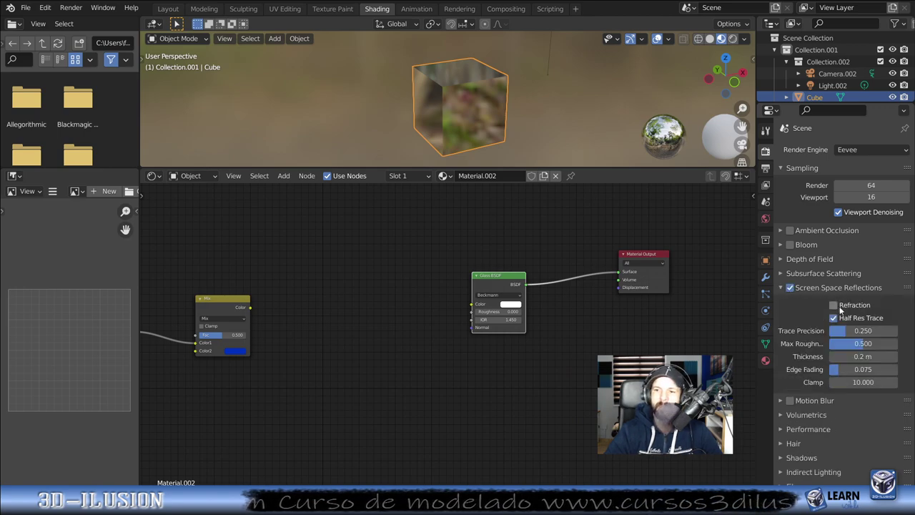
{"action": "left_click", "coordinate": [733, 39]}
{"action": "mouse_move", "coordinate": [443, 112]}
{"action": "middle_mouse_down"}
{"action": "mouse_move", "coordinate": [533, 90]}
{"action": "mouse_move", "coordinate": [500, 88]}
{"action": "middle_mouse_up"}
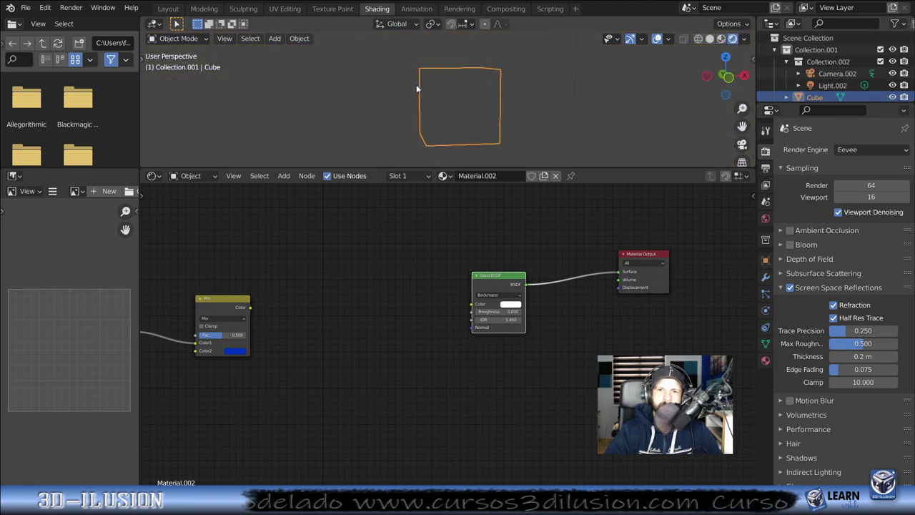
{"action": "scroll", "coordinate": [427, 315], "scroll_direction": "up", "scroll_amount": 2}
Step: Delete the Voronoi Texture and Mix nodes and move the image texture node right
{"action": "mouse_move", "coordinate": [426, 315]}
{"action": "middle_mouse_down"}
{"action": "mouse_move", "coordinate": [561, 336]}
{"action": "mouse_move", "coordinate": [394, 331]}
{"action": "mouse_move", "coordinate": [389, 338]}
{"action": "middle_mouse_up"}
{"action": "scroll", "coordinate": [389, 339], "scroll_direction": "down", "scroll_amount": 2}
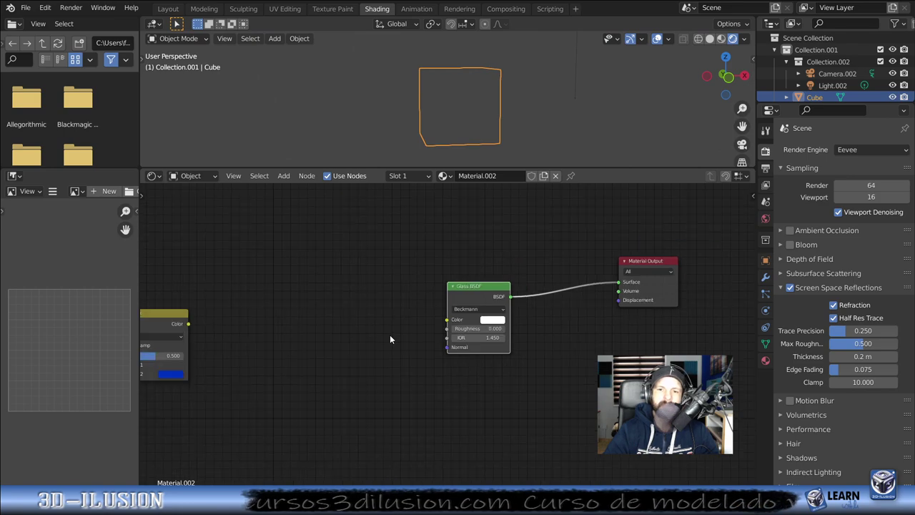
{"action": "scroll", "coordinate": [390, 338], "scroll_direction": "down", "scroll_amount": 1}
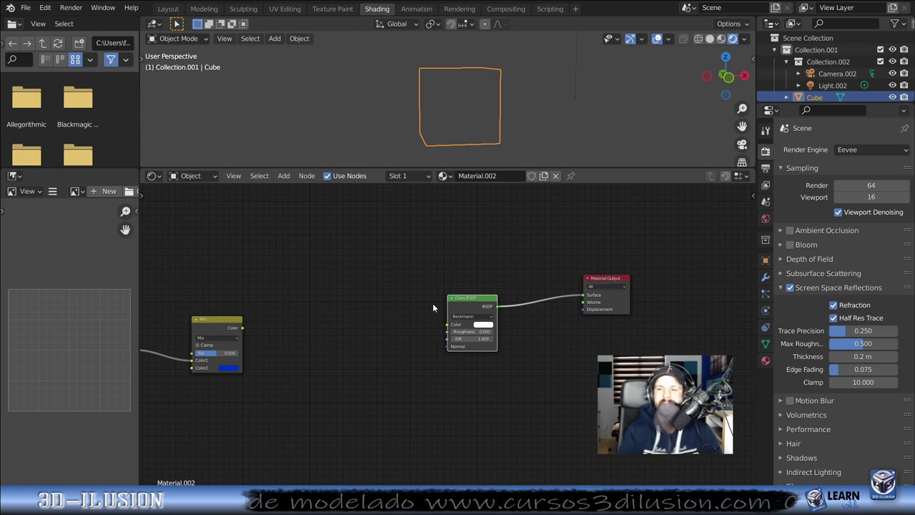
{"action": "scroll", "coordinate": [440, 311], "scroll_direction": "down", "scroll_amount": 2}
{"action": "middle_click_drag", "start_coordinate": [389, 332], "coordinate": [572, 304]}
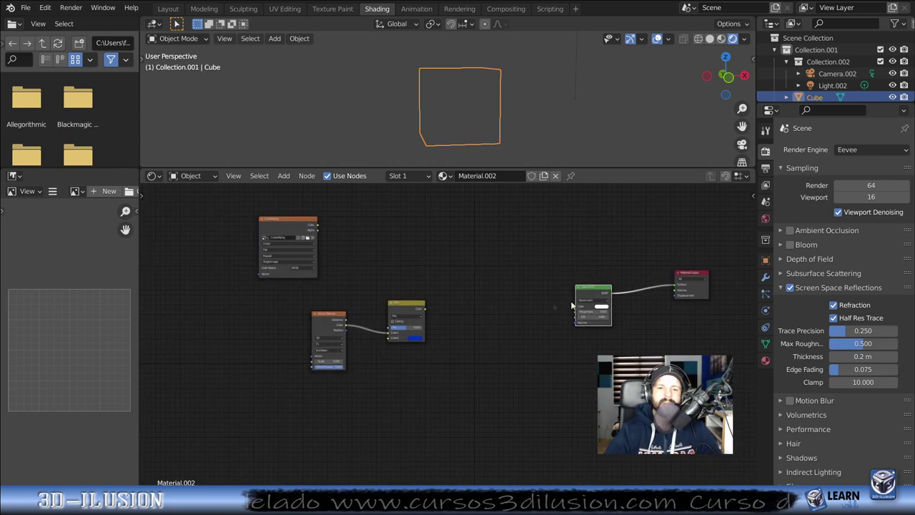
{"action": "left_click_drag", "start_coordinate": [300, 284], "coordinate": [479, 398]}
{"action": "key", "text": "x"}
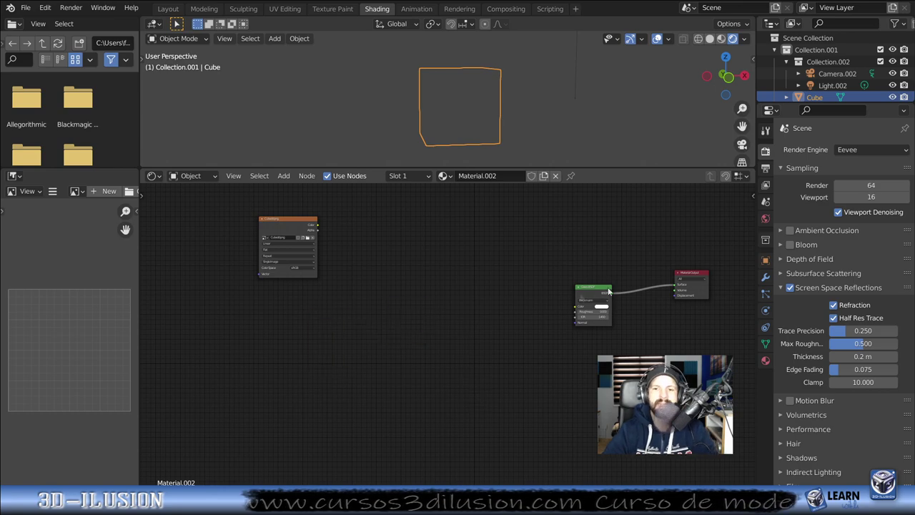
{"action": "left_click_drag", "start_coordinate": [299, 214], "coordinate": [395, 246]}
{"action": "scroll", "coordinate": [376, 213], "scroll_direction": "up", "scroll_amount": 3}
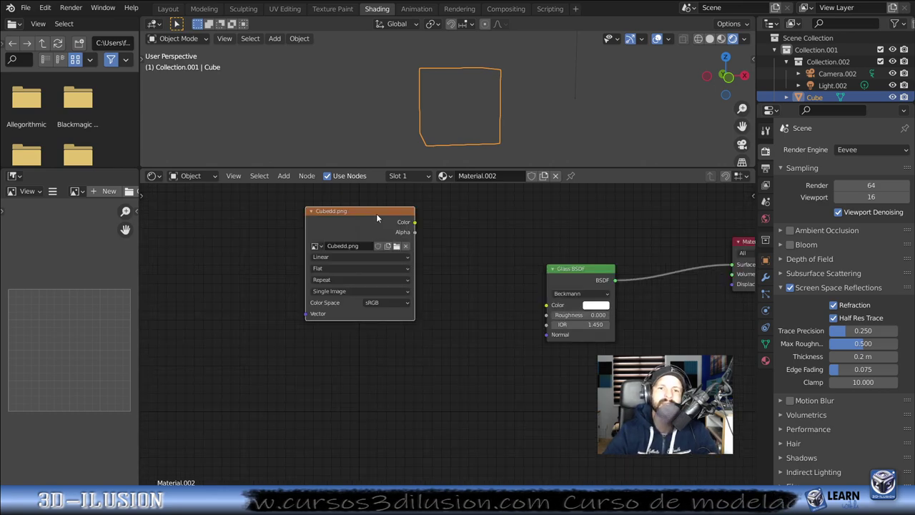
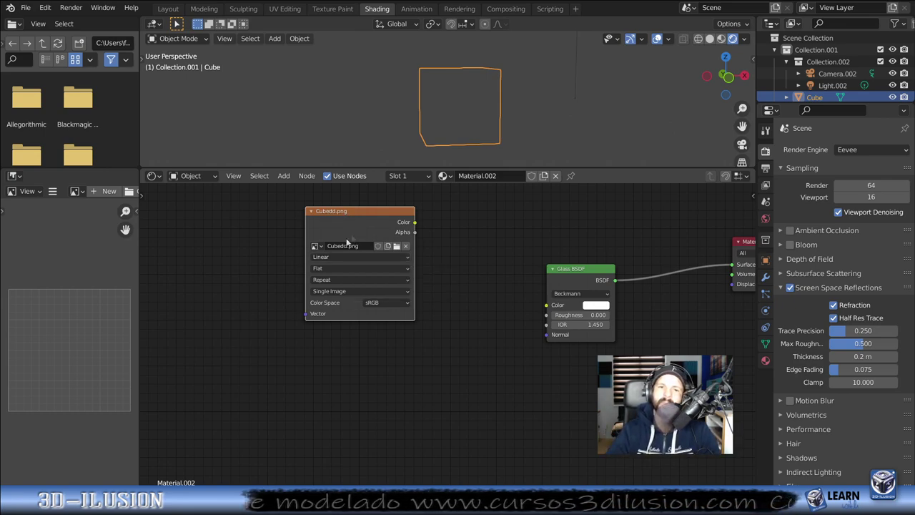
Step: Review the Eevee render settings, switching Ambient Occlusion on and then back off
{"action": "scroll", "coordinate": [487, 86], "scroll_direction": "down", "scroll_amount": 3}
{"action": "scroll", "coordinate": [488, 86], "scroll_direction": "down", "scroll_amount": 3}
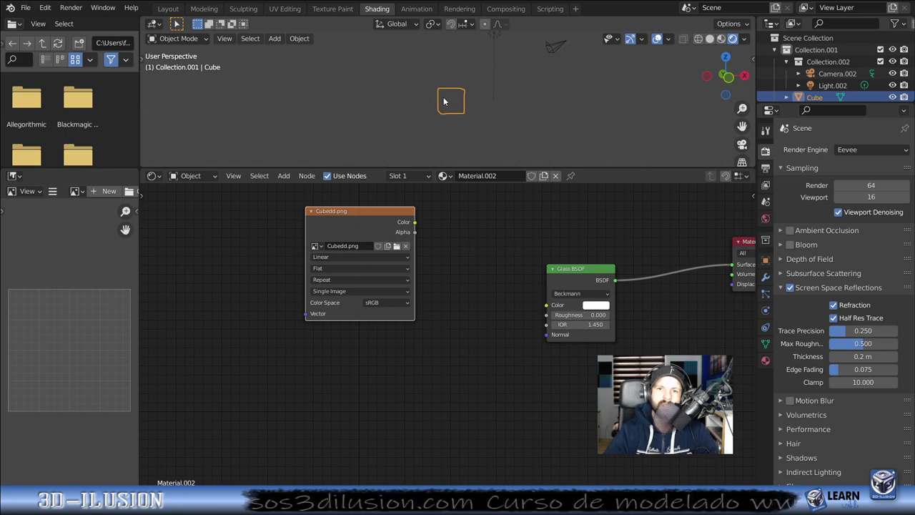
{"action": "scroll", "coordinate": [443, 101], "scroll_direction": "up", "scroll_amount": 5}
{"action": "scroll", "coordinate": [443, 101], "scroll_direction": "up", "scroll_amount": 4}
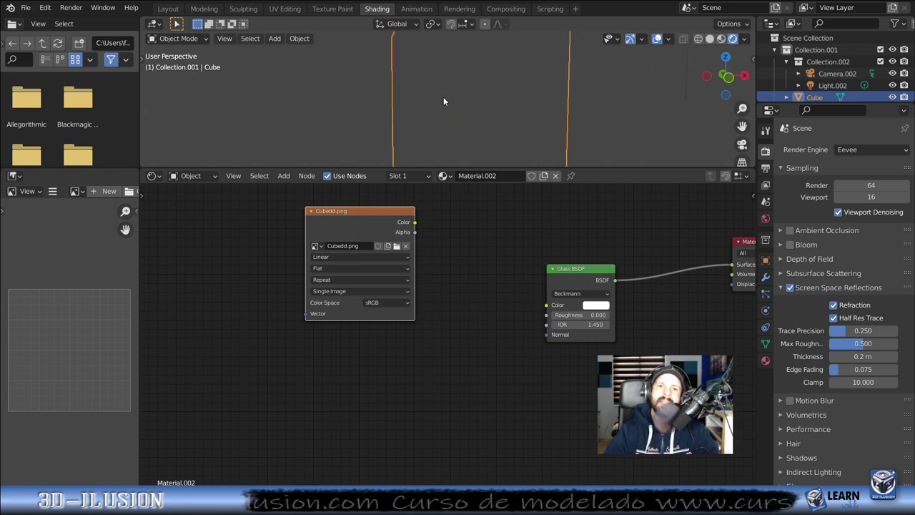
{"action": "scroll", "coordinate": [443, 101], "scroll_direction": "down", "scroll_amount": 4}
{"action": "scroll", "coordinate": [444, 101], "scroll_direction": "down", "scroll_amount": 5}
{"action": "scroll", "coordinate": [443, 101], "scroll_direction": "down", "scroll_amount": 1}
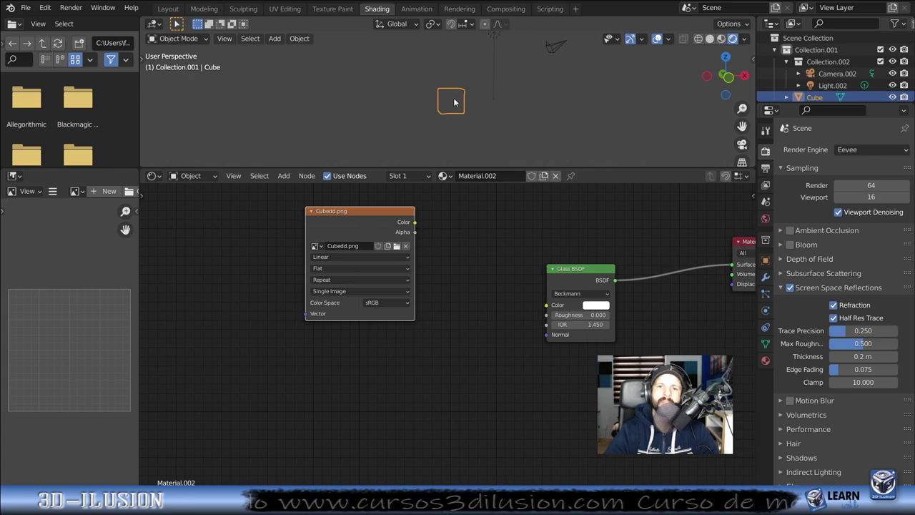
{"action": "scroll", "coordinate": [454, 102], "scroll_direction": "up", "scroll_amount": 1}
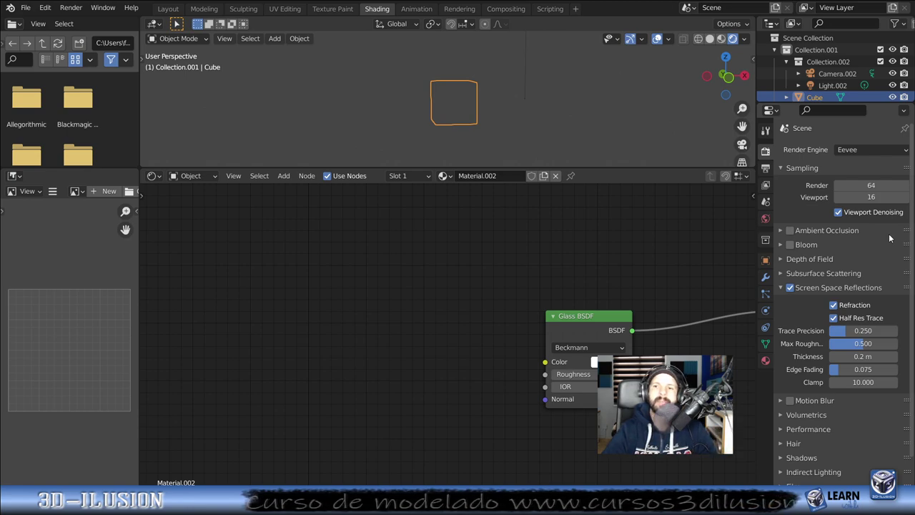
{"action": "left_click", "coordinate": [784, 231]}
{"action": "left_click", "coordinate": [790, 231]}
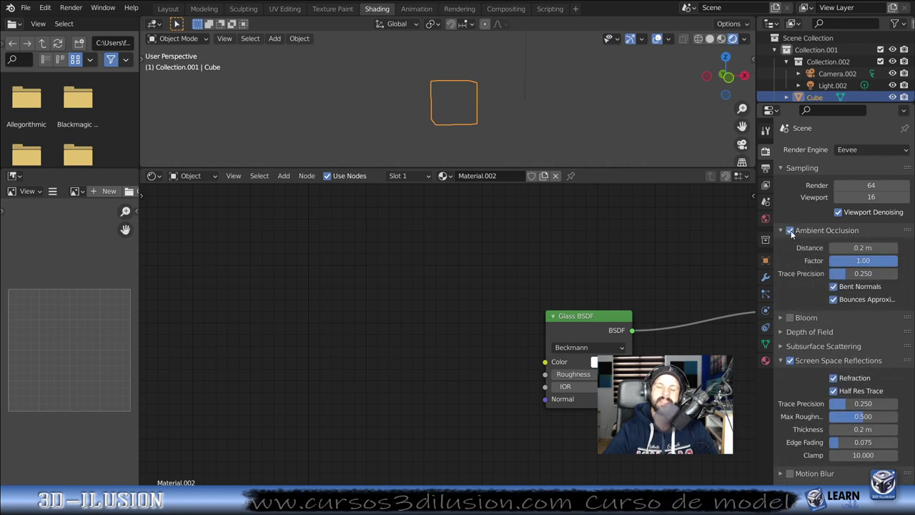
{"action": "left_click", "coordinate": [790, 231]}
{"action": "scroll", "coordinate": [786, 300], "scroll_direction": "down", "scroll_amount": 3}
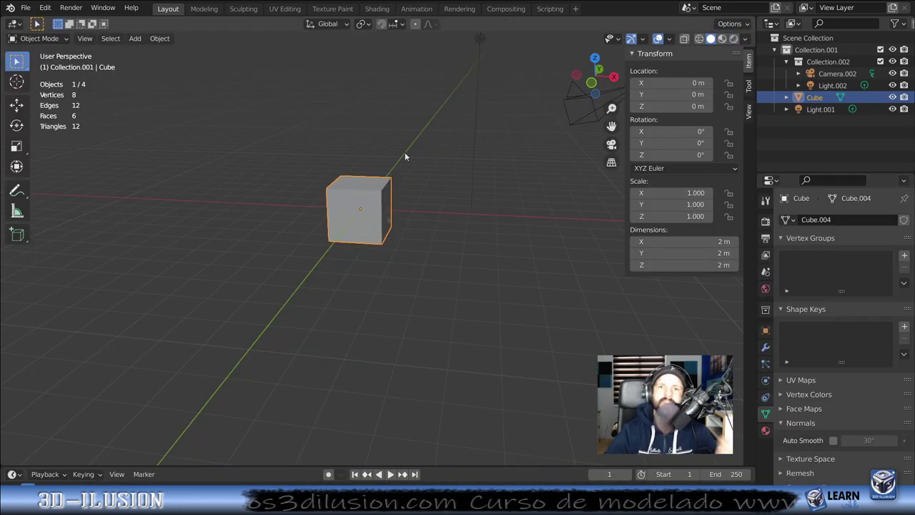
Step: Show the scene in front orthographic view with the cube selected and the Add menu showing
{"action": "left_click", "coordinate": [477, 41]}
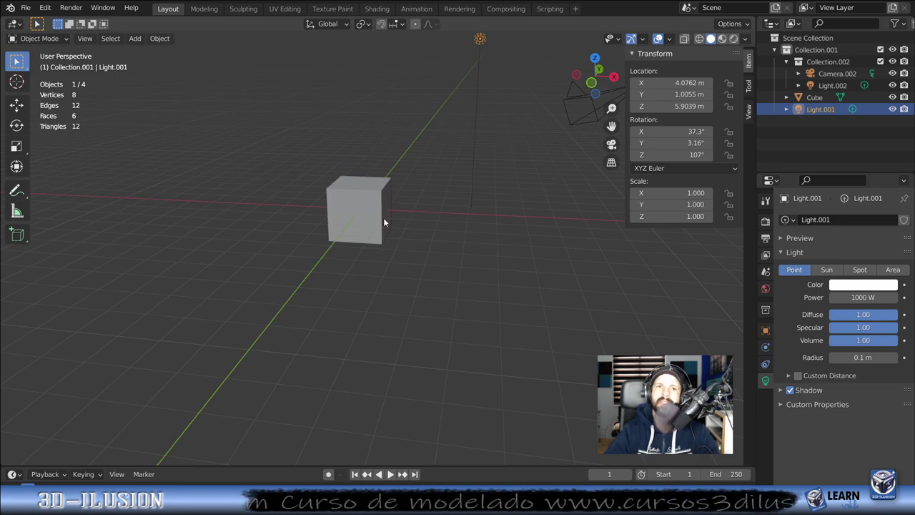
{"action": "mouse_move", "coordinate": [383, 223]}
{"action": "middle_mouse_down"}
{"action": "mouse_move", "coordinate": [356, 198]}
{"action": "mouse_move", "coordinate": [315, 188]}
{"action": "middle_mouse_up"}
{"action": "mouse_move", "coordinate": [378, 230]}
{"action": "middle_mouse_down"}
{"action": "mouse_move", "coordinate": [483, 232]}
{"action": "mouse_move", "coordinate": [509, 208]}
{"action": "middle_mouse_up"}
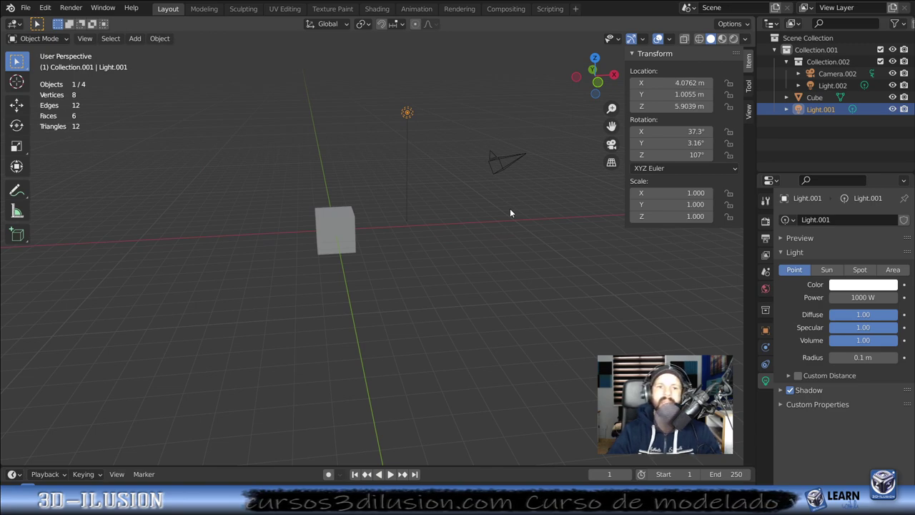
{"action": "key", "text": "KP_1"}
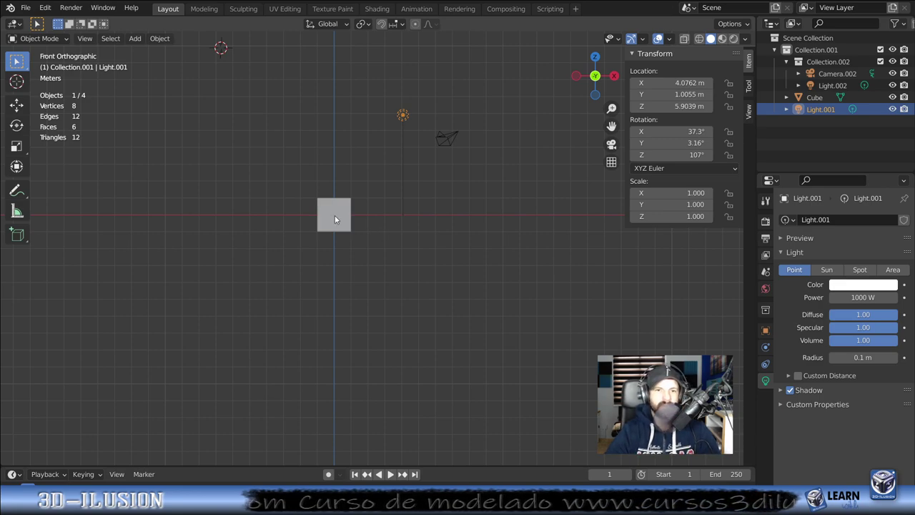
{"action": "left_click", "coordinate": [335, 216]}
{"action": "key", "text": "shift+a"}
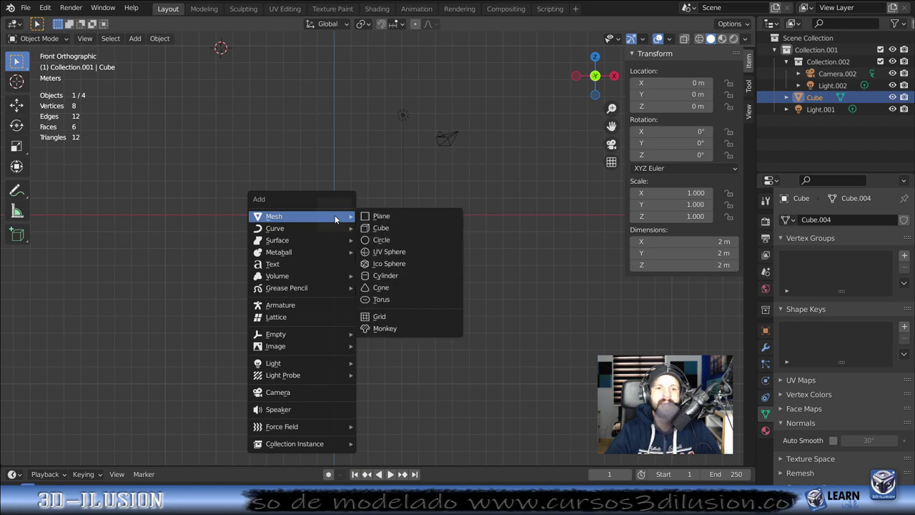
{"action": "mouse_move", "coordinate": [283, 374]}
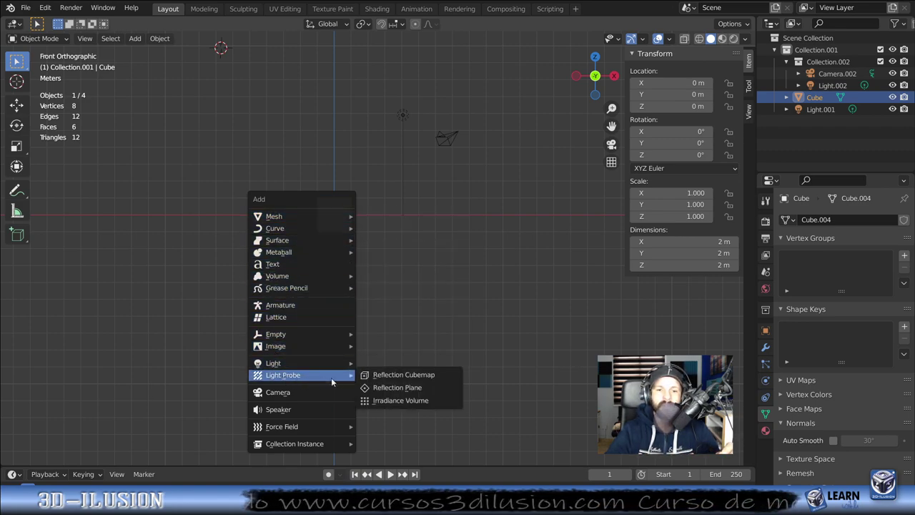
Step: Add an Irradiance Volume light probe over the cube and scale it to 1.655
{"action": "left_click", "coordinate": [398, 403]}
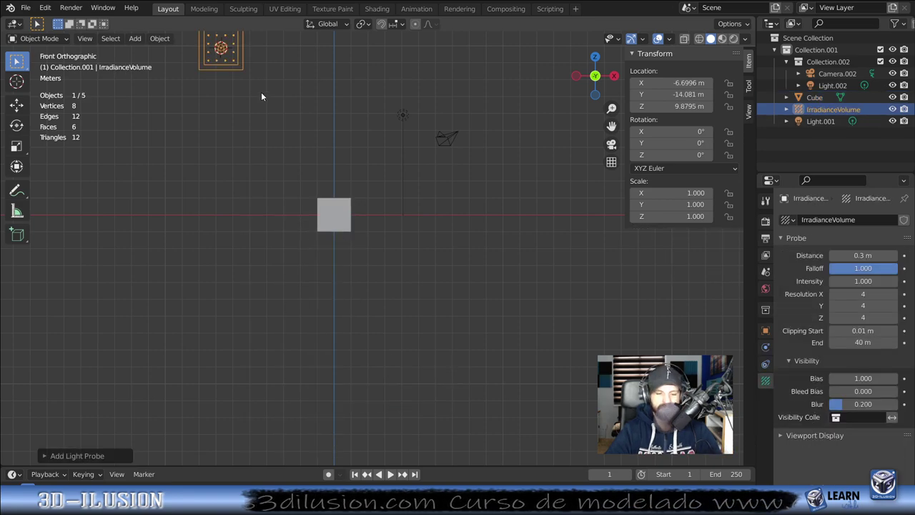
{"action": "key", "text": "g"}
{"action": "left_click", "coordinate": [361, 240]}
{"action": "key", "text": "s"}
{"action": "left_click", "coordinate": [376, 251]}
{"action": "mouse_move", "coordinate": [376, 251]}
{"action": "middle_mouse_down"}
{"action": "mouse_move", "coordinate": [310, 286]}
{"action": "mouse_move", "coordinate": [288, 272]}
{"action": "mouse_move", "coordinate": [182, 342]}
{"action": "middle_mouse_up"}
Step: From top view, recentre the irradiance volume on the cube, then select the cube
{"action": "key", "text": "KP_7"}
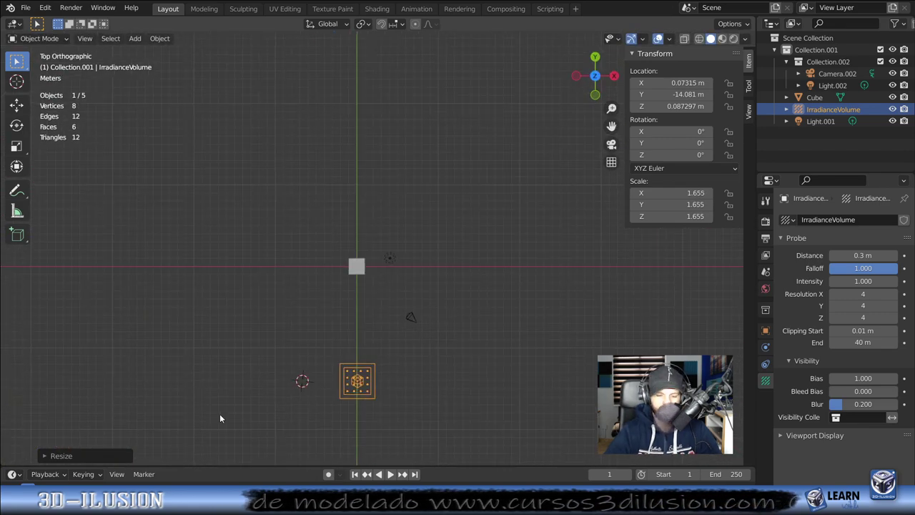
{"action": "key", "text": "g"}
{"action": "left_click", "coordinate": [221, 310]}
{"action": "mouse_move", "coordinate": [229, 329]}
{"action": "middle_mouse_down"}
{"action": "mouse_move", "coordinate": [311, 329]}
{"action": "mouse_move", "coordinate": [274, 296]}
{"action": "mouse_move", "coordinate": [198, 189]}
{"action": "mouse_move", "coordinate": [288, 239]}
{"action": "mouse_move", "coordinate": [355, 261]}
{"action": "mouse_move", "coordinate": [472, 276]}
{"action": "middle_mouse_up"}
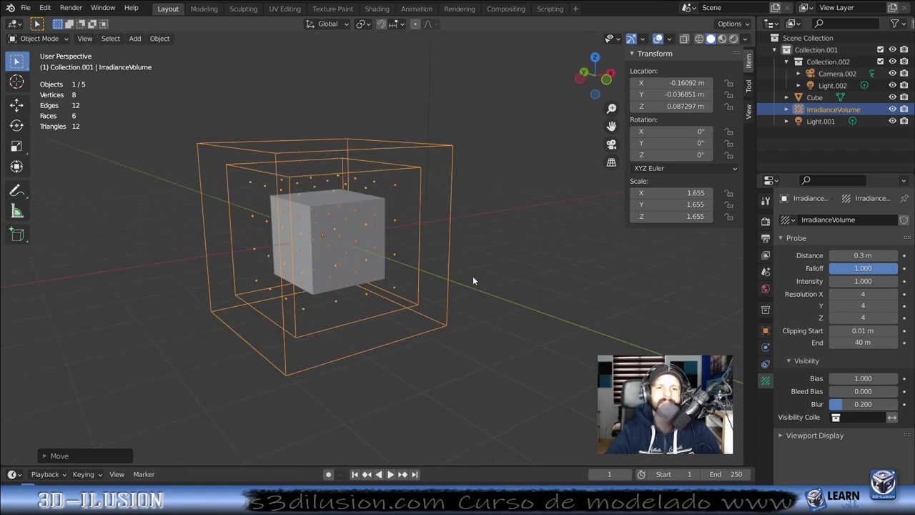
{"action": "left_click", "coordinate": [330, 230]}
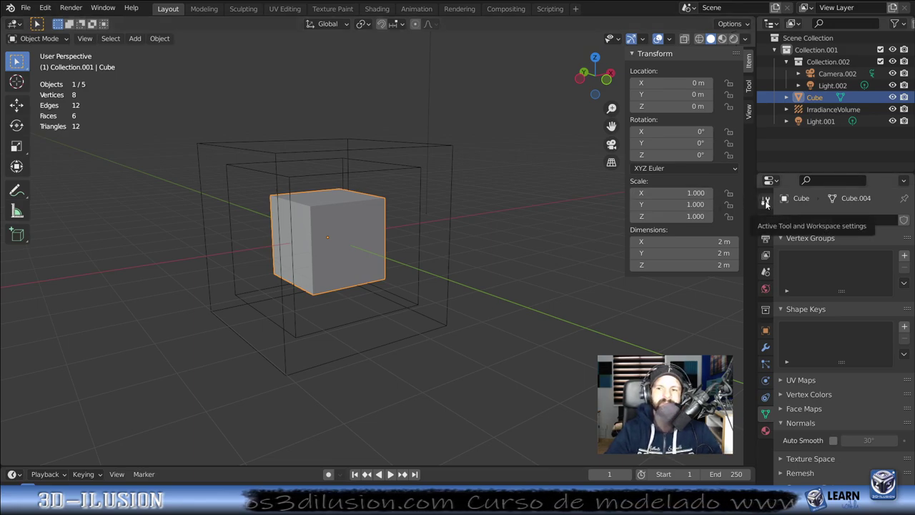
Step: Select the irradiance volume and view it in Rendered shading with the Render Properties showing
{"action": "left_click", "coordinate": [366, 173]}
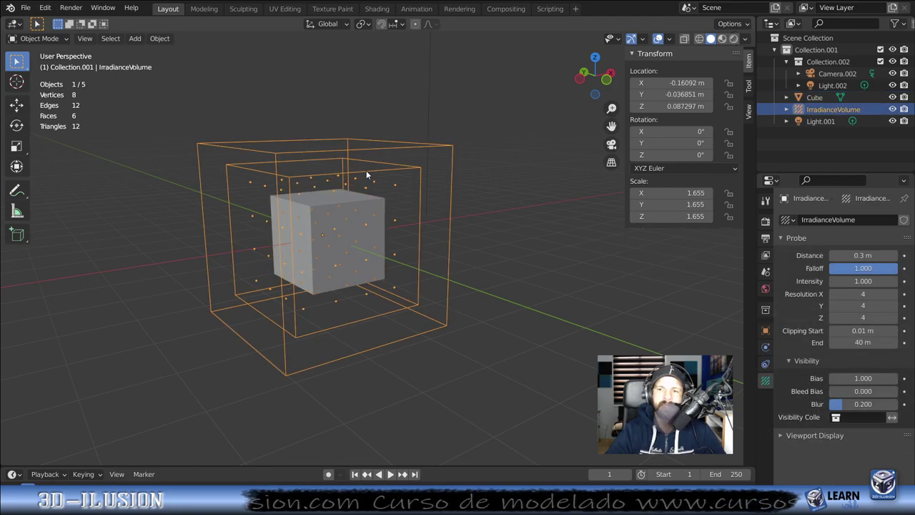
{"action": "mouse_move", "coordinate": [427, 306]}
{"action": "middle_mouse_down"}
{"action": "mouse_move", "coordinate": [367, 311]}
{"action": "mouse_move", "coordinate": [428, 306]}
{"action": "middle_mouse_up"}
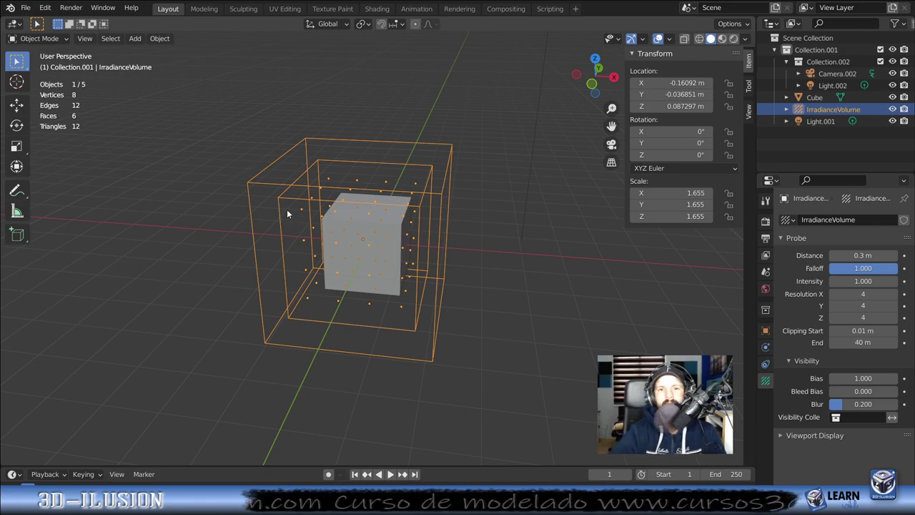
{"action": "scroll", "coordinate": [428, 272], "scroll_direction": "down", "scroll_amount": 3}
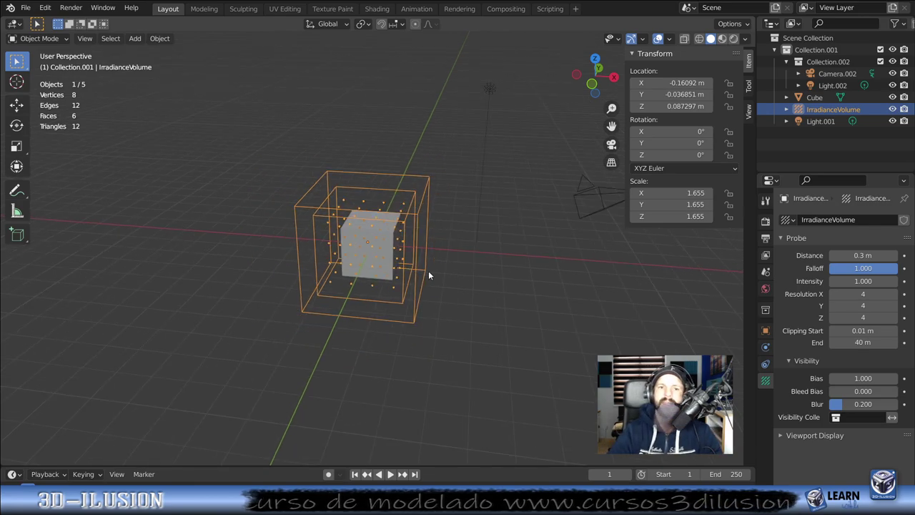
{"action": "middle_click_drag", "start_coordinate": [429, 272], "coordinate": [536, 179]}
{"action": "left_click", "coordinate": [734, 39]}
{"action": "mouse_move", "coordinate": [352, 258]}
{"action": "middle_mouse_down"}
{"action": "mouse_move", "coordinate": [453, 253]}
{"action": "mouse_move", "coordinate": [303, 264]}
{"action": "middle_mouse_up"}
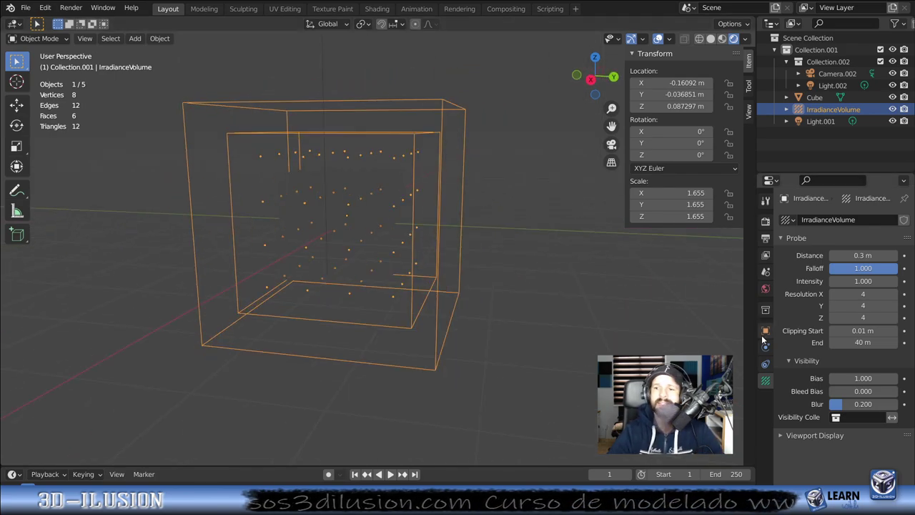
{"action": "left_click", "coordinate": [765, 201]}
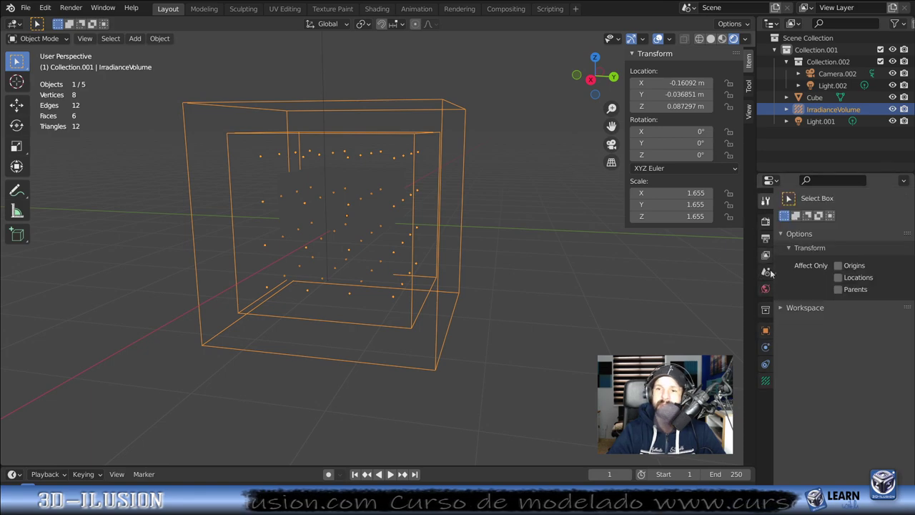
{"action": "left_click", "coordinate": [765, 221]}
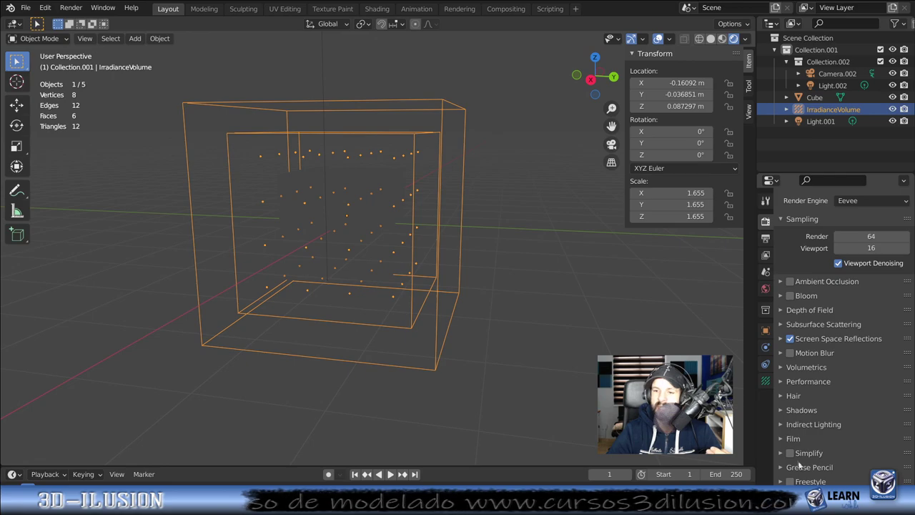
Step: Expand the Indirect Lighting bake options and place the 3D cursor beside the volume
{"action": "left_click", "coordinate": [790, 424]}
{"action": "scroll", "coordinate": [784, 425], "scroll_direction": "down", "scroll_amount": 2}
{"action": "scroll", "coordinate": [785, 423], "scroll_direction": "down", "scroll_amount": 3}
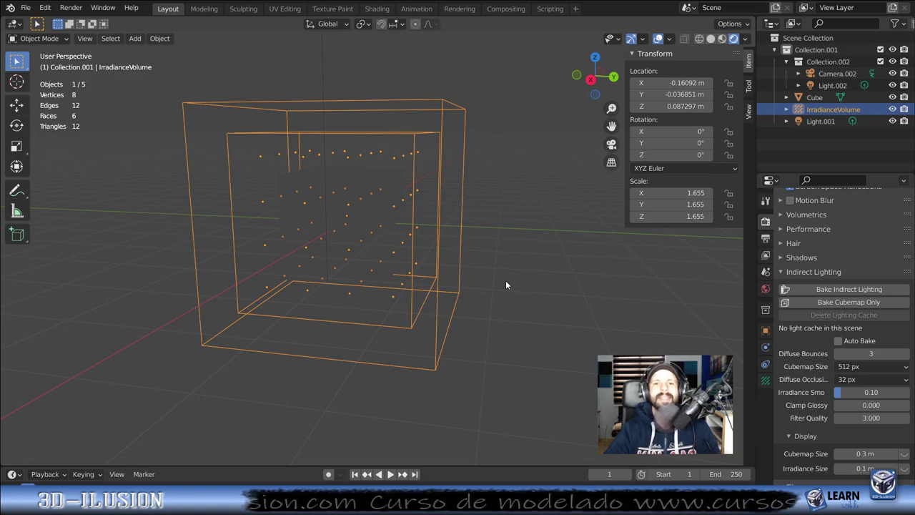
{"action": "right_click", "coordinate": [560, 283], "text": "shift"}
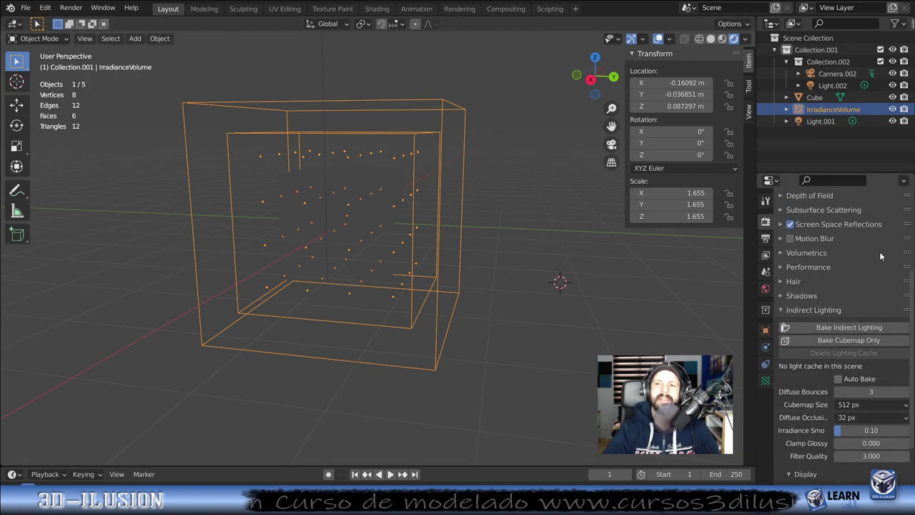
{"action": "scroll", "coordinate": [879, 252], "scroll_direction": "up", "scroll_amount": 6}
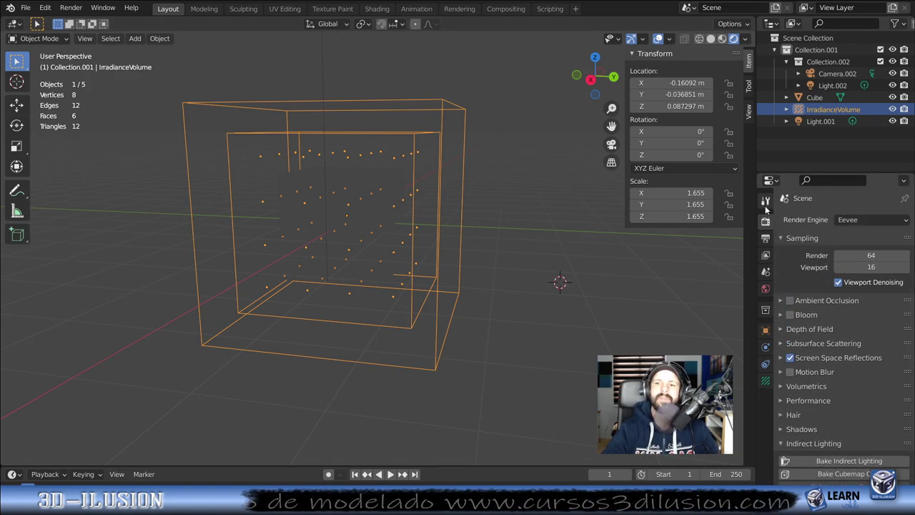
{"action": "left_click", "coordinate": [765, 206]}
{"action": "left_click", "coordinate": [767, 223]}
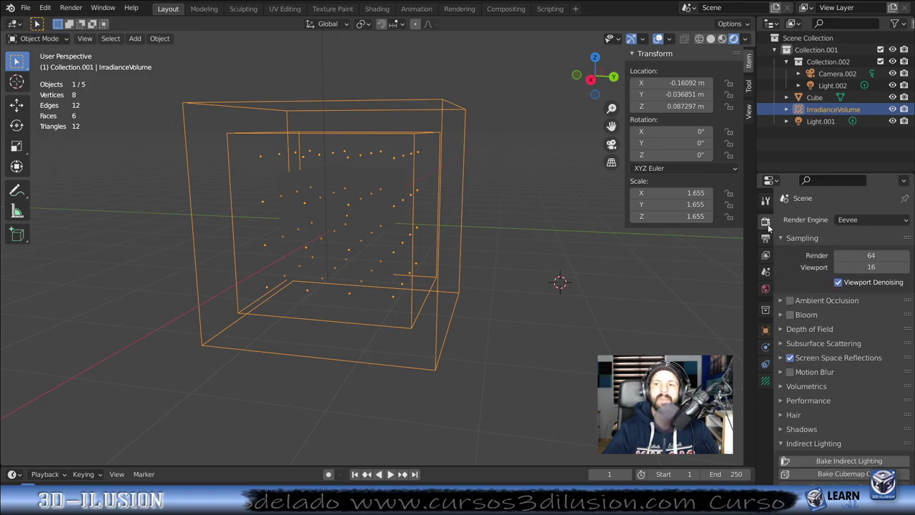
{"action": "middle_click_drag", "start_coordinate": [518, 227], "coordinate": [420, 250]}
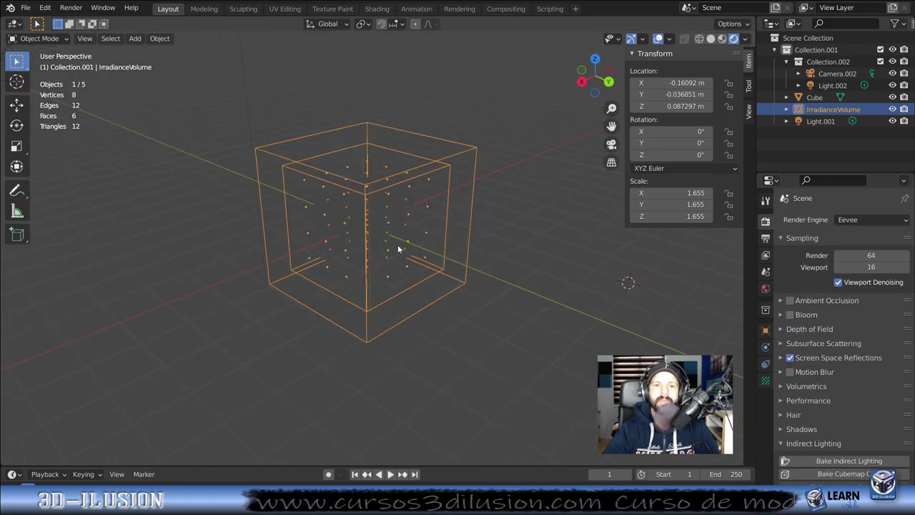
{"action": "left_click", "coordinate": [361, 245]}
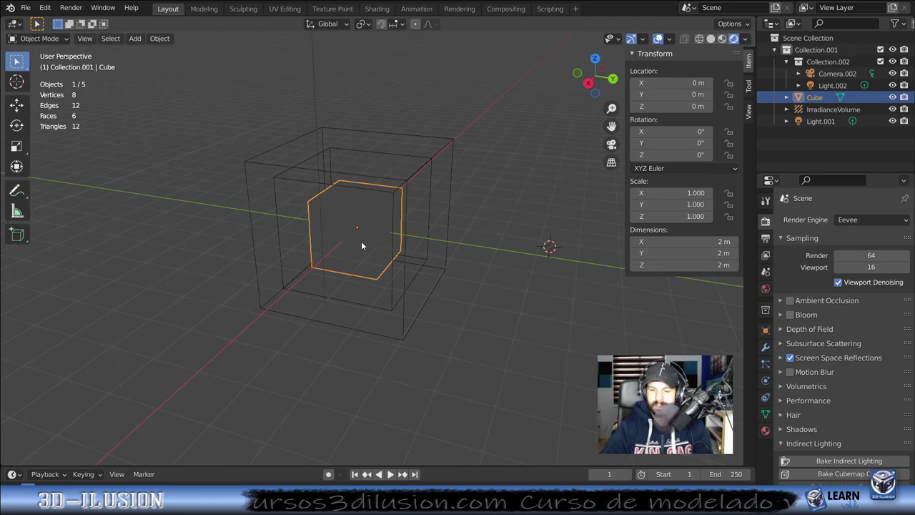
{"action": "left_click", "coordinate": [417, 267]}
{"action": "key", "text": "Delete"}
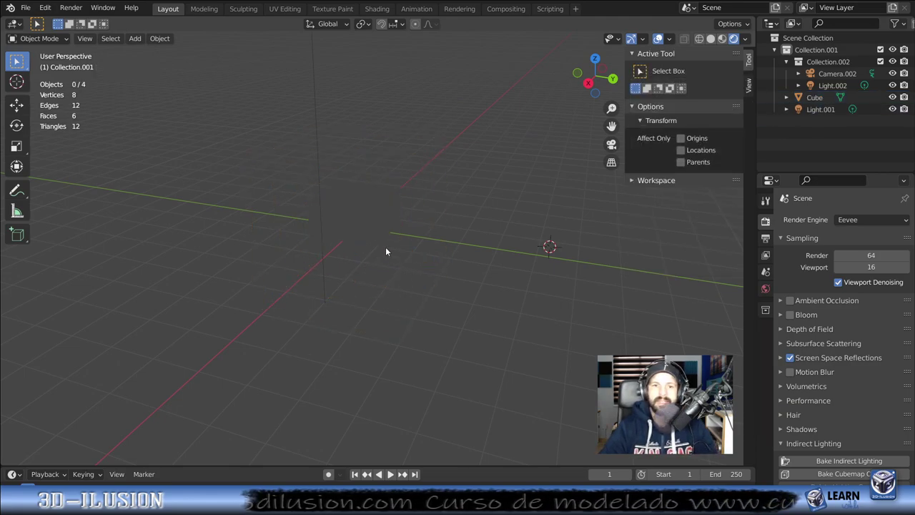
{"action": "left_click", "coordinate": [386, 247]}
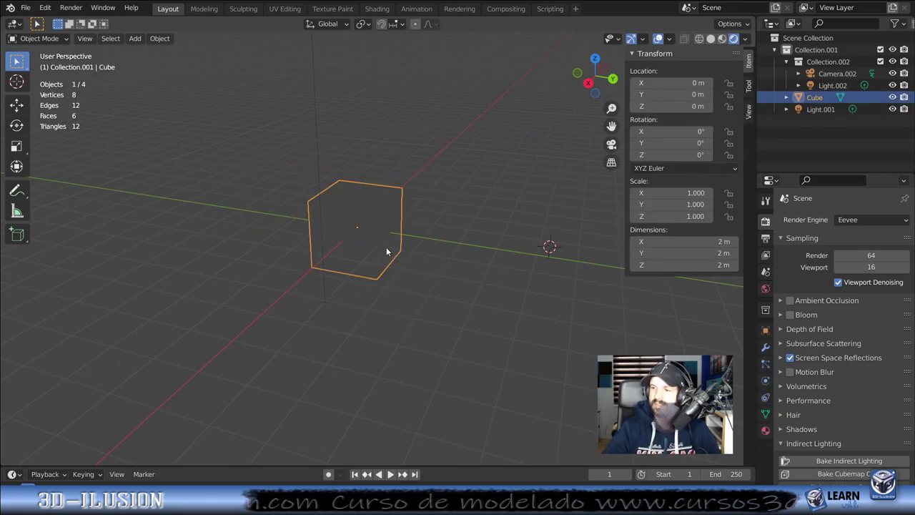
{"action": "scroll", "coordinate": [386, 251], "scroll_direction": "up", "scroll_amount": 4}
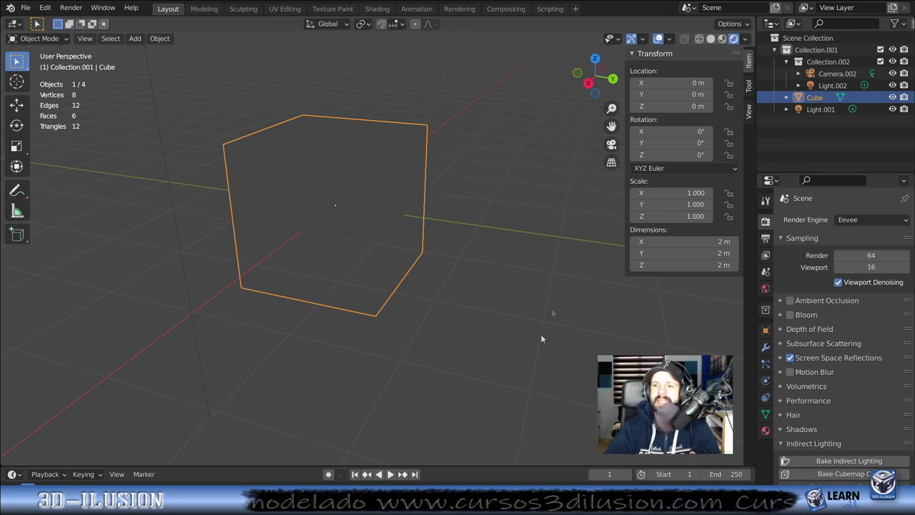
{"action": "left_click", "coordinate": [764, 200]}
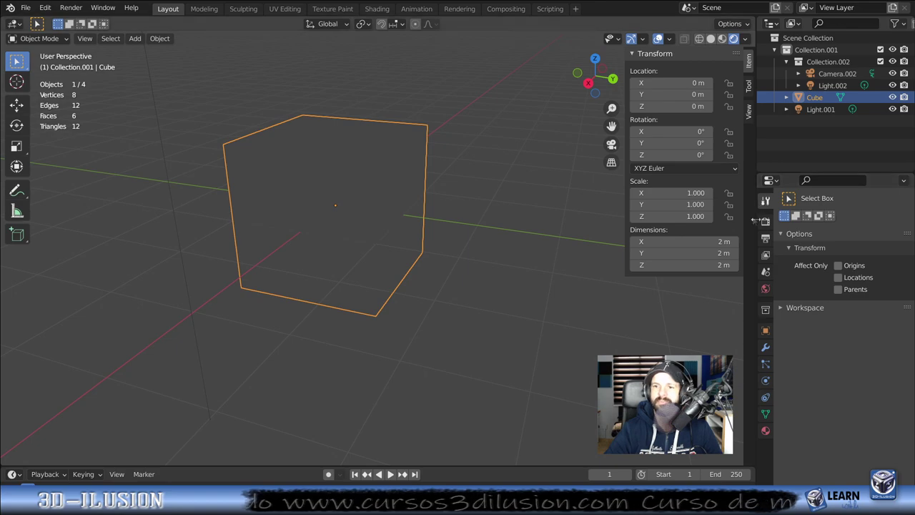
{"action": "left_click", "coordinate": [764, 221]}
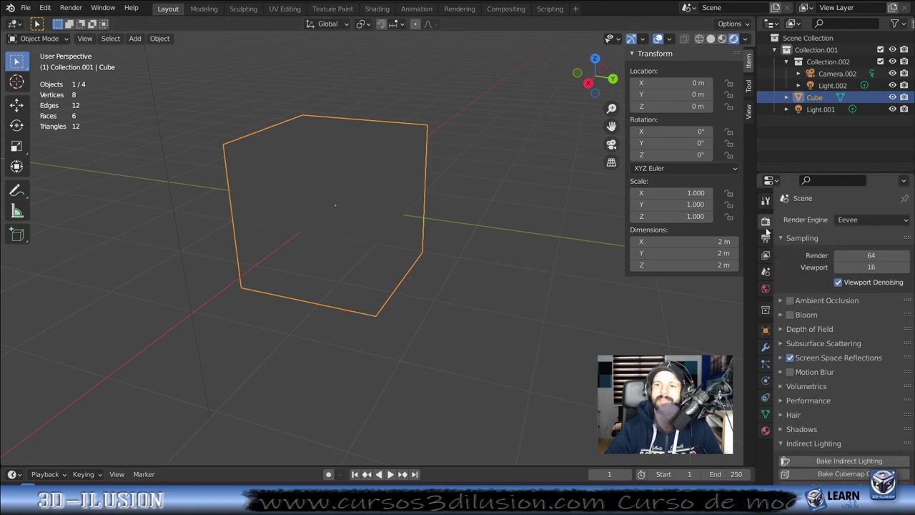
{"action": "left_click", "coordinate": [865, 220]}
Step: Switch the render engine to Cycles and give the glass material a green colour
{"action": "left_click", "coordinate": [854, 259]}
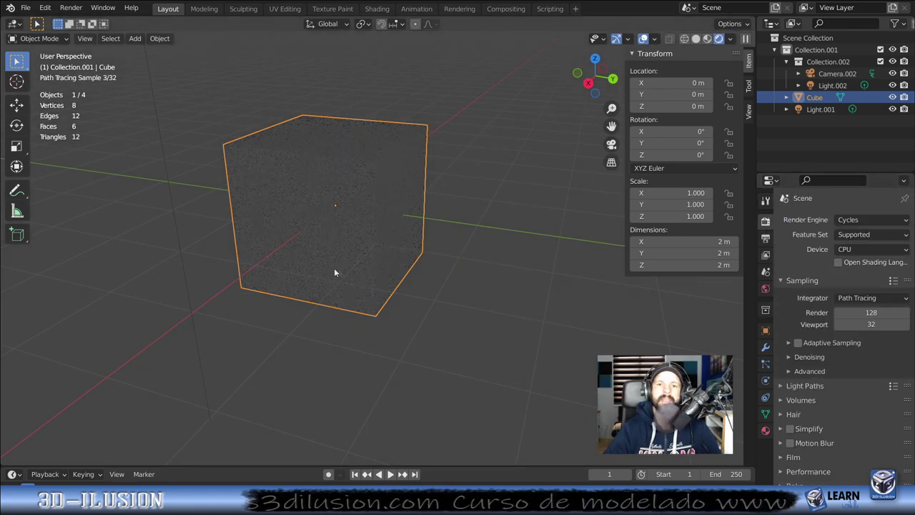
{"action": "left_click", "coordinate": [765, 431]}
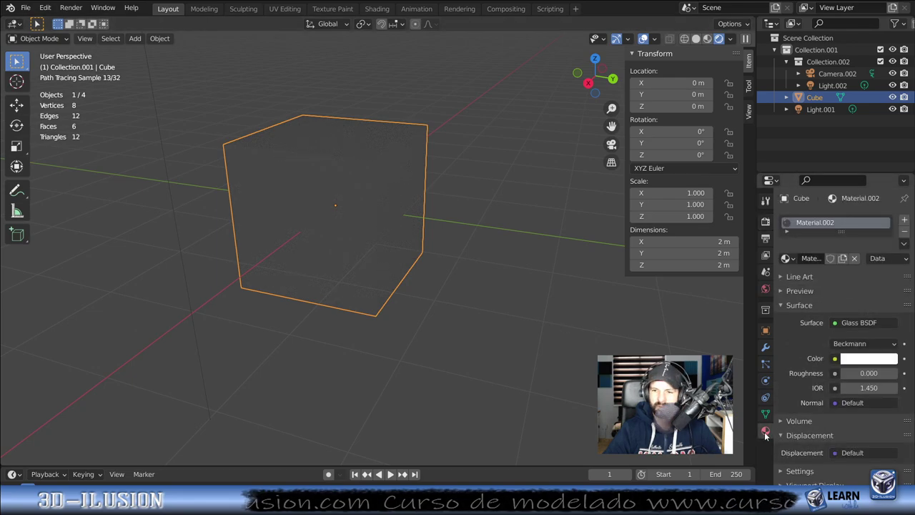
{"action": "left_click", "coordinate": [868, 358]}
{"action": "left_click", "coordinate": [808, 226]}
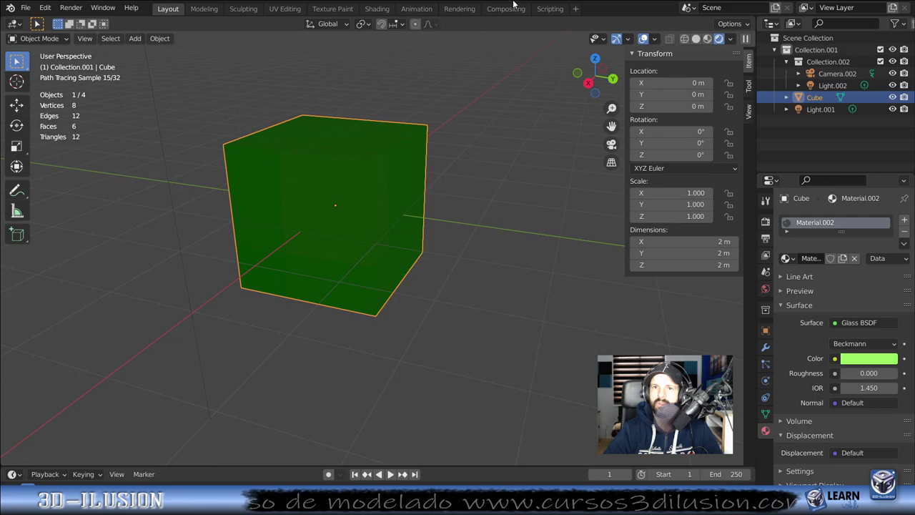
Step: Replace the Glass BSDF node with a Diffuse BSDF linked to the material Surface
{"action": "left_click", "coordinate": [376, 9]}
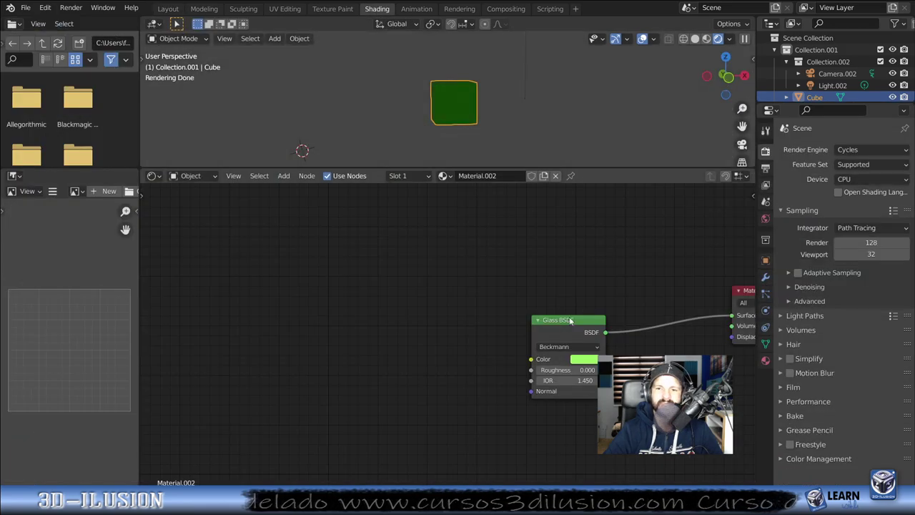
{"action": "left_click_drag", "start_coordinate": [572, 320], "coordinate": [460, 294]}
{"action": "key", "text": "Home"}
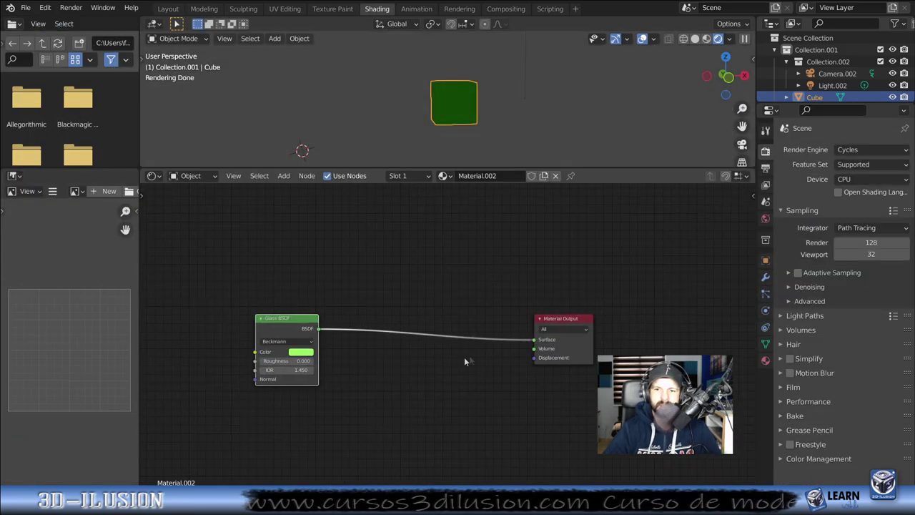
{"action": "key", "text": "x"}
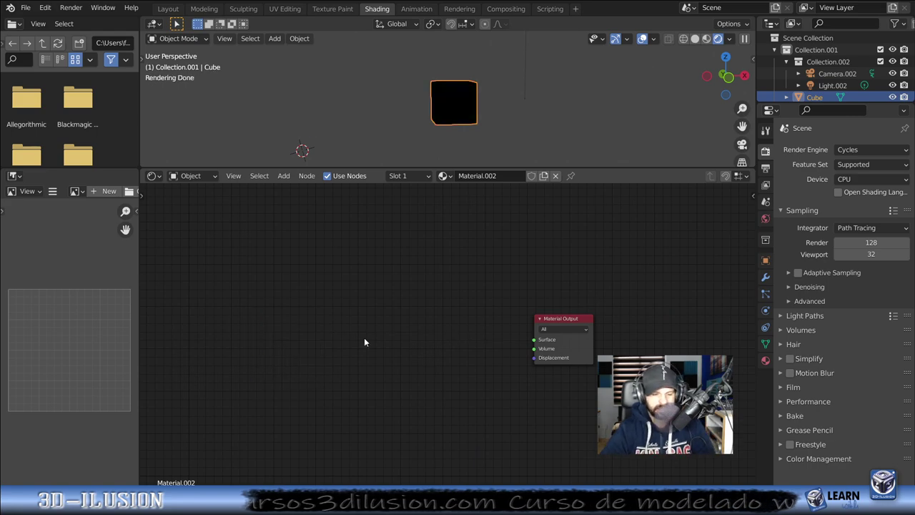
{"action": "key", "text": "shift+a"}
{"action": "mouse_move", "coordinate": [330, 379]}
{"action": "left_click", "coordinate": [435, 162]}
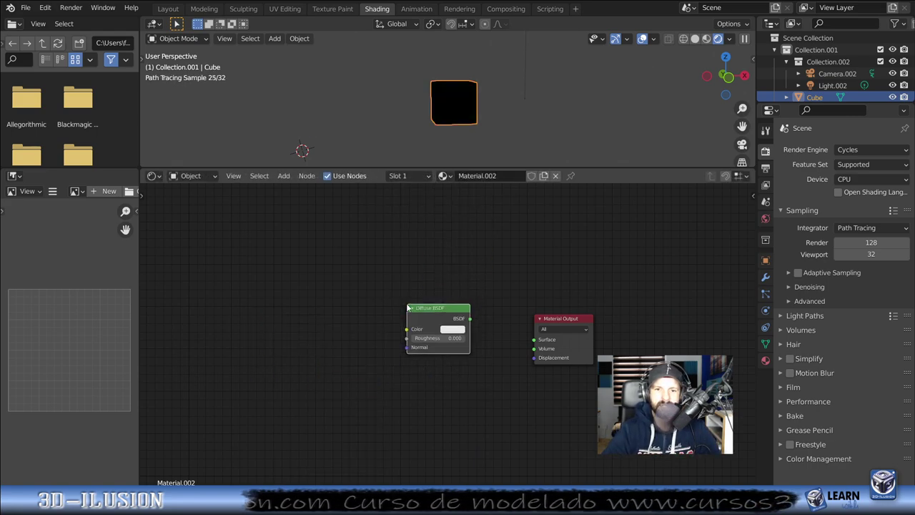
{"action": "left_click_drag", "start_coordinate": [532, 348], "coordinate": [534, 340]}
{"action": "left_click", "coordinate": [452, 328]}
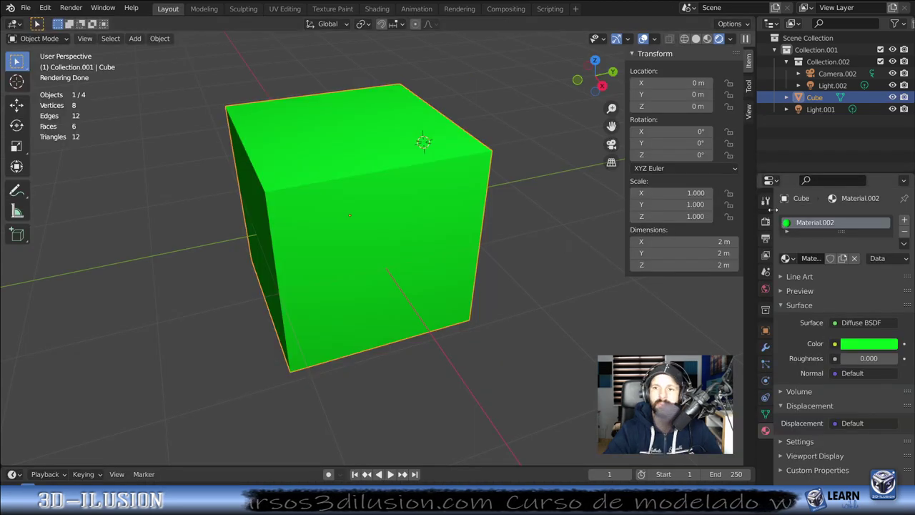
{"action": "left_click", "coordinate": [763, 204]}
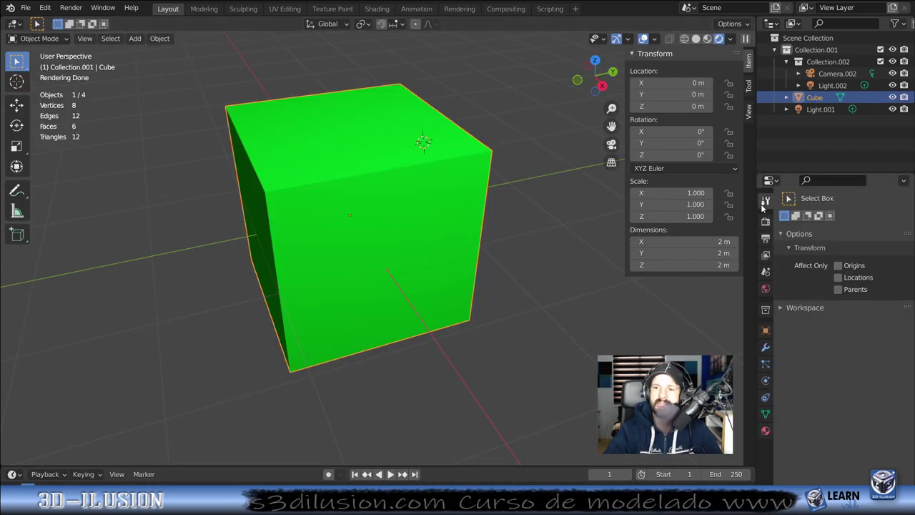
Step: Set the Cycles device to GPU Compute and expand the Light Paths settings
{"action": "left_click", "coordinate": [766, 223]}
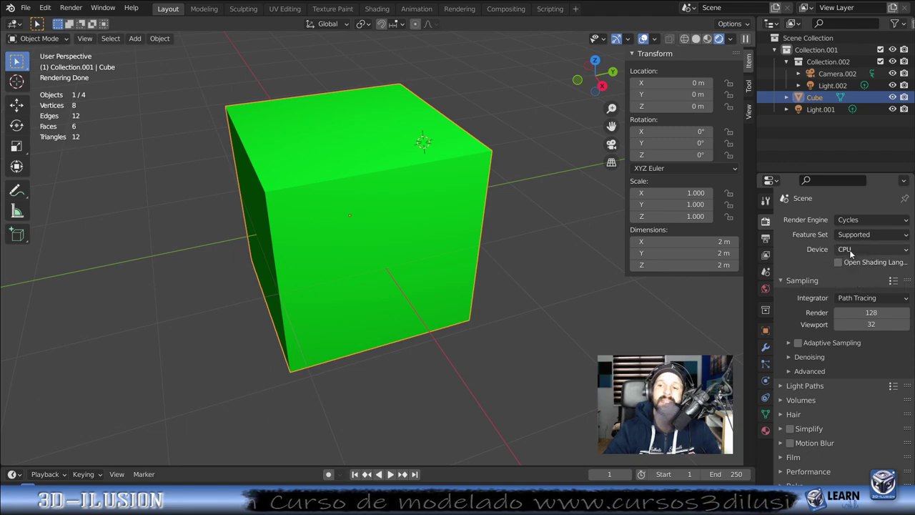
{"action": "left_click", "coordinate": [850, 250]}
{"action": "left_click", "coordinate": [852, 273]}
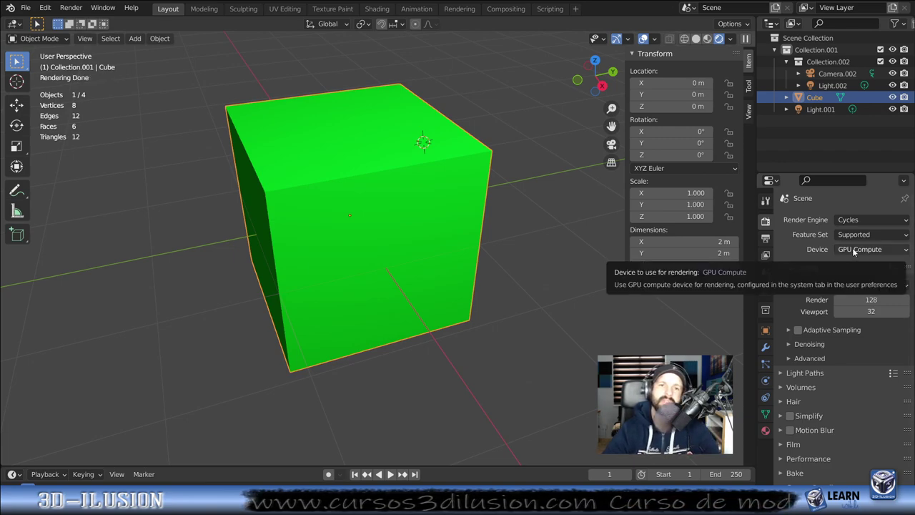
{"action": "scroll", "coordinate": [825, 445], "scroll_direction": "down", "scroll_amount": 1}
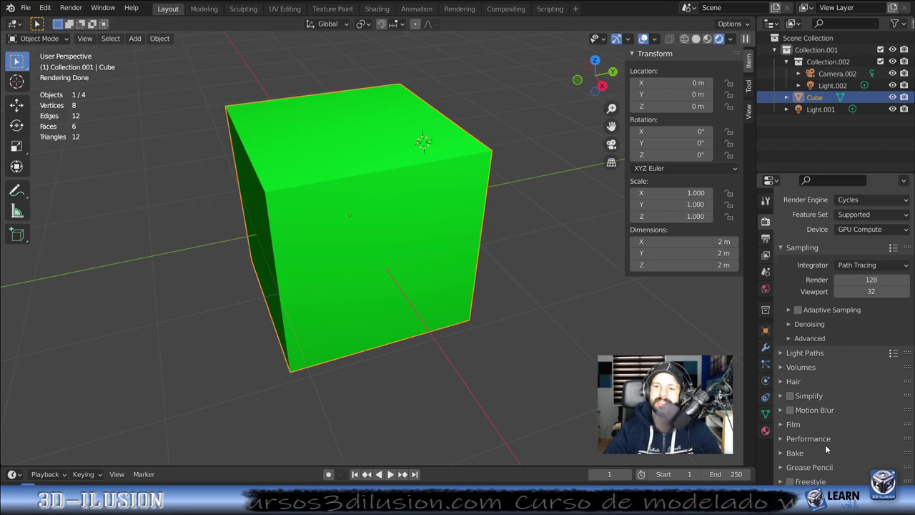
{"action": "left_click", "coordinate": [780, 353]}
{"action": "scroll", "coordinate": [800, 394], "scroll_direction": "down", "scroll_amount": 3}
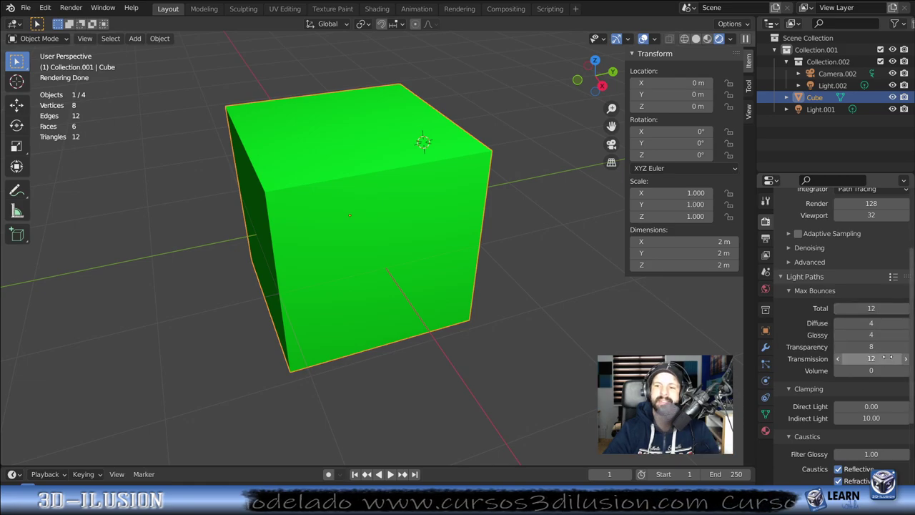
{"action": "scroll", "coordinate": [887, 358], "scroll_direction": "up", "scroll_amount": 3}
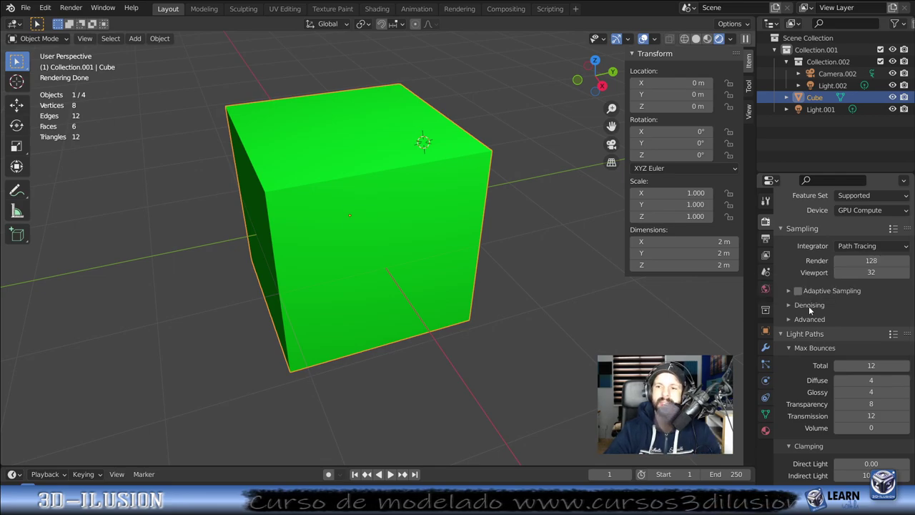
Step: Expand and review the Denoising settings
{"action": "left_click", "coordinate": [789, 305]}
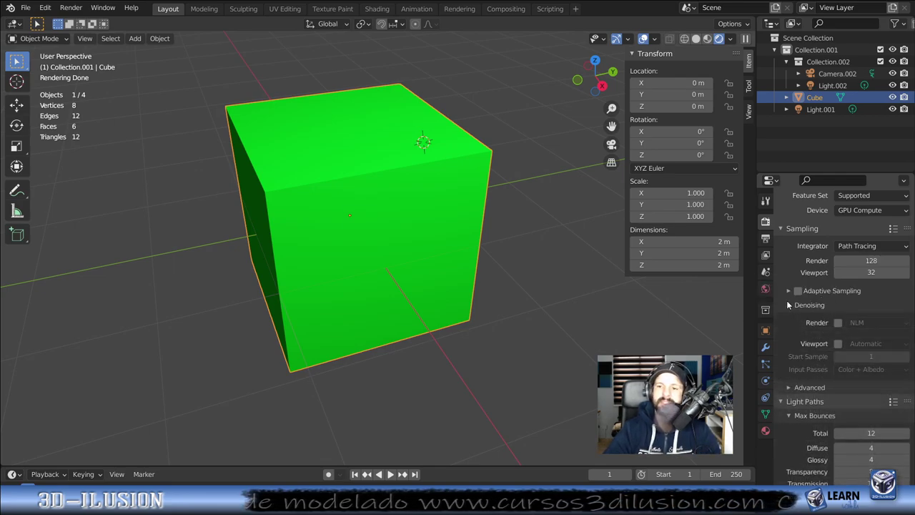
{"action": "scroll", "coordinate": [786, 300], "scroll_direction": "down", "scroll_amount": 2}
{"action": "scroll", "coordinate": [786, 301], "scroll_direction": "down", "scroll_amount": 1}
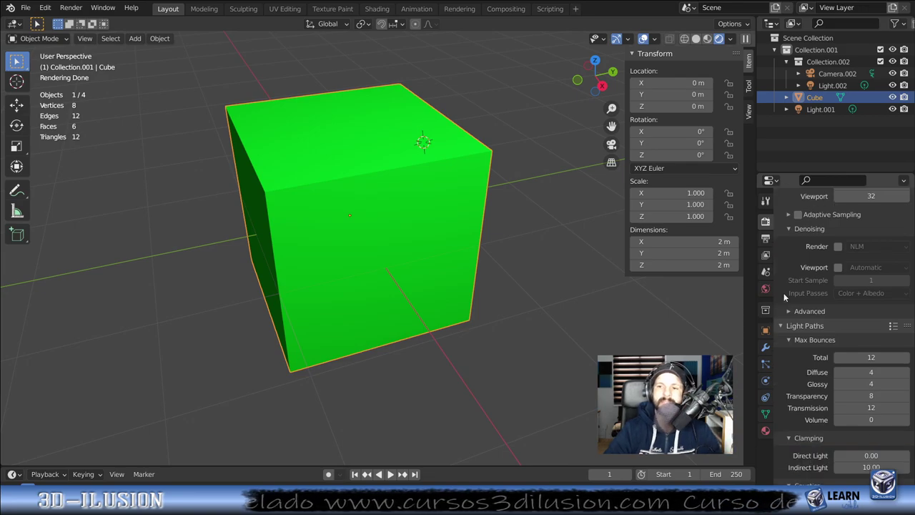
{"action": "scroll", "coordinate": [316, 209], "scroll_direction": "down", "scroll_amount": 2}
{"action": "mouse_move", "coordinate": [316, 208]}
{"action": "middle_mouse_down"}
{"action": "mouse_move", "coordinate": [367, 204]}
{"action": "mouse_move", "coordinate": [415, 235]}
{"action": "mouse_move", "coordinate": [395, 211]}
{"action": "mouse_move", "coordinate": [364, 204]}
{"action": "mouse_move", "coordinate": [374, 211]}
{"action": "mouse_move", "coordinate": [345, 210]}
{"action": "mouse_move", "coordinate": [358, 219]}
{"action": "mouse_move", "coordinate": [347, 235]}
{"action": "middle_mouse_up"}
{"action": "scroll", "coordinate": [415, 235], "scroll_direction": "up", "scroll_amount": 3}
{"action": "scroll", "coordinate": [395, 212], "scroll_direction": "down", "scroll_amount": 5}
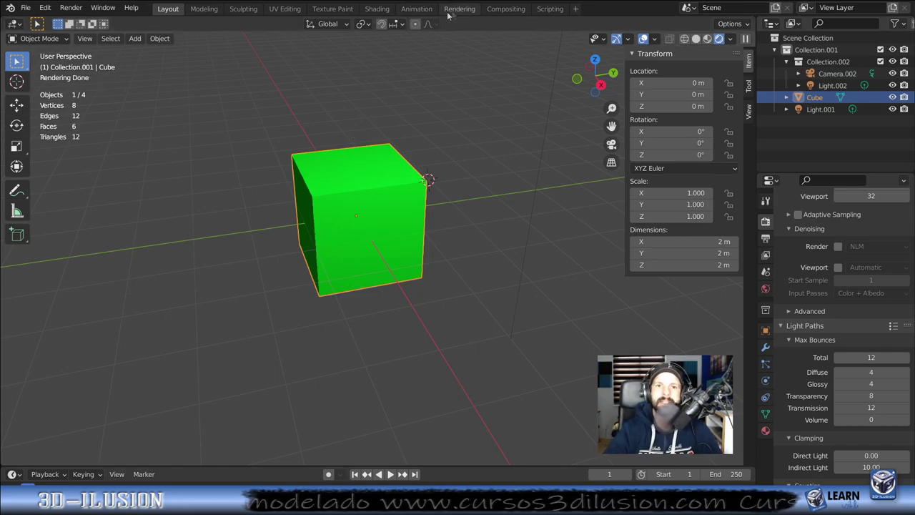
{"action": "left_click", "coordinate": [369, 10]}
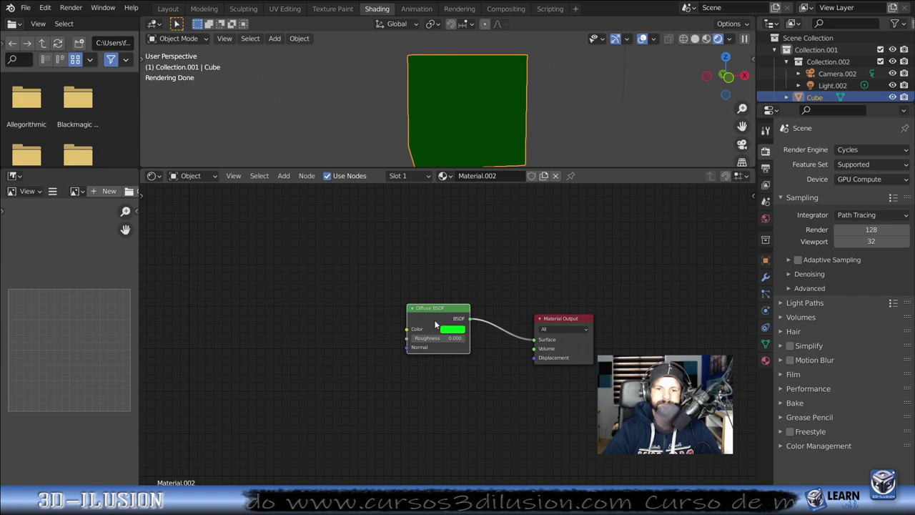
Step: Replace the Diffuse BSDF with a Principled BSDF node feeding the Material Output
{"action": "left_click_drag", "start_coordinate": [434, 324], "coordinate": [393, 294]}
{"action": "key", "text": "x"}
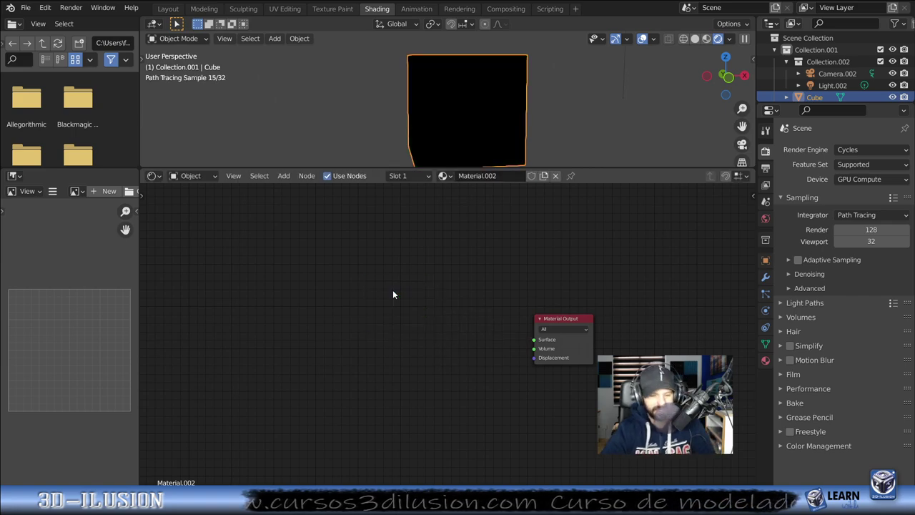
{"action": "key", "text": "shift+a"}
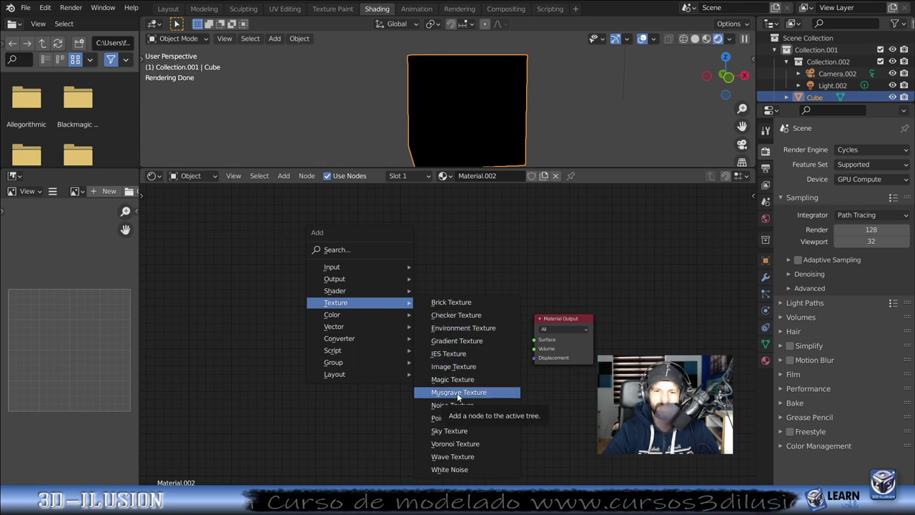
{"action": "mouse_move", "coordinate": [334, 290]}
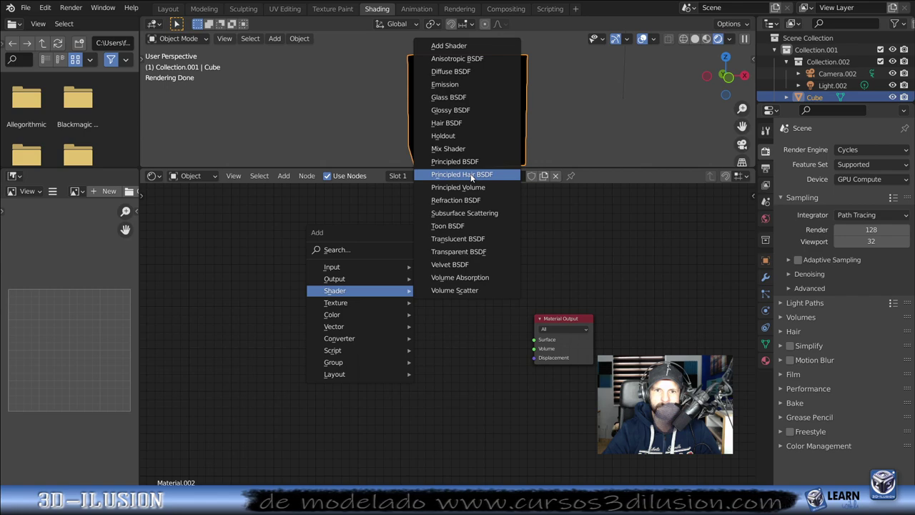
{"action": "left_click", "coordinate": [471, 177]}
{"action": "left_click", "coordinate": [379, 290]}
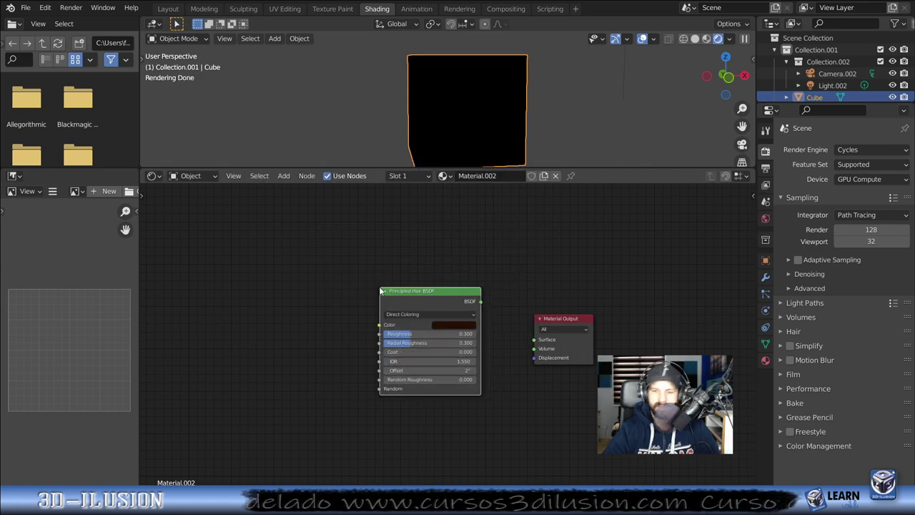
{"action": "key", "text": "x"}
{"action": "key", "text": "shift+a"}
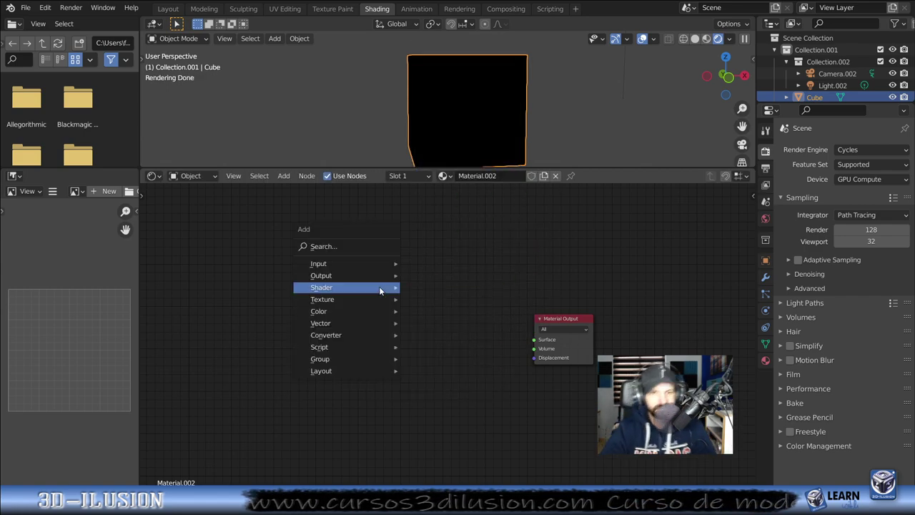
{"action": "mouse_move", "coordinate": [343, 288]}
{"action": "left_click", "coordinate": [446, 156]}
{"action": "left_click", "coordinate": [405, 269]}
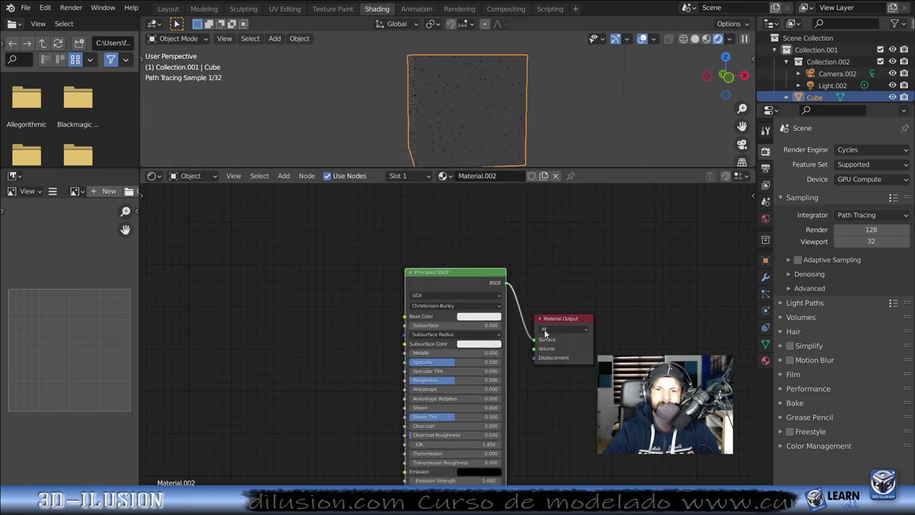
{"action": "left_click_drag", "start_coordinate": [561, 320], "coordinate": [621, 264]}
Step: Add a Magic Texture with scale 21.5 driving the Principled BSDF base colour
{"action": "key", "text": "shift+a"}
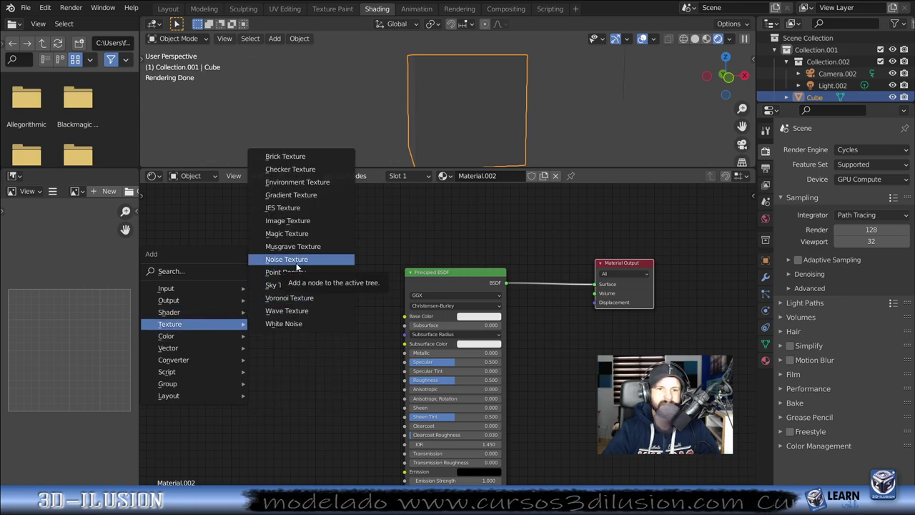
{"action": "left_click", "coordinate": [287, 233]}
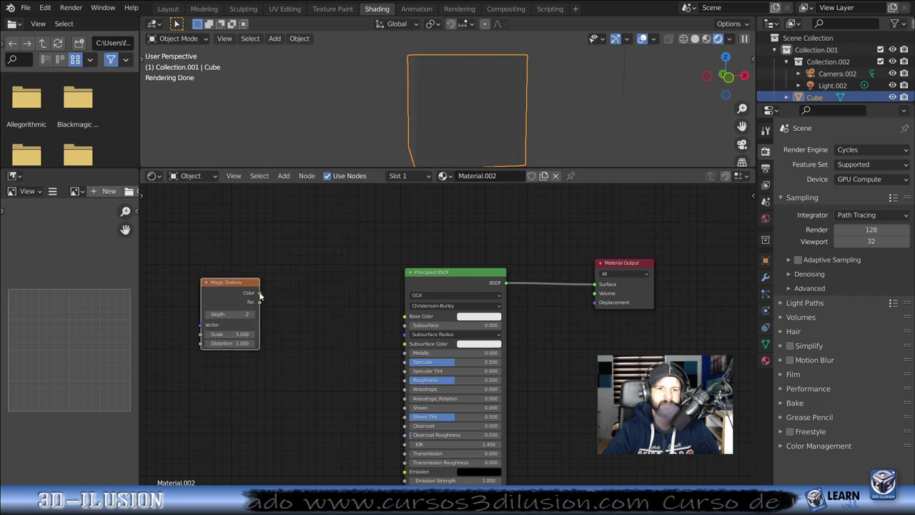
{"action": "left_click_drag", "start_coordinate": [419, 310], "coordinate": [408, 315]}
{"action": "left_click", "coordinate": [230, 334]}
{"action": "type", "text": "21.5"}
{"action": "key", "text": "Return"}
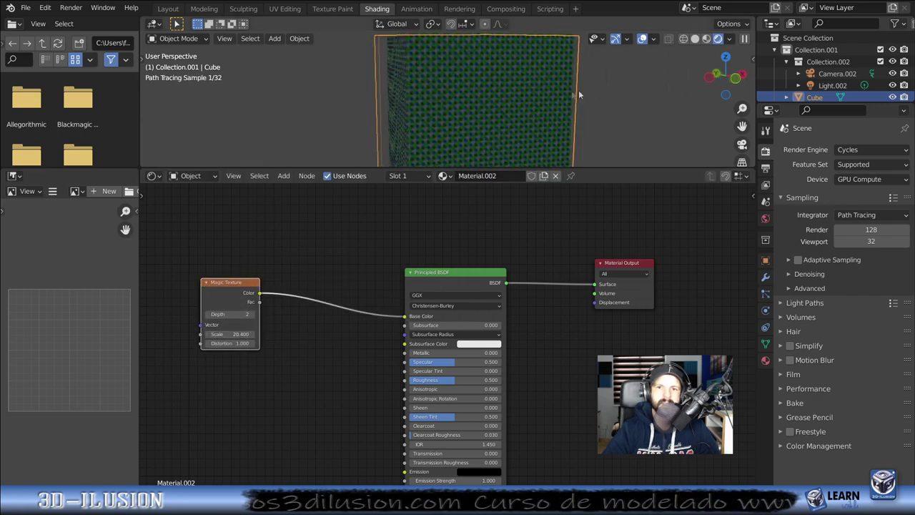
Step: Return to Layout and put the cube into Edit Mode for loop cutting
{"action": "left_click", "coordinate": [168, 9]}
{"action": "key", "text": "Tab"}
{"action": "key", "text": "ctrl+r"}
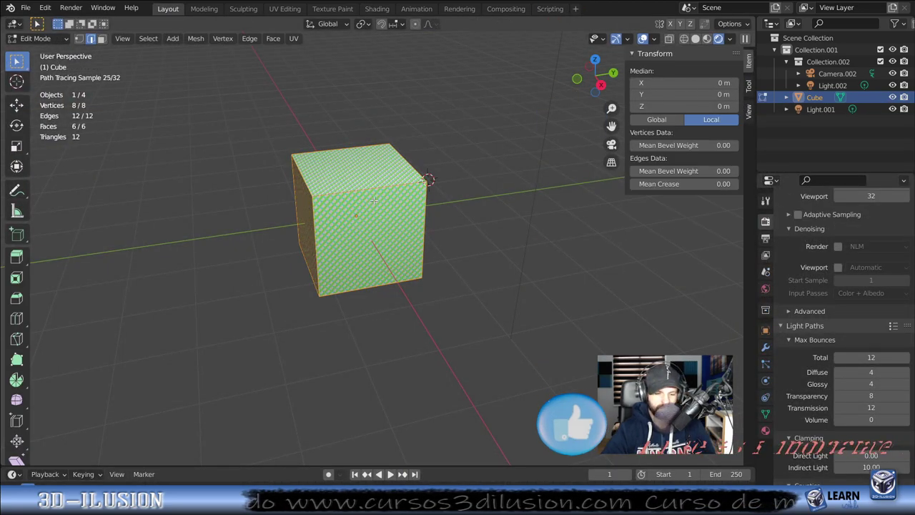
Step: Add two centred sets of four loop cuts, horizontal and vertical, to the cube
{"action": "scroll", "coordinate": [373, 201], "scroll_direction": "up", "scroll_amount": 3}
{"action": "left_click", "coordinate": [373, 200]}
{"action": "right_click", "coordinate": [373, 200]}
{"action": "middle_click_drag", "start_coordinate": [373, 200], "coordinate": [397, 227]}
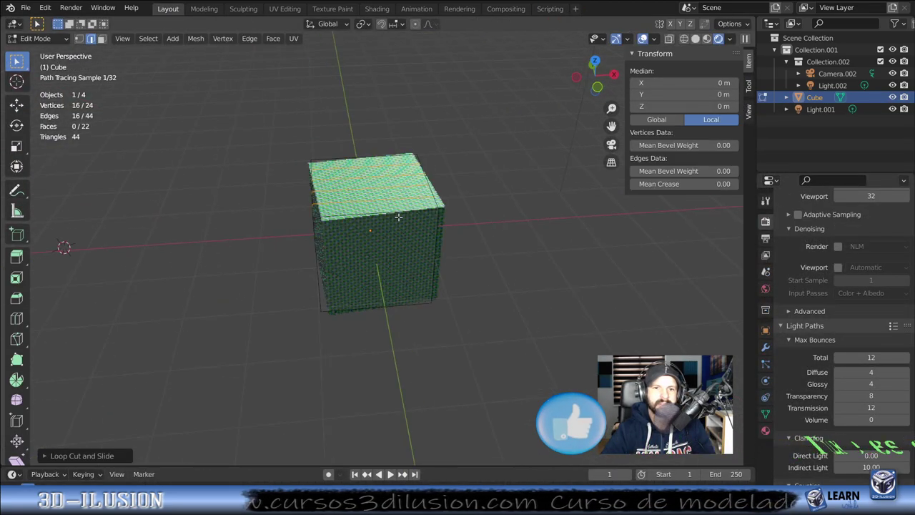
{"action": "key", "text": "ctrl+r"}
{"action": "left_click", "coordinate": [397, 227]}
{"action": "right_click", "coordinate": [397, 227]}
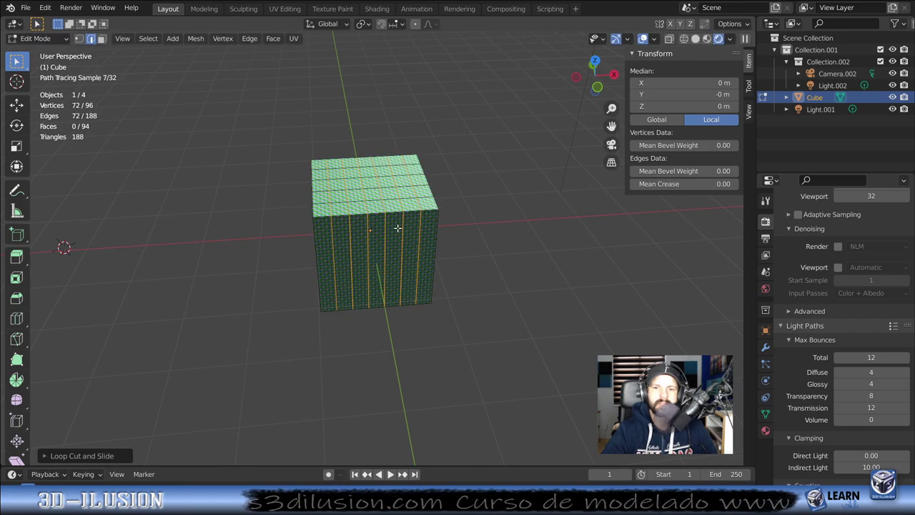
Step: Add a level-2 Subdivision Surface modifier and shade the cube smooth
{"action": "left_click", "coordinate": [765, 346]}
{"action": "left_click", "coordinate": [802, 218]}
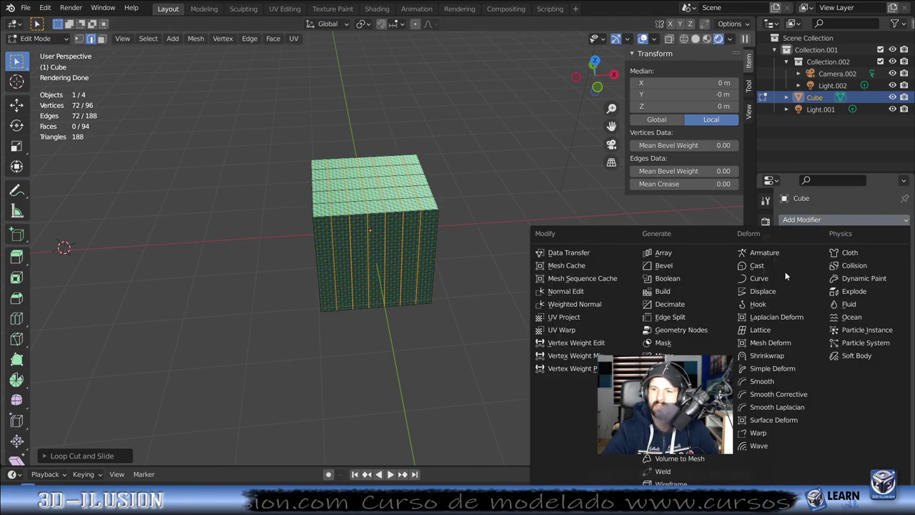
{"action": "left_click", "coordinate": [669, 432]}
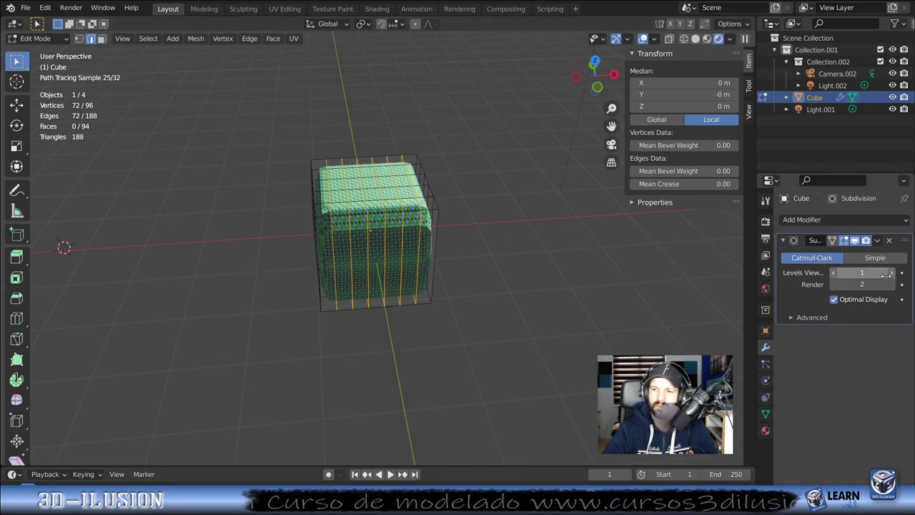
{"action": "key", "text": "Tab"}
{"action": "middle_click_drag", "start_coordinate": [562, 312], "coordinate": [372, 270]}
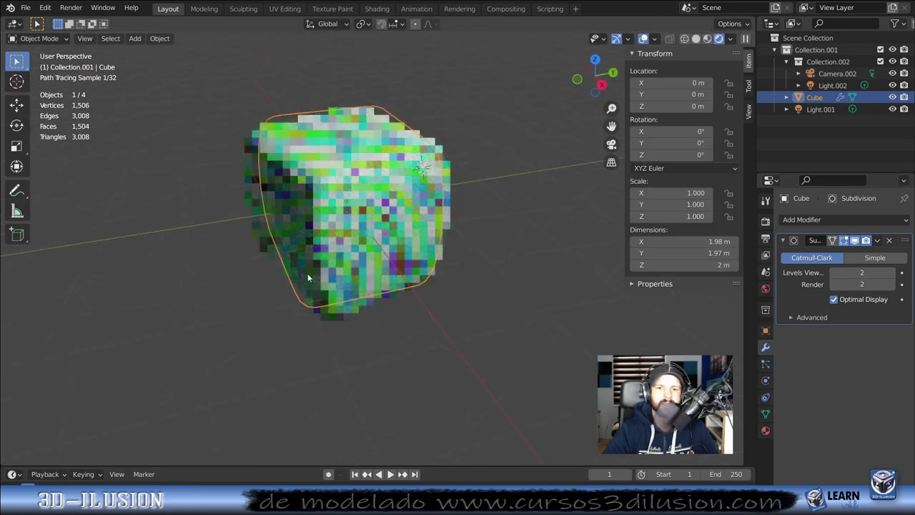
{"action": "mouse_move", "coordinate": [373, 267]}
{"action": "middle_mouse_down"}
{"action": "mouse_move", "coordinate": [366, 184]}
{"action": "mouse_move", "coordinate": [423, 170]}
{"action": "middle_mouse_up"}
{"action": "right_click", "coordinate": [424, 170]}
{"action": "left_click", "coordinate": [424, 170]}
{"action": "middle_click_drag", "start_coordinate": [431, 203], "coordinate": [514, 254]}
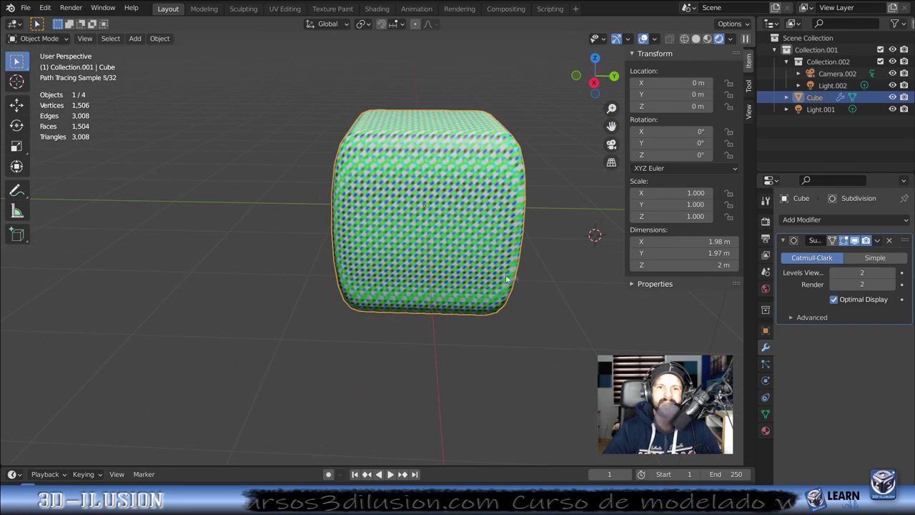
{"action": "mouse_move", "coordinate": [514, 255]}
{"action": "middle_mouse_down"}
{"action": "mouse_move", "coordinate": [406, 253]}
{"action": "mouse_move", "coordinate": [477, 268]}
{"action": "middle_mouse_up"}
{"action": "scroll", "coordinate": [406, 254], "scroll_direction": "down", "scroll_amount": 3}
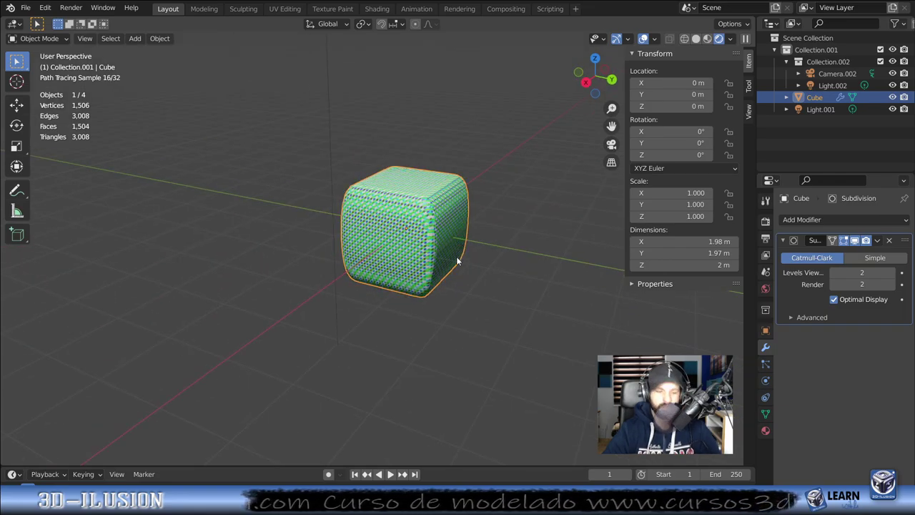
Step: Duplicate the cube as Cube.001 and snap it to the 3D cursor
{"action": "key", "text": "shift+d"}
{"action": "left_click", "coordinate": [332, 264]}
{"action": "mouse_move", "coordinate": [332, 263]}
{"action": "middle_mouse_down"}
{"action": "mouse_move", "coordinate": [398, 261]}
{"action": "mouse_move", "coordinate": [209, 278]}
{"action": "mouse_move", "coordinate": [298, 291]}
{"action": "middle_mouse_up"}
{"action": "key", "text": "shift+s"}
{"action": "left_click", "coordinate": [453, 173]}
Step: Move Cube.001 beside the original cube
{"action": "scroll", "coordinate": [523, 332], "scroll_direction": "down", "scroll_amount": 2}
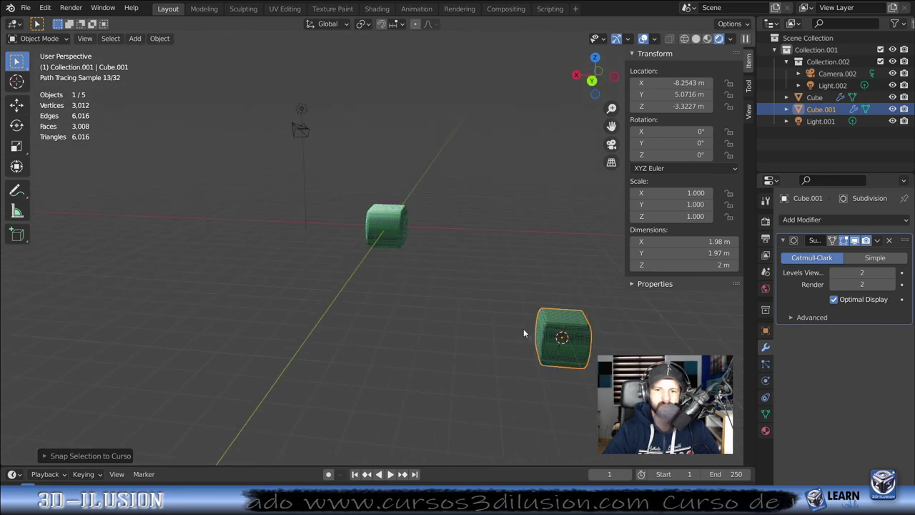
{"action": "key", "text": "g"}
{"action": "left_click", "coordinate": [379, 229]}
{"action": "mouse_move", "coordinate": [379, 229]}
{"action": "middle_mouse_down"}
{"action": "mouse_move", "coordinate": [490, 248]}
{"action": "mouse_move", "coordinate": [482, 286]}
{"action": "middle_mouse_up"}
Step: Duplicate Cube.001 as Cube.002 and place it up and to the left
{"action": "key", "text": "shift+d"}
{"action": "left_click", "coordinate": [367, 261]}
{"action": "mouse_move", "coordinate": [368, 261]}
{"action": "middle_mouse_down"}
{"action": "mouse_move", "coordinate": [379, 287]}
{"action": "mouse_move", "coordinate": [386, 245]}
{"action": "middle_mouse_up"}
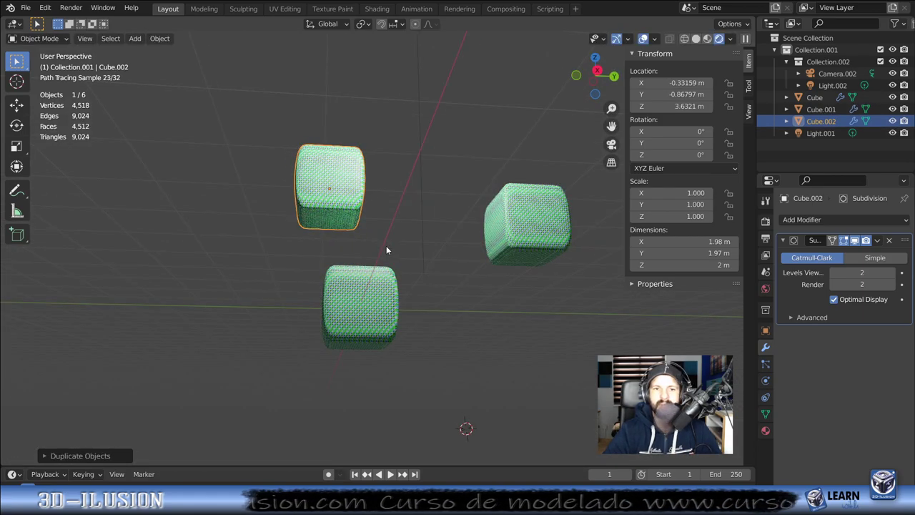
{"action": "scroll", "coordinate": [386, 245], "scroll_direction": "up", "scroll_amount": 2}
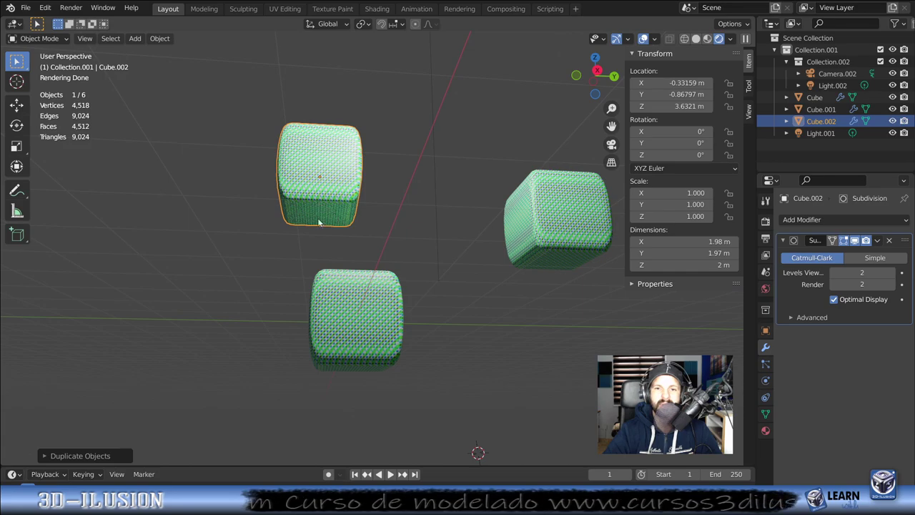
{"action": "scroll", "coordinate": [422, 363], "scroll_direction": "down", "scroll_amount": 3}
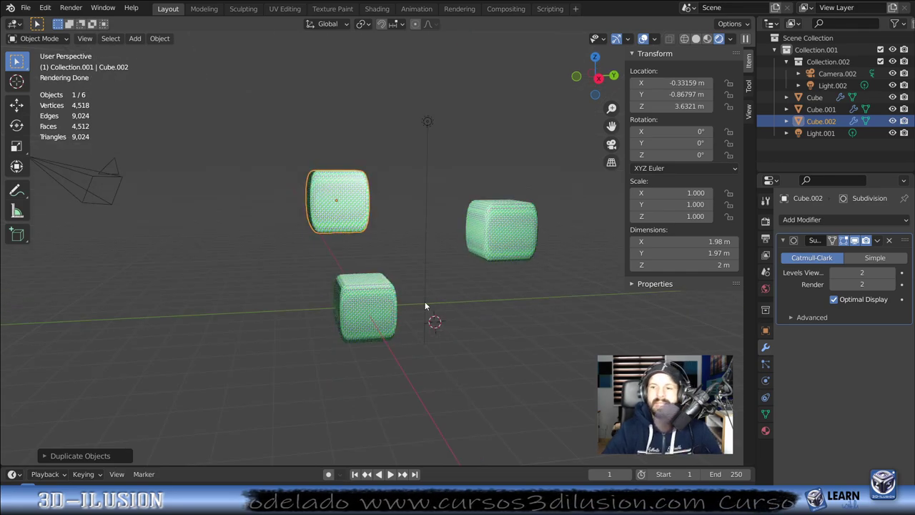
{"action": "left_click", "coordinate": [765, 201]}
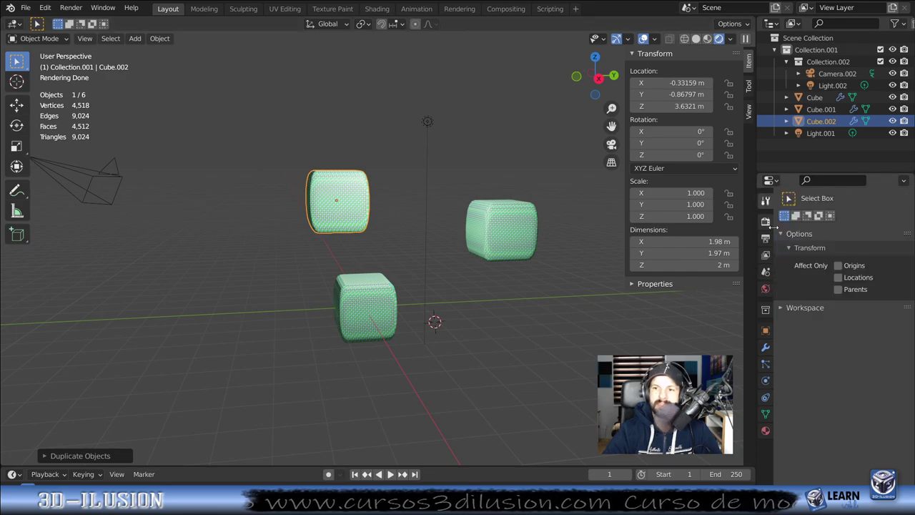
Step: Turn on viewport denoising in the Cycles render settings
{"action": "left_click", "coordinate": [765, 221]}
{"action": "scroll", "coordinate": [801, 411], "scroll_direction": "down", "scroll_amount": 2}
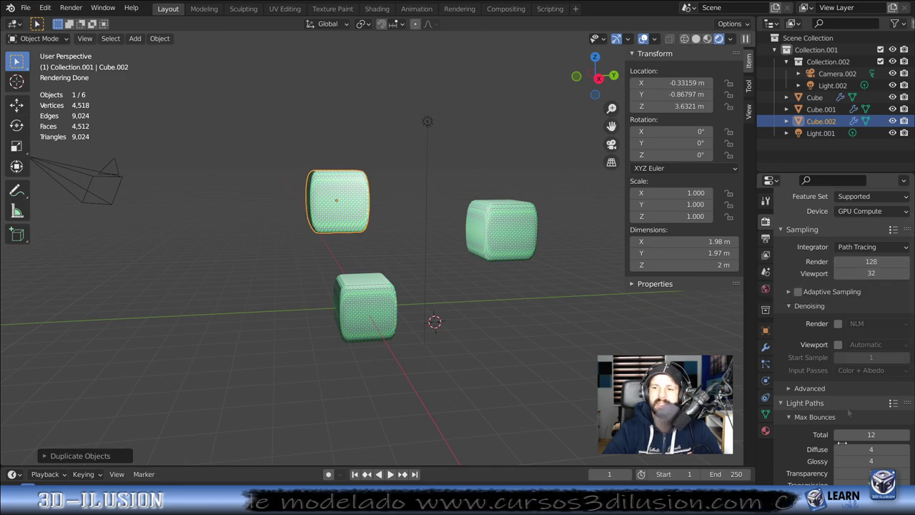
{"action": "left_click", "coordinate": [837, 346]}
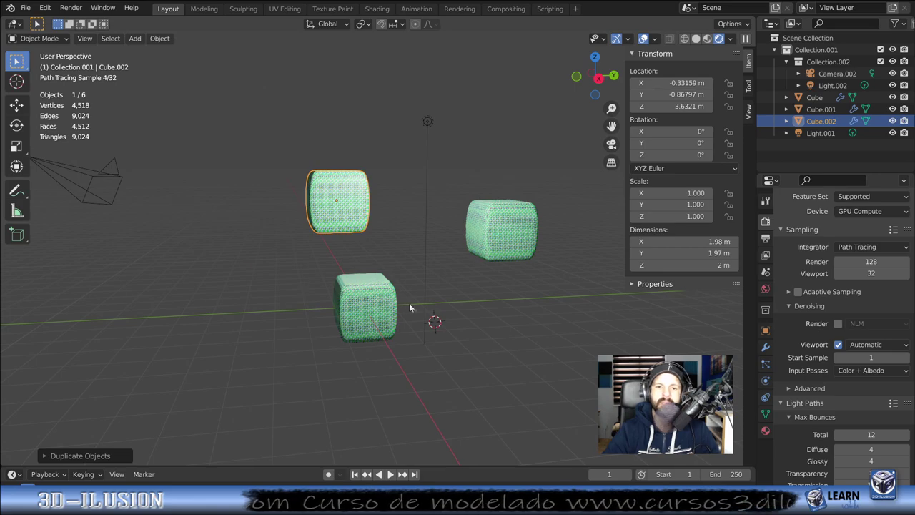
{"action": "middle_click_drag", "start_coordinate": [409, 303], "coordinate": [434, 302]}
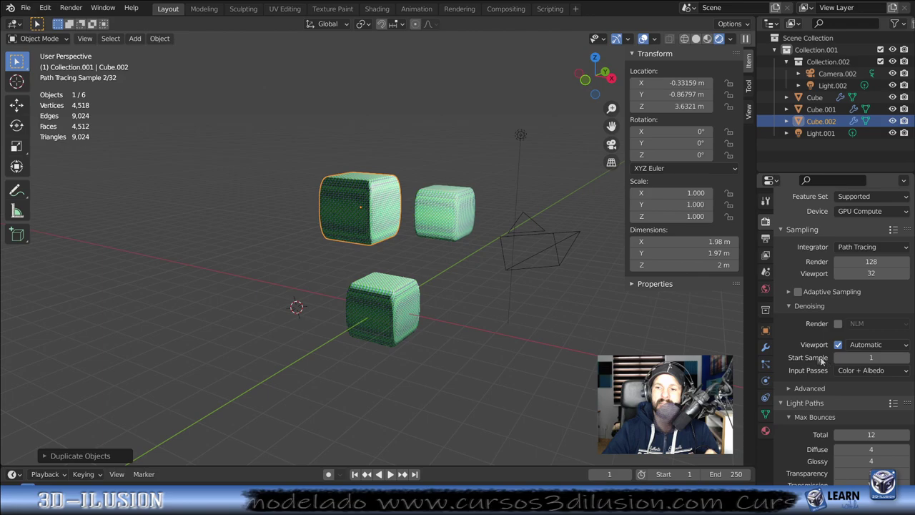
Step: Raise the viewport denoising start sample to 5 and orbit around the three cubes
{"action": "left_click", "coordinate": [908, 357]}
{"action": "left_click", "coordinate": [906, 359]}
{"action": "left_click", "coordinate": [906, 359]}
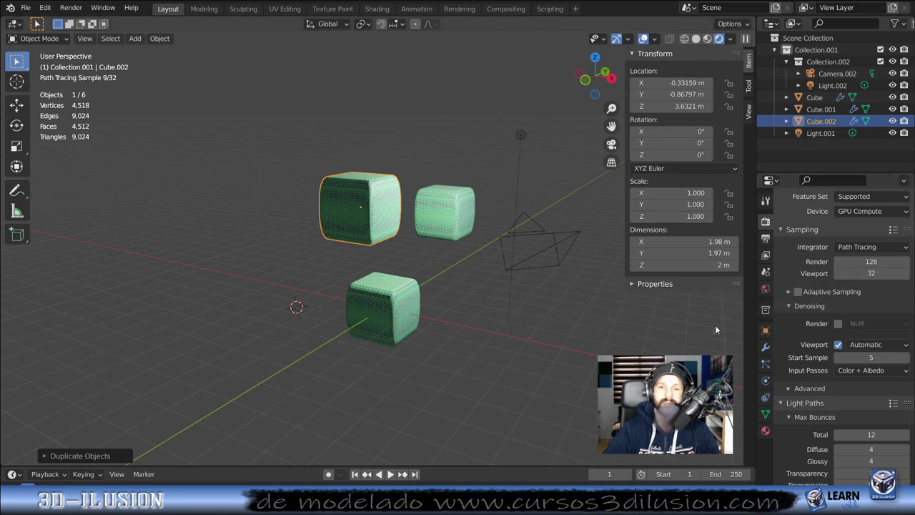
{"action": "mouse_move", "coordinate": [472, 328]}
{"action": "middle_mouse_down"}
{"action": "mouse_move", "coordinate": [461, 296]}
{"action": "mouse_move", "coordinate": [503, 312]}
{"action": "middle_mouse_up"}
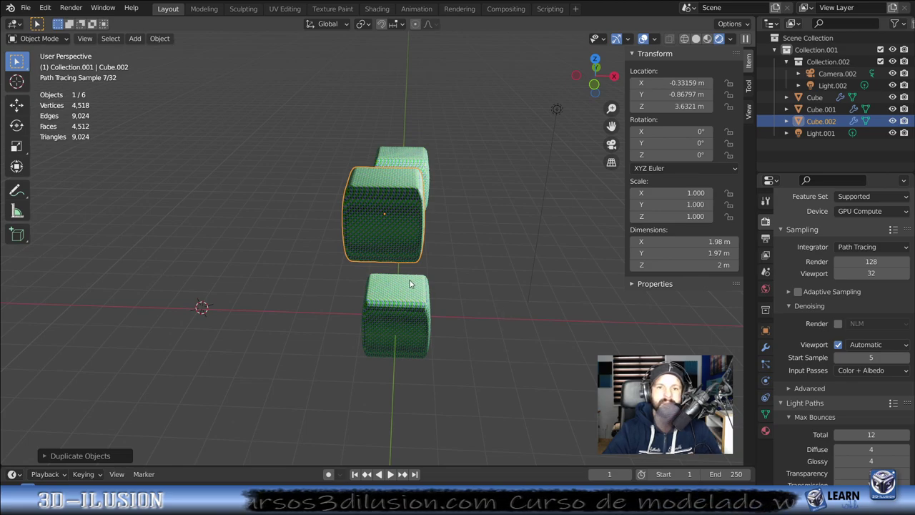
{"action": "middle_click_drag", "start_coordinate": [425, 384], "coordinate": [426, 382]}
{"action": "middle_click_drag", "start_coordinate": [395, 294], "coordinate": [372, 342]}
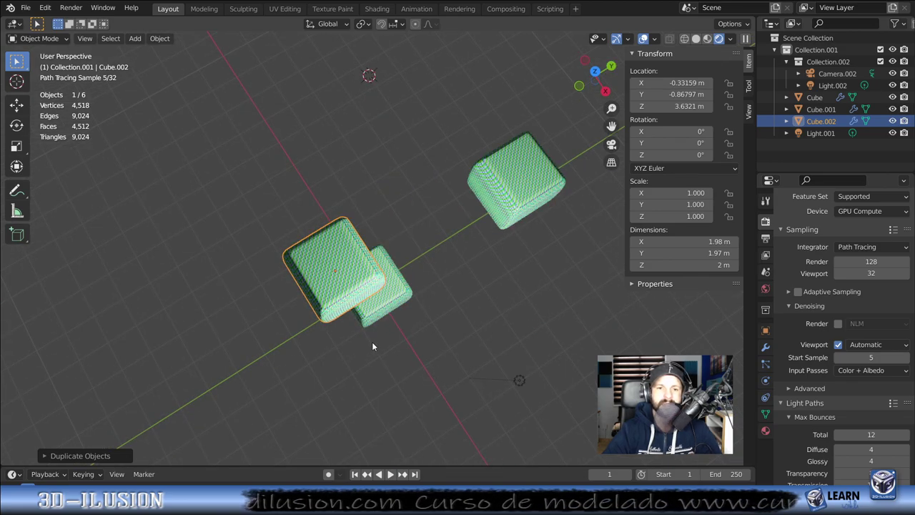
{"action": "scroll", "coordinate": [372, 342], "scroll_direction": "down", "scroll_amount": 2}
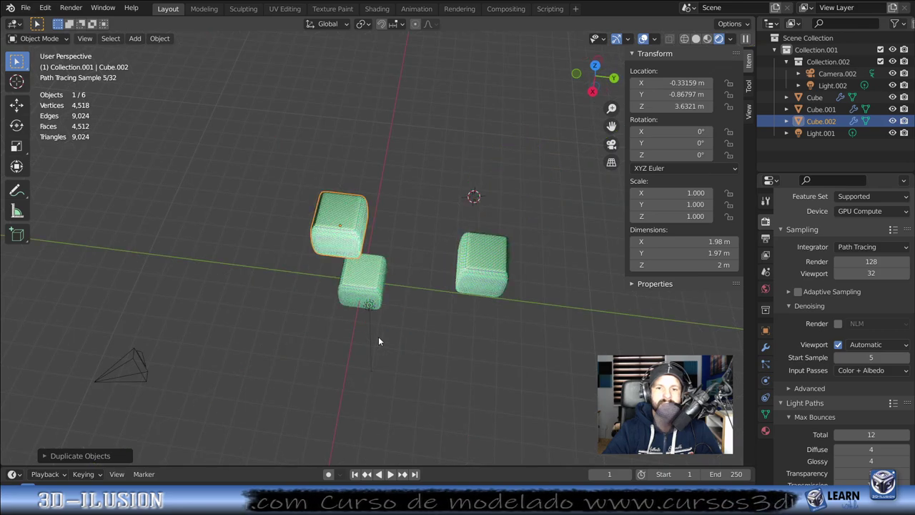
Step: Move the 3D cursor and lower the denoising start sample back to 2
{"action": "right_click", "coordinate": [378, 335], "text": "shift"}
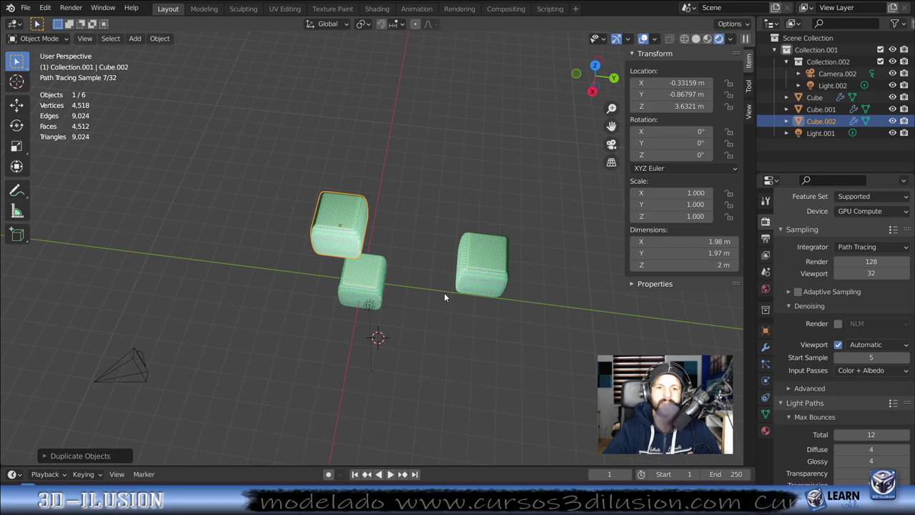
{"action": "scroll", "coordinate": [444, 299], "scroll_direction": "down", "scroll_amount": 2}
{"action": "middle_click_drag", "start_coordinate": [444, 299], "coordinate": [437, 257]}
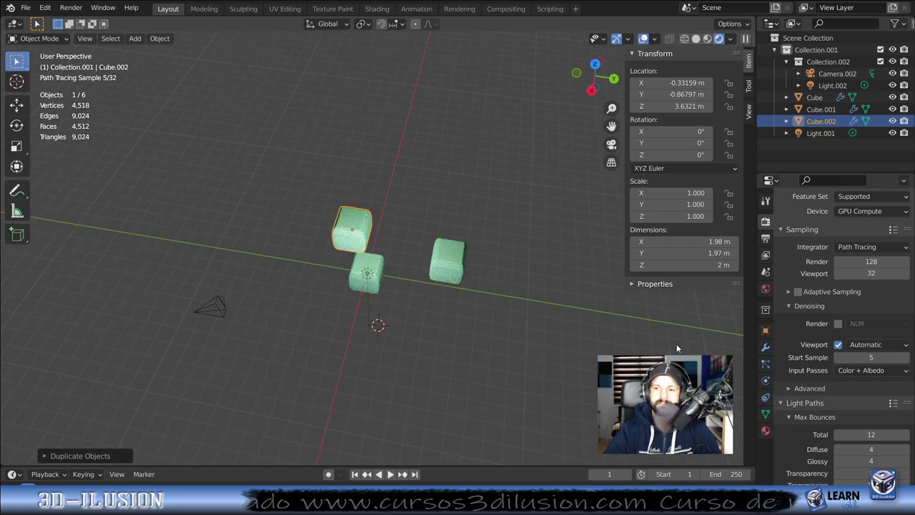
{"action": "scroll", "coordinate": [611, 335], "scroll_direction": "up", "scroll_amount": 2}
{"action": "left_click", "coordinate": [839, 357]}
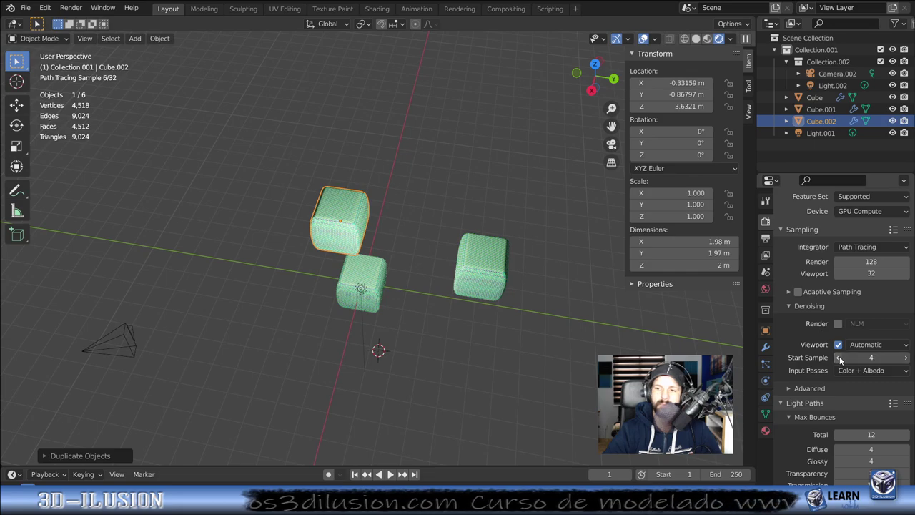
{"action": "left_click", "coordinate": [839, 357]}
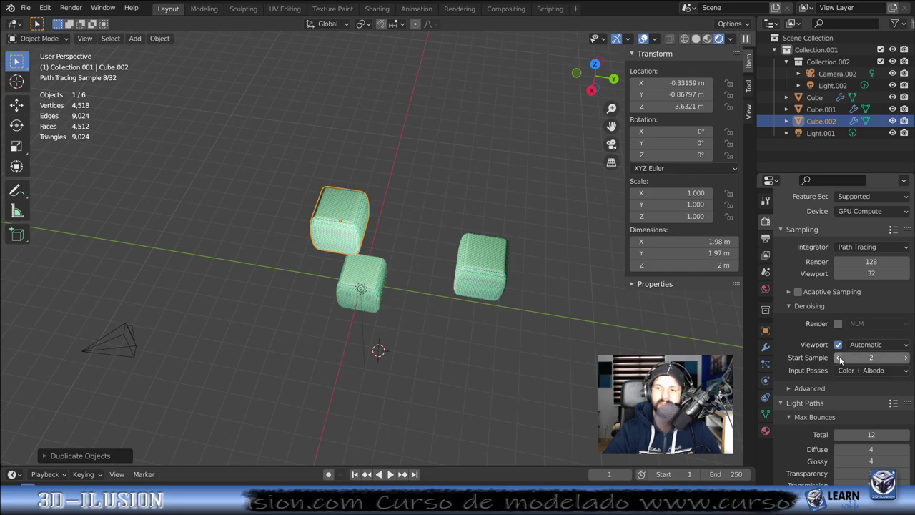
{"action": "scroll", "coordinate": [332, 293], "scroll_direction": "up", "scroll_amount": 2}
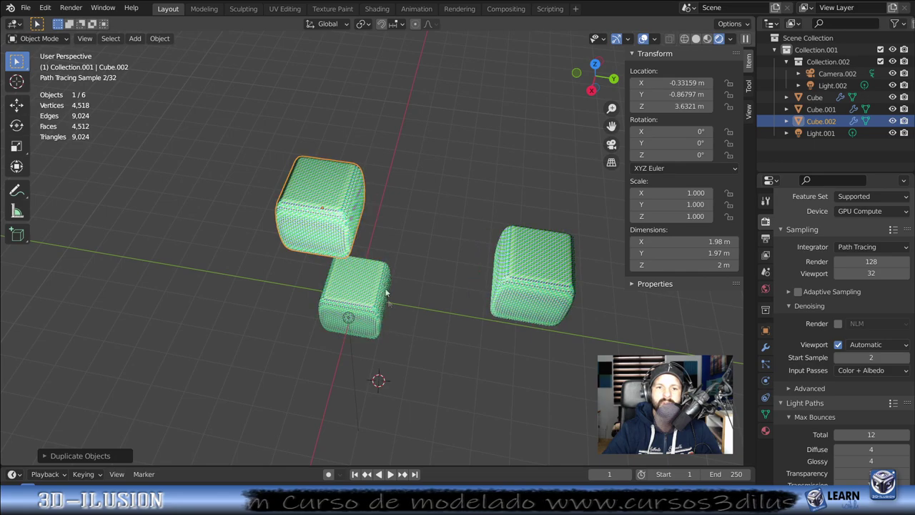
{"action": "middle_click_drag", "start_coordinate": [390, 251], "coordinate": [390, 251]}
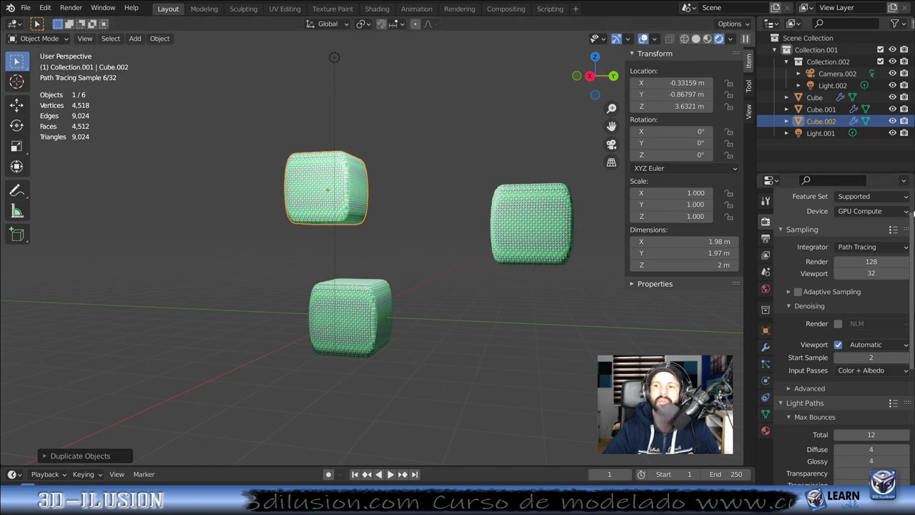
{"action": "scroll", "coordinate": [823, 278], "scroll_direction": "up", "scroll_amount": 2}
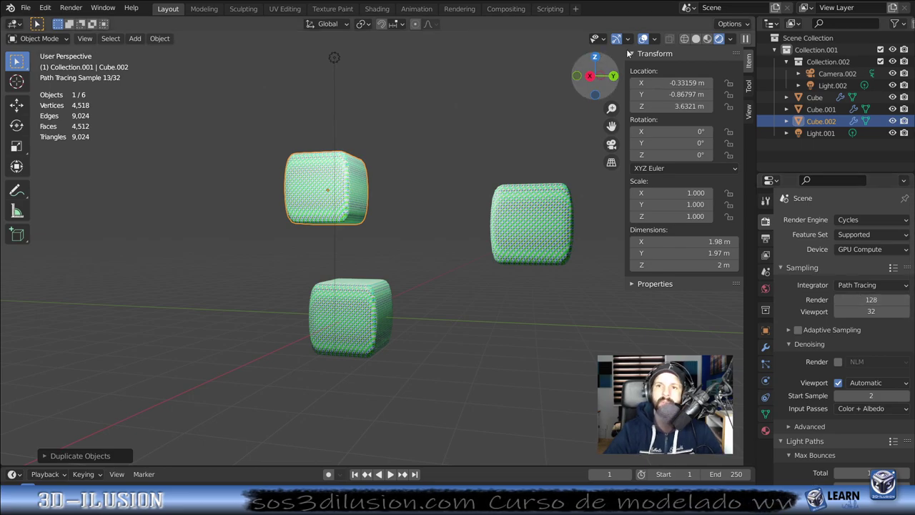
Step: Render the current frame as a Cycles still image and minimise the render window
{"action": "left_click", "coordinate": [73, 9]}
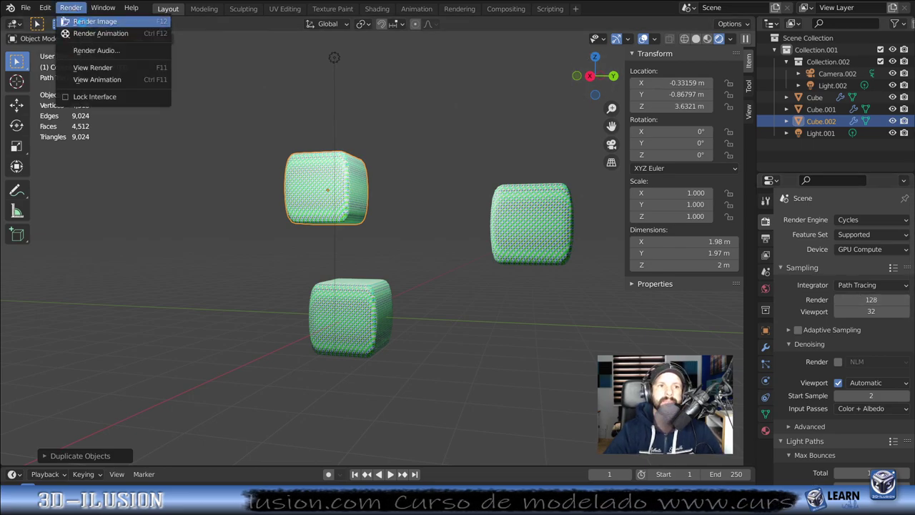
{"action": "left_click", "coordinate": [80, 22]}
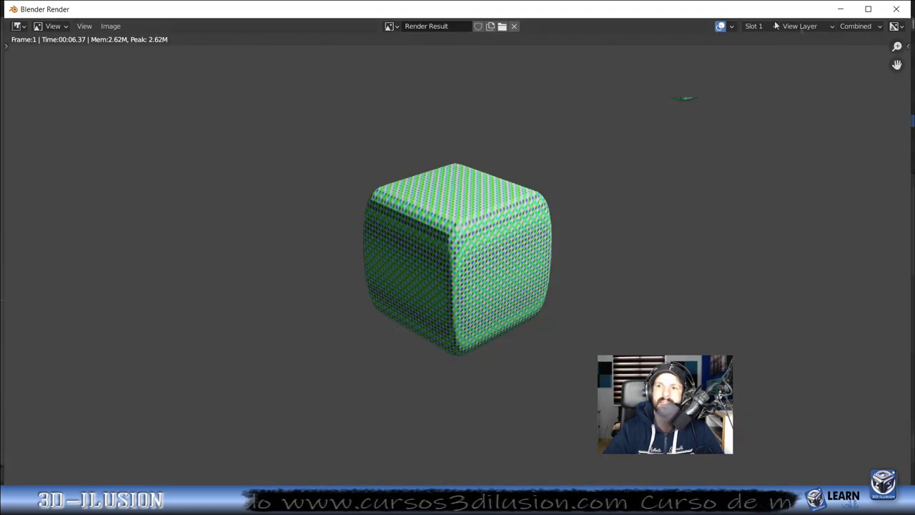
{"action": "left_click", "coordinate": [841, 9]}
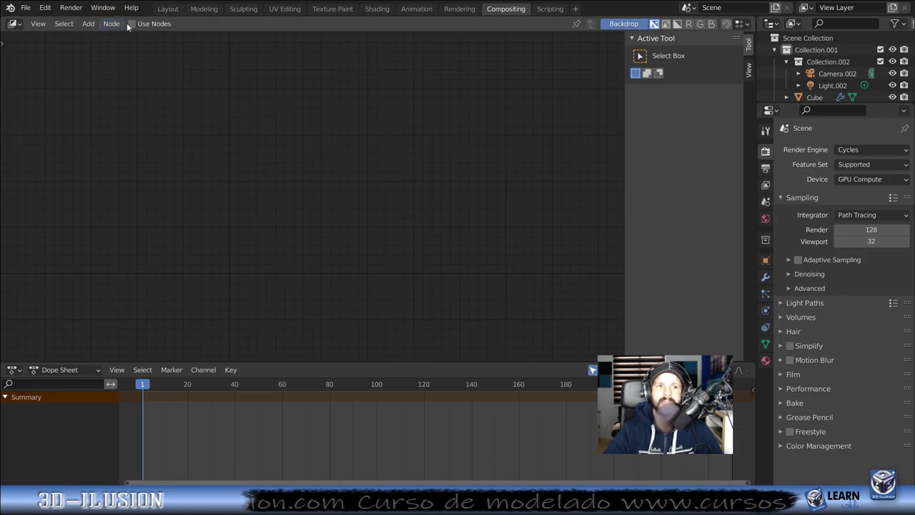
Step: Enable Use Nodes and spread the Render Layers and Composite nodes apart
{"action": "left_click", "coordinate": [132, 24]}
{"action": "left_click_drag", "start_coordinate": [394, 102], "coordinate": [492, 93]}
{"action": "left_click_drag", "start_coordinate": [391, 97], "coordinate": [135, 106]}
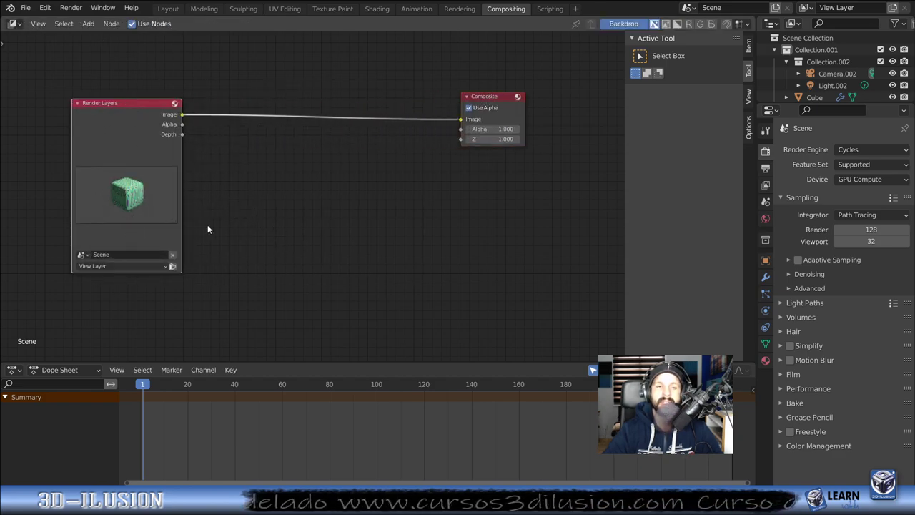
Step: Add a Viewer node fed by the Render Layers image and tidy the node layout
{"action": "key", "text": "shift+a"}
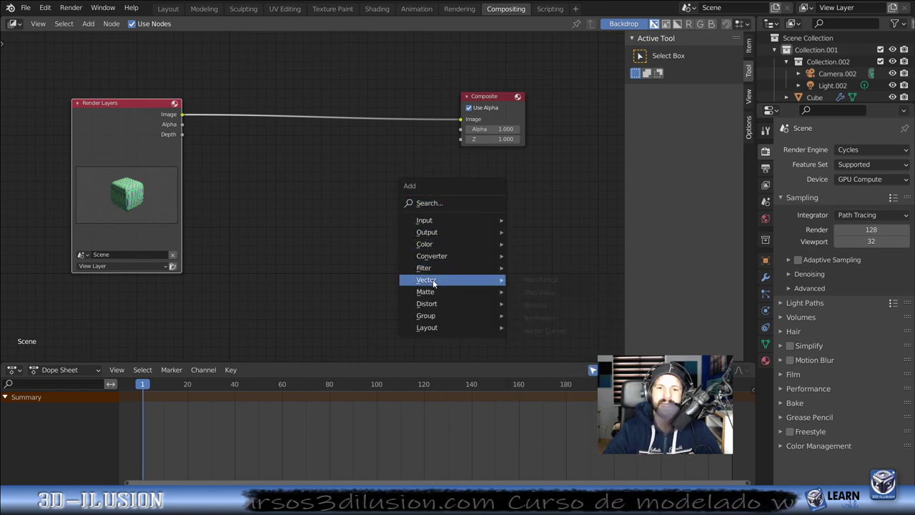
{"action": "mouse_move", "coordinate": [427, 231]}
{"action": "left_click", "coordinate": [534, 283]}
{"action": "left_click", "coordinate": [493, 193]}
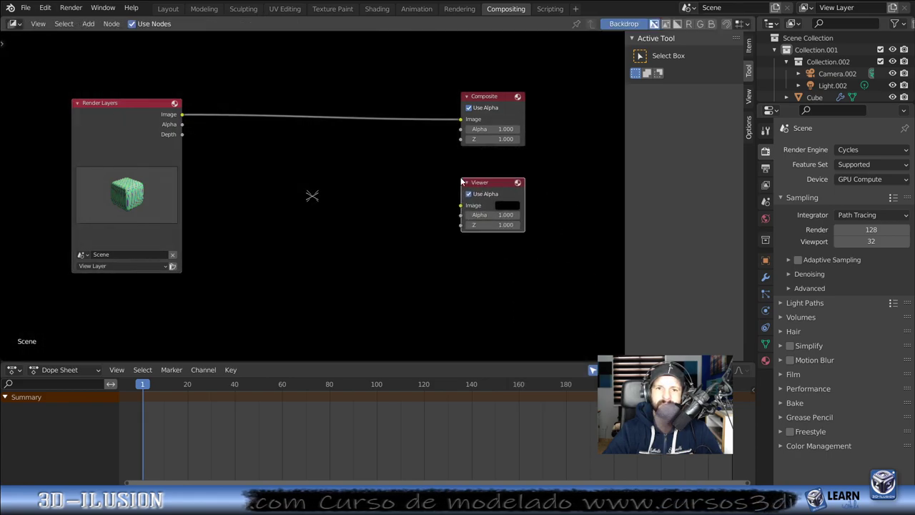
{"action": "left_click_drag", "start_coordinate": [182, 114], "coordinate": [460, 205]}
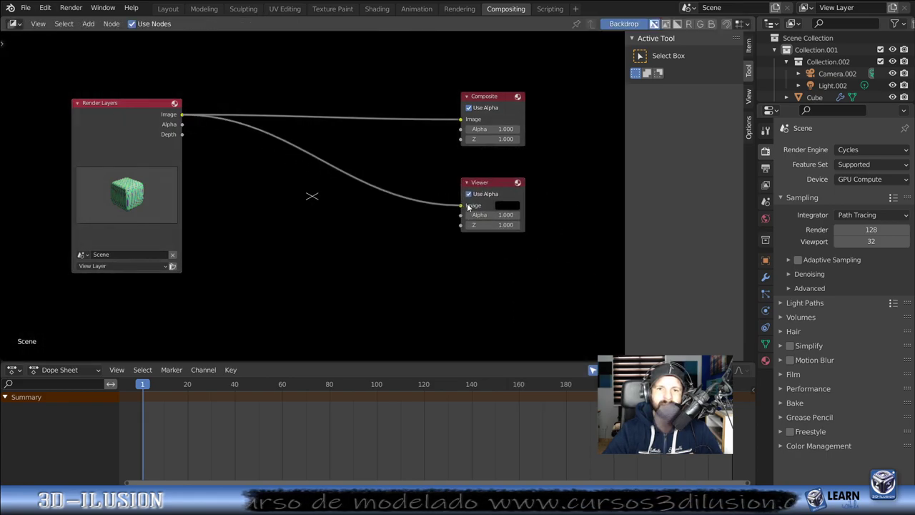
{"action": "scroll", "coordinate": [312, 262], "scroll_direction": "up", "scroll_amount": 1}
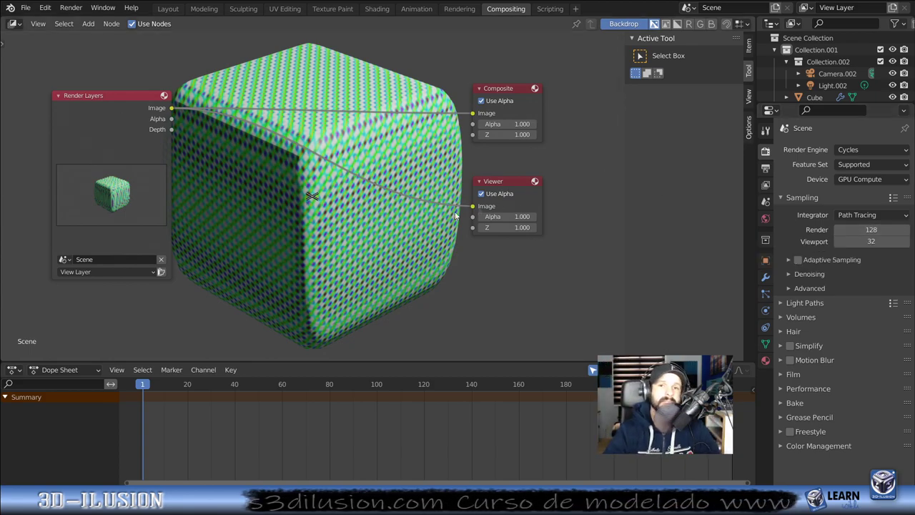
{"action": "left_click_drag", "start_coordinate": [495, 88], "coordinate": [519, 87]}
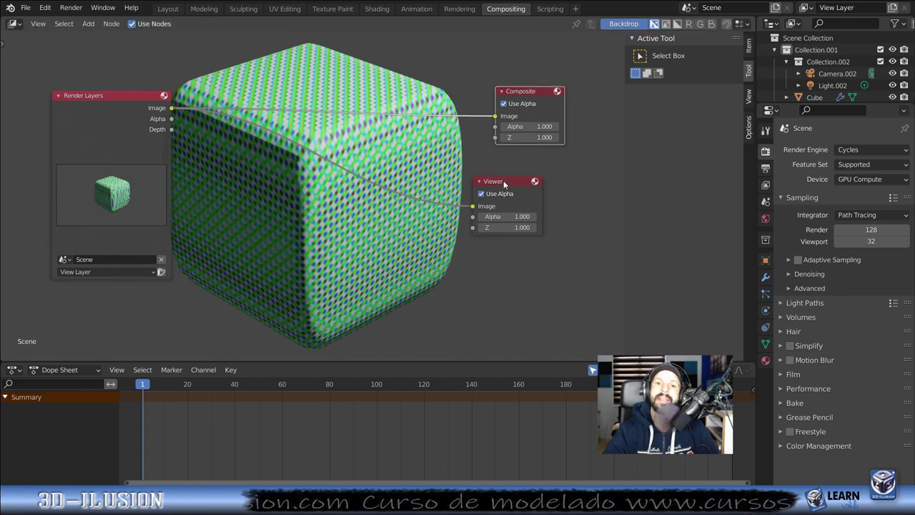
{"action": "left_click_drag", "start_coordinate": [503, 180], "coordinate": [528, 174]}
{"action": "key", "text": "shift+a"}
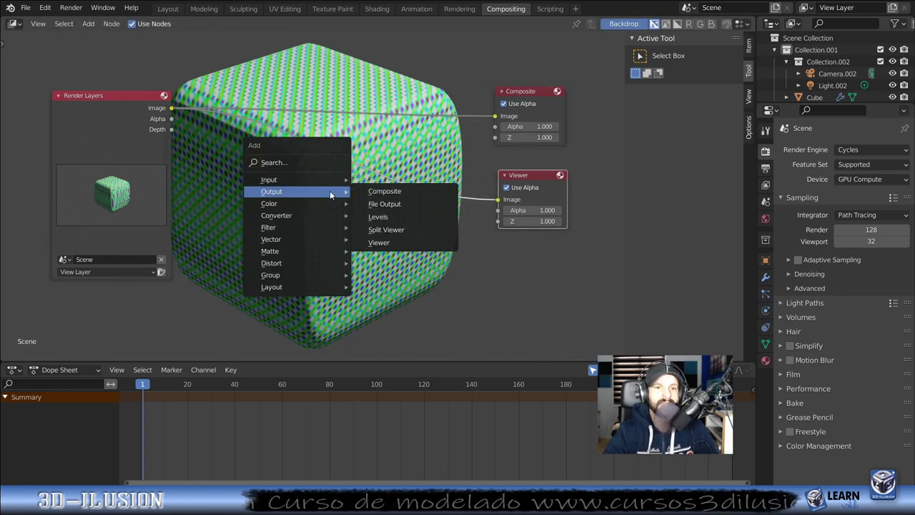
{"action": "mouse_move", "coordinate": [268, 227]}
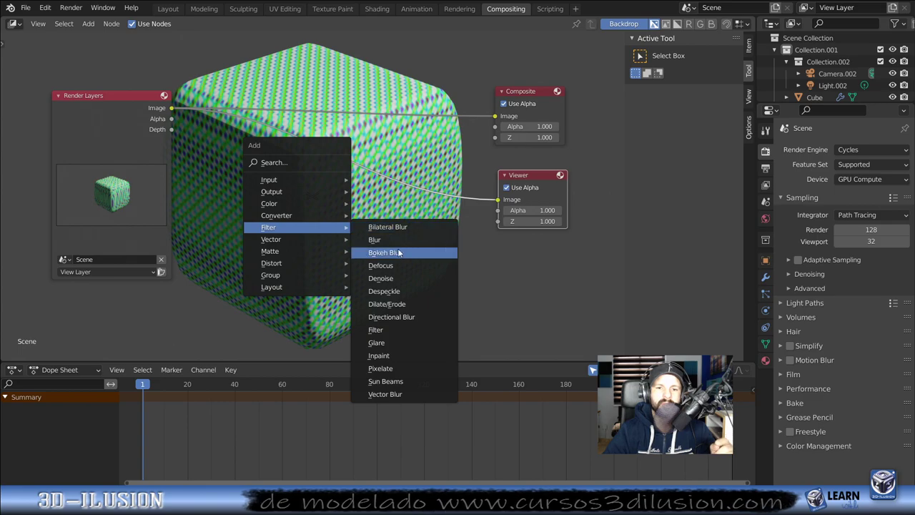
Step: Insert a Denoise node into the Render Layers image link, then switch to the Animation workspace
{"action": "left_click", "coordinate": [400, 278]}
{"action": "left_click", "coordinate": [220, 112]}
{"action": "left_click_drag", "start_coordinate": [220, 112], "coordinate": [232, 113]}
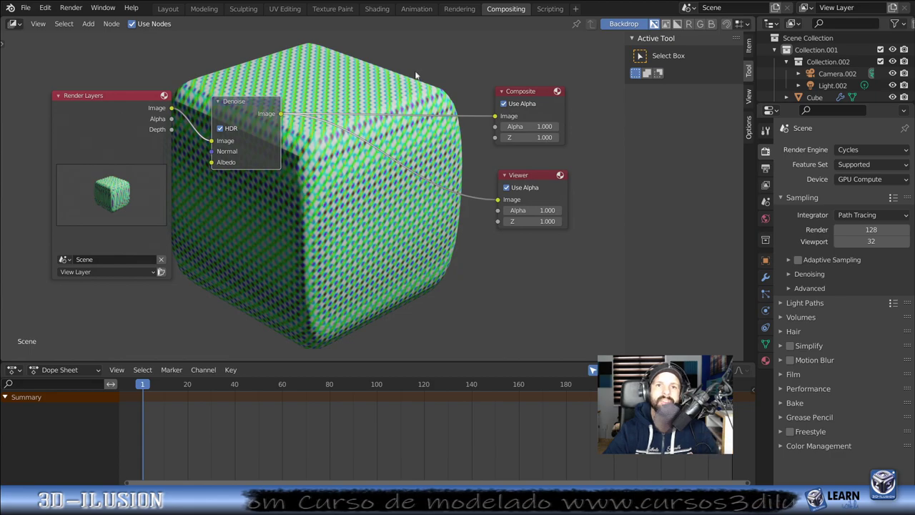
{"action": "left_click", "coordinate": [418, 10]}
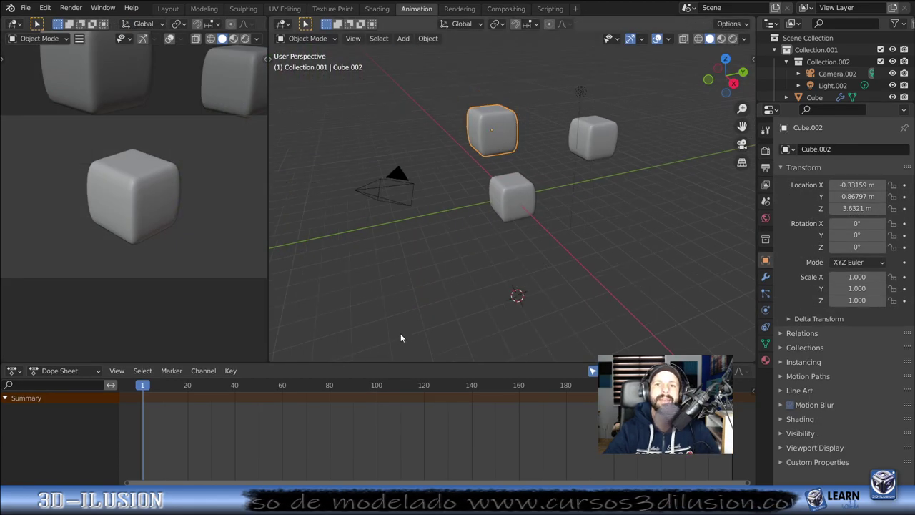
Step: Delete the old cube and the camera, then switch to top view
{"action": "left_click", "coordinate": [538, 156]}
{"action": "key", "text": "Delete"}
{"action": "left_click", "coordinate": [546, 198]}
{"action": "key", "text": "Delete"}
{"action": "key", "text": "KP_7"}
{"action": "middle_click_drag", "start_coordinate": [410, 252], "coordinate": [386, 259], "text": "shift"}
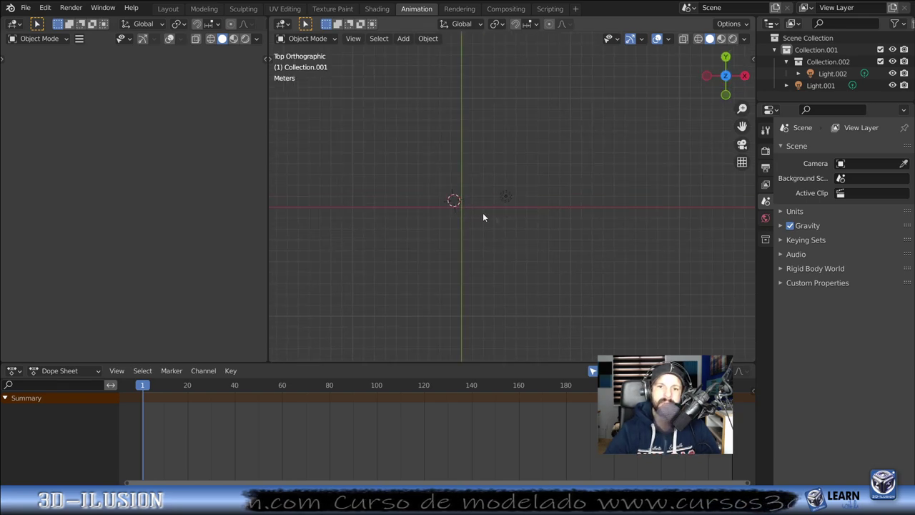
Step: Add a new cube, clear its location to the origin, and view it from the front
{"action": "key", "text": "shift+a"}
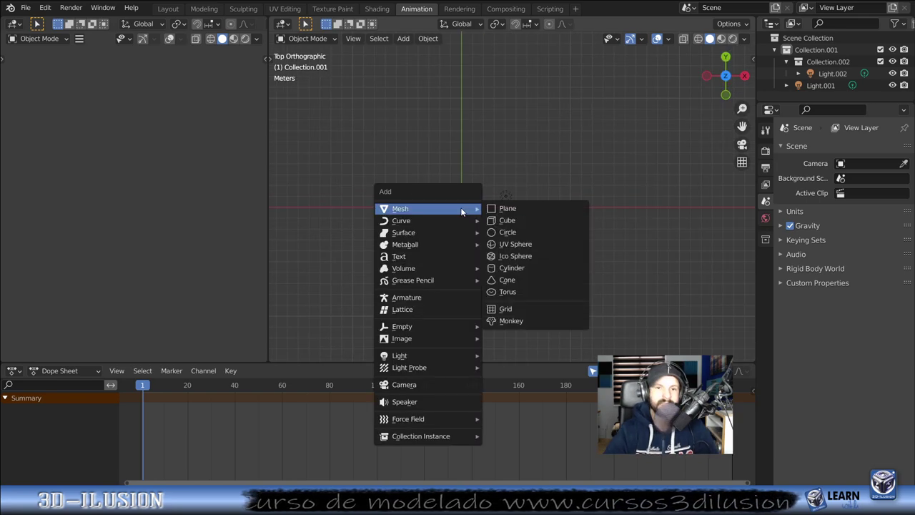
{"action": "left_click", "coordinate": [506, 220]}
{"action": "mouse_move", "coordinate": [489, 225]}
{"action": "middle_mouse_down"}
{"action": "mouse_move", "coordinate": [465, 248]}
{"action": "mouse_move", "coordinate": [443, 192]}
{"action": "mouse_move", "coordinate": [481, 151]}
{"action": "middle_mouse_up"}
{"action": "key", "text": "alt+g"}
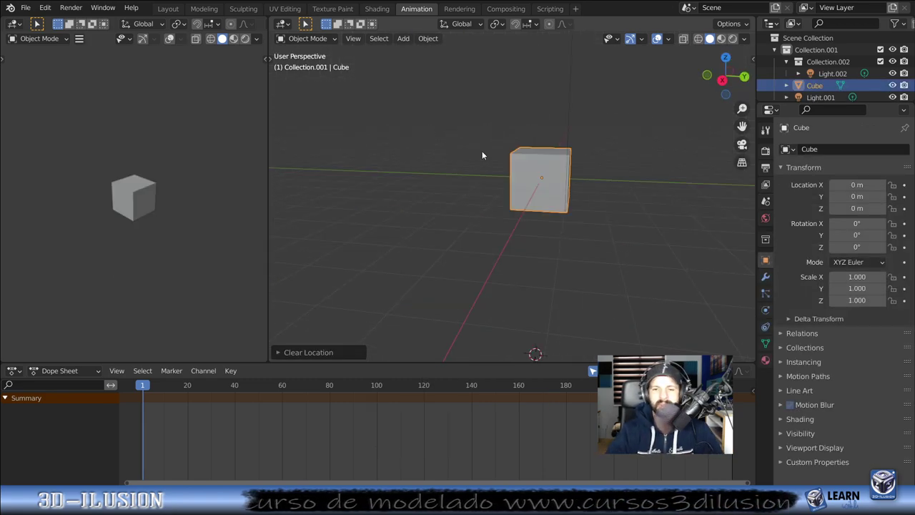
{"action": "mouse_move", "coordinate": [572, 244]}
{"action": "middle_mouse_down"}
{"action": "mouse_move", "coordinate": [602, 224]}
{"action": "mouse_move", "coordinate": [527, 218]}
{"action": "mouse_move", "coordinate": [501, 230]}
{"action": "mouse_move", "coordinate": [355, 242]}
{"action": "middle_mouse_up"}
{"action": "key", "text": "KP_1"}
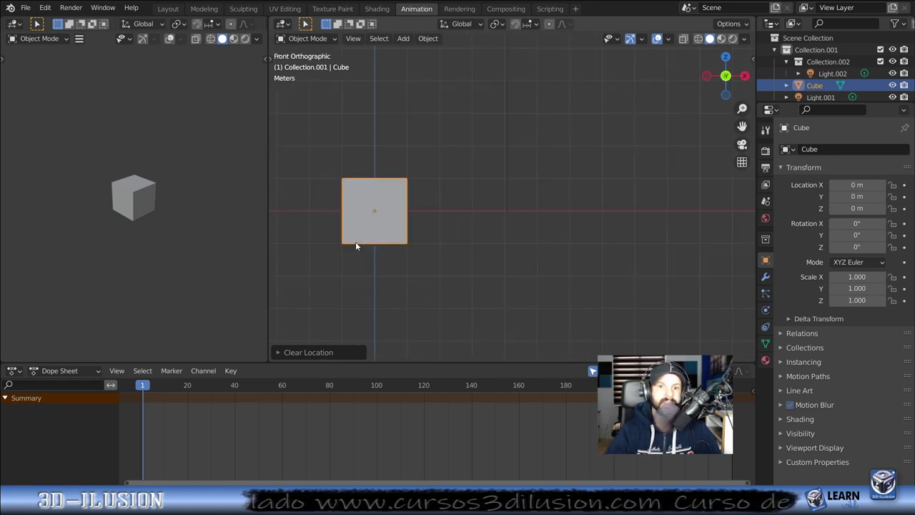
{"action": "key", "text": "shift+a"}
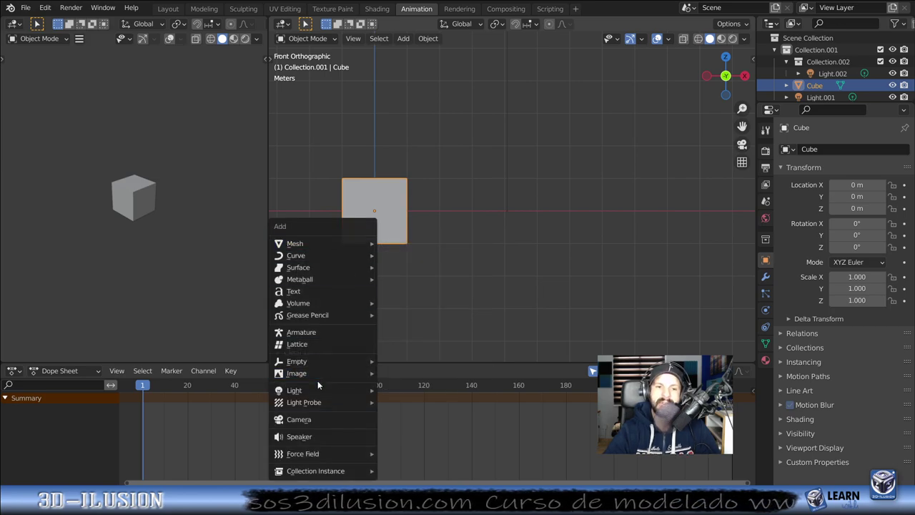
Step: Add a one-bone armature at the origin, scaled up to 2.379
{"action": "left_click", "coordinate": [297, 333]}
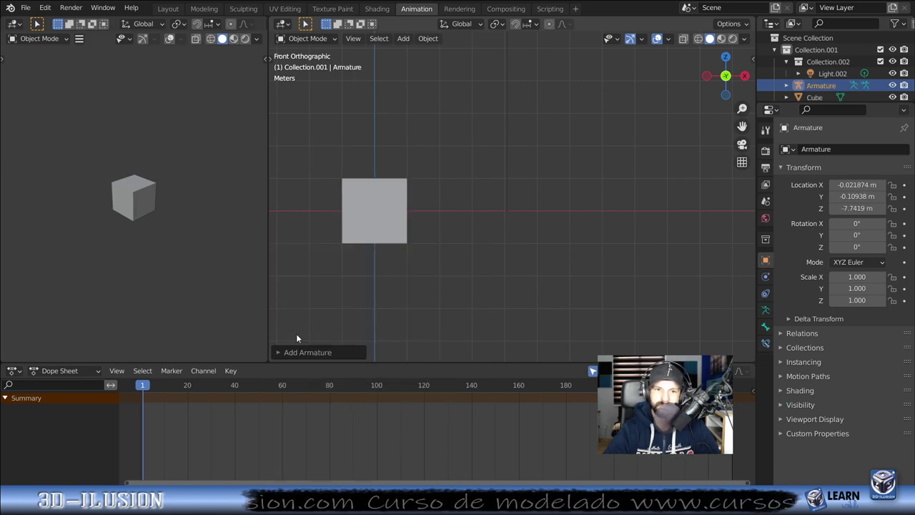
{"action": "key", "text": "s"}
{"action": "left_click", "coordinate": [513, 208]}
{"action": "key", "text": "alt+g"}
{"action": "key", "text": "s"}
{"action": "left_click", "coordinate": [545, 171]}
{"action": "mouse_move", "coordinate": [426, 171]}
{"action": "middle_mouse_down"}
{"action": "mouse_move", "coordinate": [404, 231]}
{"action": "mouse_move", "coordinate": [437, 125]}
{"action": "middle_mouse_up"}
Step: Parent the cube to the armature with automatic weights
{"action": "left_click", "coordinate": [403, 232]}
{"action": "left_click", "coordinate": [451, 152]}
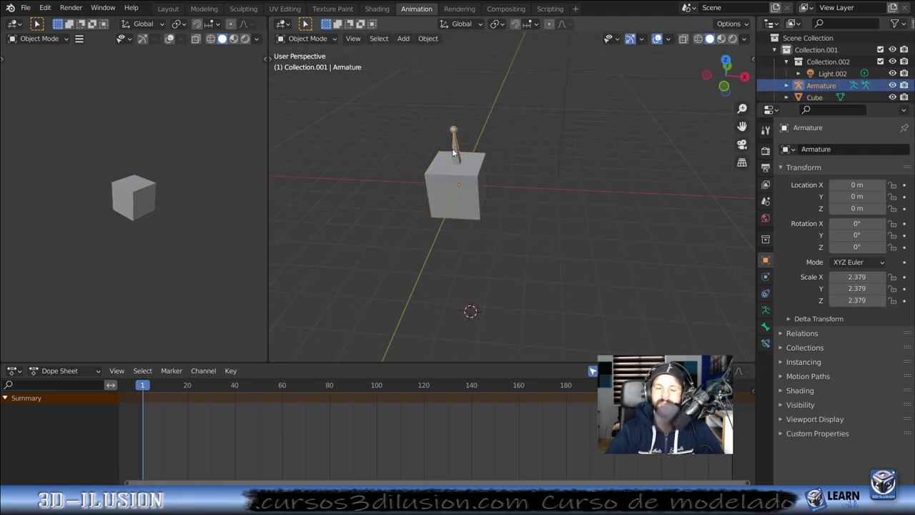
{"action": "left_click", "coordinate": [477, 185], "text": "shift"}
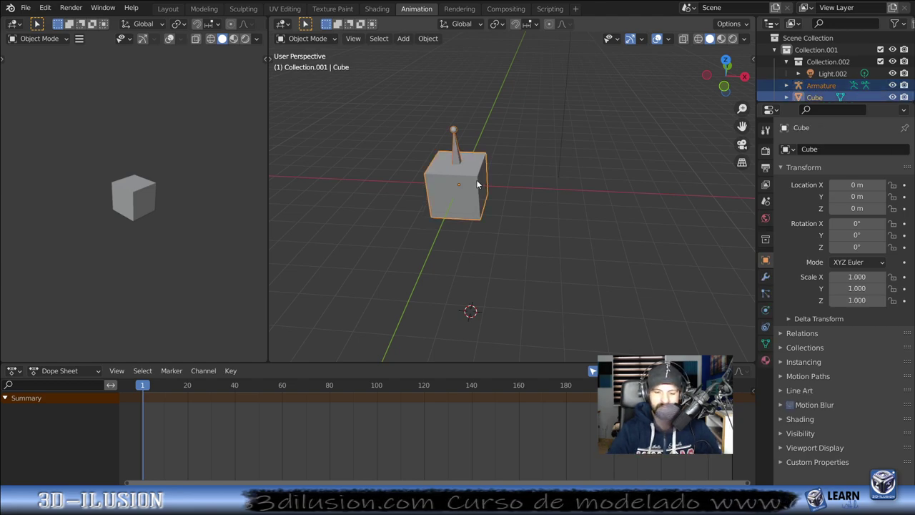
{"action": "key", "text": "ctrl+p"}
{"action": "left_click", "coordinate": [453, 134]}
{"action": "left_click", "coordinate": [462, 186], "text": "shift"}
{"action": "left_click", "coordinate": [462, 186], "text": "shift"}
{"action": "left_click", "coordinate": [443, 176]}
{"action": "left_click", "coordinate": [452, 150], "text": "shift"}
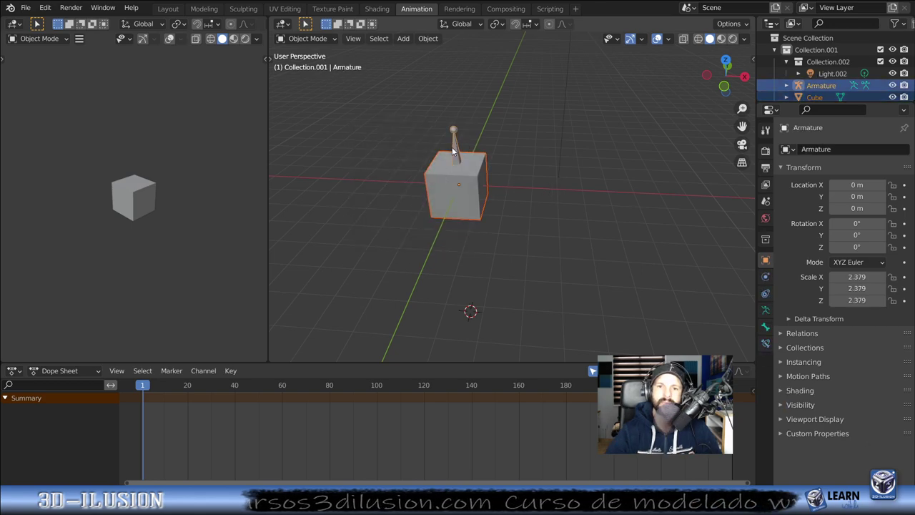
{"action": "key", "text": "ctrl+p"}
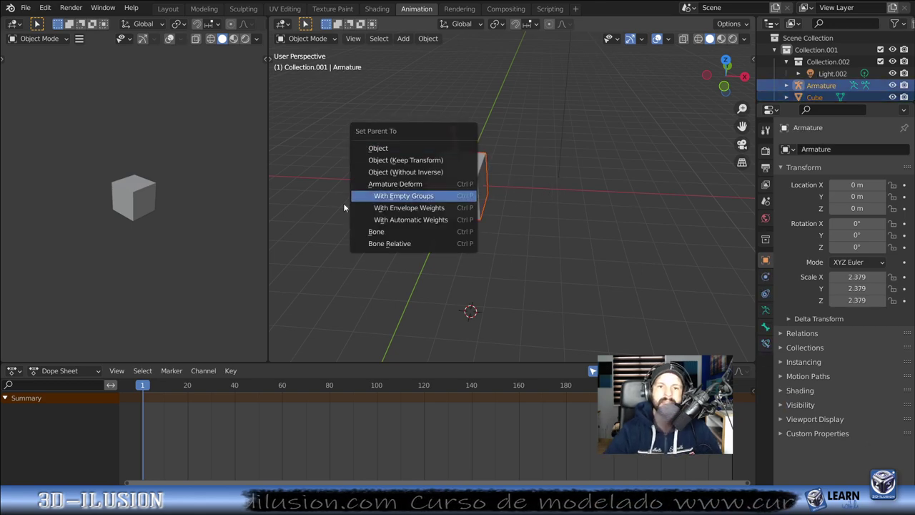
{"action": "left_click", "coordinate": [409, 219]}
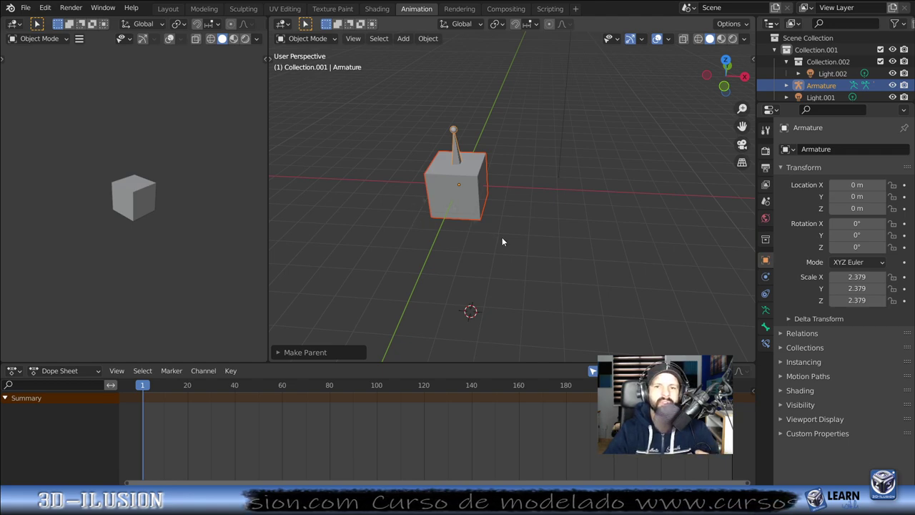
{"action": "scroll", "coordinate": [411, 241], "scroll_direction": "up", "scroll_amount": 2}
Step: Put the armature into Pose Mode and select its bone
{"action": "mouse_move", "coordinate": [411, 241]}
{"action": "middle_mouse_down"}
{"action": "mouse_move", "coordinate": [499, 195]}
{"action": "mouse_move", "coordinate": [478, 194]}
{"action": "mouse_move", "coordinate": [442, 109]}
{"action": "middle_mouse_up"}
{"action": "left_click", "coordinate": [500, 200]}
{"action": "left_click", "coordinate": [443, 110]}
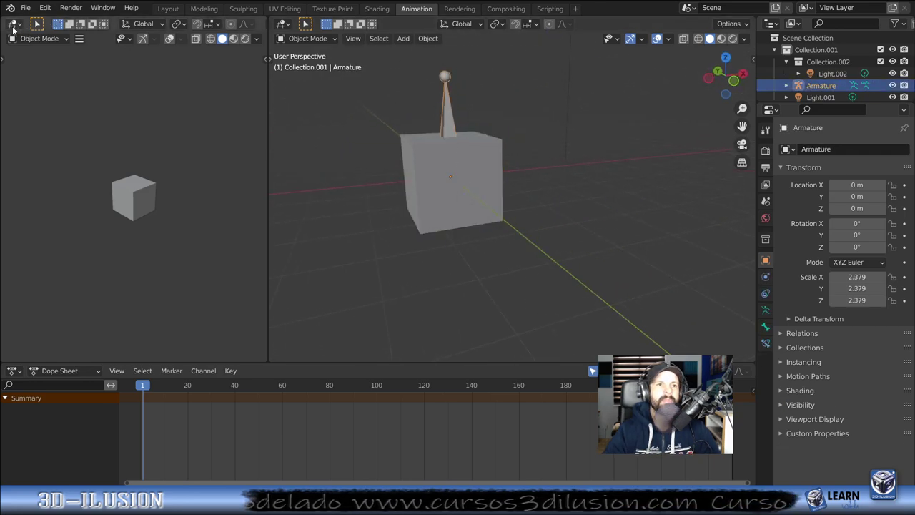
{"action": "left_click", "coordinate": [39, 38]}
{"action": "left_click", "coordinate": [28, 74]}
{"action": "scroll", "coordinate": [320, 236], "scroll_direction": "down", "scroll_amount": 2}
{"action": "middle_click_drag", "start_coordinate": [320, 237], "coordinate": [349, 264]}
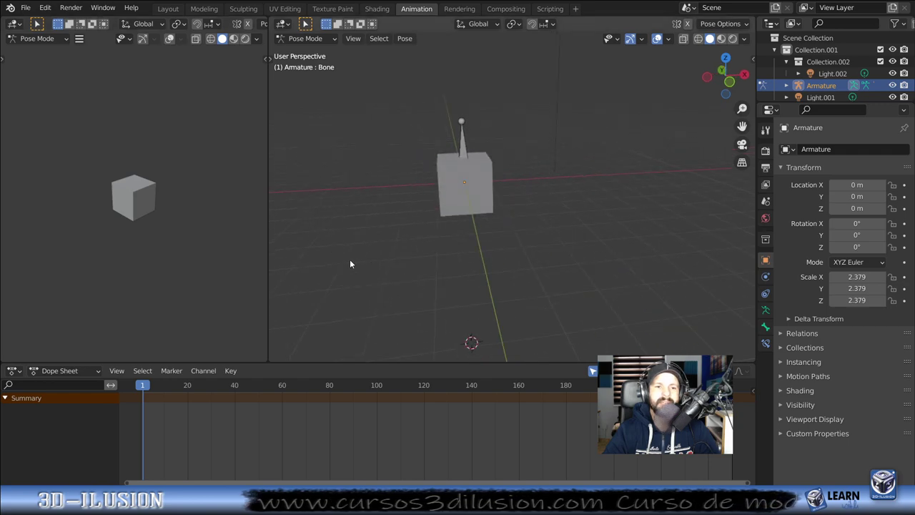
{"action": "left_click", "coordinate": [459, 153]}
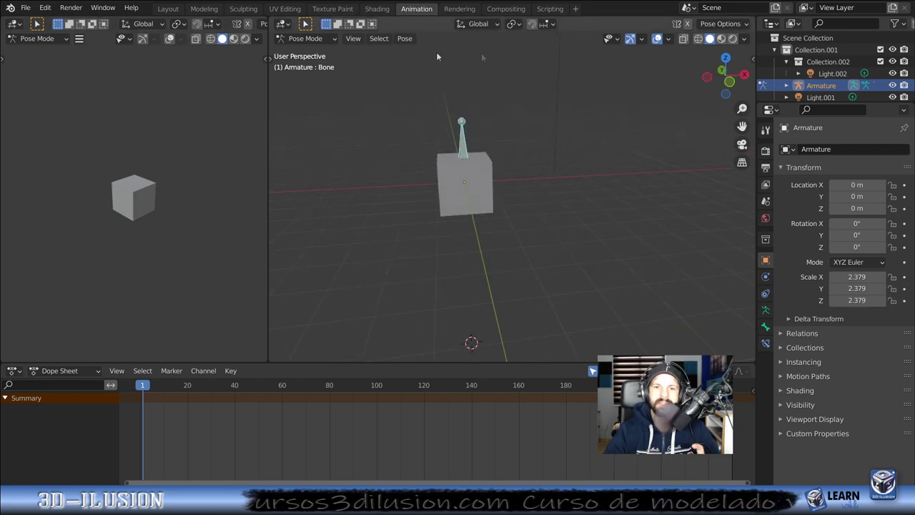
{"action": "middle_click_drag", "start_coordinate": [467, 234], "coordinate": [449, 227]}
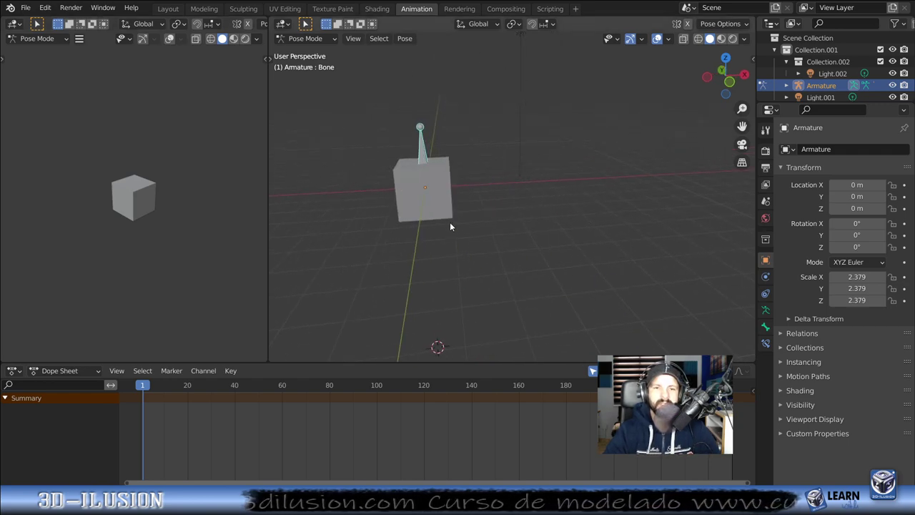
Step: Keyframe the bone at frame 1, then move it right and key its location at frame 77
{"action": "key", "text": "i"}
{"action": "left_click", "coordinate": [498, 151]}
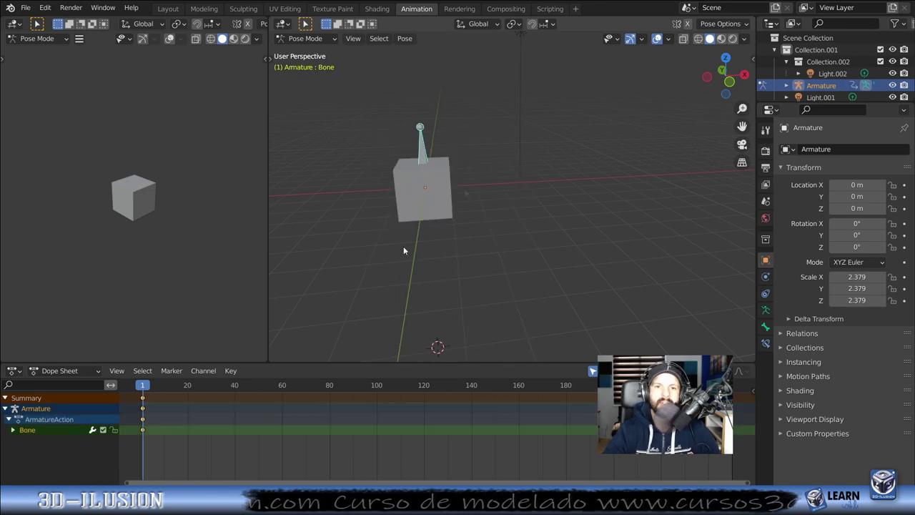
{"action": "left_click", "coordinate": [322, 385]}
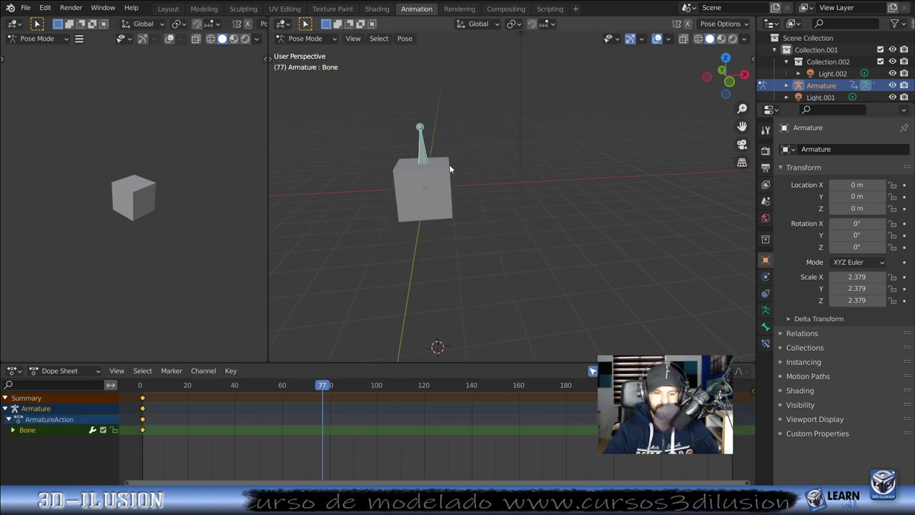
{"action": "key", "text": "g"}
{"action": "left_click", "coordinate": [608, 154]}
{"action": "key", "text": "i"}
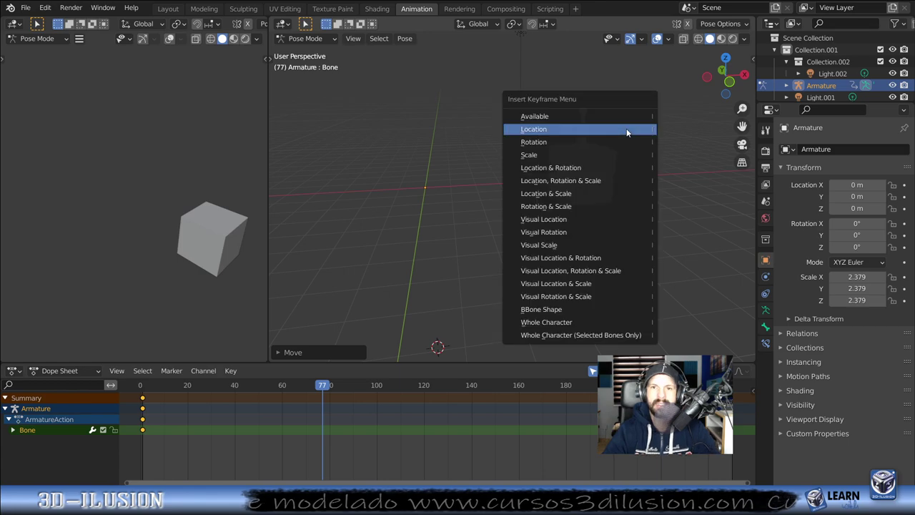
{"action": "left_click", "coordinate": [627, 131]}
Step: Play the animation from the start to check the cube sliding right
{"action": "key", "text": "shift+Left"}
{"action": "key", "text": "space"}
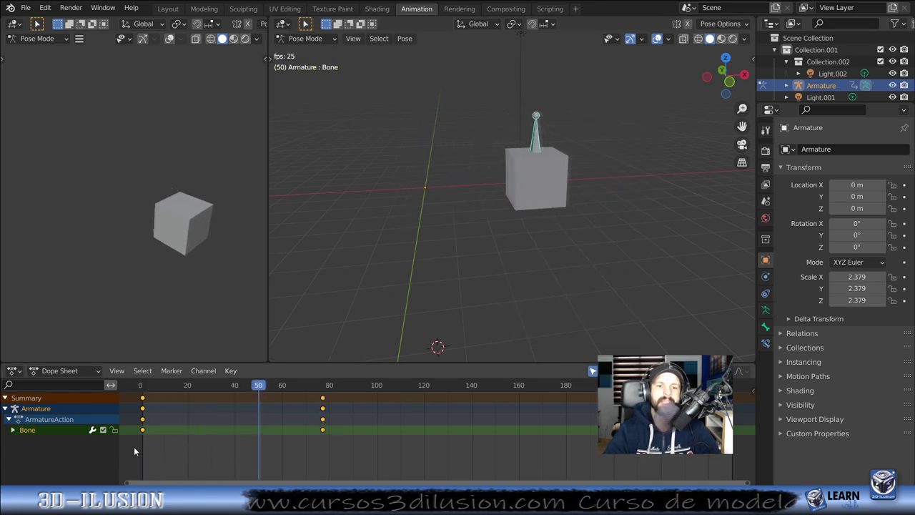
{"action": "key", "text": "space"}
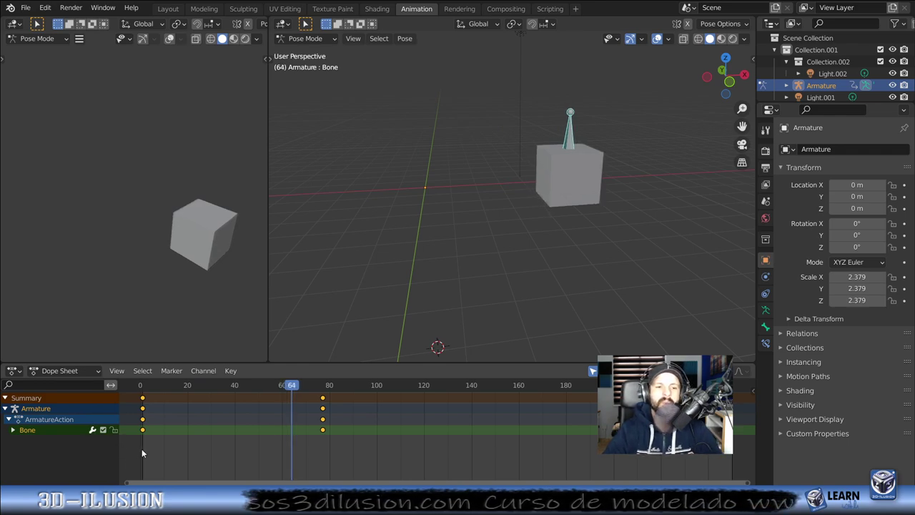
{"action": "key", "text": "shift+Left"}
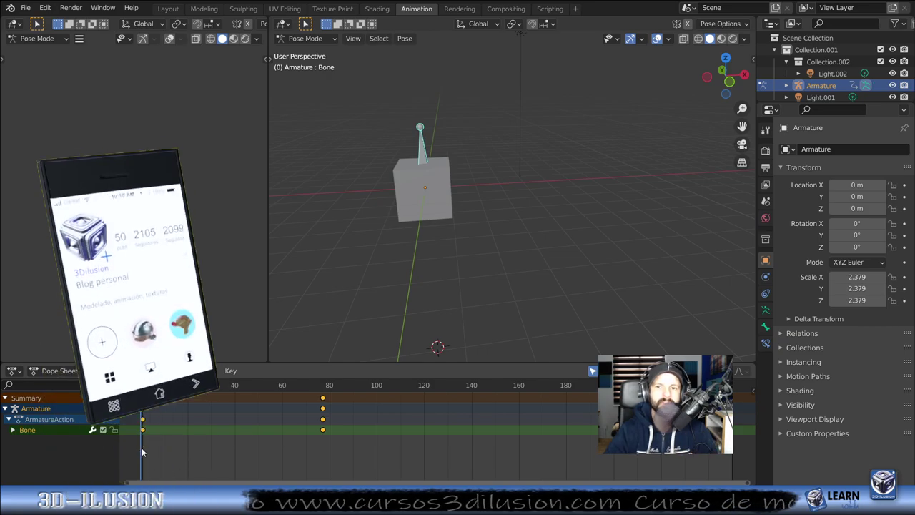
{"action": "left_click", "coordinate": [25, 8]}
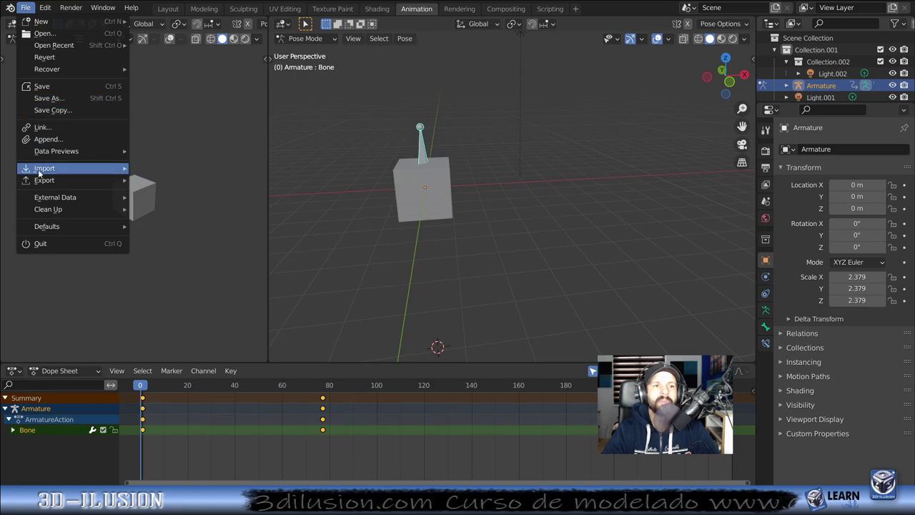
{"action": "mouse_move", "coordinate": [45, 180]}
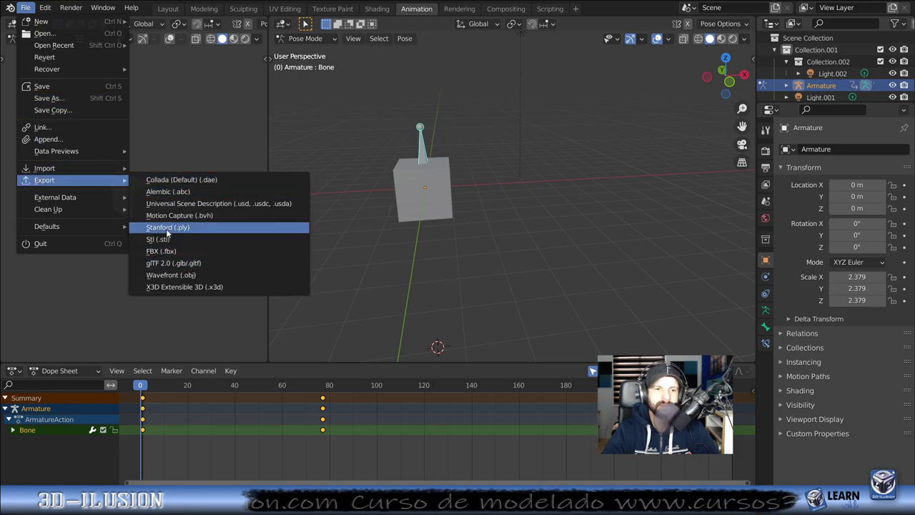
Step: Start a Wavefront OBJ export with Animation ticked, then cancel it
{"action": "left_click", "coordinate": [178, 275]}
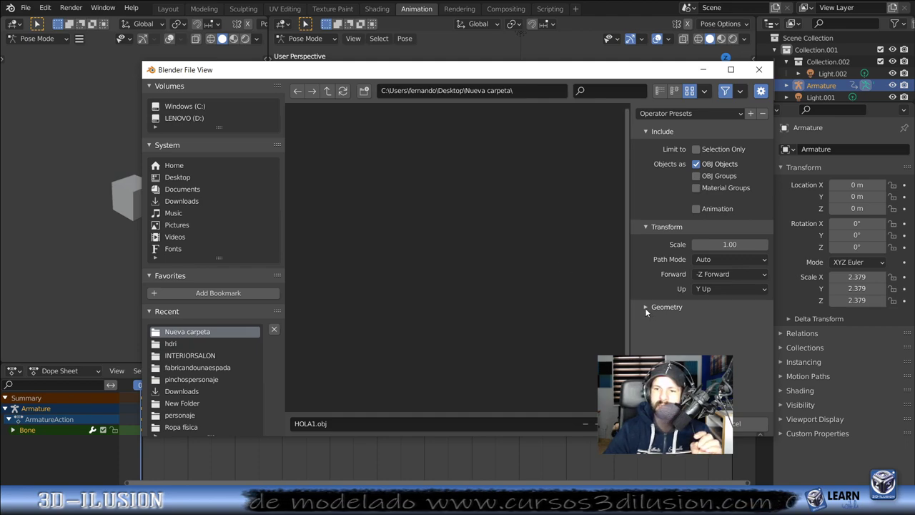
{"action": "left_click", "coordinate": [697, 210]}
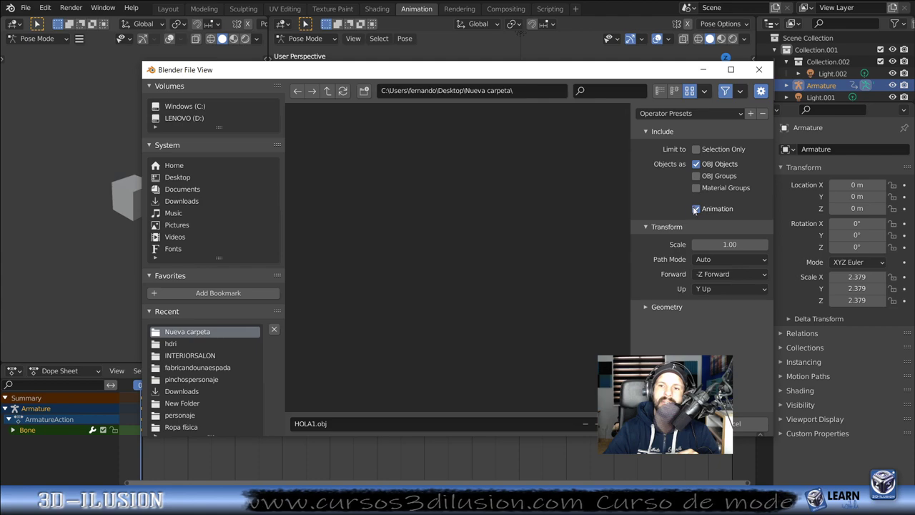
{"action": "left_click", "coordinate": [758, 70]}
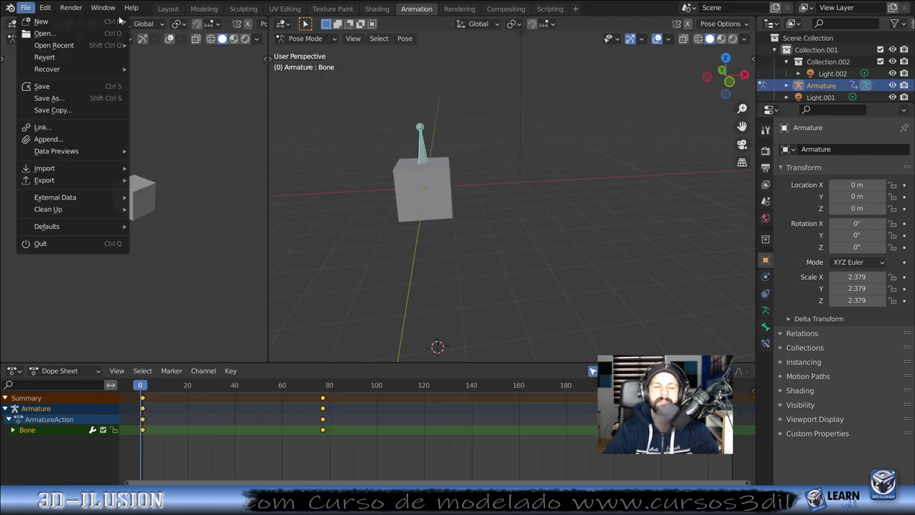
Step: Review the FBX export settings for HOLA1.fbx, including Armature and Bake Animation, then close it
{"action": "left_click", "coordinate": [32, 9]}
{"action": "mouse_move", "coordinate": [44, 180]}
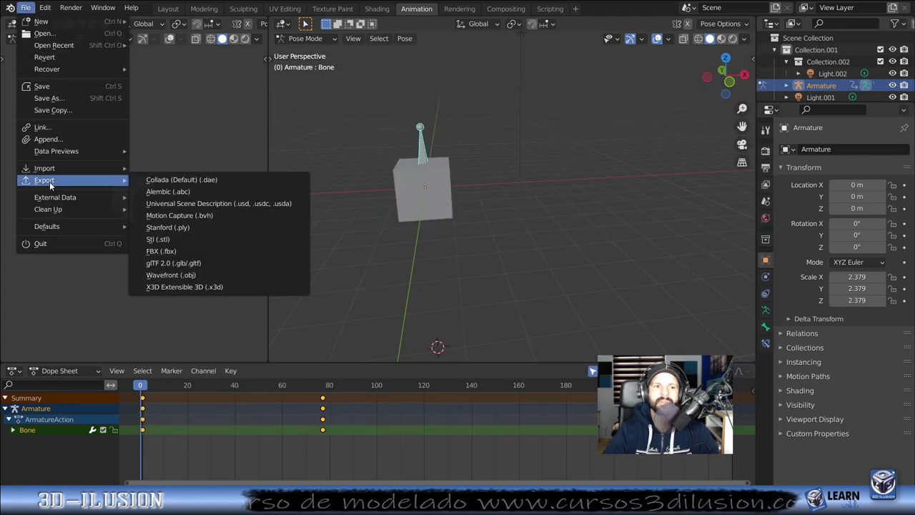
{"action": "left_click", "coordinate": [185, 248]}
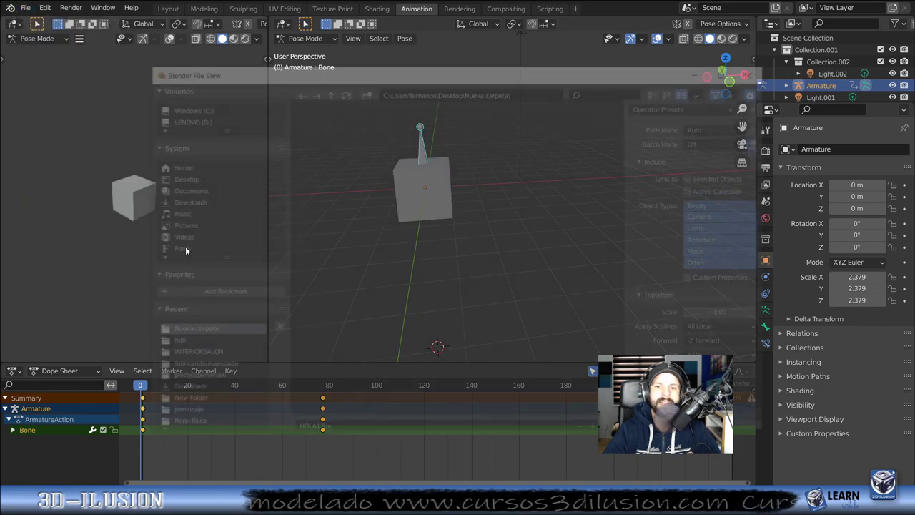
{"action": "scroll", "coordinate": [706, 319], "scroll_direction": "down", "scroll_amount": 2}
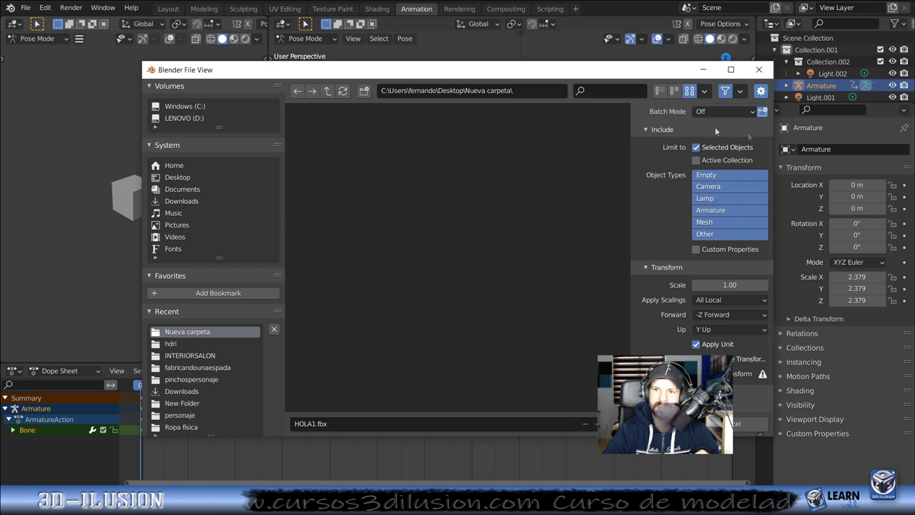
{"action": "scroll", "coordinate": [708, 178], "scroll_direction": "down", "scroll_amount": 1}
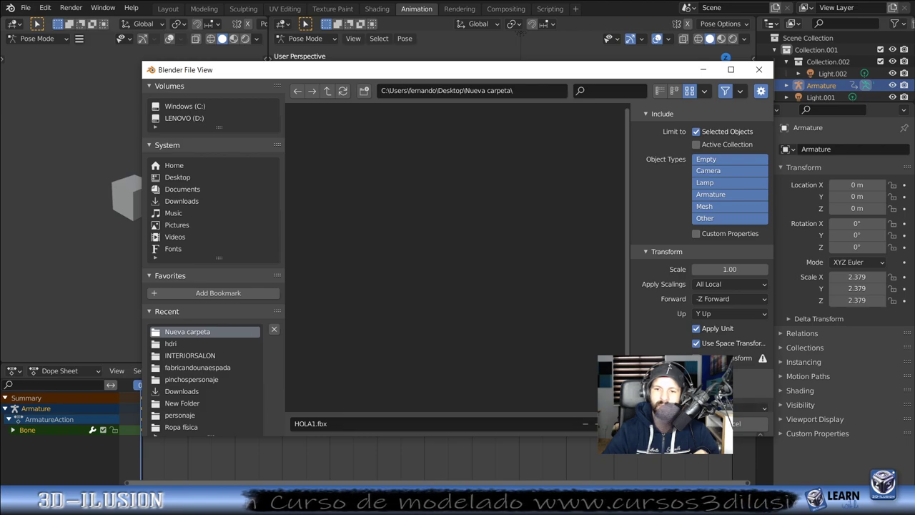
{"action": "scroll", "coordinate": [658, 332], "scroll_direction": "down", "scroll_amount": 5}
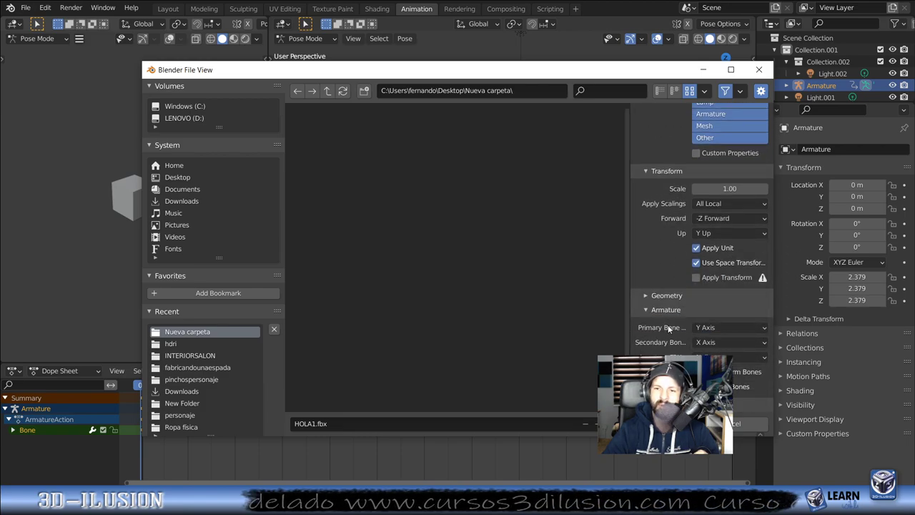
{"action": "scroll", "coordinate": [648, 311], "scroll_direction": "up", "scroll_amount": 5}
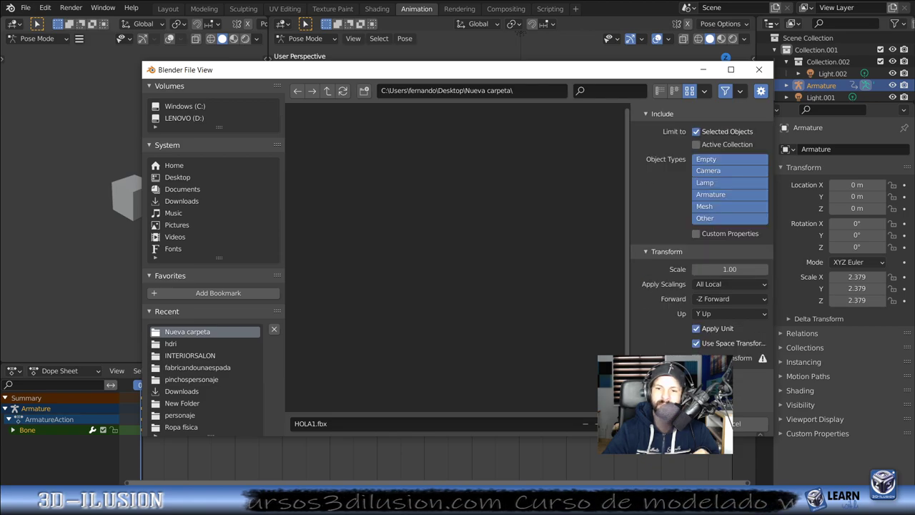
{"action": "scroll", "coordinate": [700, 250], "scroll_direction": "down", "scroll_amount": 5}
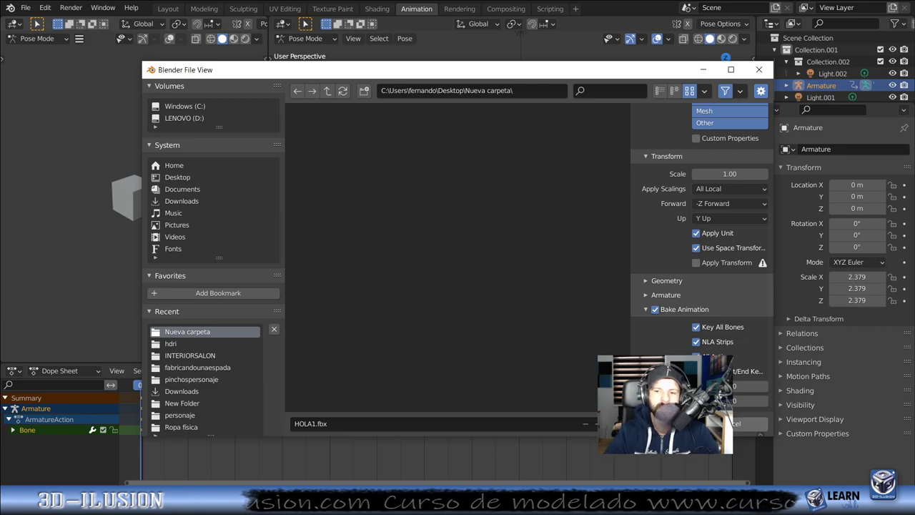
{"action": "left_click", "coordinate": [668, 423]}
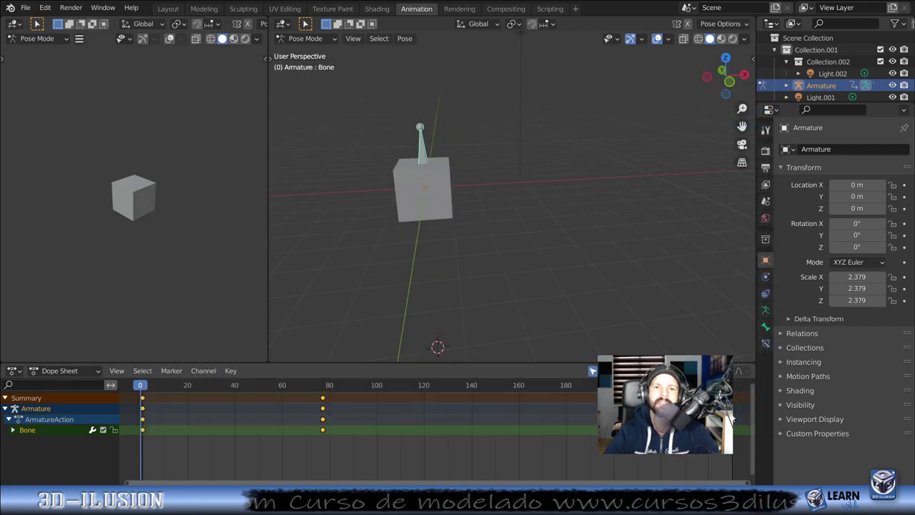
Step: Reselect the bone, face the cube frontally, and open the Pose menu's Bake Action option
{"action": "left_click", "coordinate": [420, 204]}
{"action": "middle_click_drag", "start_coordinate": [446, 196], "coordinate": [409, 208]}
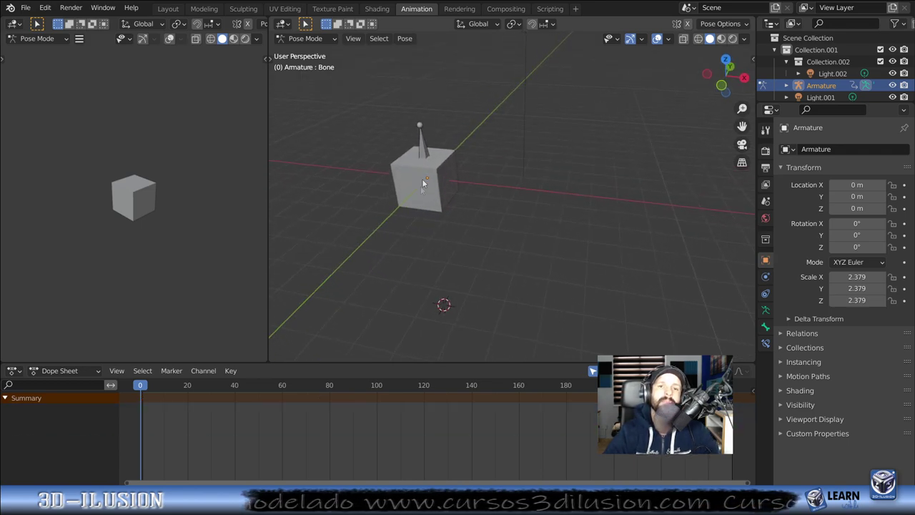
{"action": "left_click", "coordinate": [425, 144]}
{"action": "middle_click_drag", "start_coordinate": [442, 162], "coordinate": [502, 148]}
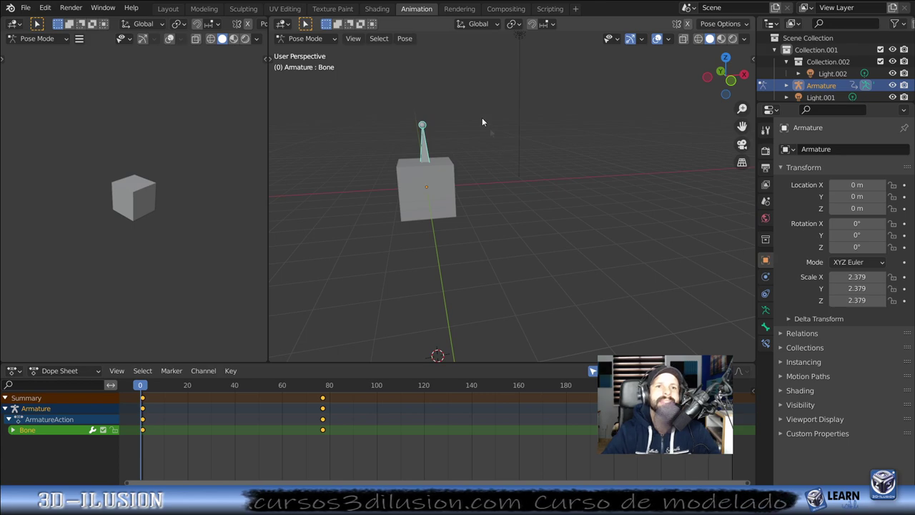
{"action": "left_click", "coordinate": [405, 39]}
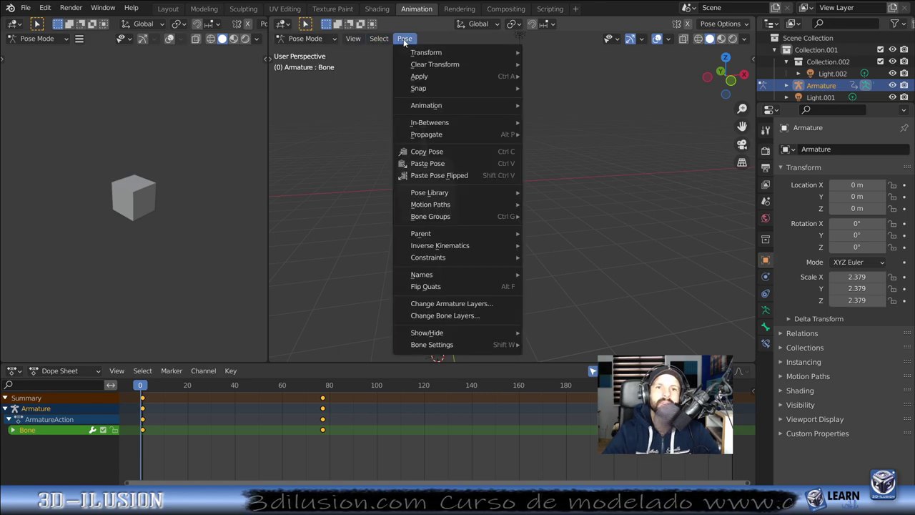
{"action": "mouse_move", "coordinate": [426, 105]}
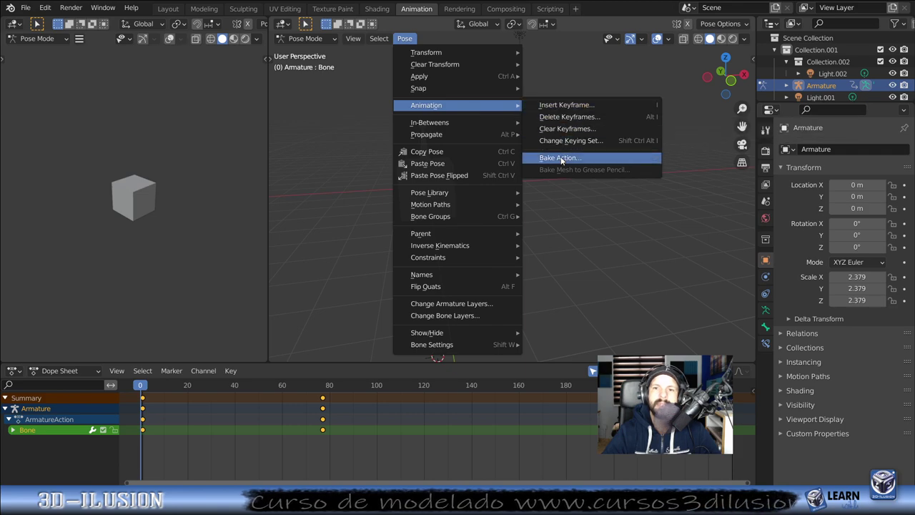
Step: Bake the bone's pose action over frames 1–250 and frame all keys in the Dope Sheet
{"action": "left_click", "coordinate": [564, 159]}
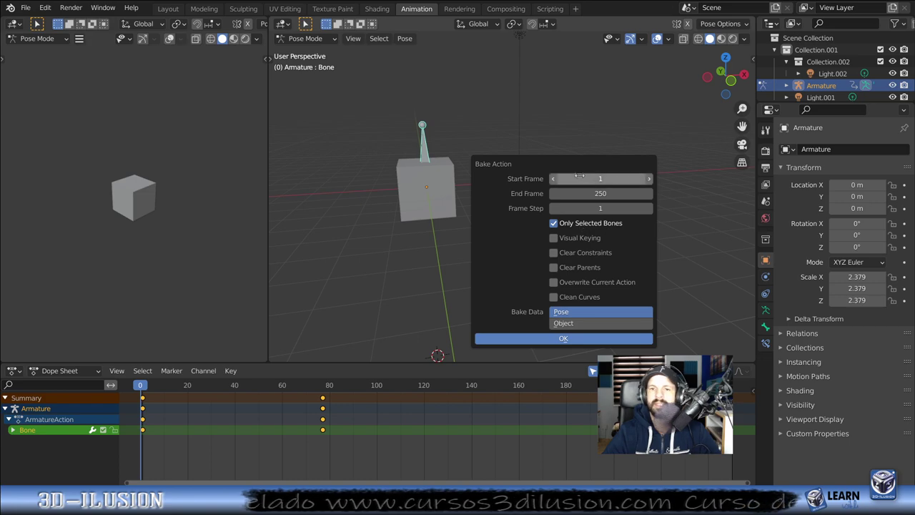
{"action": "left_click", "coordinate": [568, 337]}
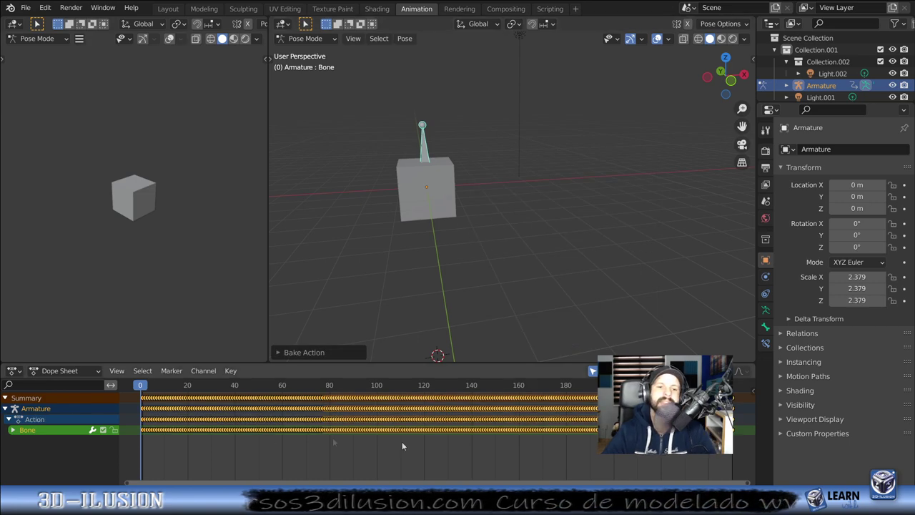
{"action": "key", "text": "Home"}
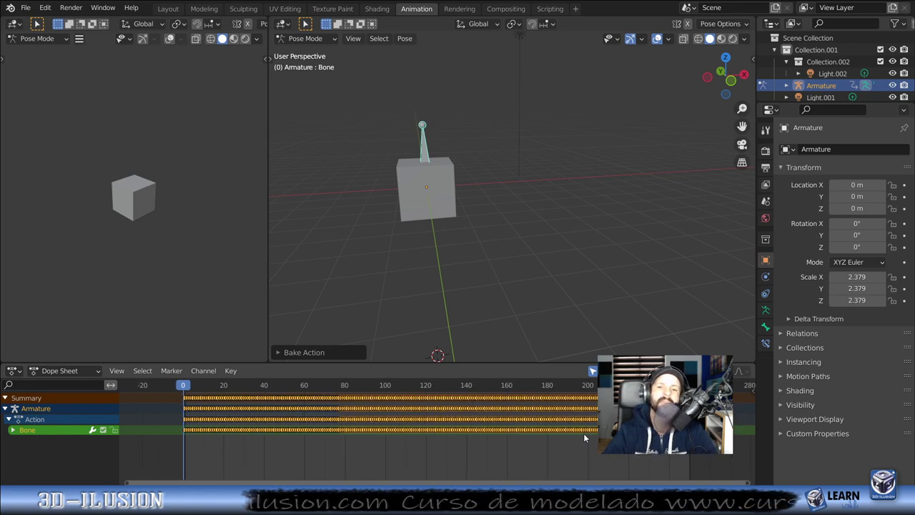